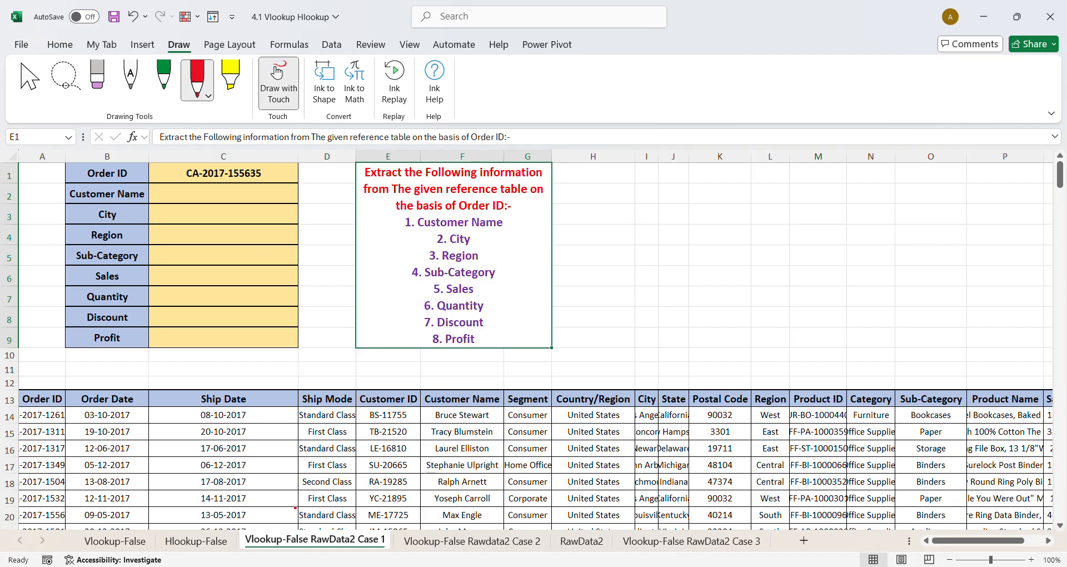
Mark the three Vlookup-False RawData2 case sheets and the RawData2 sheet with red ink check marks above their names.
left_click_drag(277, 526, 295, 521)
left_click_drag(454, 526, 488, 519)
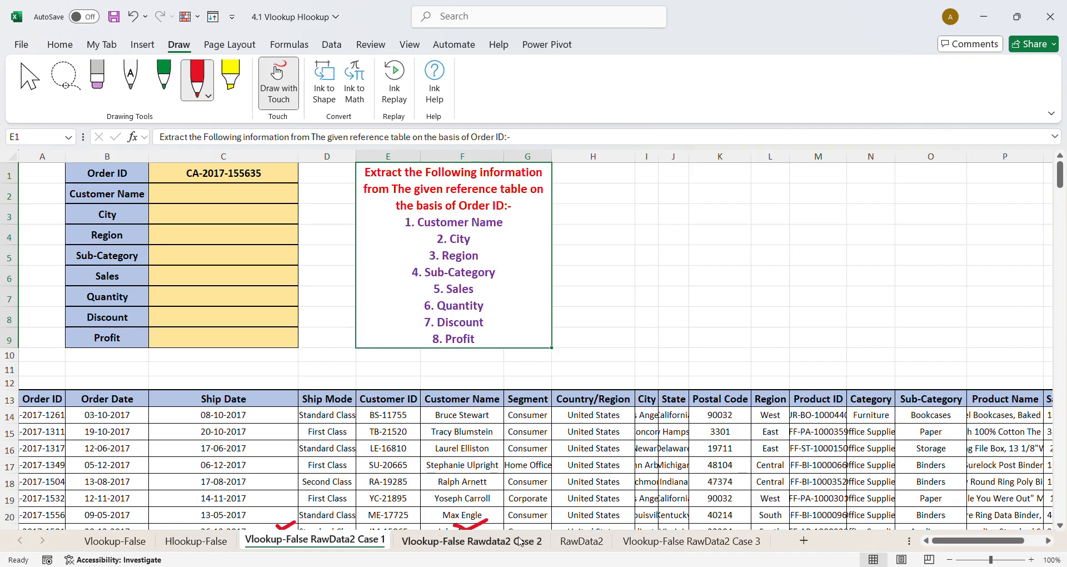
left_click_drag(582, 525, 606, 518)
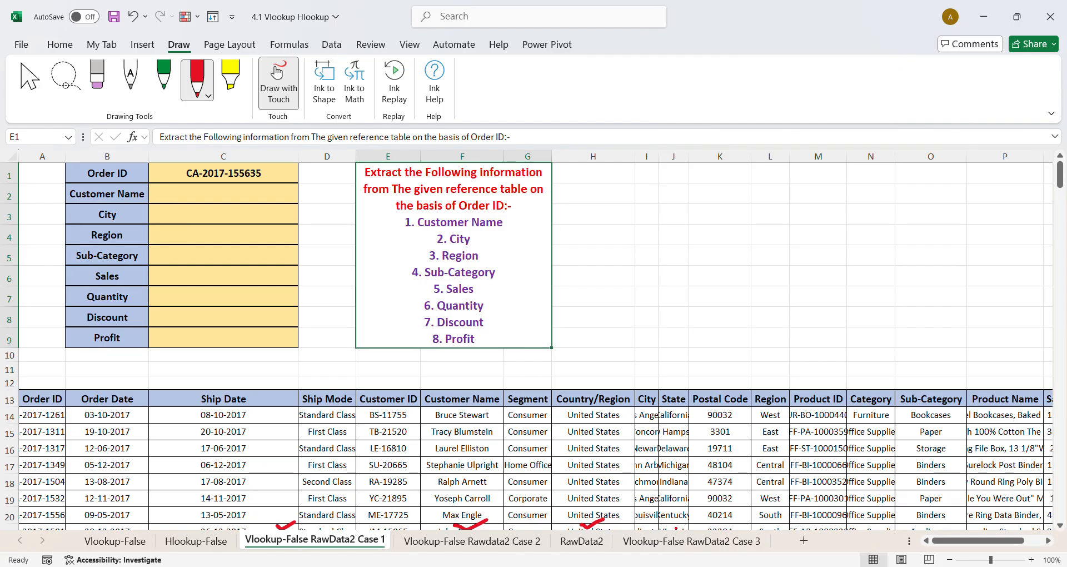
left_click_drag(676, 526, 702, 511)
Erase the red check marks above the sheet names and return to normal cell selection.
left_click(86, 82)
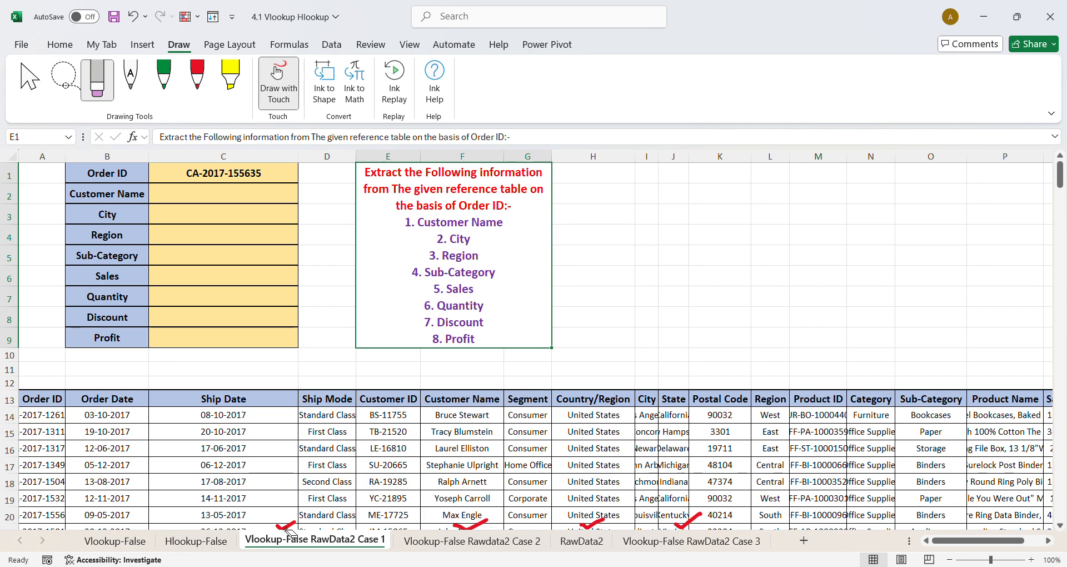
left_click_drag(287, 535, 749, 525)
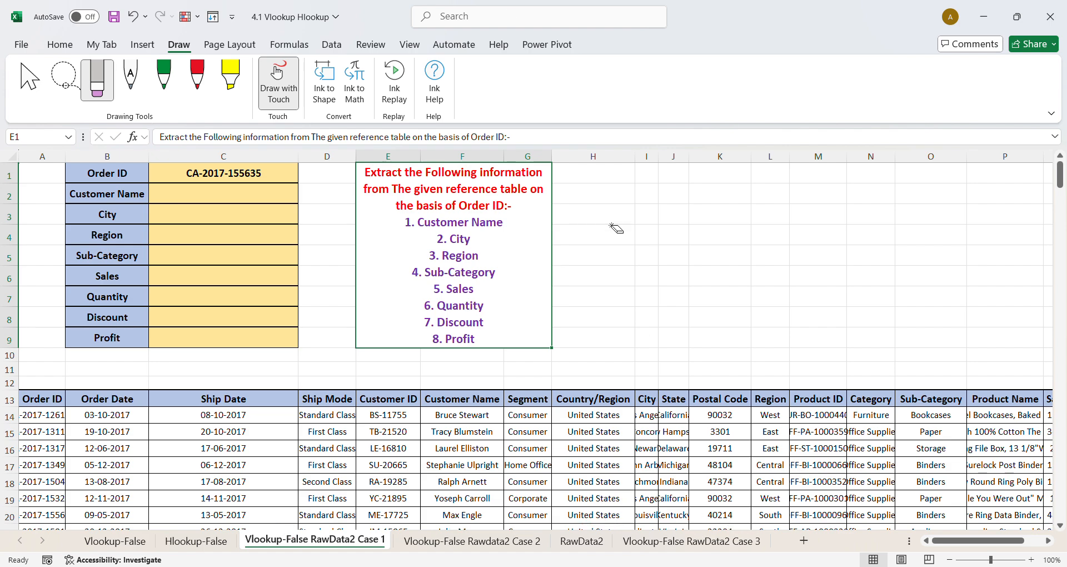
left_click(33, 78)
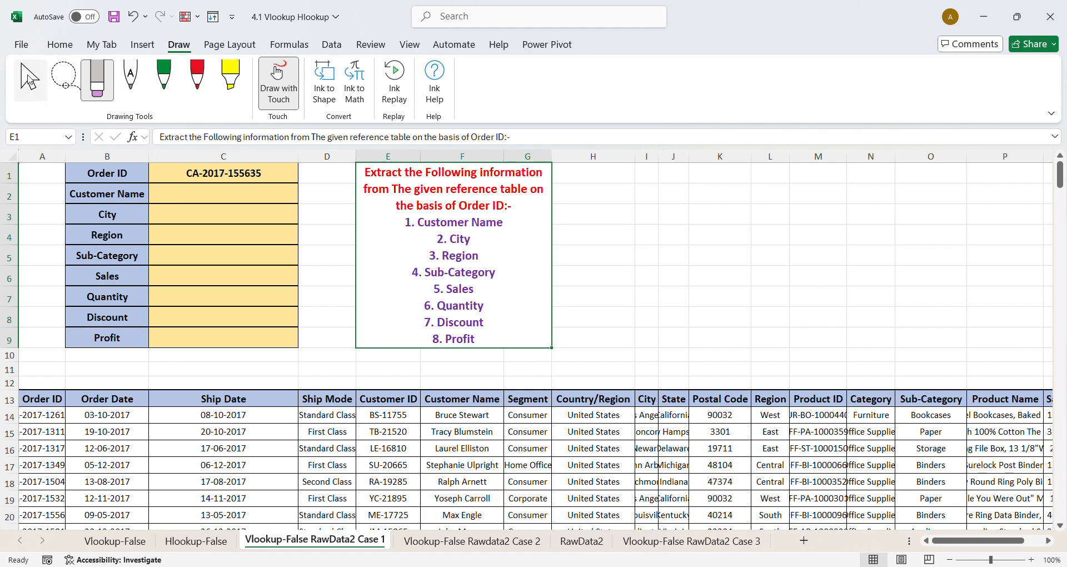
Open the RawData2 sheet and select the Order ID header in cell A1.
left_click(579, 542)
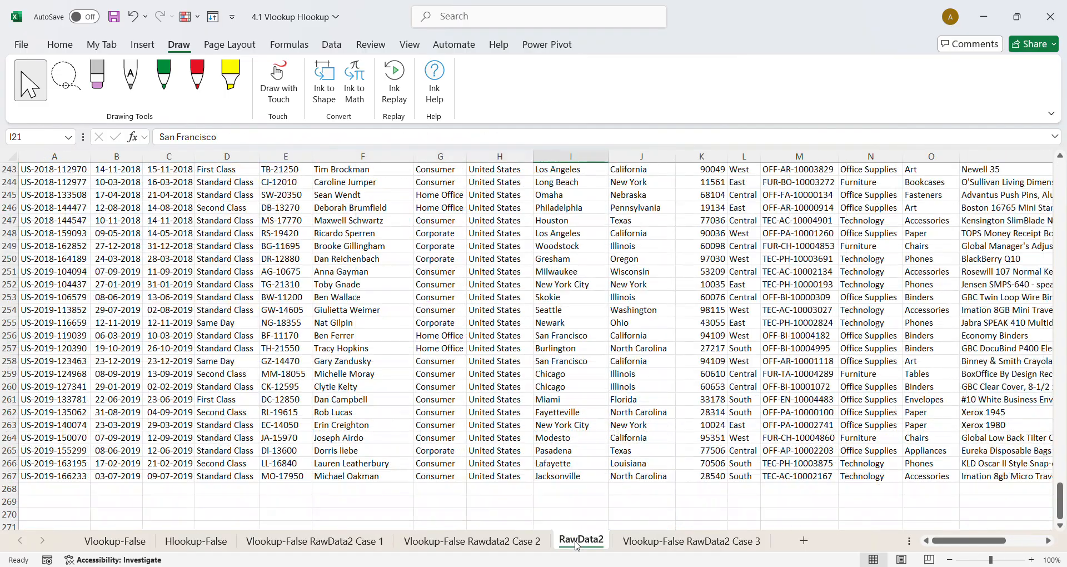
scroll(322, 259, "up", 20)
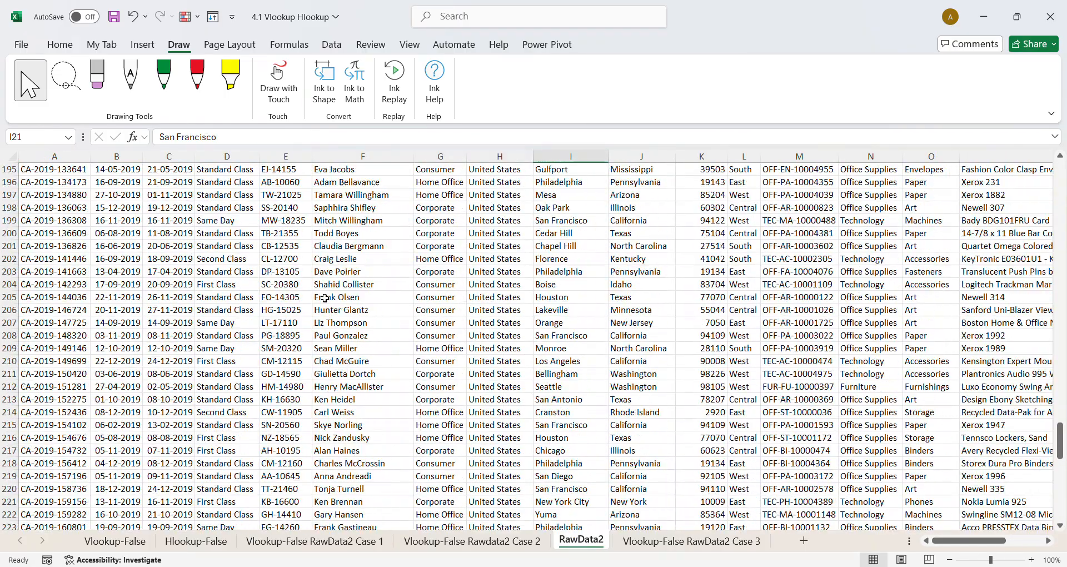
scroll(322, 258, "up", 20)
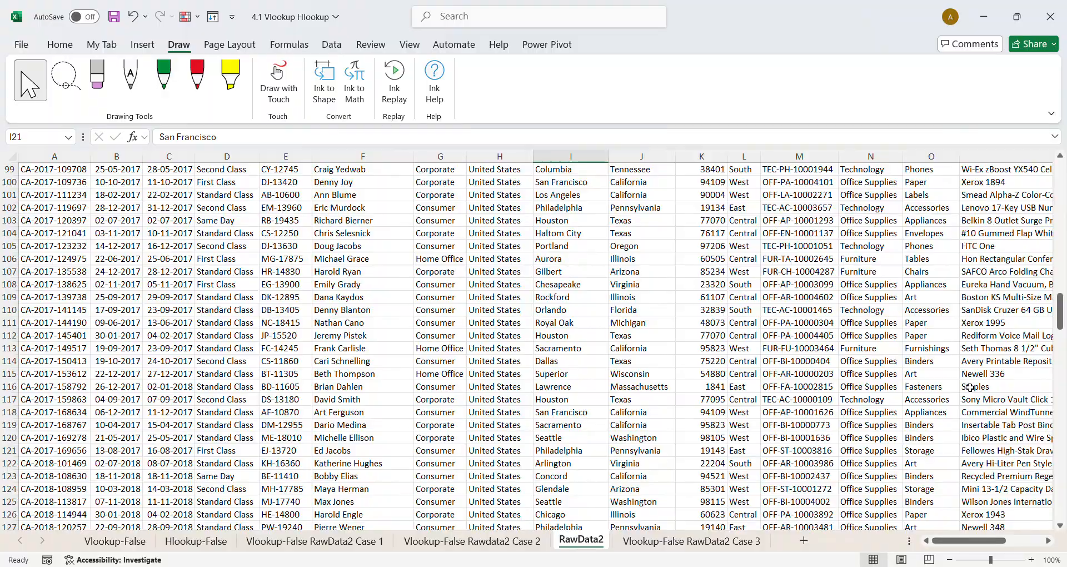
left_click_drag(1062, 332, 1060, 166)
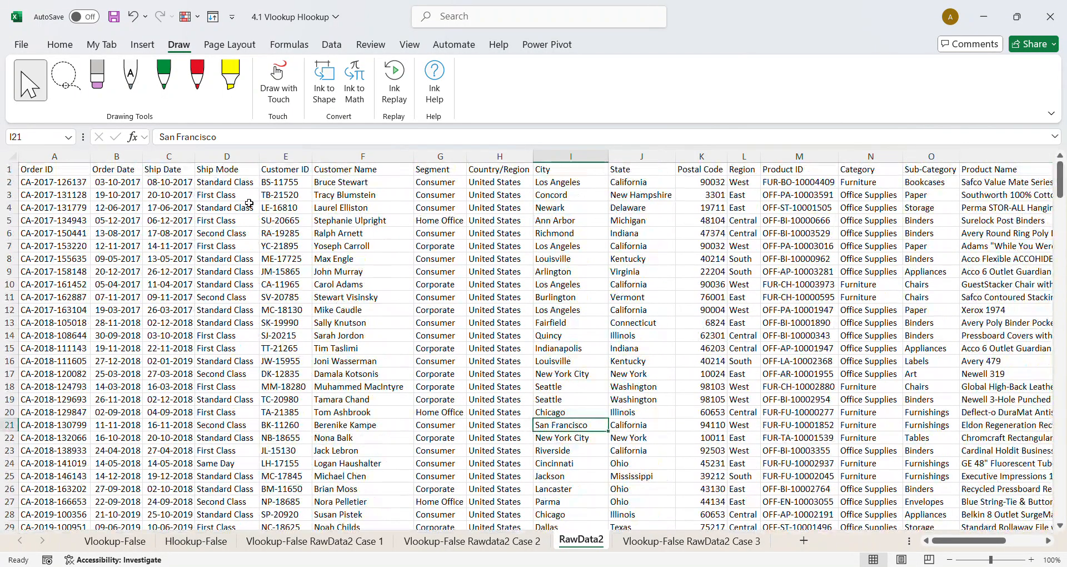
left_click(36, 172)
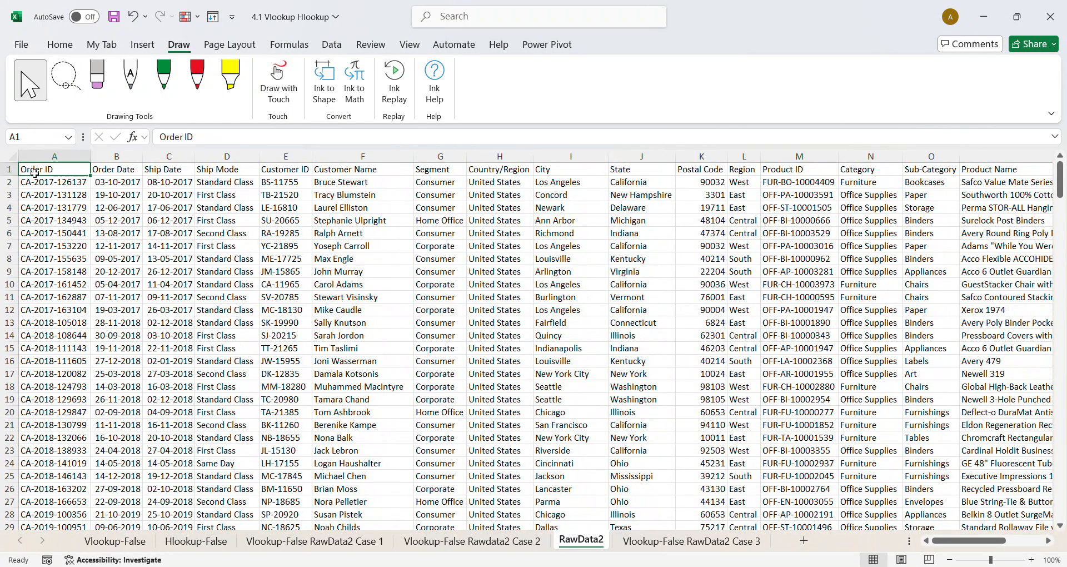
Examine the RawData2 column headers one by one from Order Date through Segment.
left_click(1031, 560)
left_click(1031, 561)
left_click(1032, 561)
left_click(1031, 560)
left_click(1032, 561)
left_click(1031, 561)
left_click(1032, 560)
left_click(1032, 561)
double_click(1032, 560)
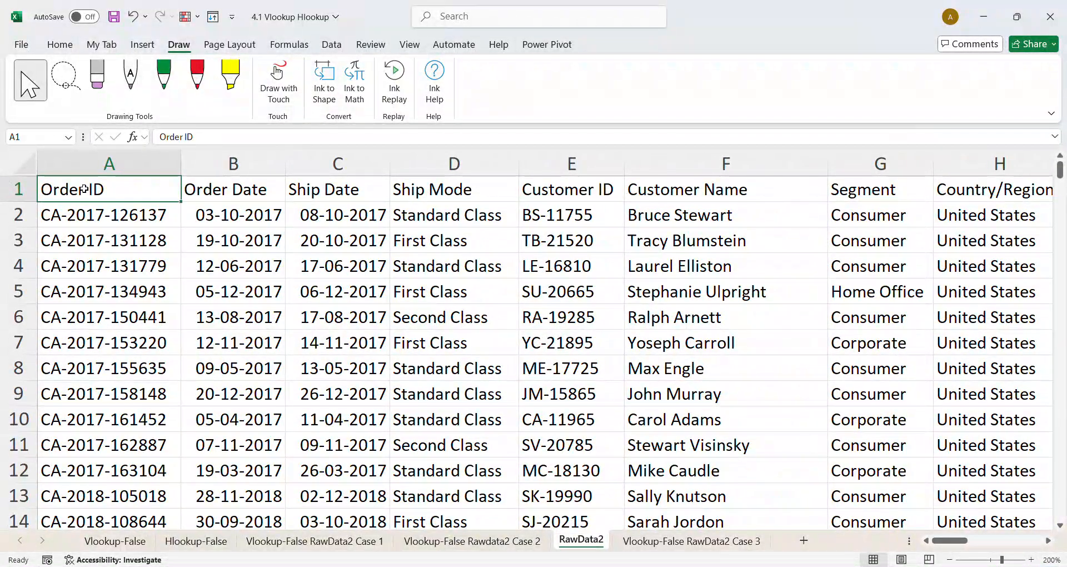
left_click(229, 193)
left_click(333, 193)
left_click(450, 193)
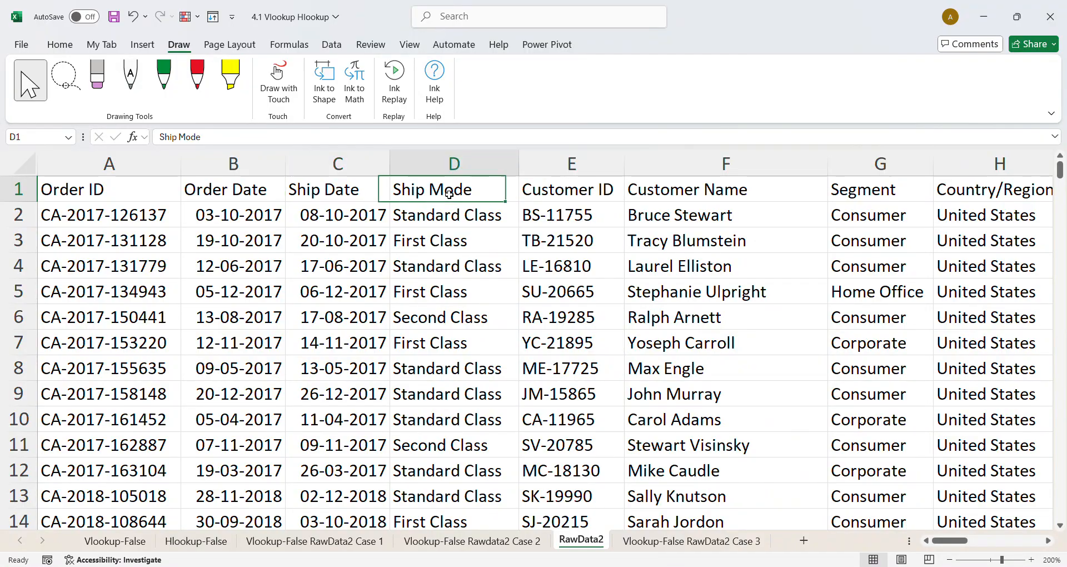
left_click(572, 194)
left_click(673, 195)
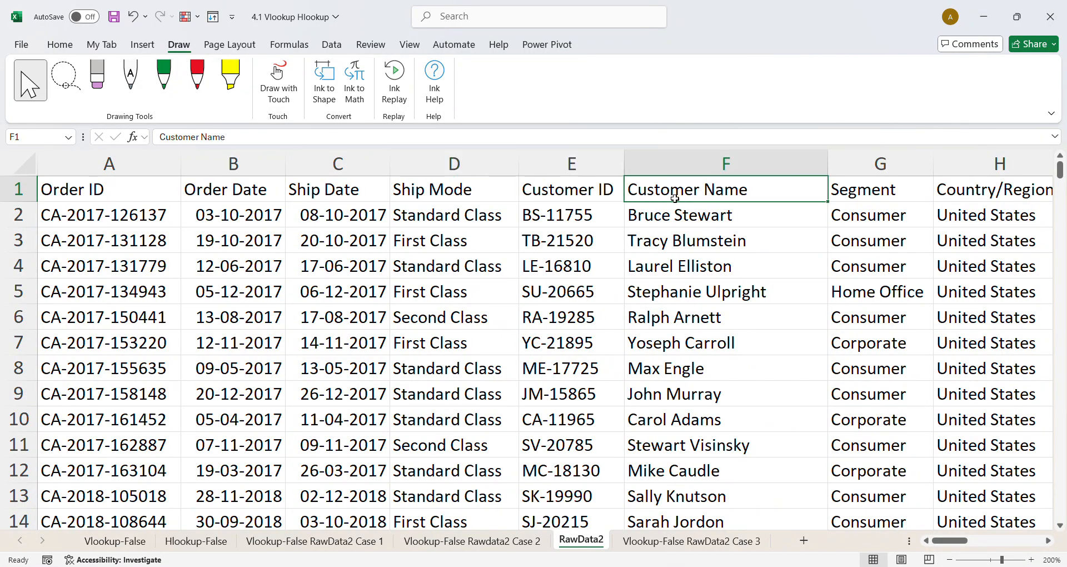
left_click(864, 196)
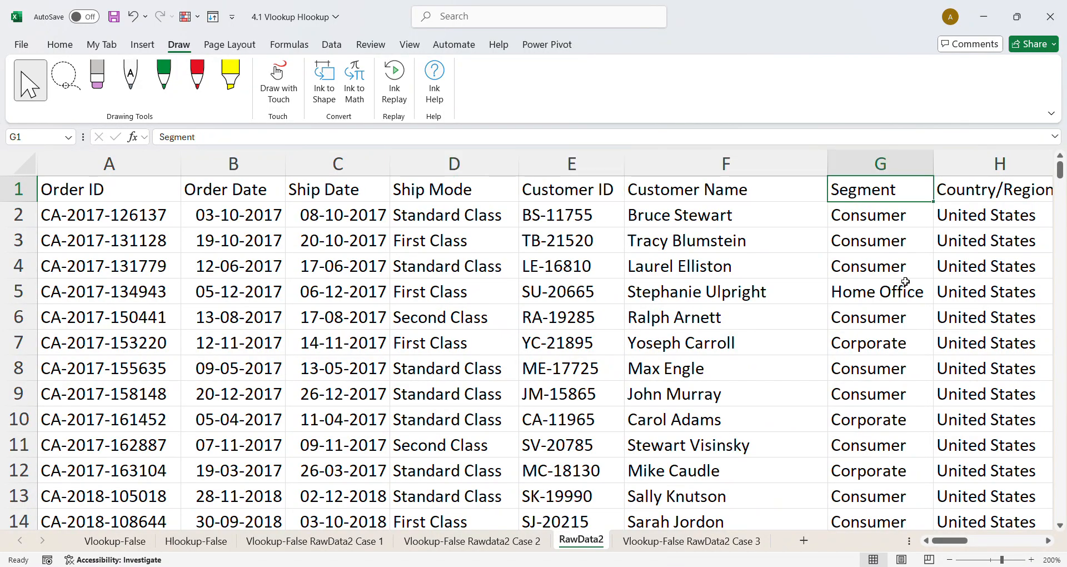
Examine the remaining RawData2 column headers from City through Profit.
left_click_drag(952, 542, 972, 542)
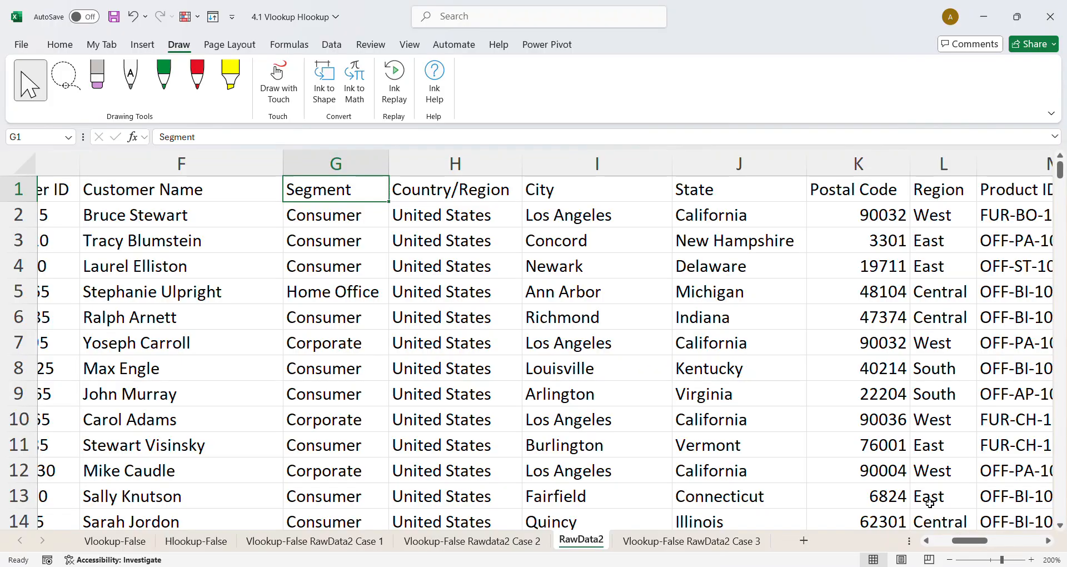
left_click(572, 196)
left_click(727, 195)
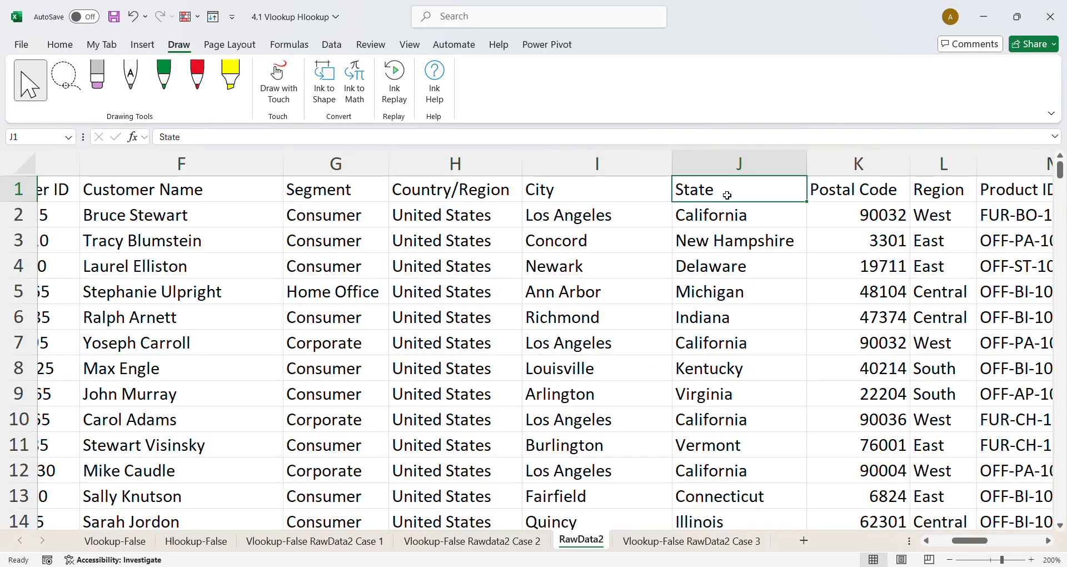
left_click(878, 192)
left_click(939, 192)
left_click_drag(969, 542, 986, 543)
left_click(581, 198)
left_click(722, 192)
left_click(827, 194)
left_click_drag(971, 542, 1026, 530)
left_click(636, 188)
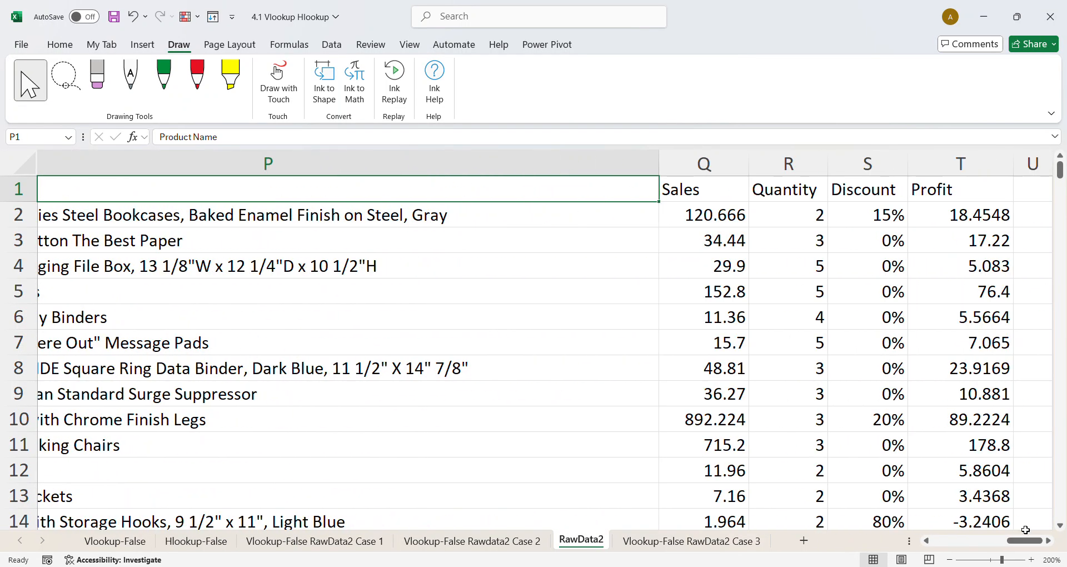
left_click(712, 195)
left_click(767, 196)
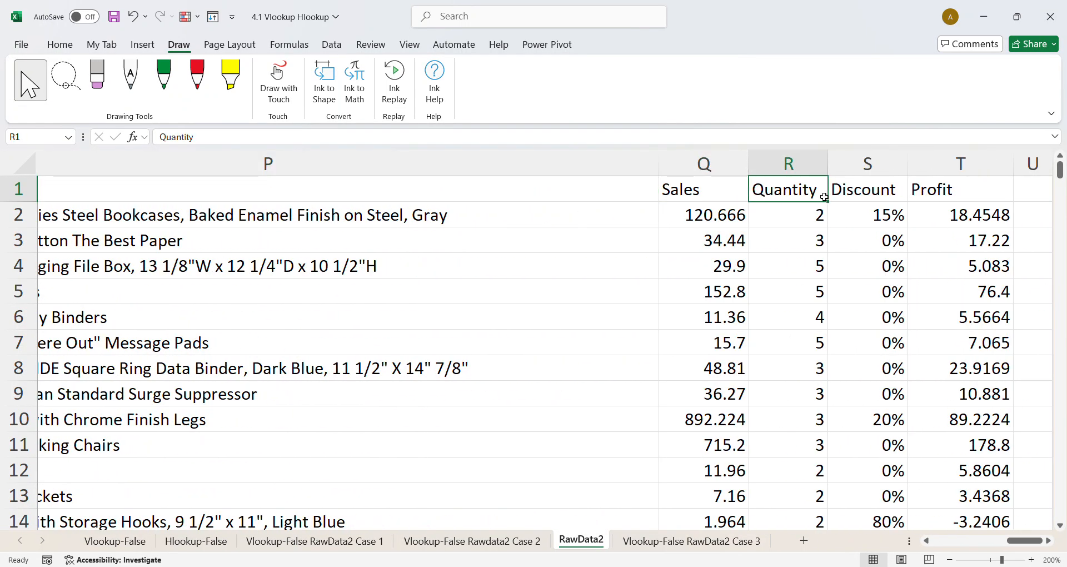
left_click(870, 189)
left_click(924, 194)
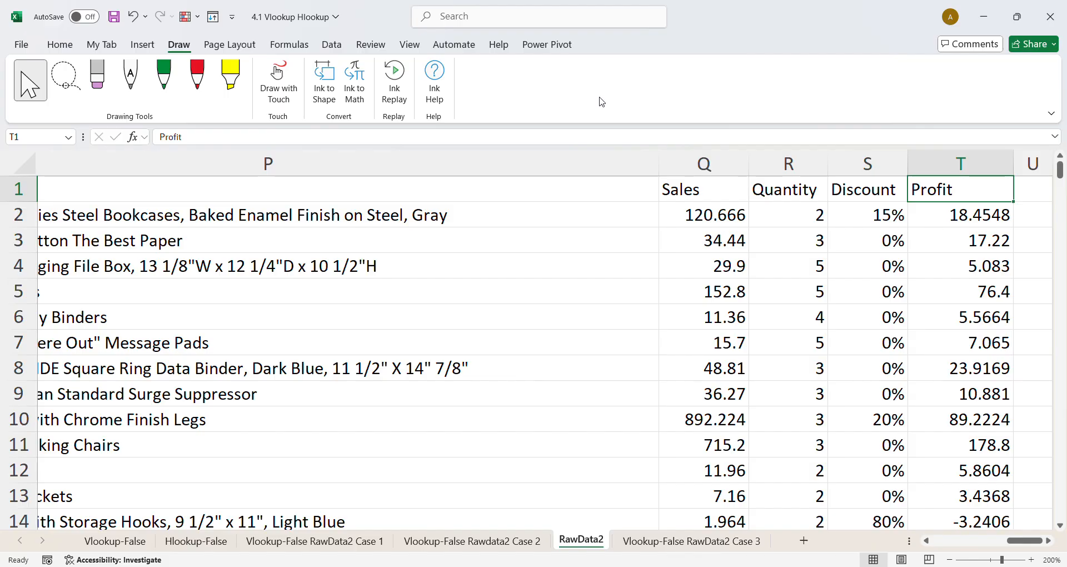
Review all RawData2 columns from Order ID to Profit once more, finishing with the entire sheet selected.
left_click_drag(1038, 542, 921, 554)
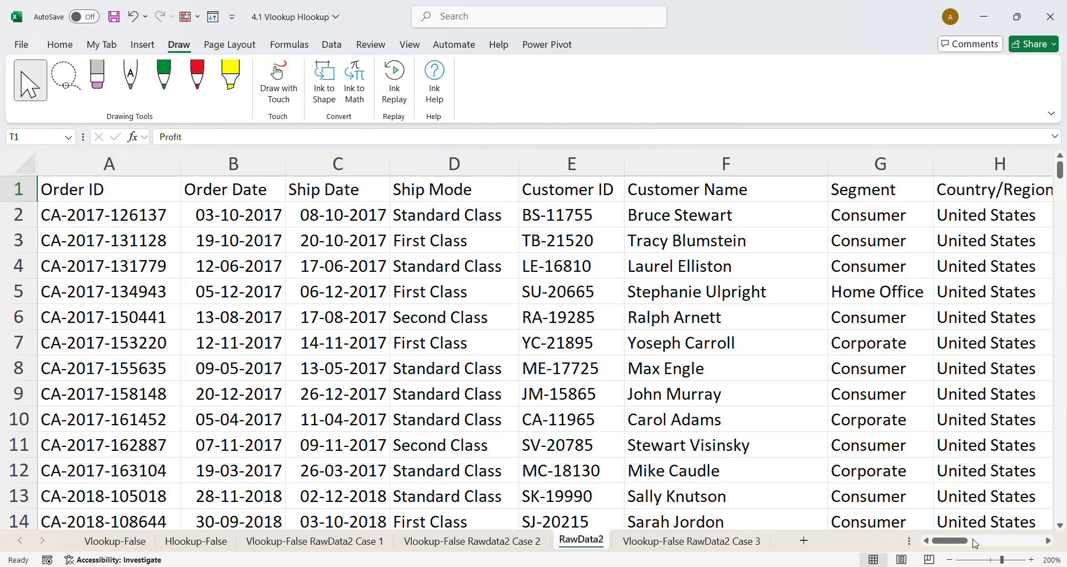
left_click_drag(955, 542, 992, 542)
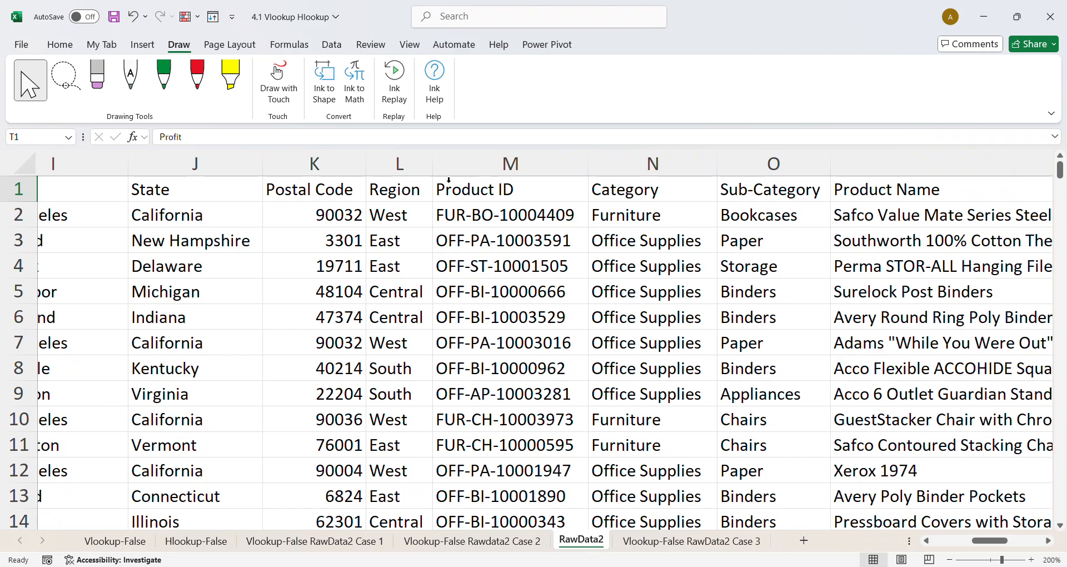
left_click_drag(981, 541, 1018, 540)
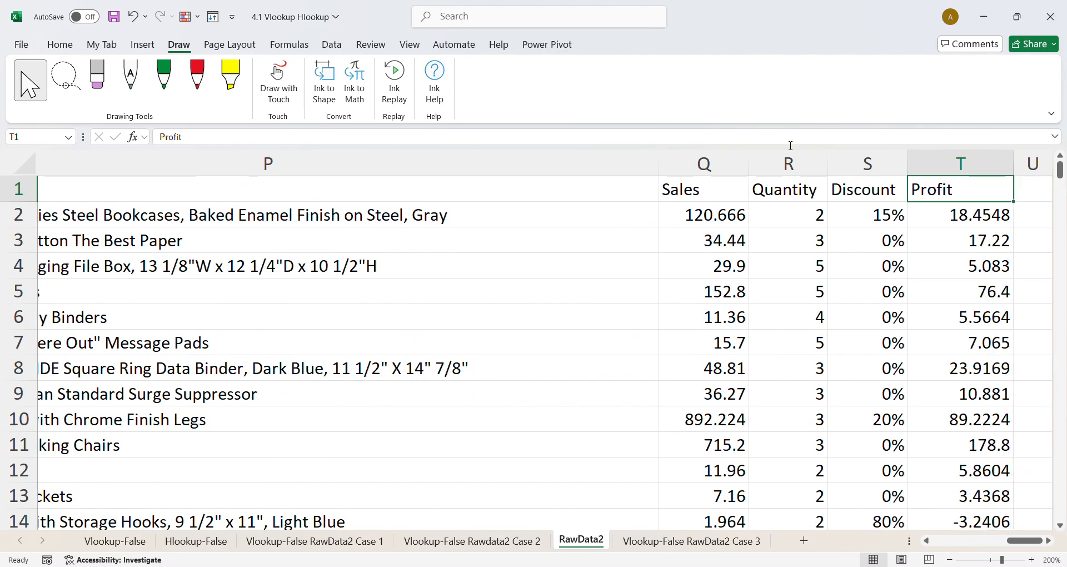
left_click_drag(1026, 541, 945, 541)
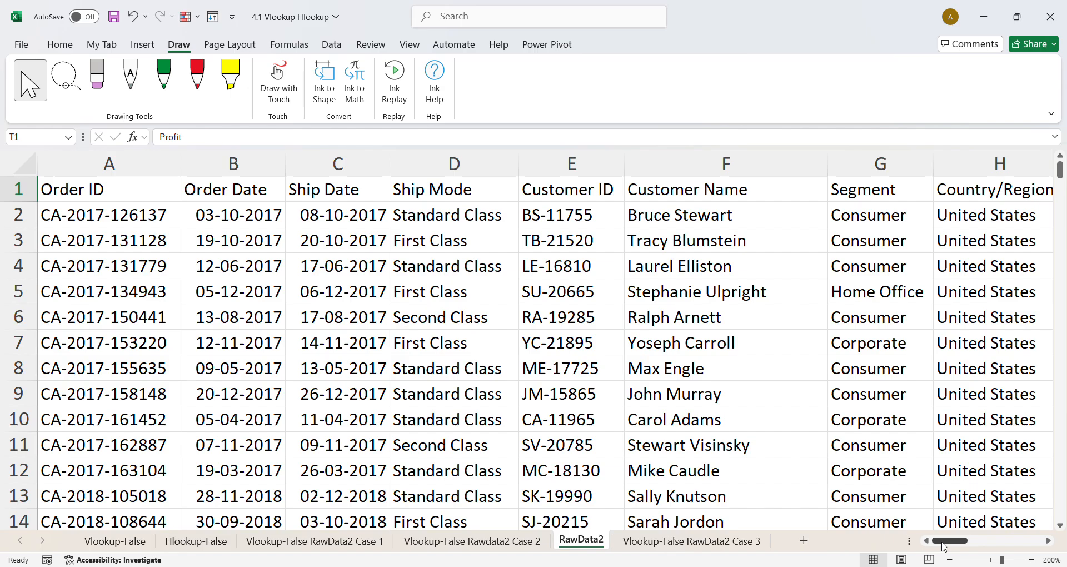
left_click(25, 166)
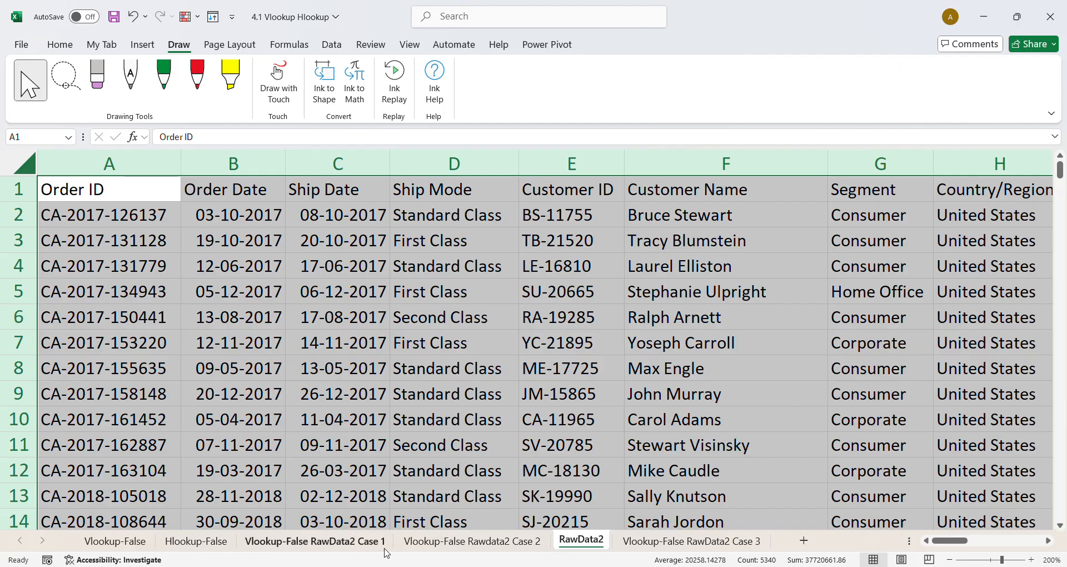
On the Vlookup-False RawData2 Case 1 sheet, tick cell C1 and the table's Order ID header in green ink, and write "DL" beside C1.
left_click(352, 545)
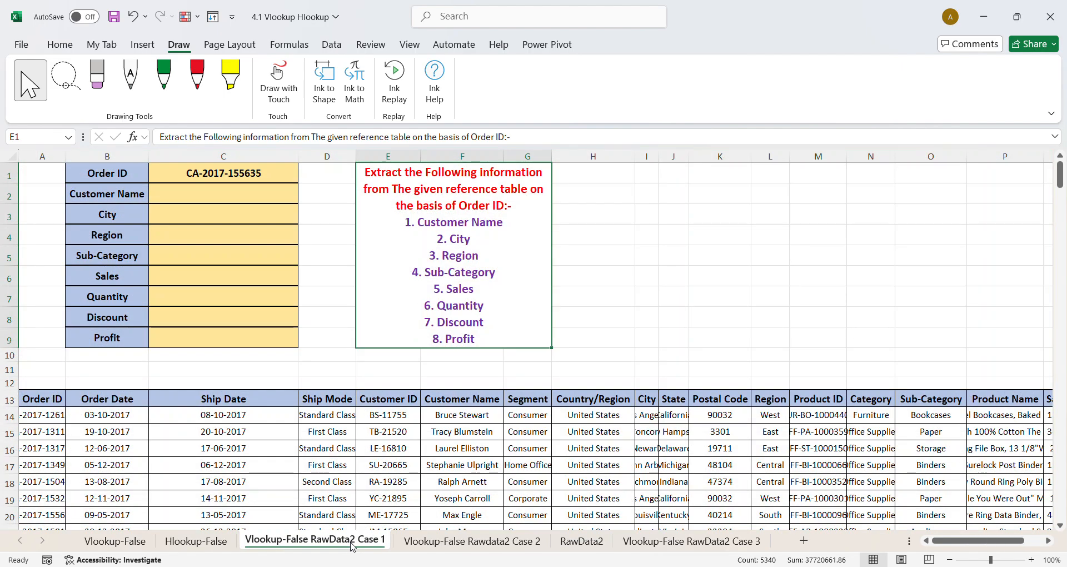
left_click_drag(987, 540, 938, 556)
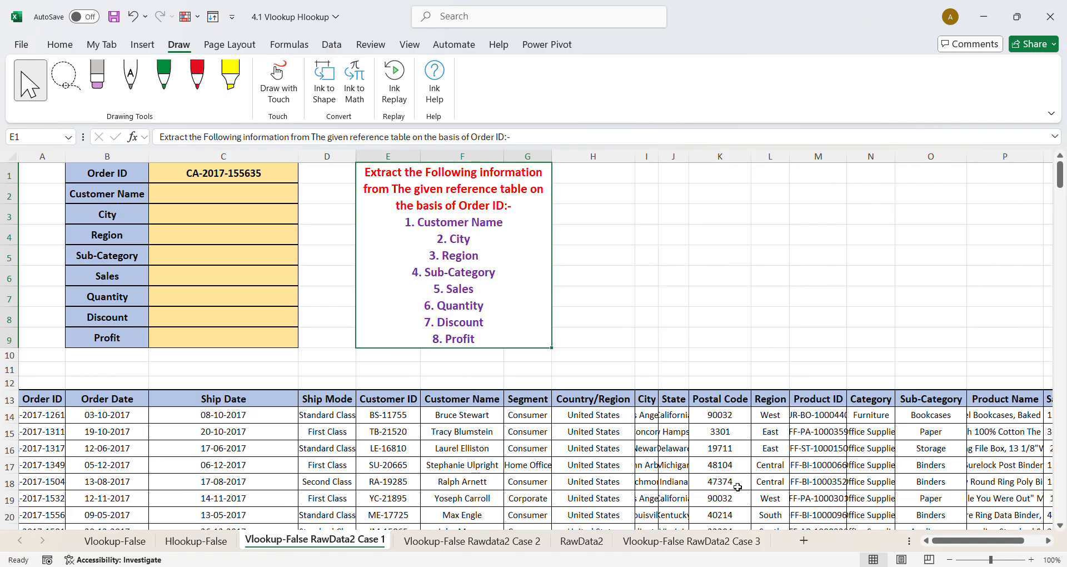
left_click(170, 70)
left_click_drag(289, 172, 312, 163)
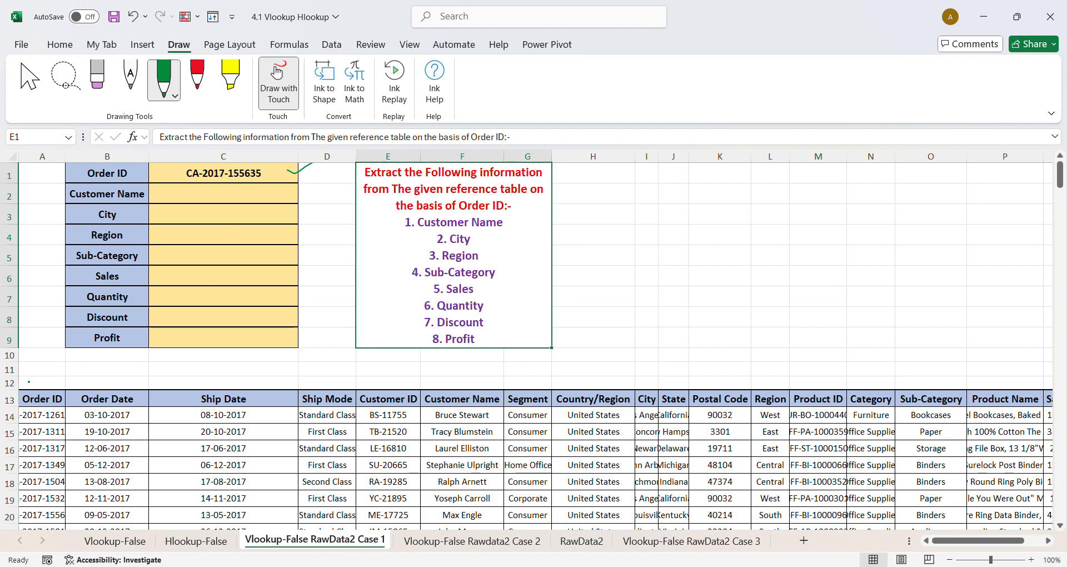
left_click_drag(32, 382, 55, 369)
mouse_move(306, 164)
left_mouse_down()
mouse_move(316, 166)
mouse_move(307, 180)
mouse_move(337, 177)
left_mouse_up()
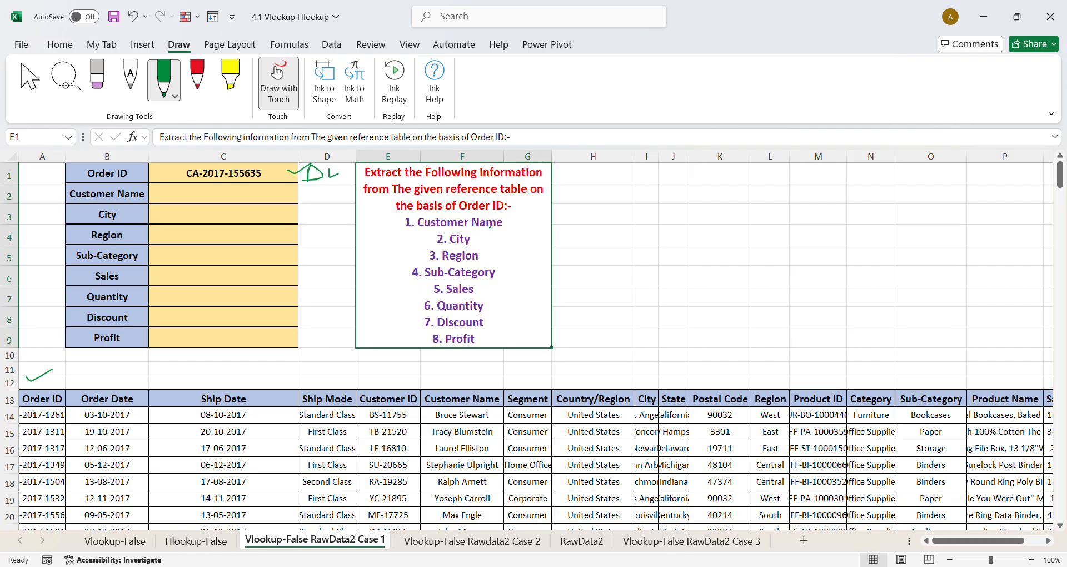
Tick the Customer Name task item and the Customer Name, City, Region, Sub-Category, Sales, Quantity, Discount and Profit headers in green ink.
left_click_drag(517, 224, 569, 213)
left_click_drag(642, 378, 665, 368)
left_click_drag(448, 381, 464, 377)
left_click_drag(935, 383, 942, 374)
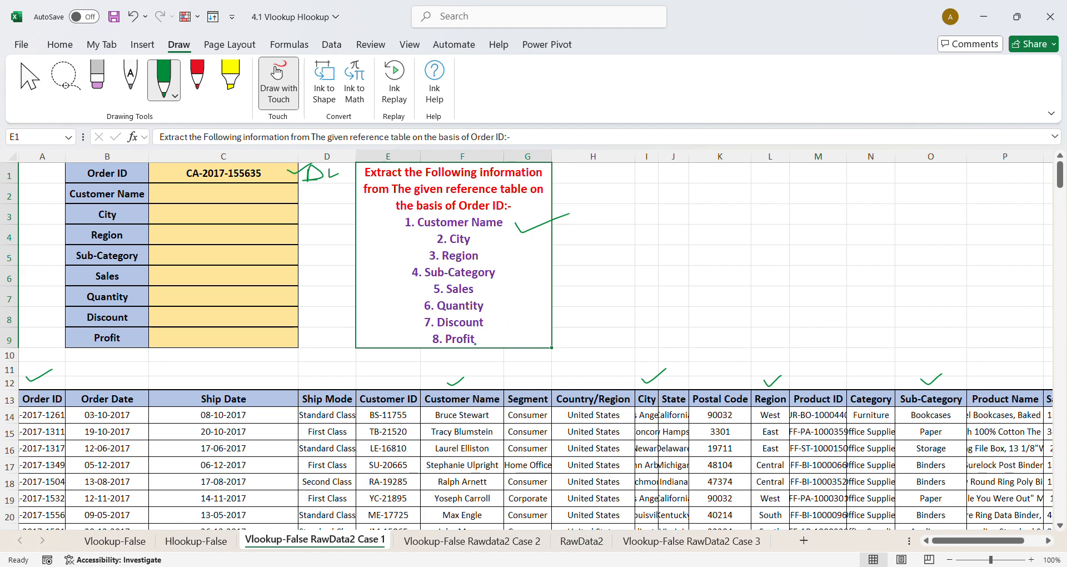
scroll(536, 345, "right", 3)
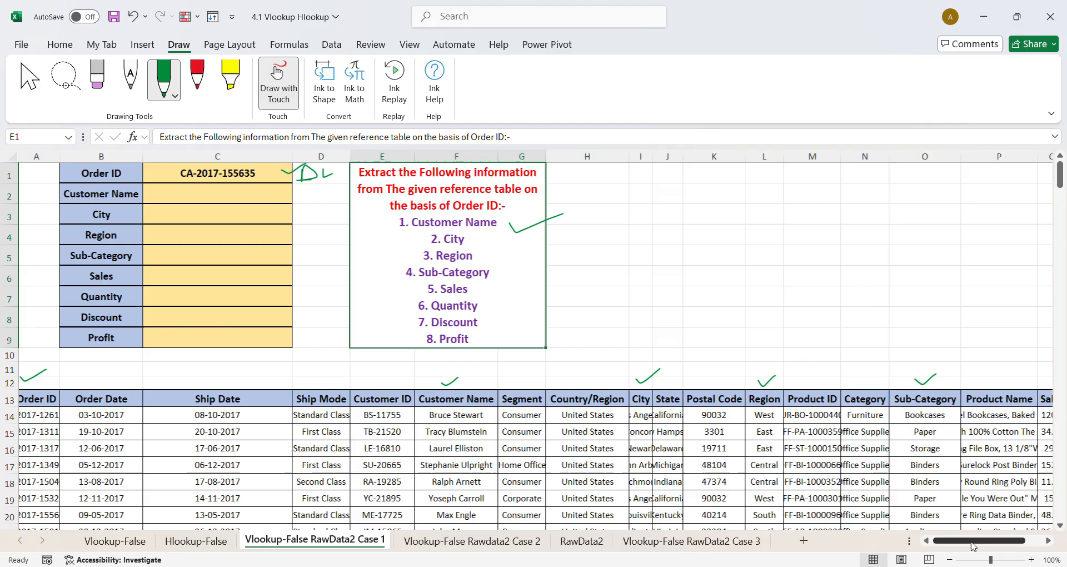
mouse_move(857, 382)
left_mouse_down()
mouse_move(912, 368)
mouse_move(994, 371)
left_mouse_up()
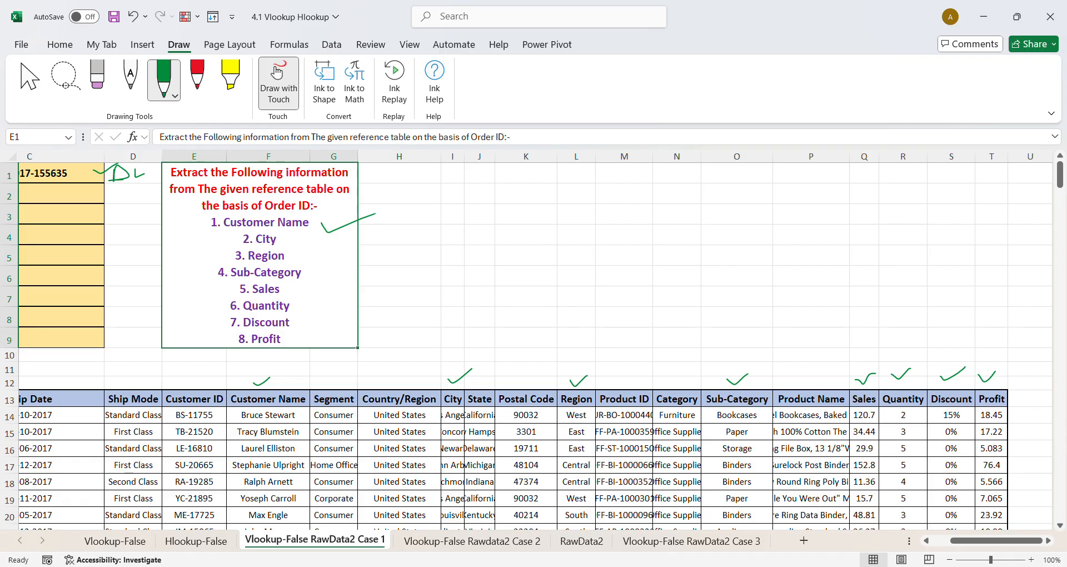
Erase all green ink annotations beside cell C1, on the task list and above the table headers.
left_click_drag(977, 545, 959, 545)
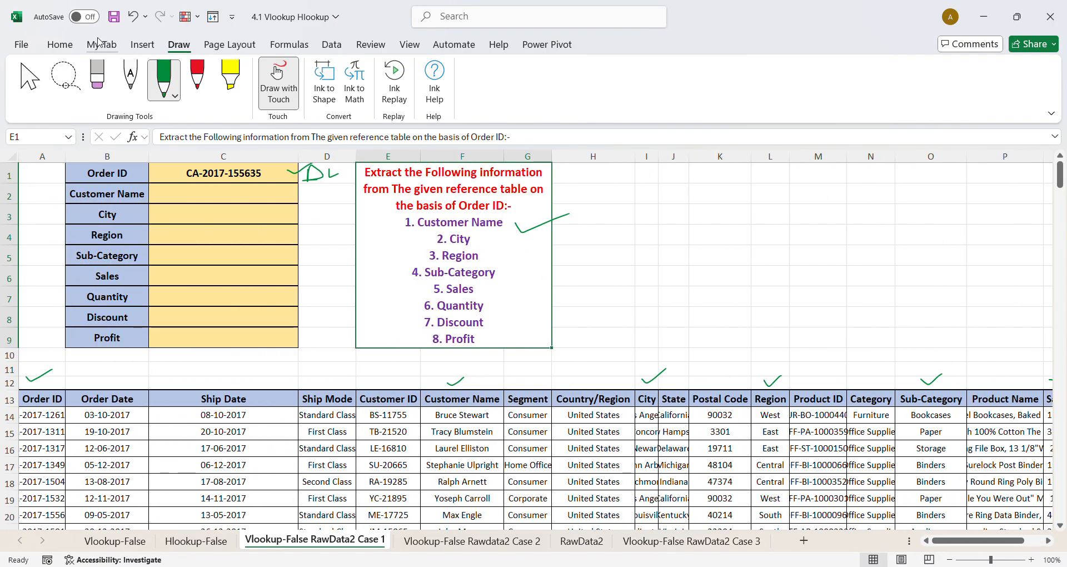
left_click(97, 77)
left_click_drag(335, 176, 295, 172)
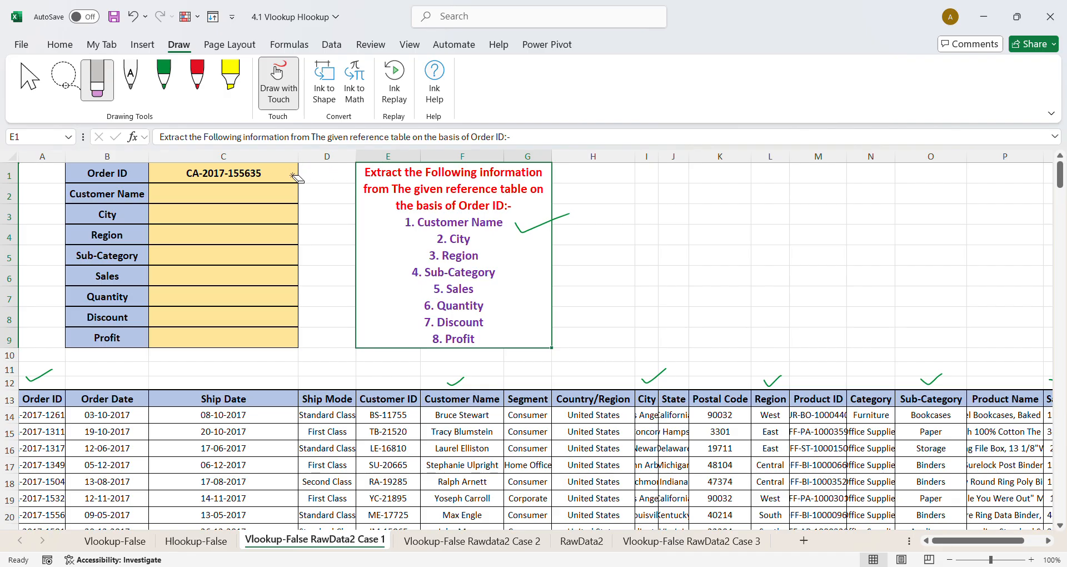
left_click(536, 226)
mouse_move(460, 380)
left_mouse_down()
mouse_move(457, 394)
mouse_move(725, 367)
mouse_move(957, 382)
left_mouse_up()
left_click(48, 375)
left_click_drag(946, 541, 965, 540)
mouse_move(897, 379)
left_mouse_down()
mouse_move(992, 365)
mouse_move(1000, 378)
left_mouse_up()
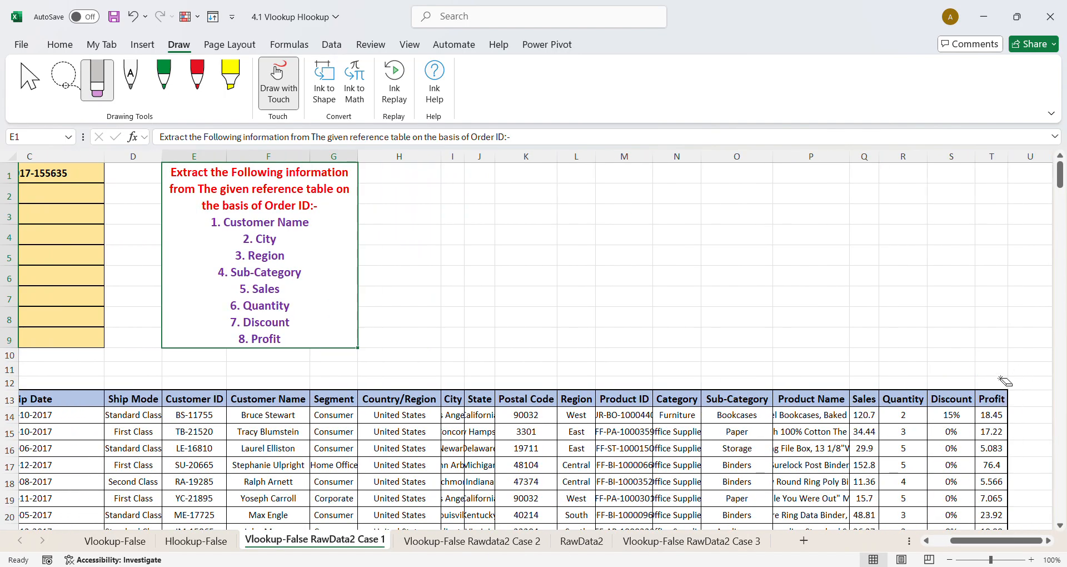
left_click_drag(996, 540, 977, 540)
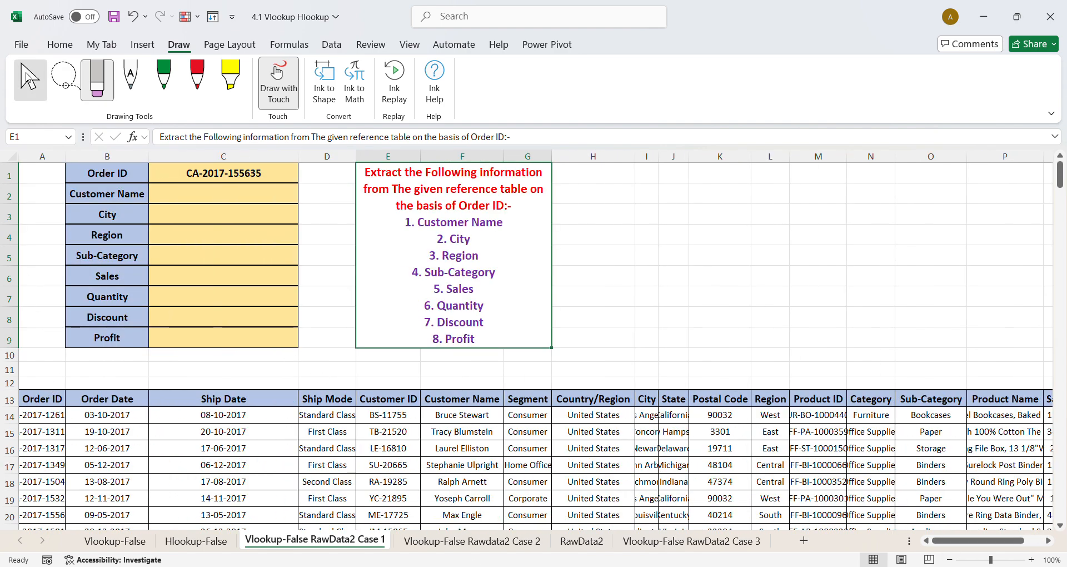
Switch from the ink eraser back to cell selection and select the Order ID value in C1.
left_click(28, 77)
left_click(273, 182)
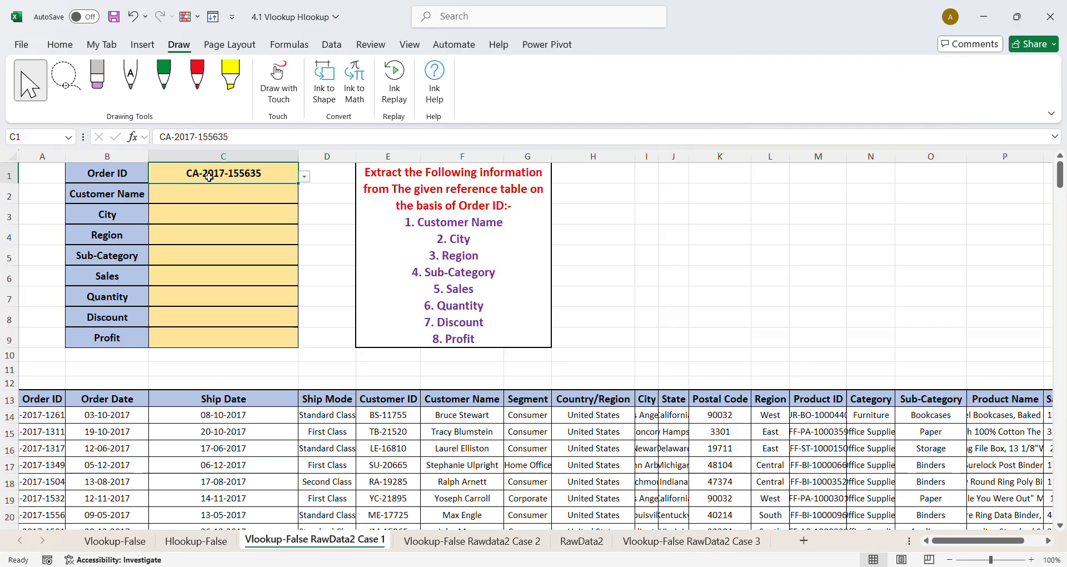
left_click(201, 196)
type("=VLOO")
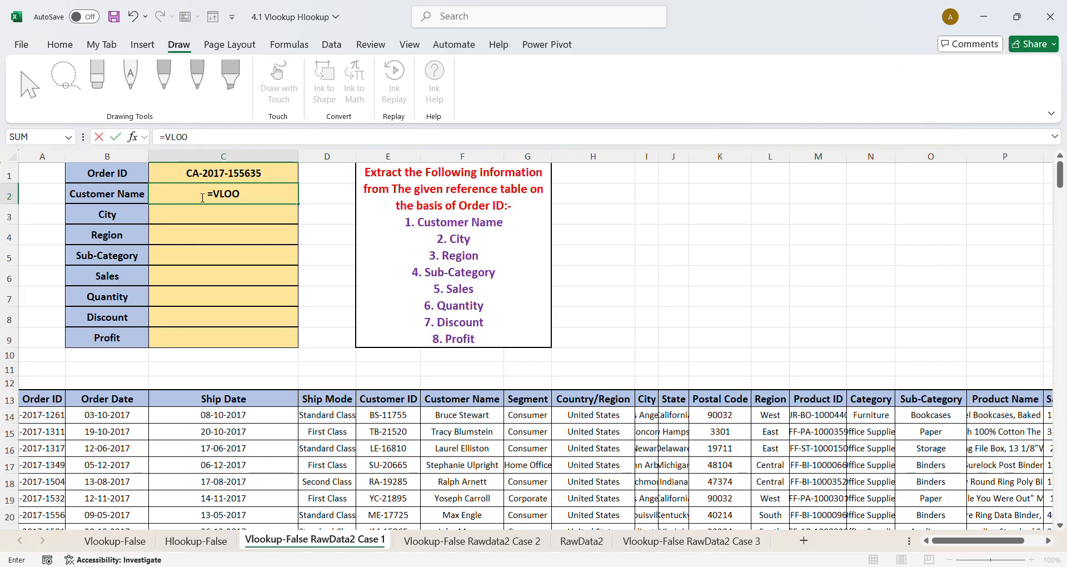
type("KUP(")
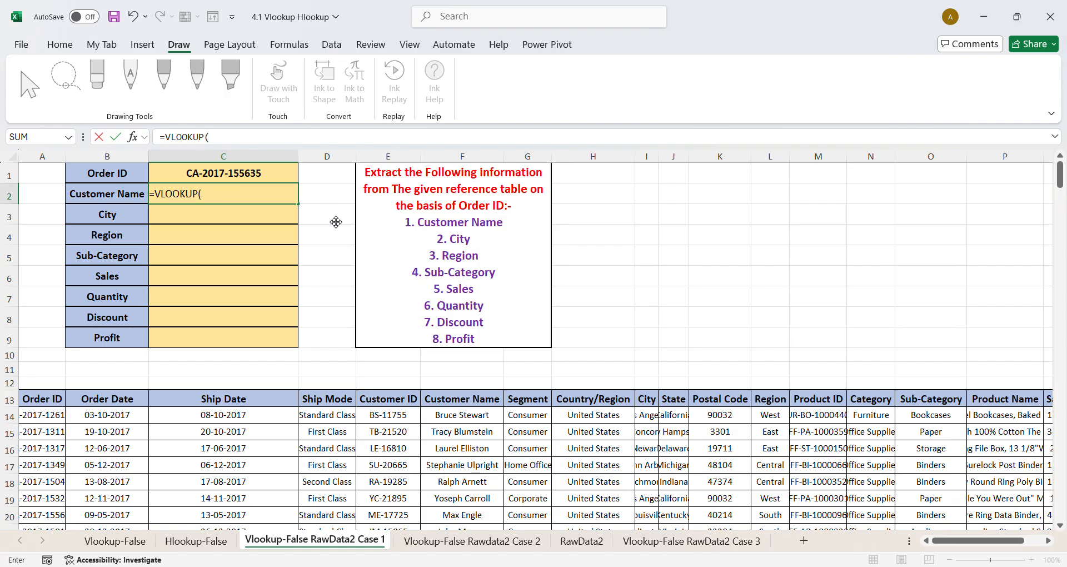
key("Escape")
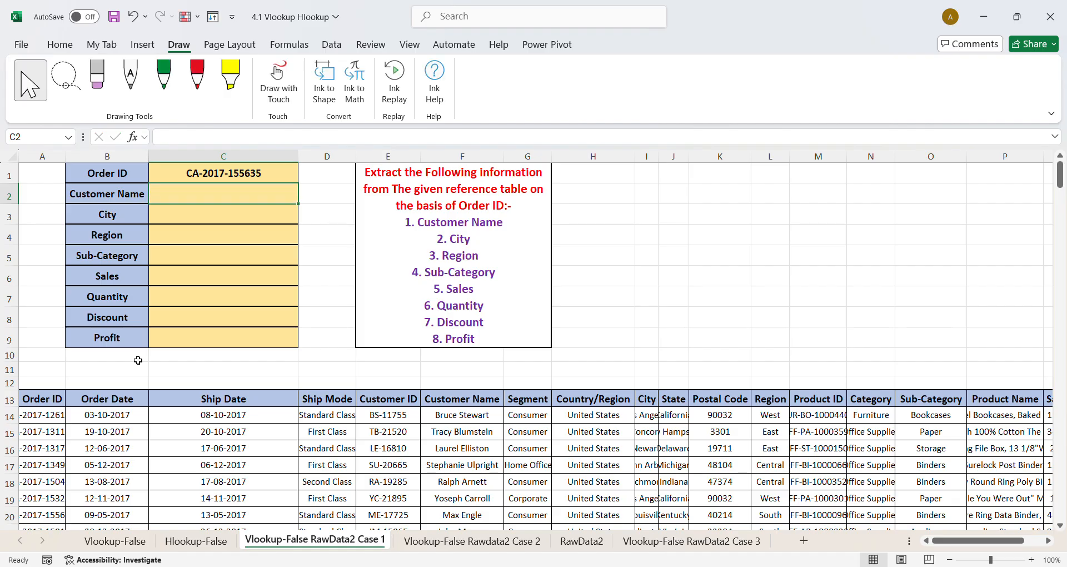
Number the table's columns 1 to 20 in row 12 above the headers, entering 1 to 8 and filling the series through Profit.
left_click(53, 383)
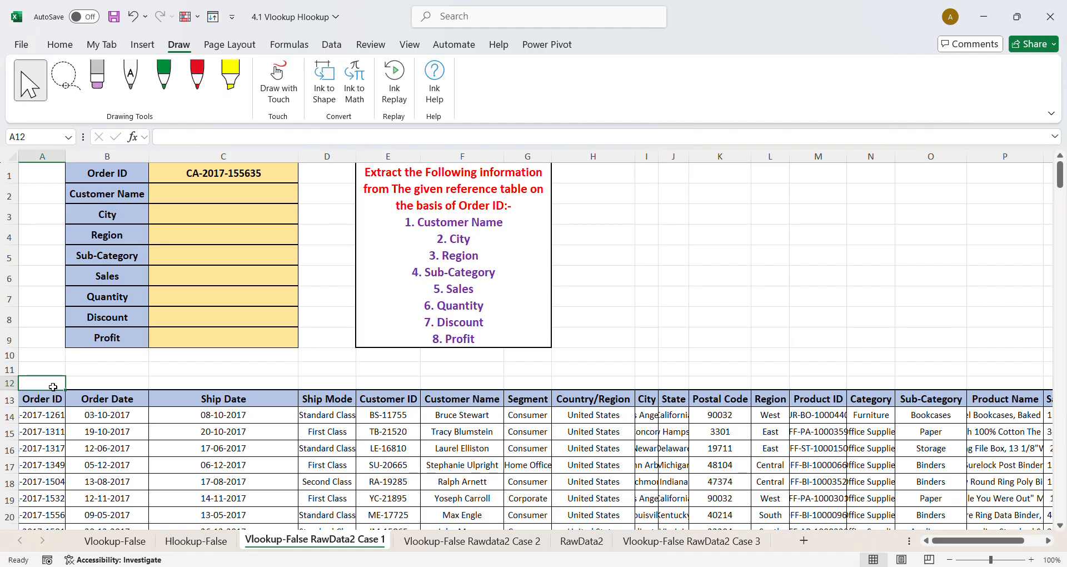
type("1")
key("Tab")
type("2")
key("Tab")
type("3")
key("Tab")
type("4")
key("Tab")
type("5")
key("Tab")
type("6")
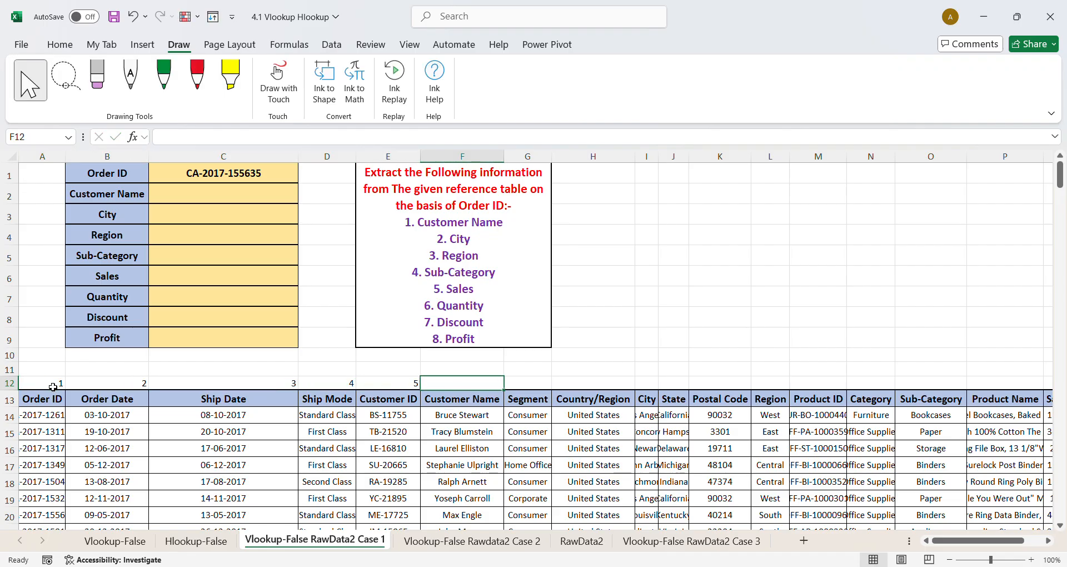
key("Tab")
type("7")
key("Tab")
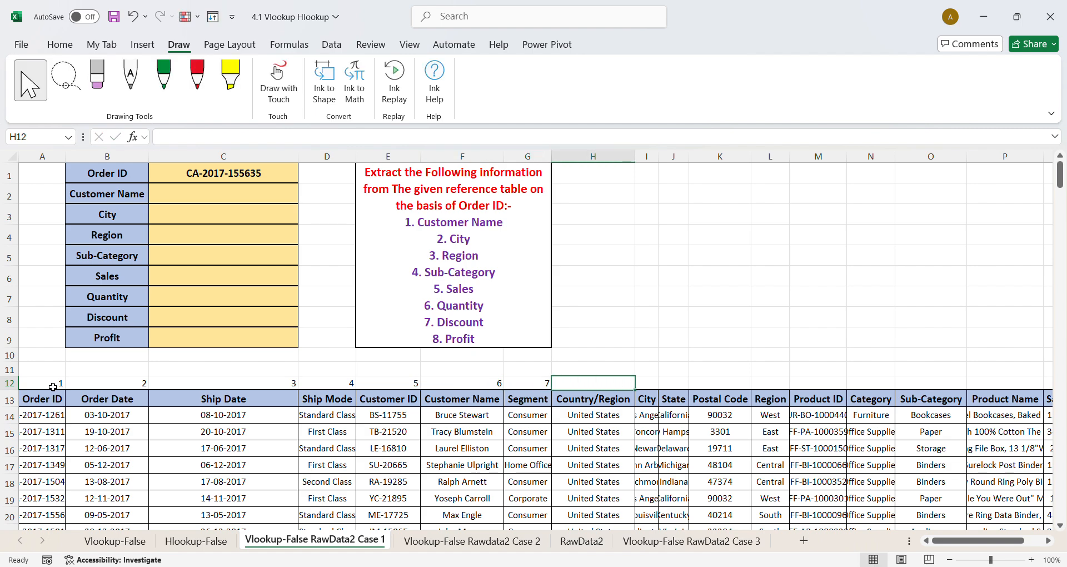
type("8")
key("Tab")
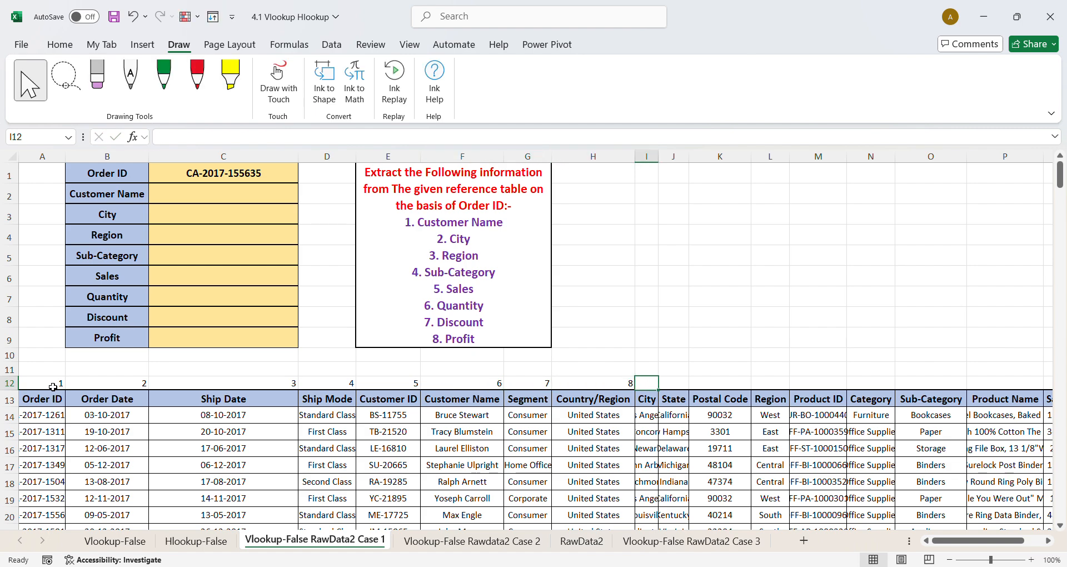
left_click_drag(526, 383, 598, 382)
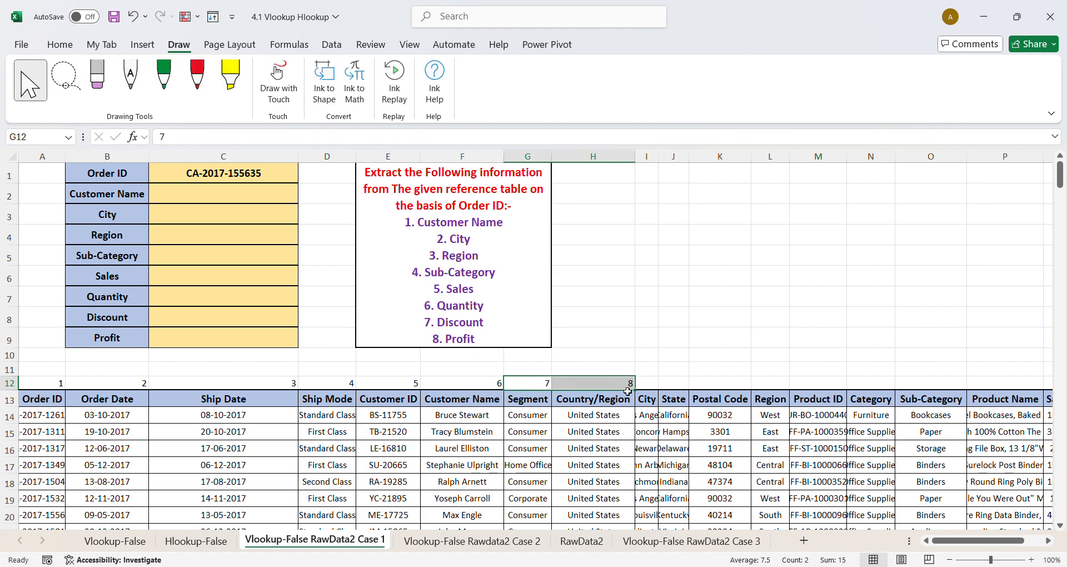
left_click_drag(661, 394, 936, 389)
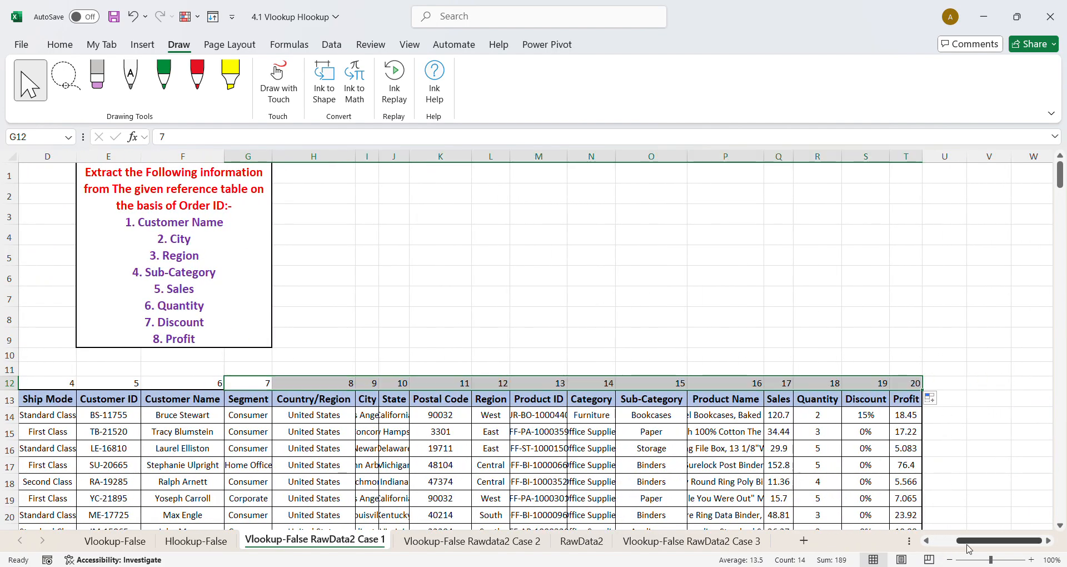
Format the column numbers in A12:T12 as bold, centred, size 12 text with a light orange fill.
left_click_drag(970, 540, 934, 541)
left_click_drag(22, 382, 916, 391)
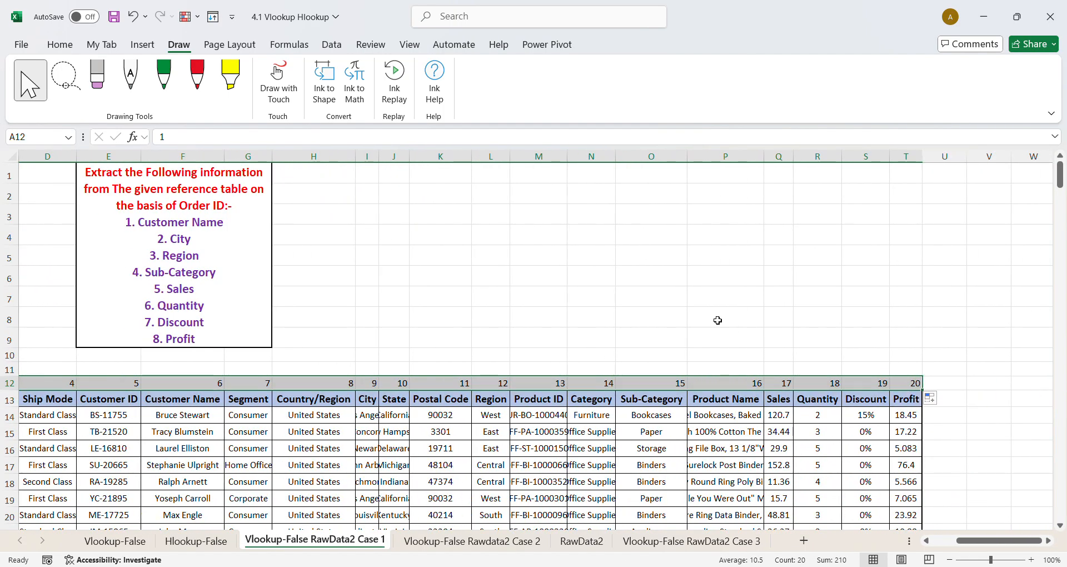
left_click(60, 45)
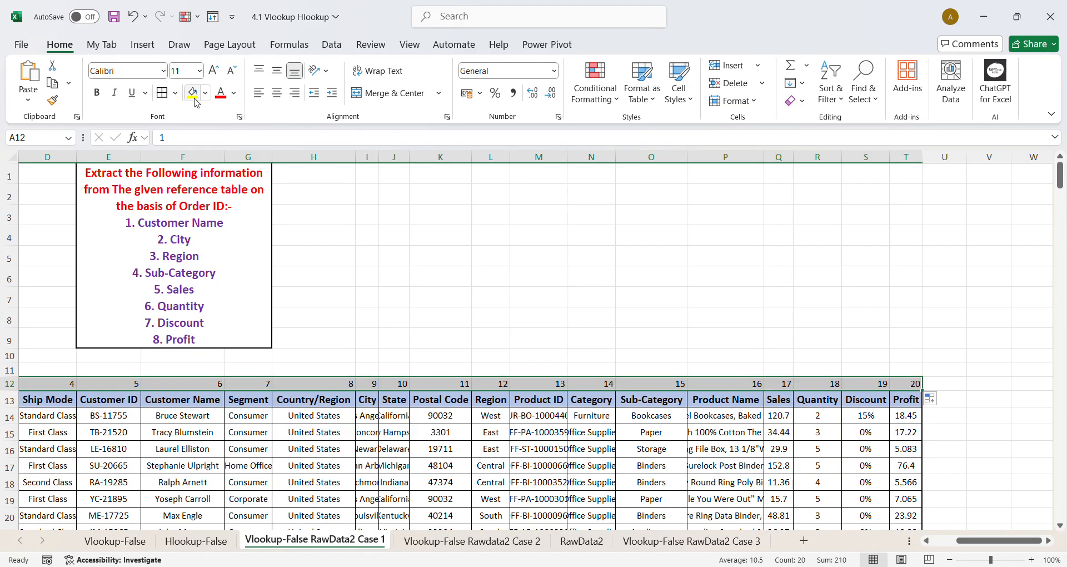
left_click(213, 70)
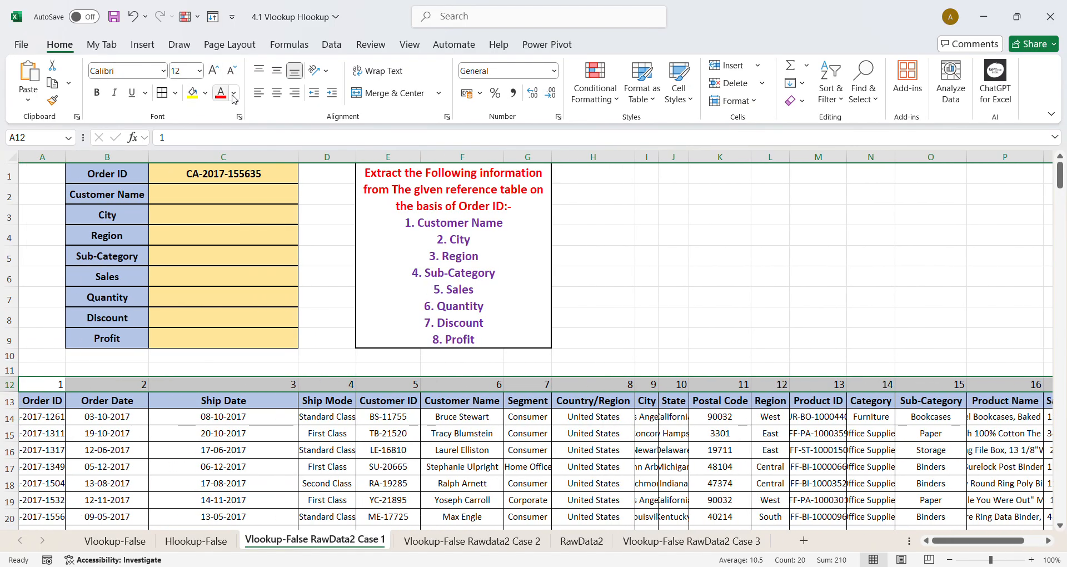
left_click(277, 92)
key("ctrl+b")
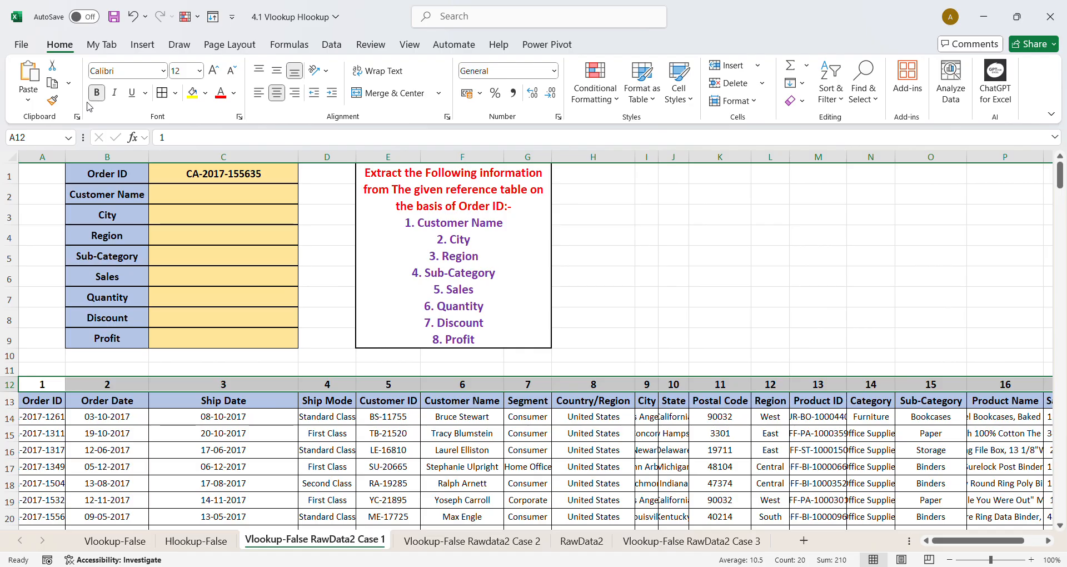
left_click(205, 92)
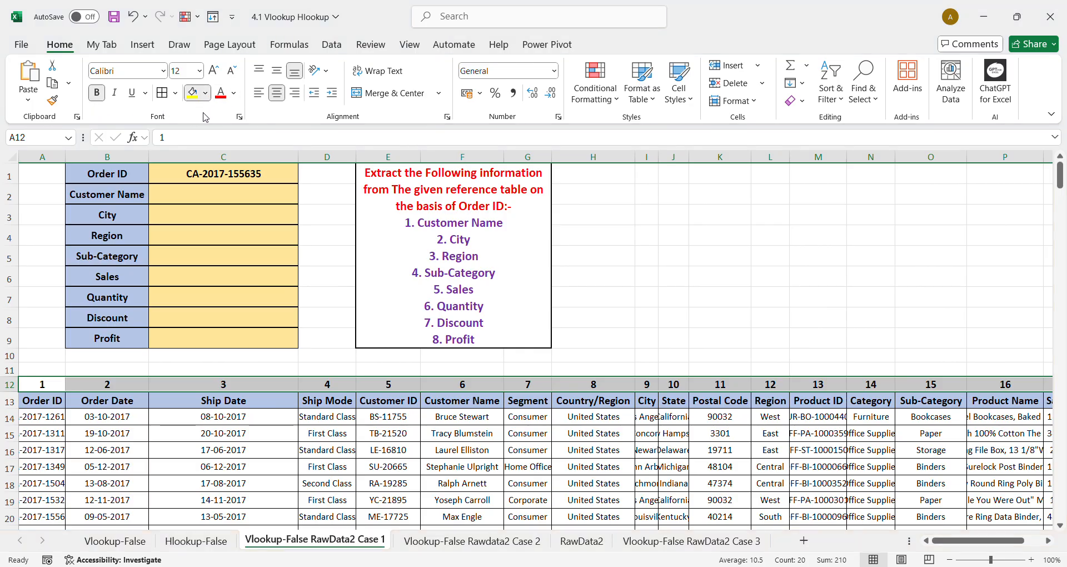
left_click(288, 191)
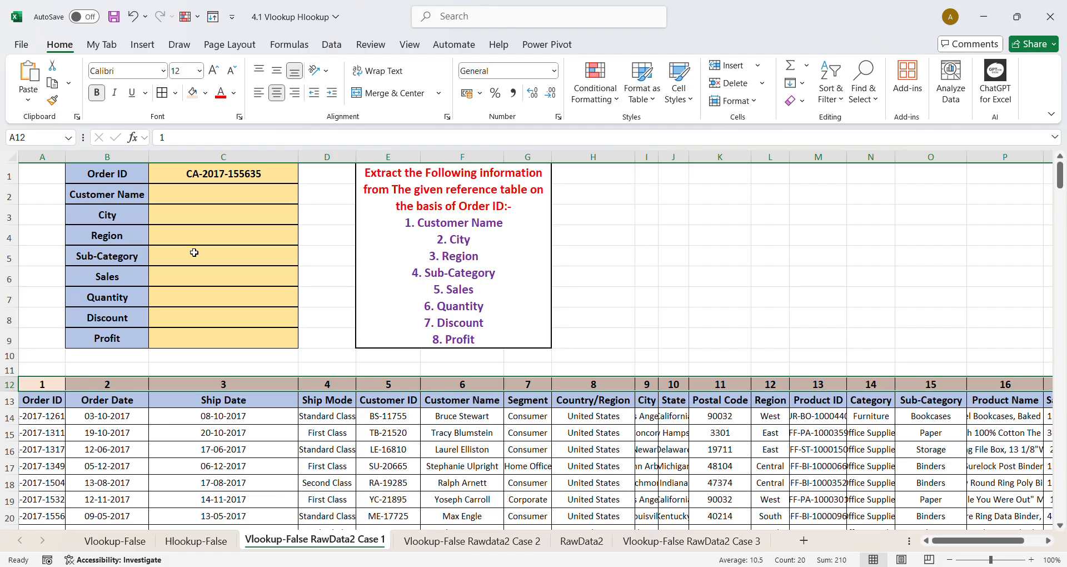
left_click(569, 344)
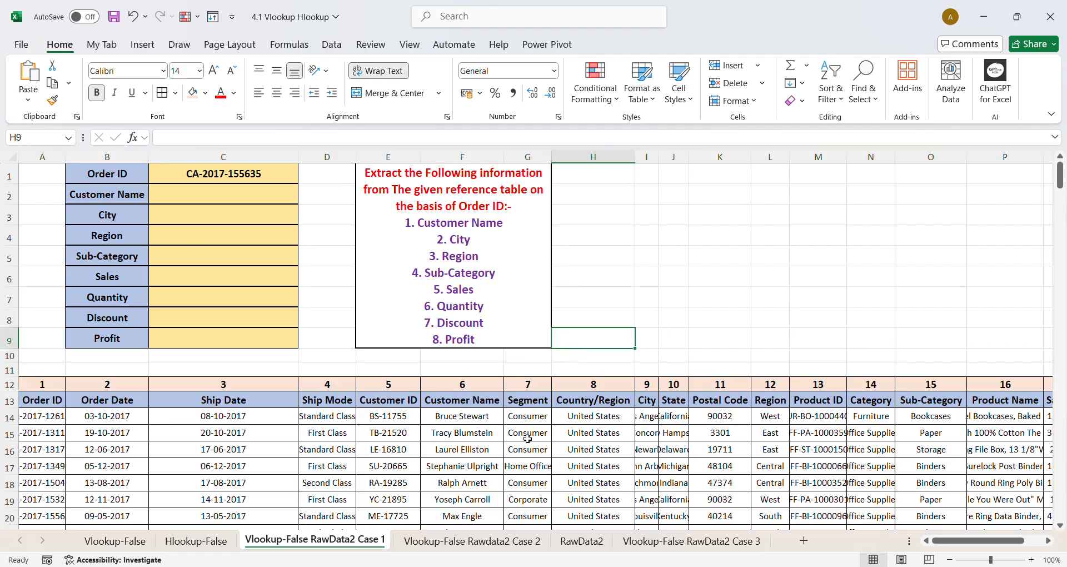
Widen the City column so that its entries fit completely.
left_click_drag(659, 158, 672, 159)
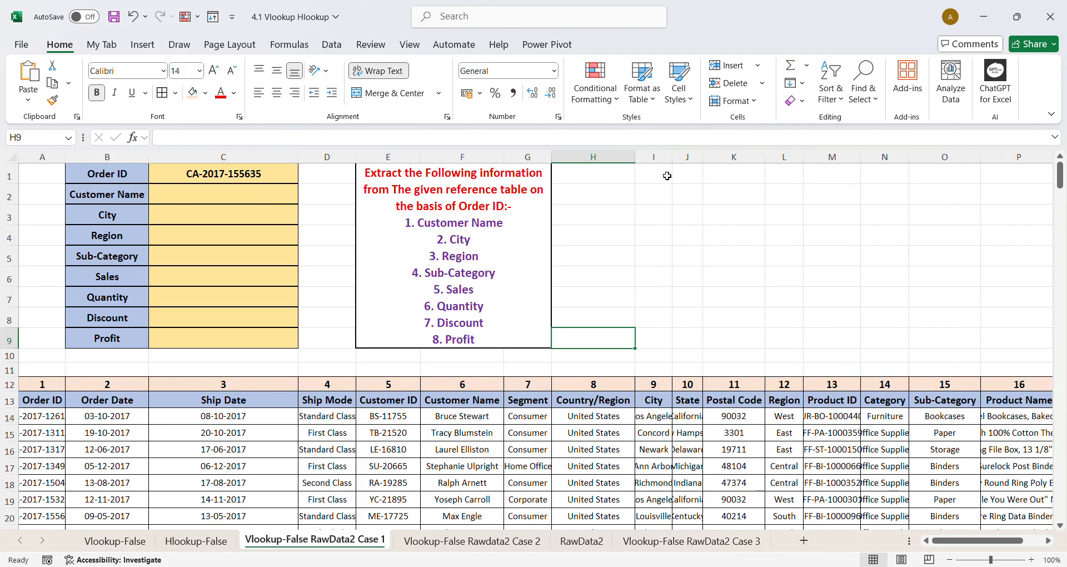
double_click(673, 158)
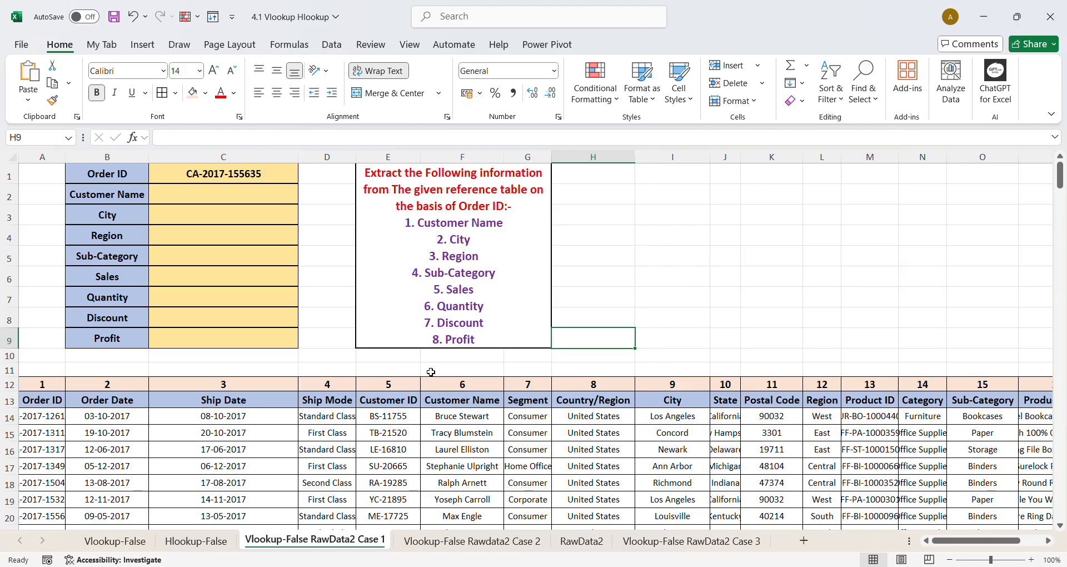
Enter the formula =VLOOKUP($C$1,$A$14:$T$279,6,0) in the Customer Name result cell C2.
left_click(222, 195)
type("=VLOOKUP(")
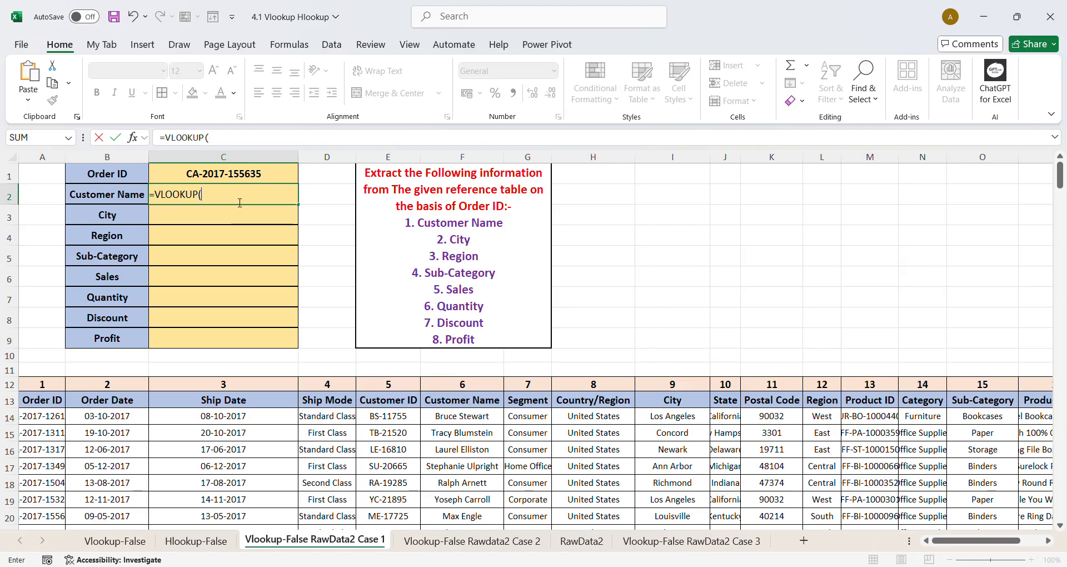
left_click(207, 174)
key("F4")
type(",")
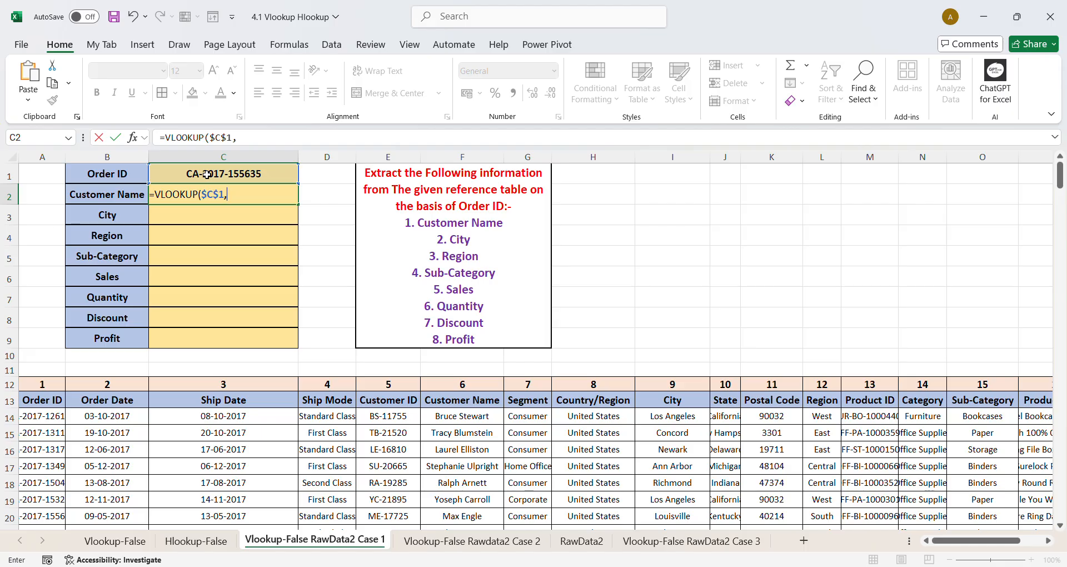
left_click_drag(40, 417, 300, 521)
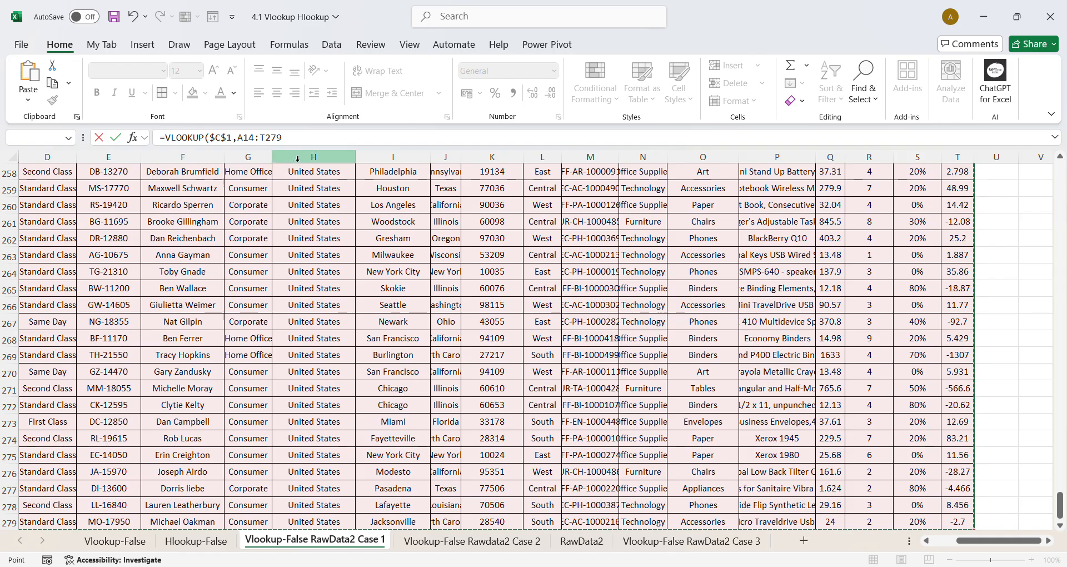
key("F4")
type(",")
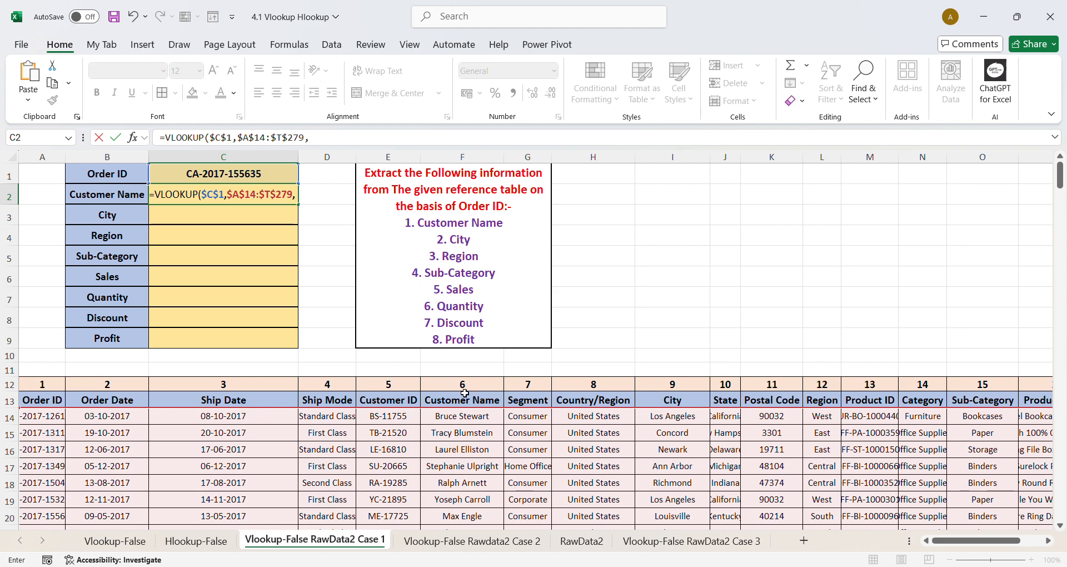
type("6")
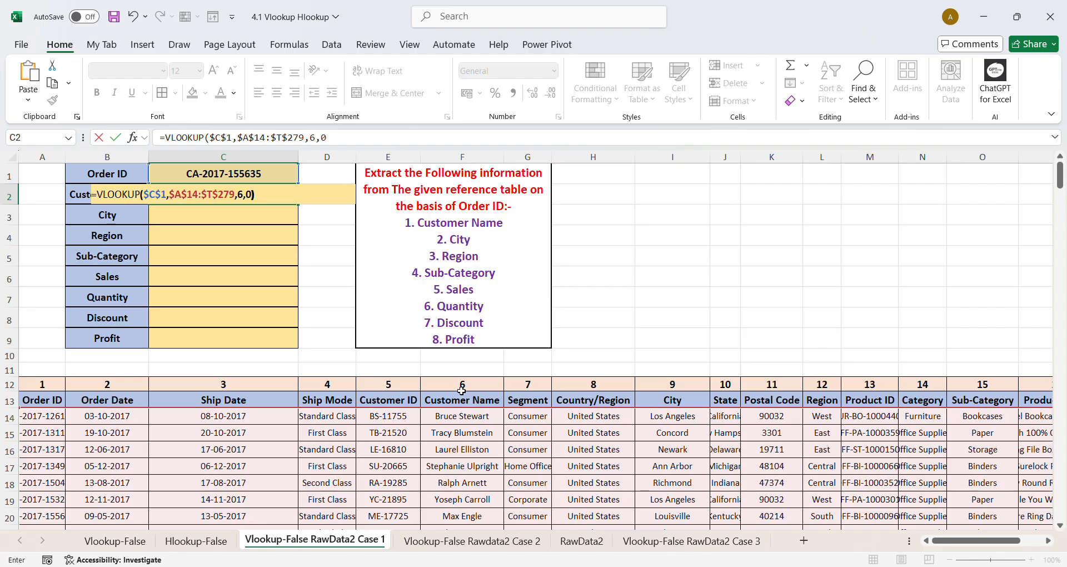
type(",0)")
key("Return")
Fill the Customer Name lookup formula from C2 down through the Profit cell C9.
left_click(230, 200)
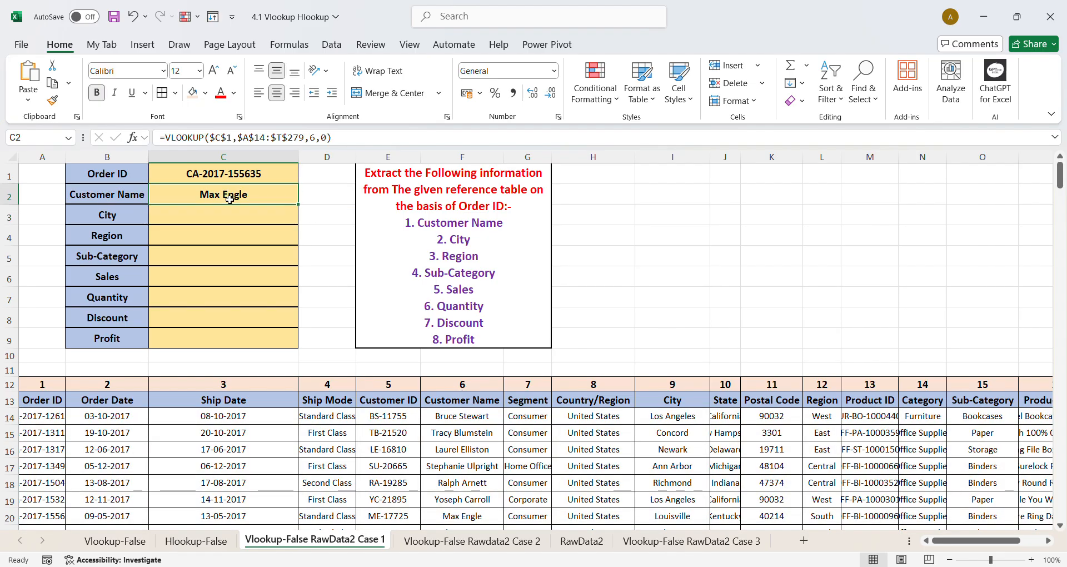
left_click_drag(298, 204, 287, 341)
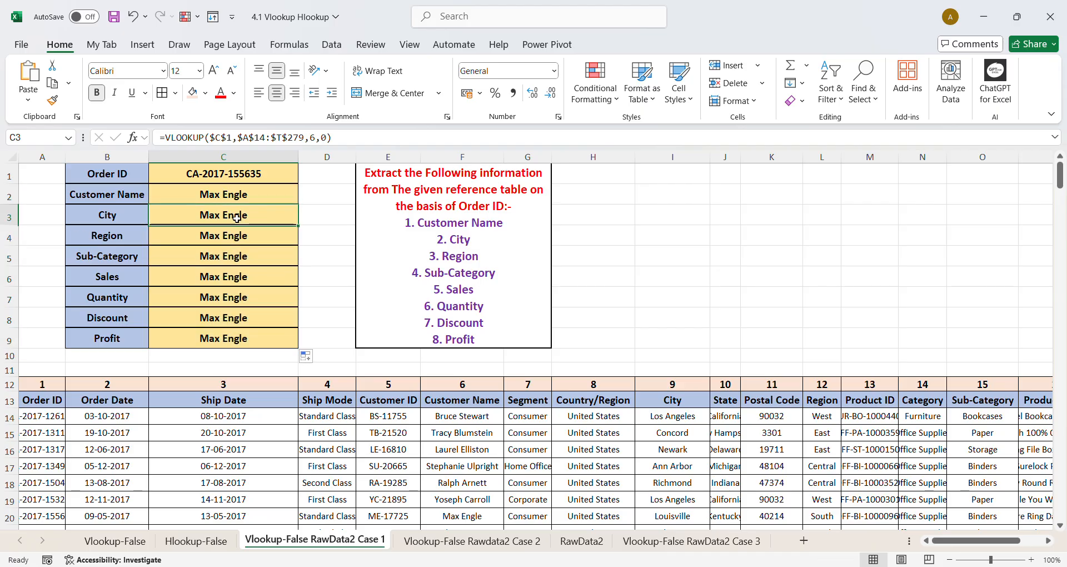
Change the column index in the City lookup formula in C3 to 9.
double_click(236, 220)
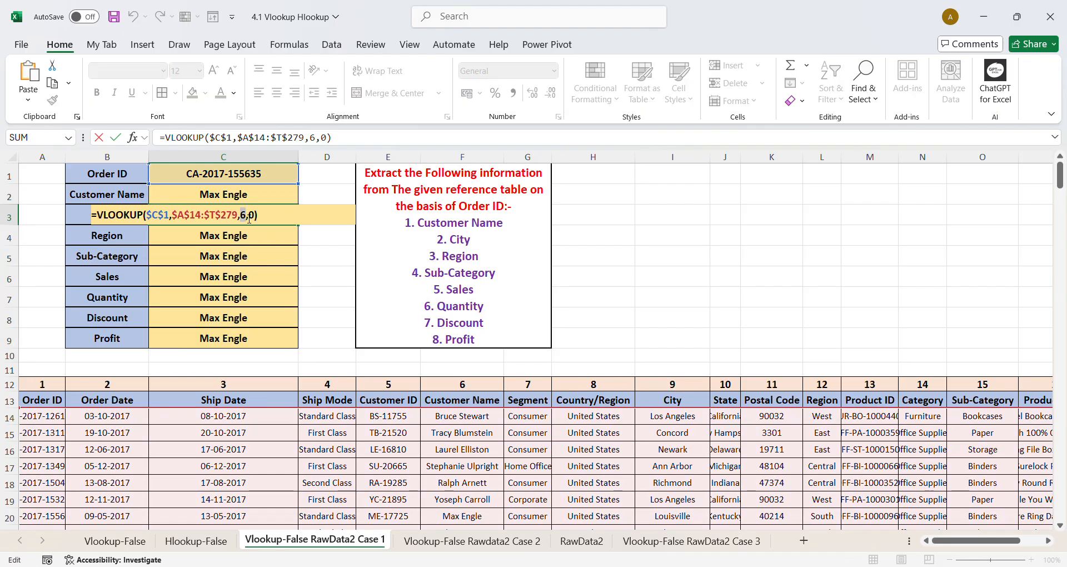
type("9")
key("Return")
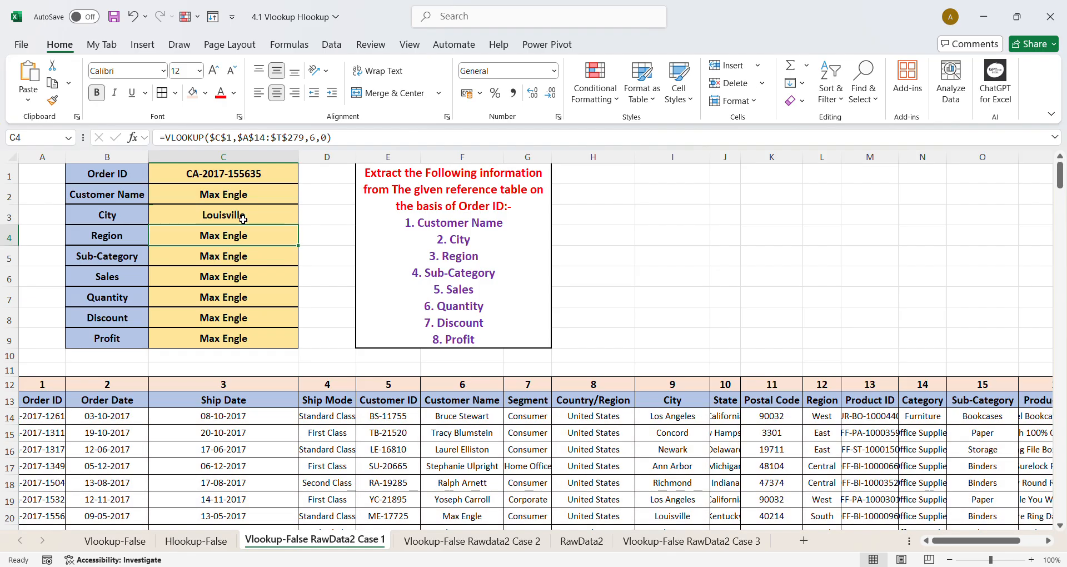
Change the column index in the Region lookup formula in C4 to 12.
double_click(239, 238)
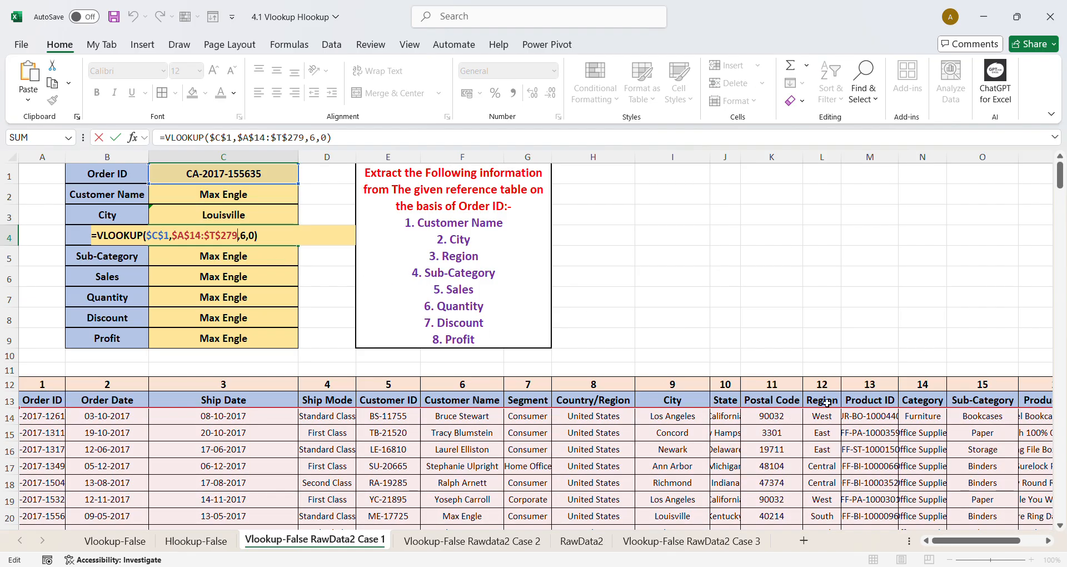
left_click(823, 384)
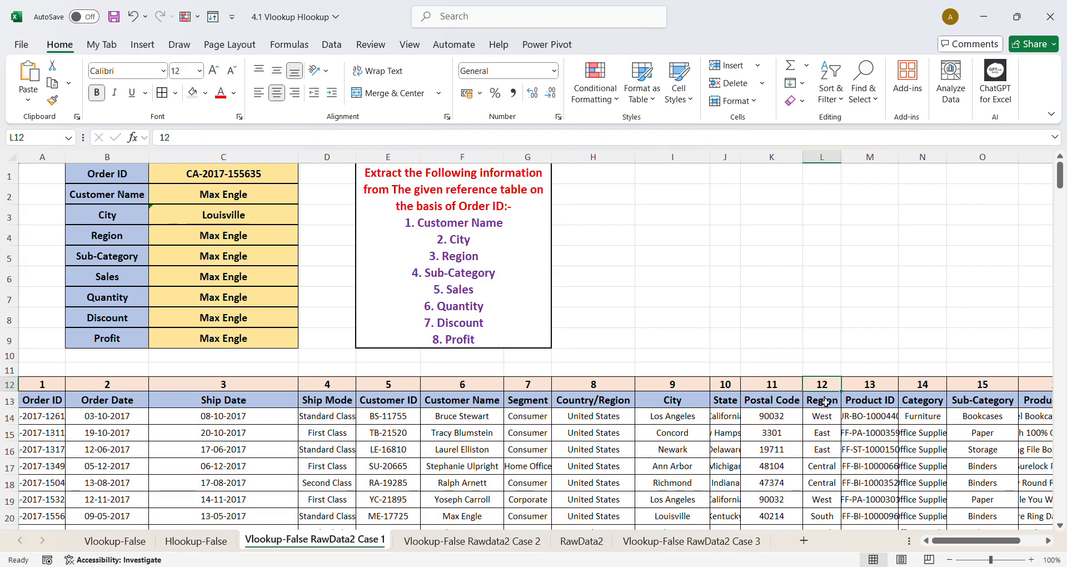
double_click(232, 238)
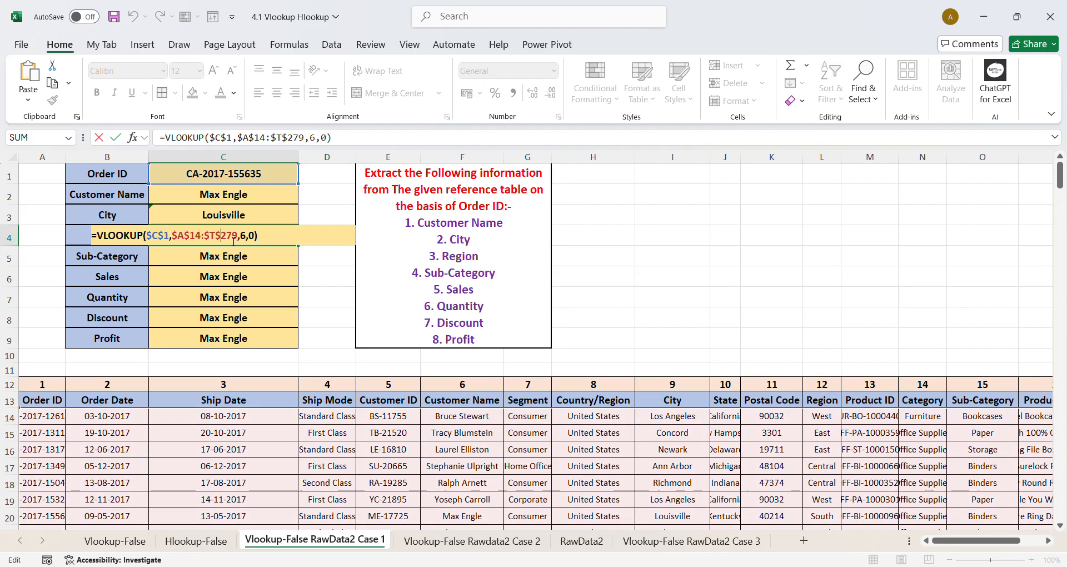
double_click(246, 240)
type("12")
key("Return")
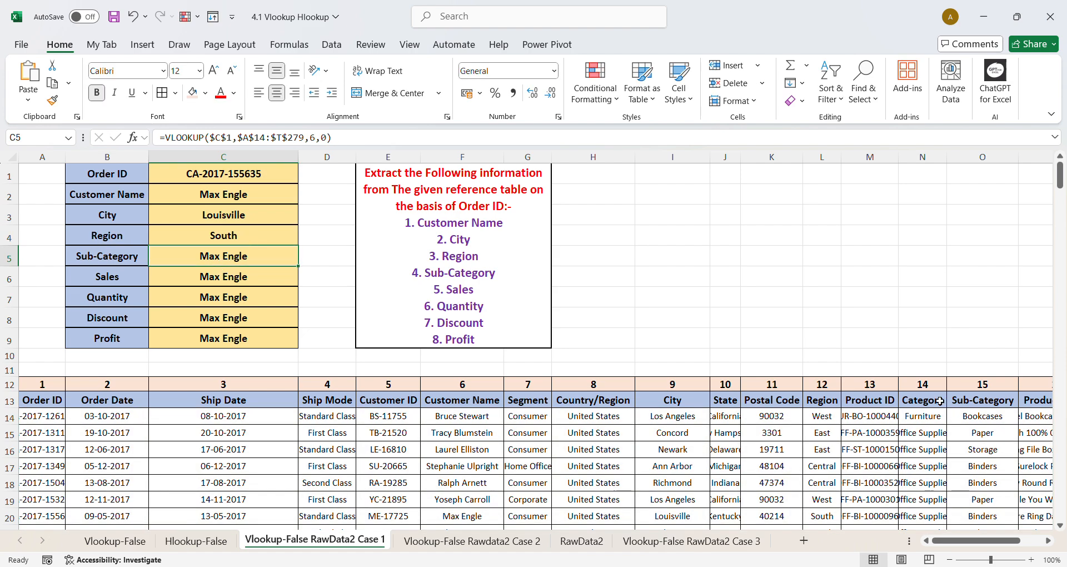
Change the column index in the Sub-Category lookup formula in C5 to 15.
double_click(248, 256)
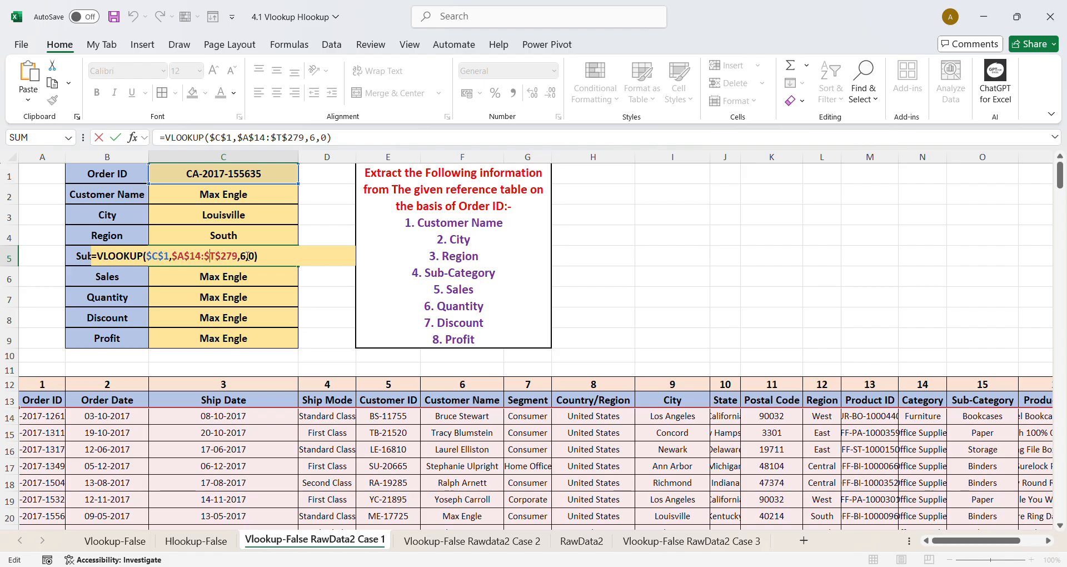
double_click(243, 257)
type("15")
key("Return")
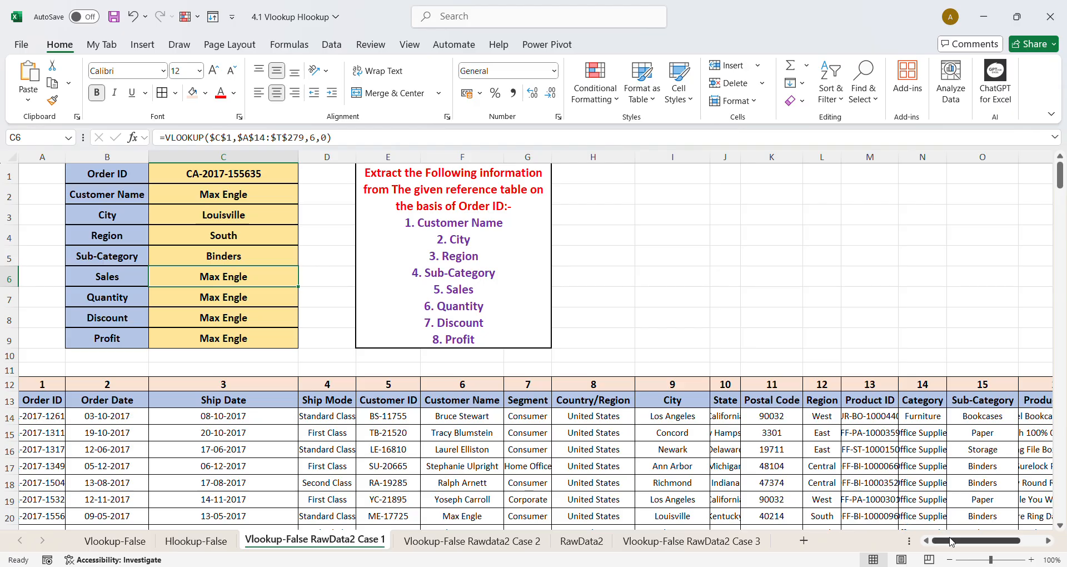
Change the column index in the Sales lookup formula in C6 to 17.
left_click_drag(952, 541, 972, 542)
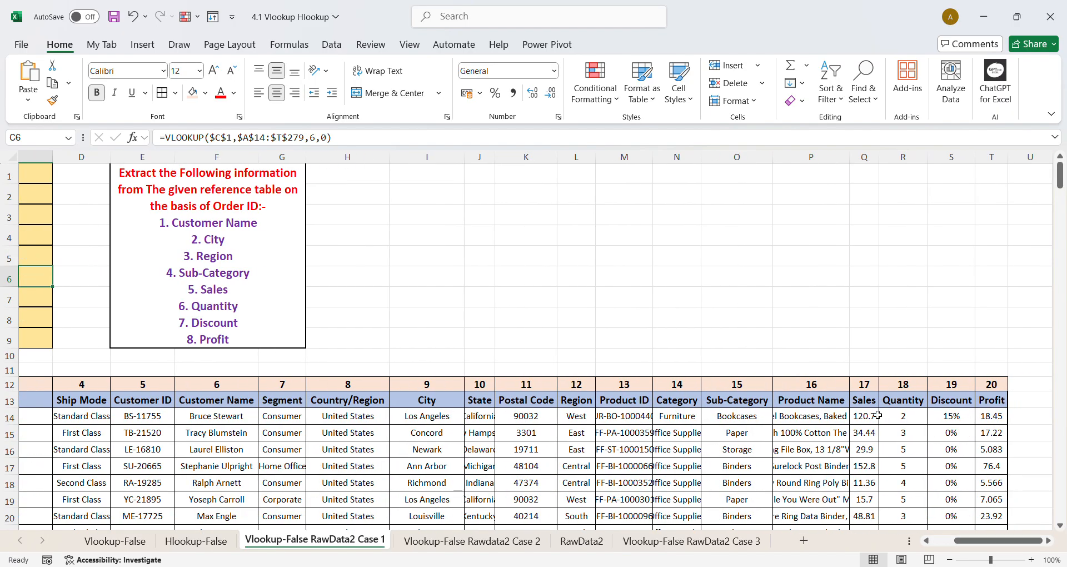
left_click_drag(957, 551, 882, 535)
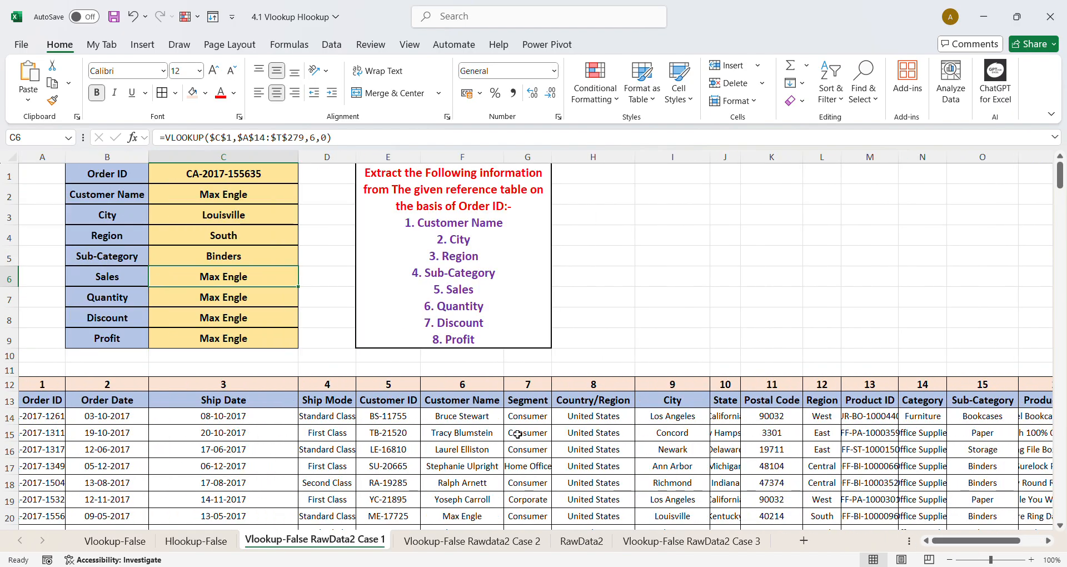
double_click(258, 277)
left_click(246, 277)
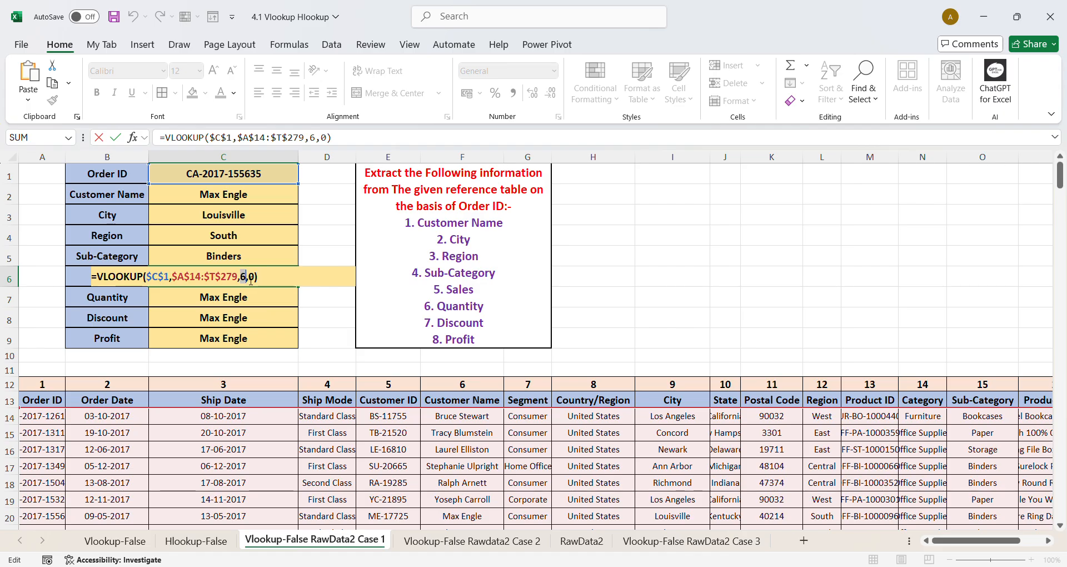
key("BackSpace")
type("17")
key("Return")
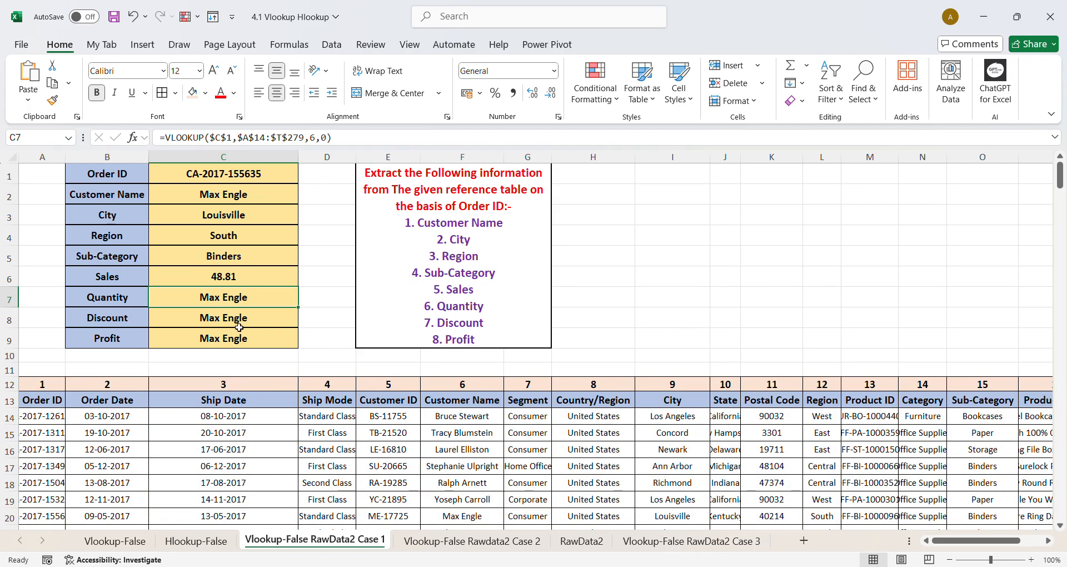
Change the column index in the Quantity lookup formula in C7 to 18.
left_click(323, 137)
double_click(314, 138)
type("18")
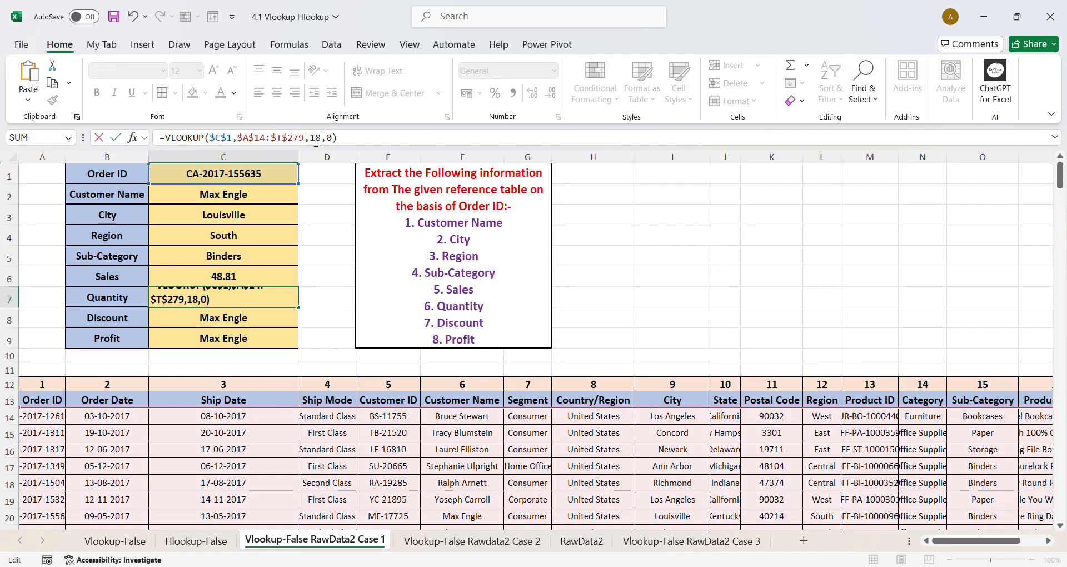
key("Return")
Change the column index in the Discount lookup formula in C8 to 19.
left_click(311, 142)
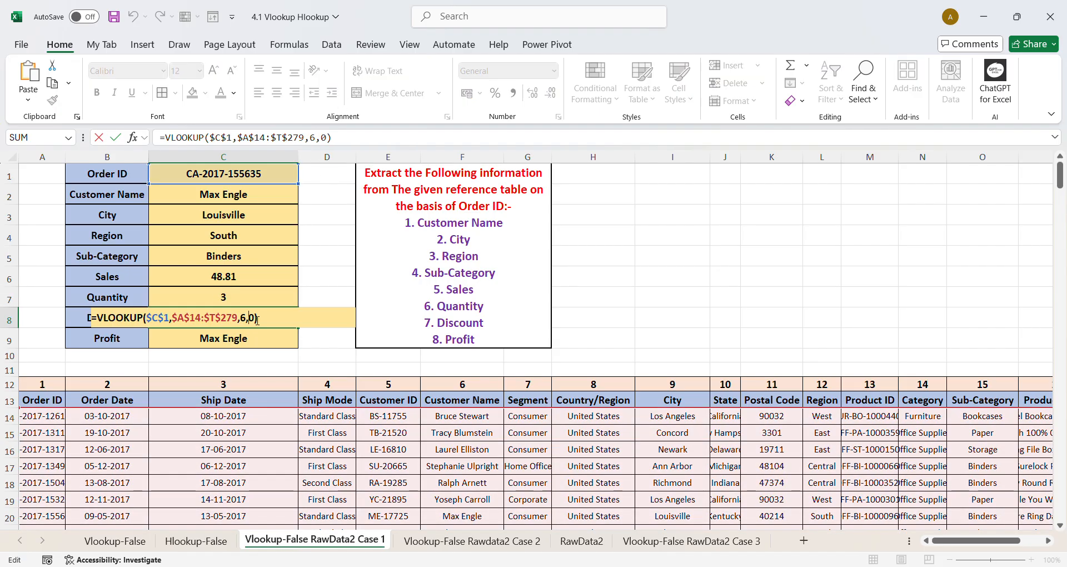
left_click(309, 142)
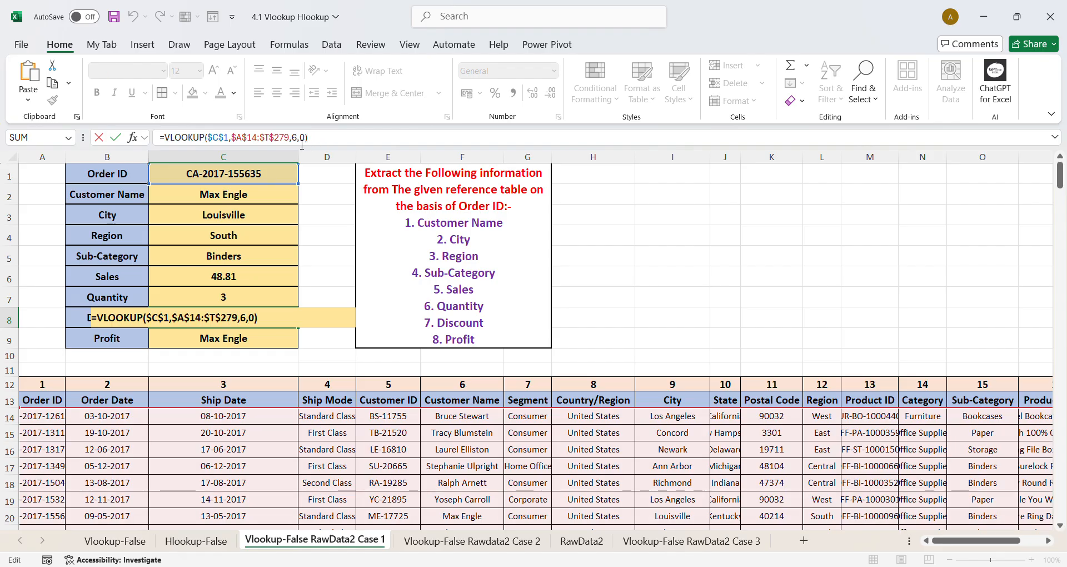
type("1")
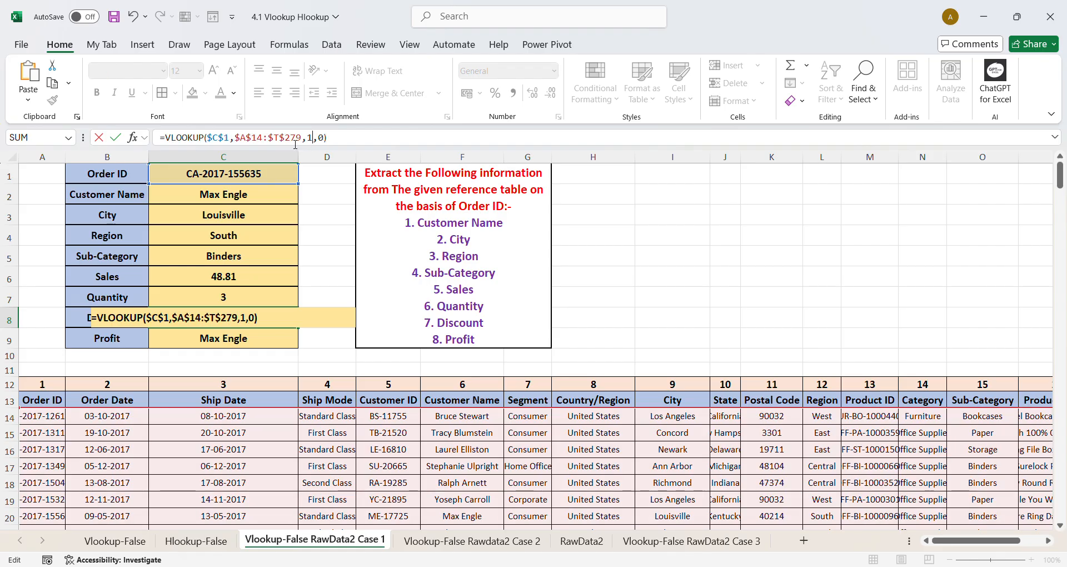
type("9")
key("Return")
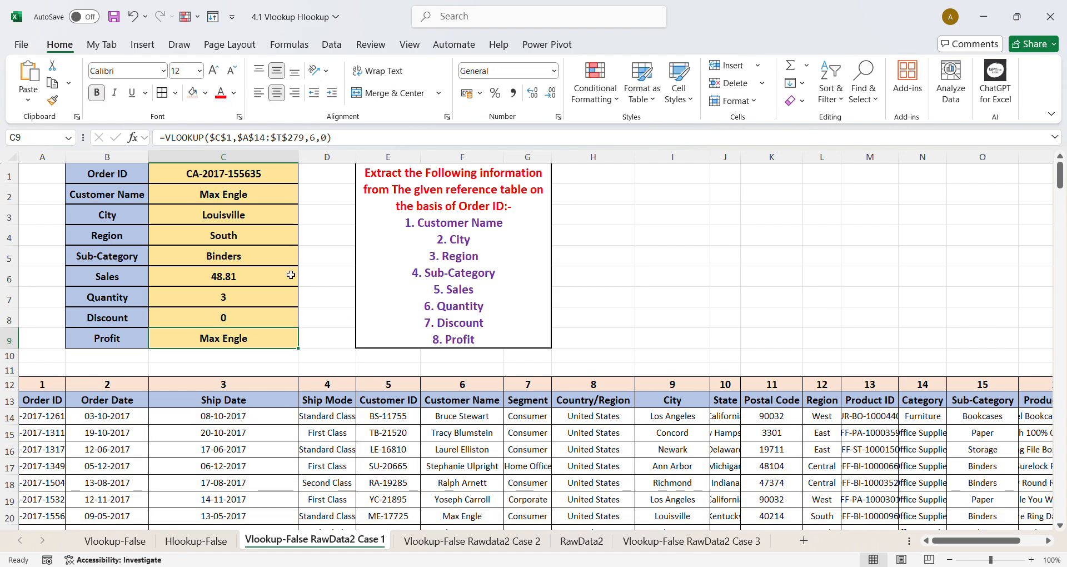
Change the column index in the Profit lookup formula in C9 to 20.
double_click(235, 343)
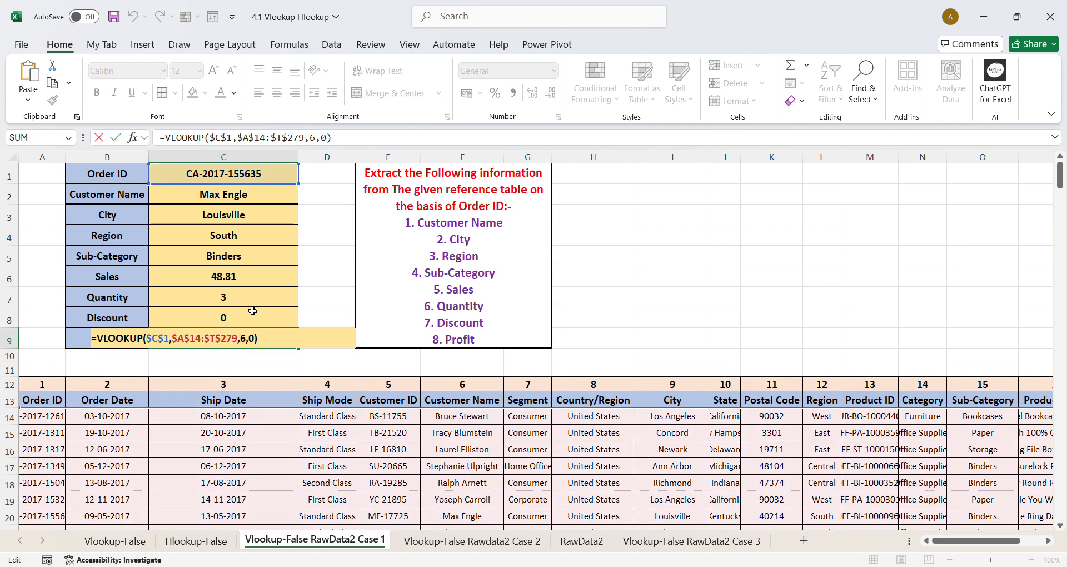
left_click(311, 141)
double_click(296, 138)
type("20")
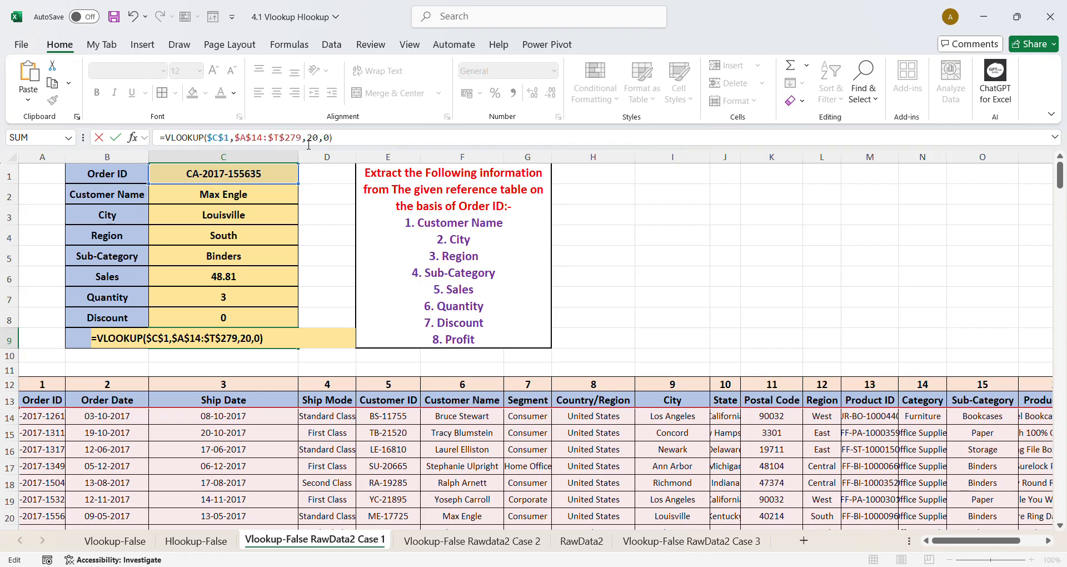
key("Return")
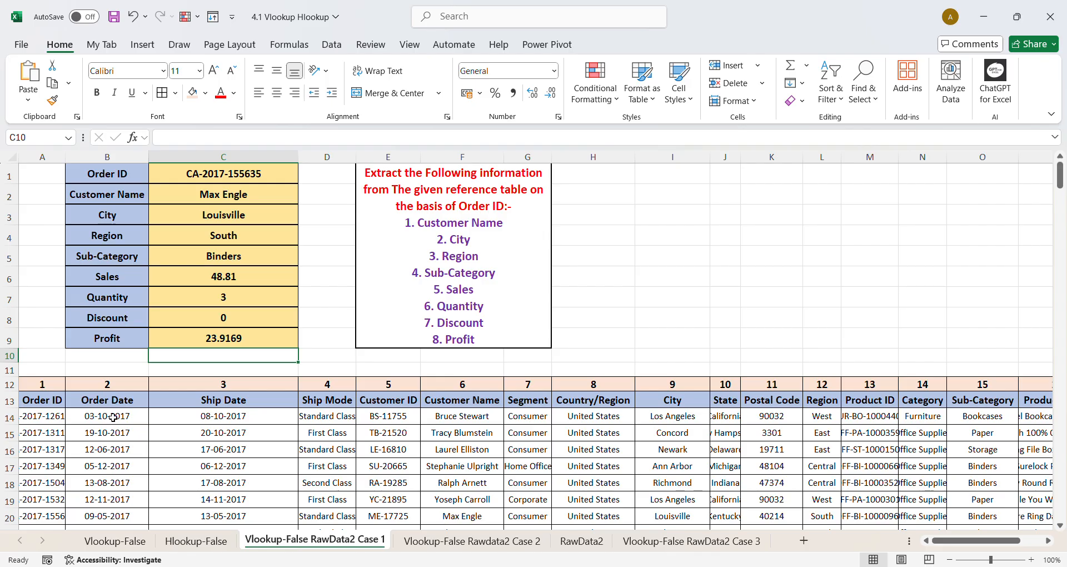
scroll(985, 544, "right", 1)
left_click_drag(985, 544, 888, 548)
left_click(454, 233)
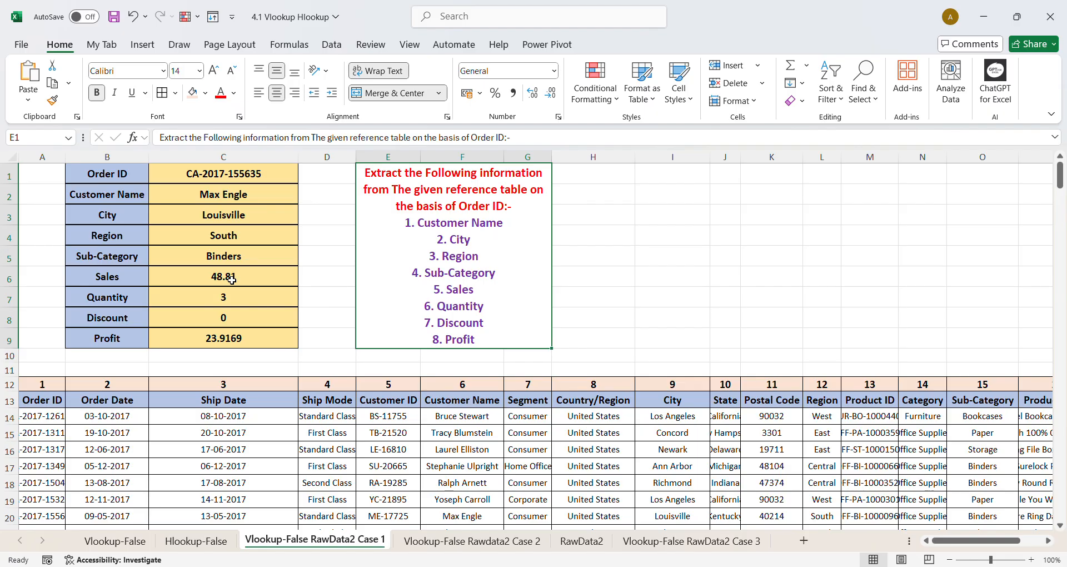
Test the lookups with a different Order ID in C1, undo that choice, and inspect the Customer Name formula in C2.
left_click(263, 180)
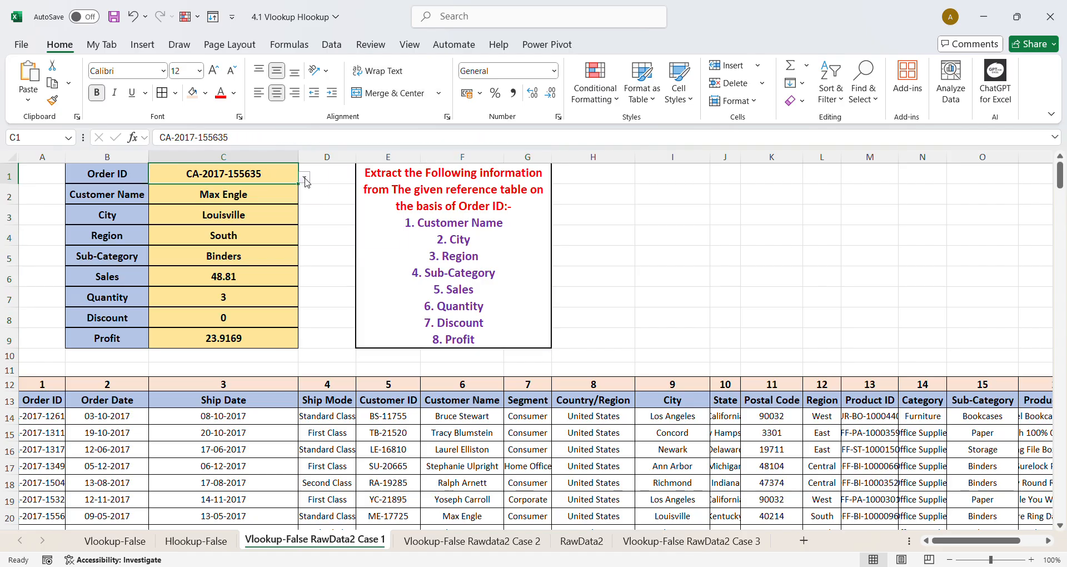
left_click(242, 228)
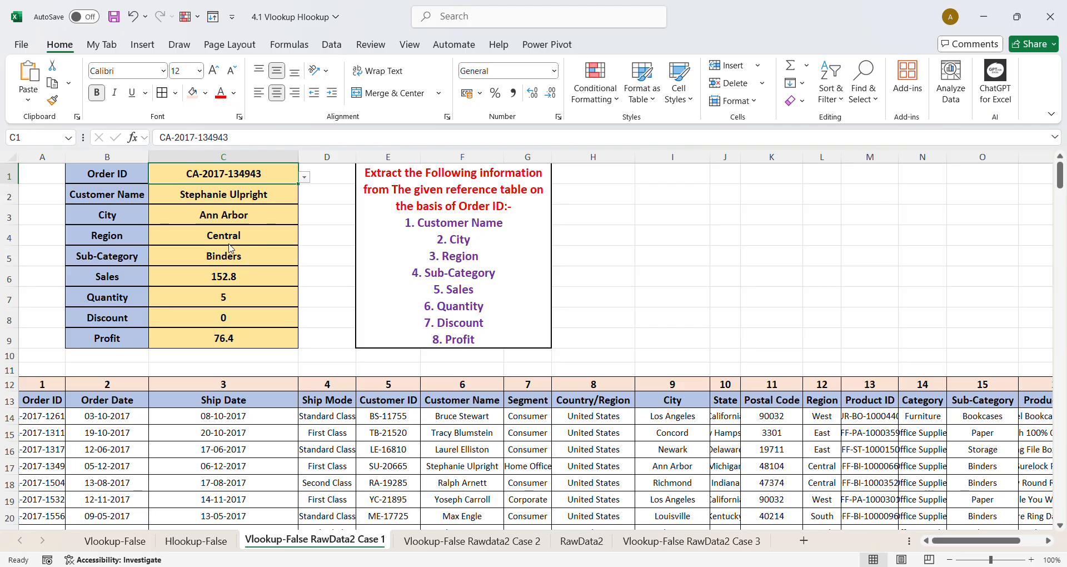
key("ctrl+z")
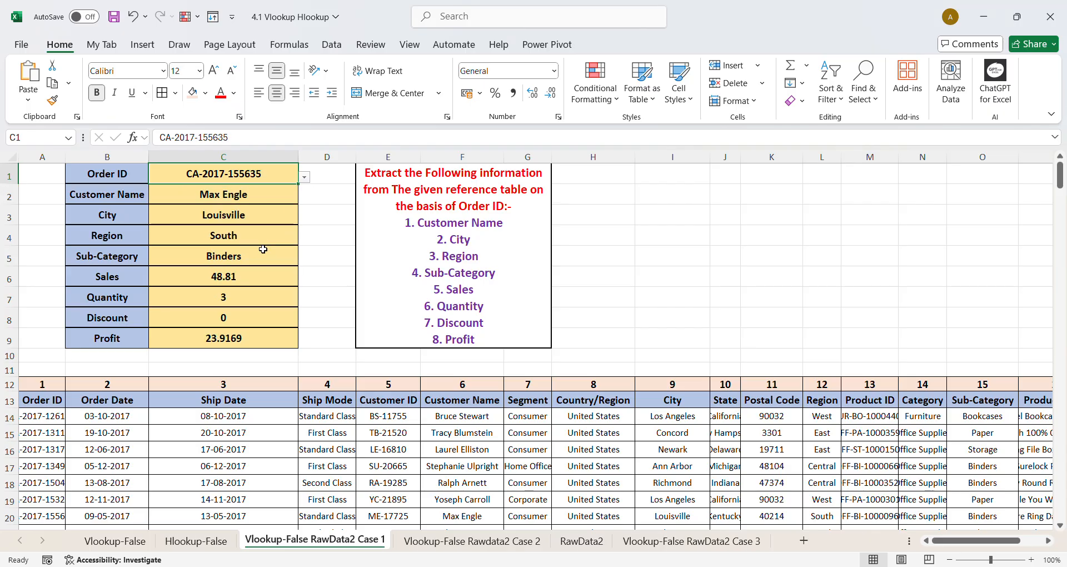
double_click(250, 198)
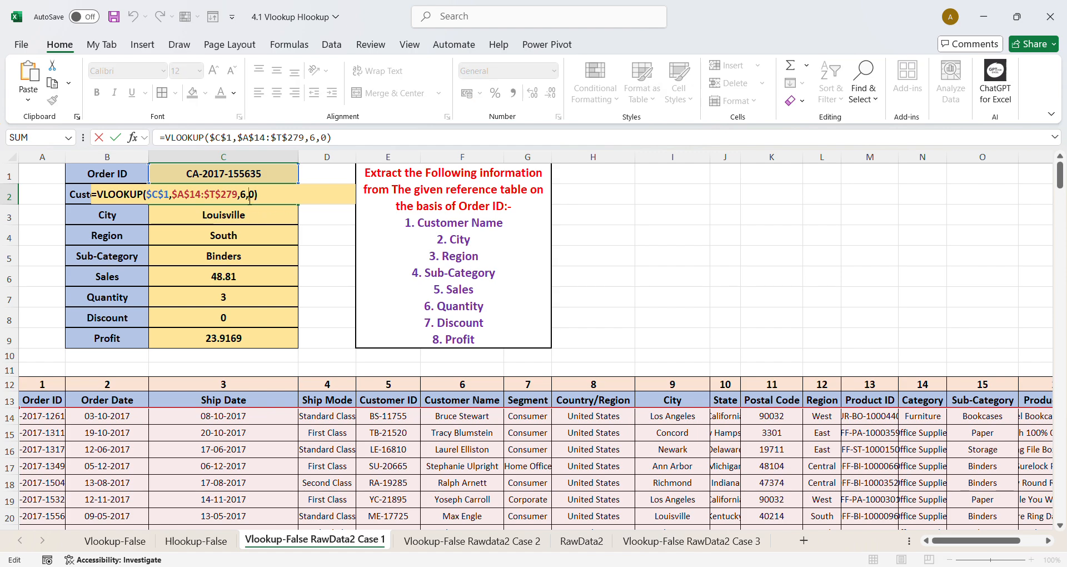
key("Escape")
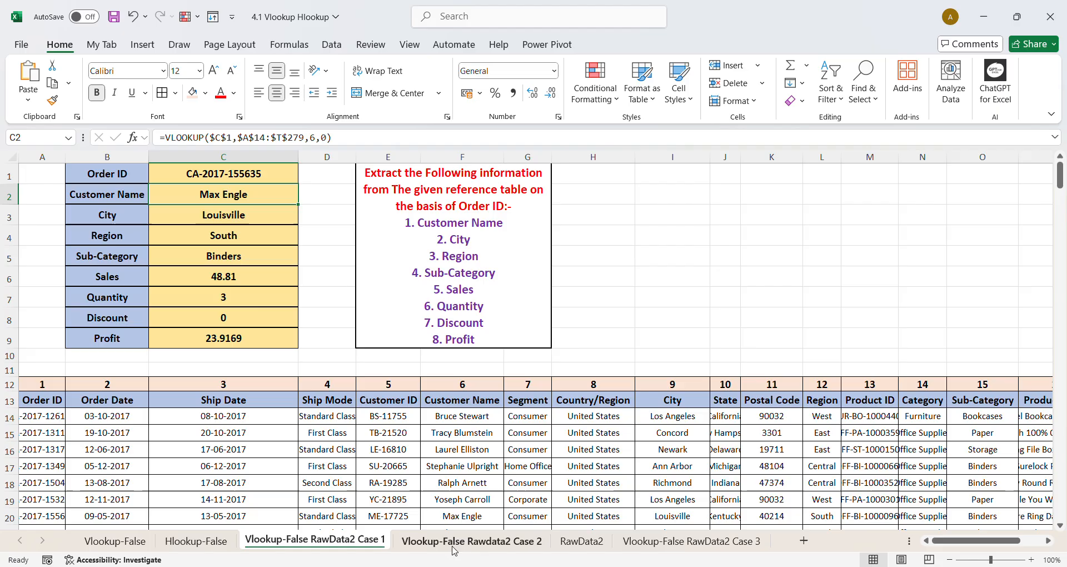
On the Vlookup-False Rawdata2 Case 2 sheet, name the reference table's data range, from A12 to its last row and column, TABLE3.
left_click(499, 550)
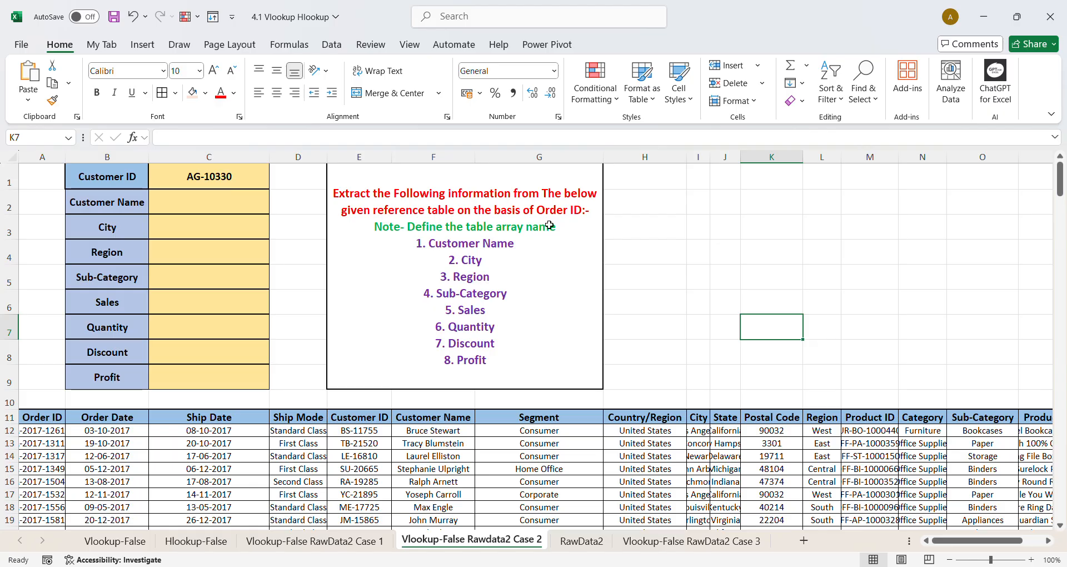
left_click(388, 229)
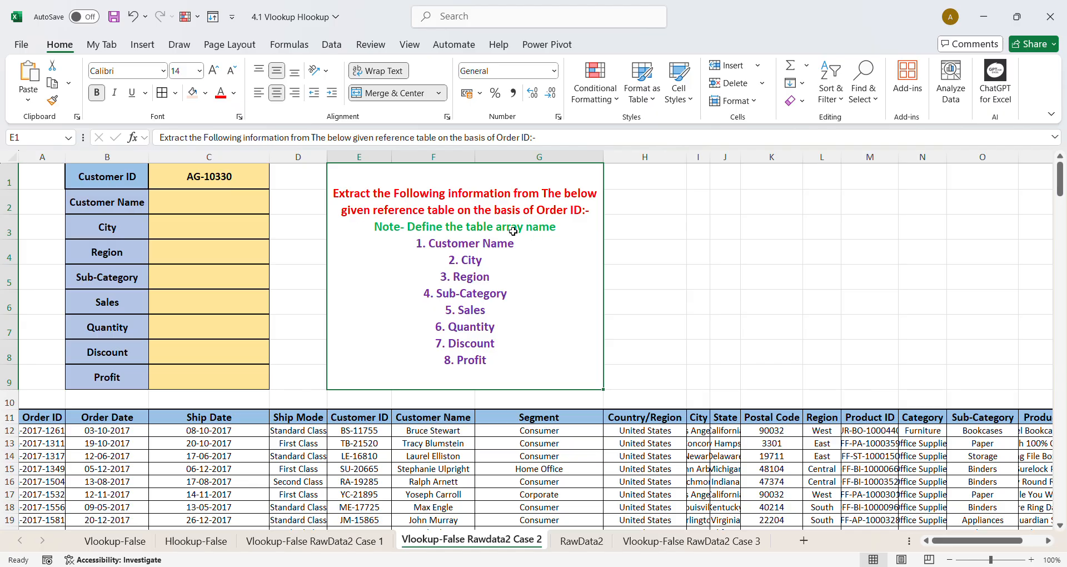
left_click(48, 435)
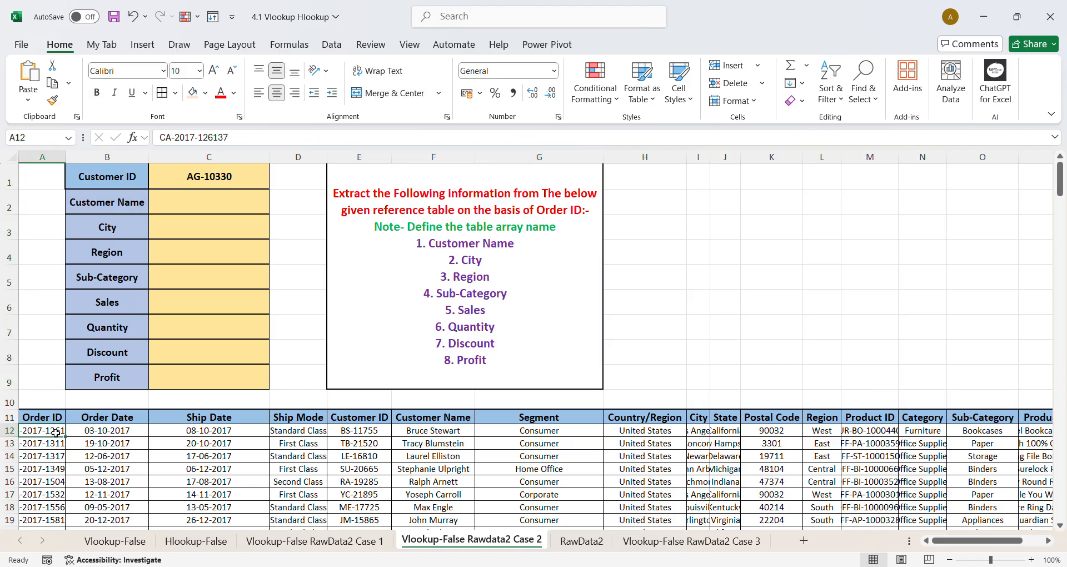
key("ctrl+shift+Down")
key("ctrl+shift+Right")
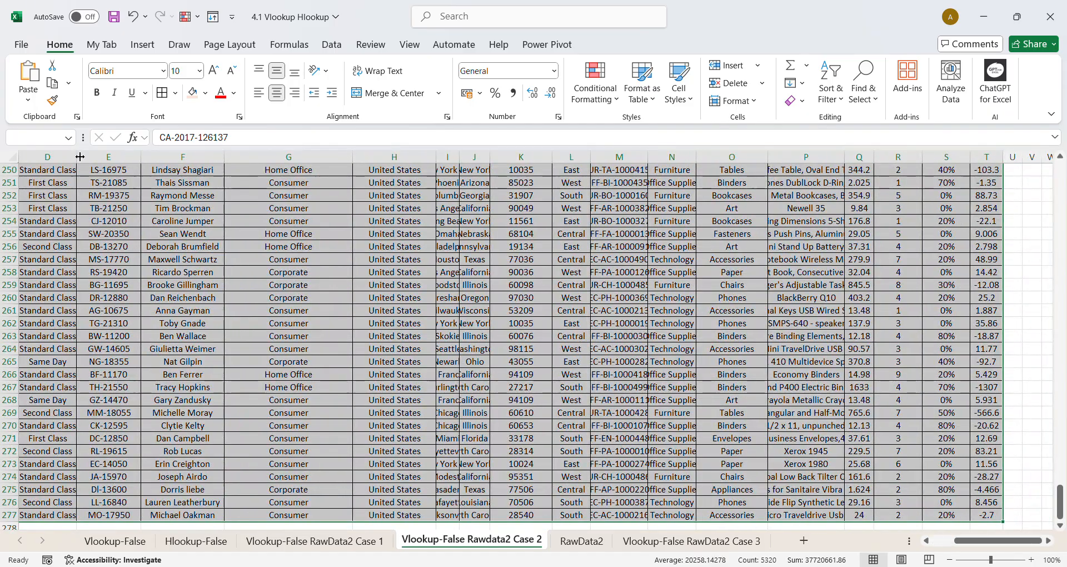
left_click(57, 140)
type("TABLE3")
key("Return")
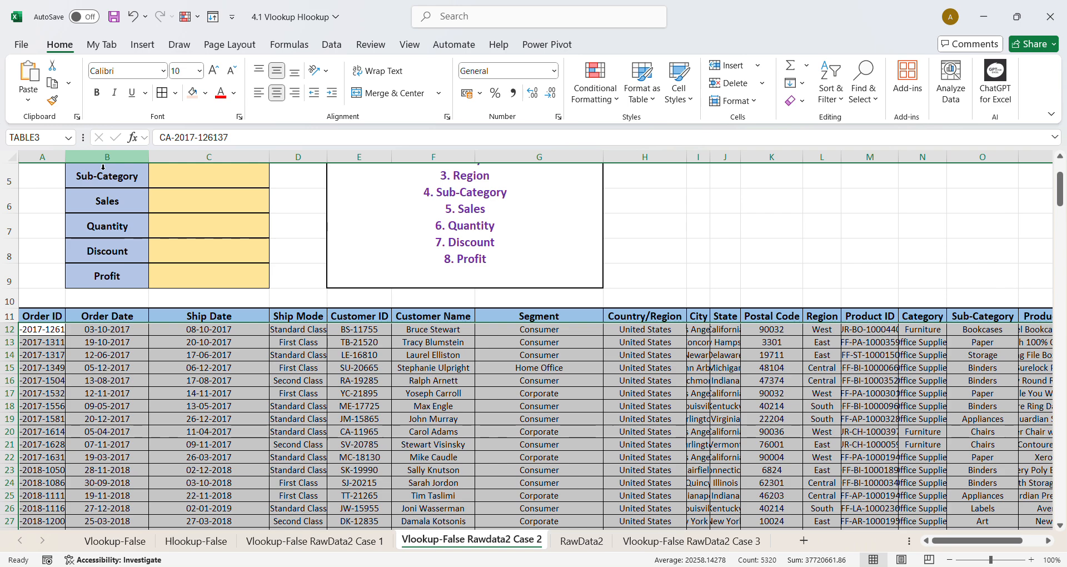
Number the table columns 1 to 20 in row 10, above the headers from Order ID to Profit.
scroll(54, 368, "up", 2)
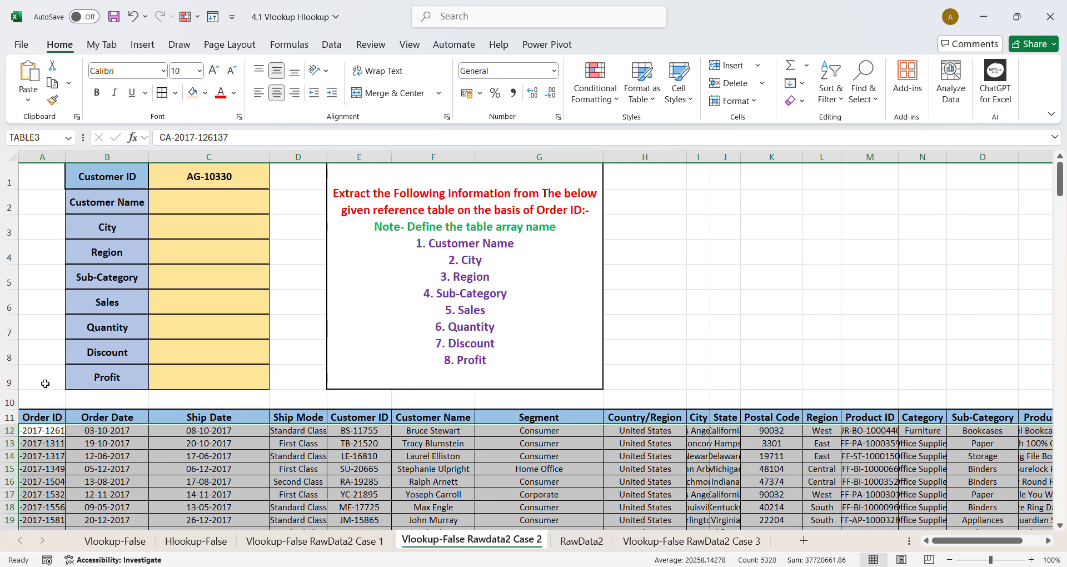
left_click(40, 403)
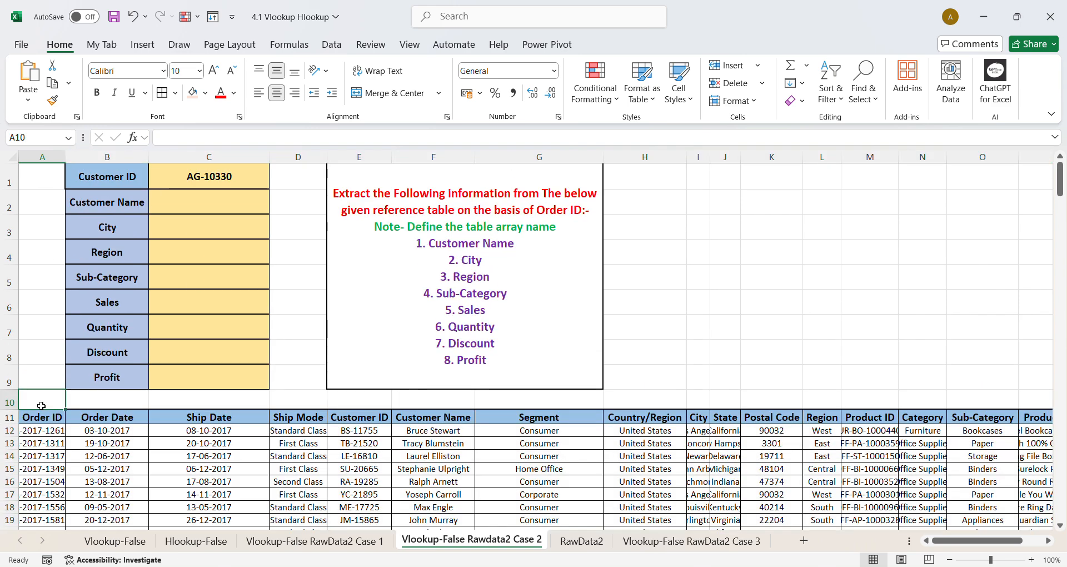
type("1")
left_click(101, 405)
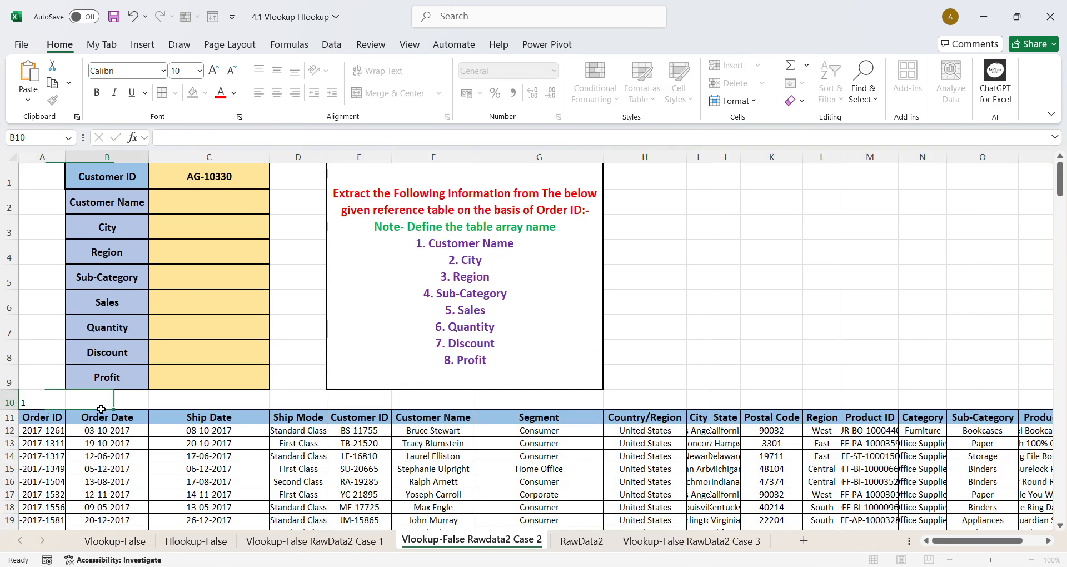
type("2")
left_click(177, 421)
left_click_drag(40, 404, 995, 401)
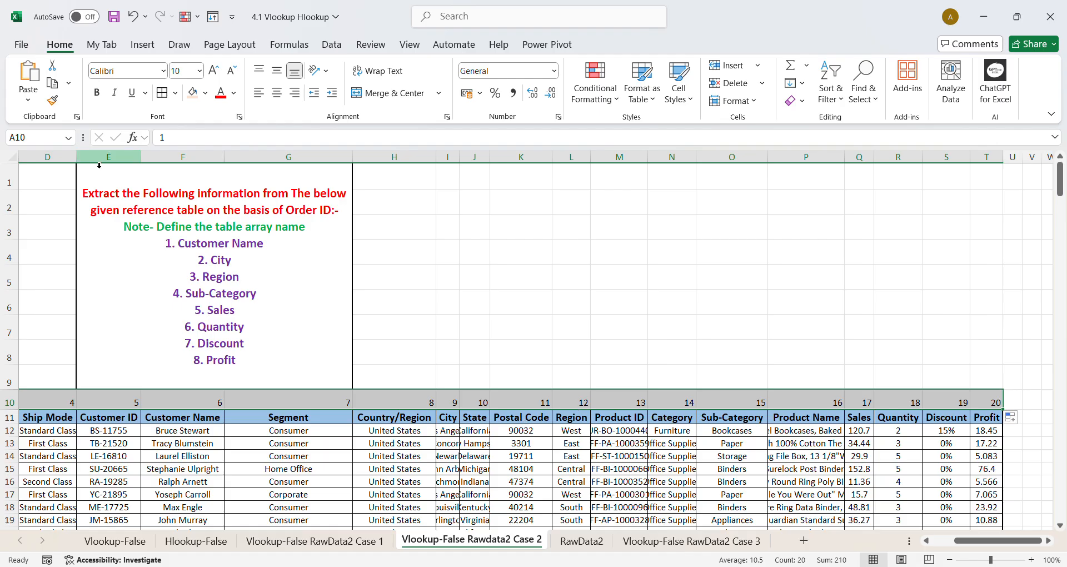
Format the column numbers in row 10 with a light orange fill, bold text, font size 11 and centred alignment.
left_click(193, 97)
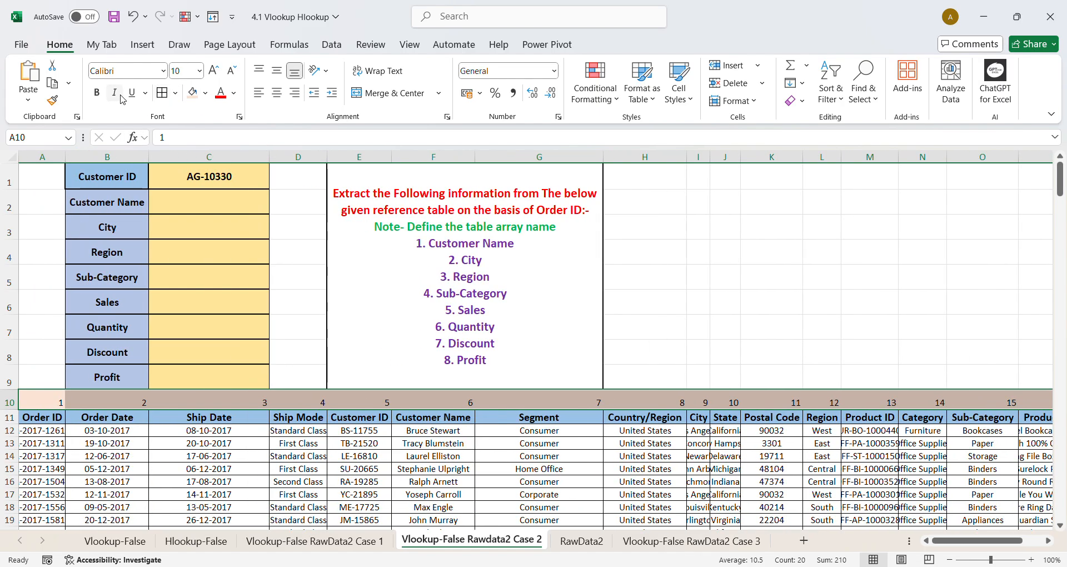
left_click(97, 94)
left_click(216, 73)
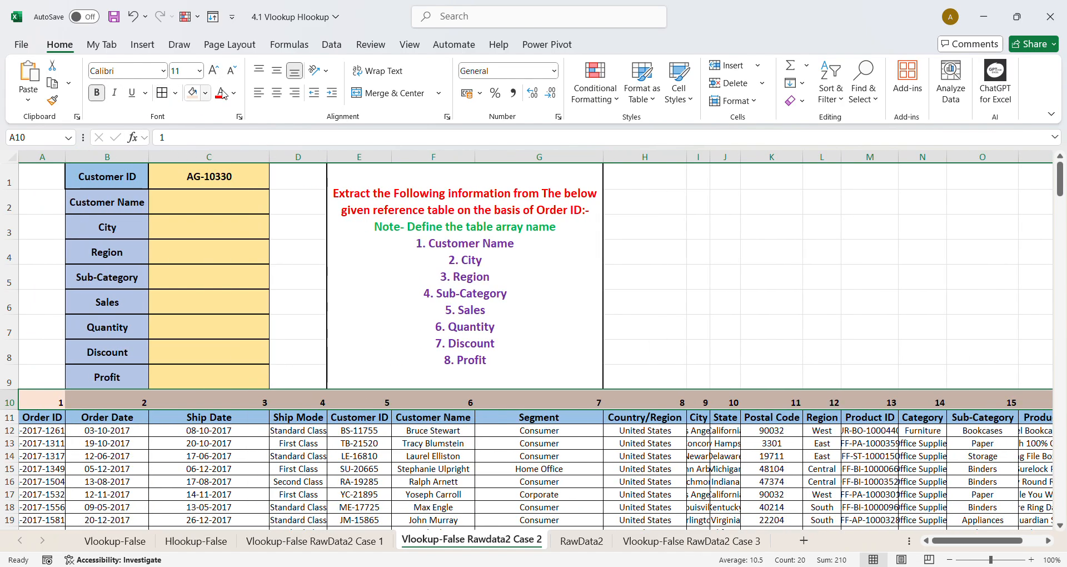
left_click(277, 93)
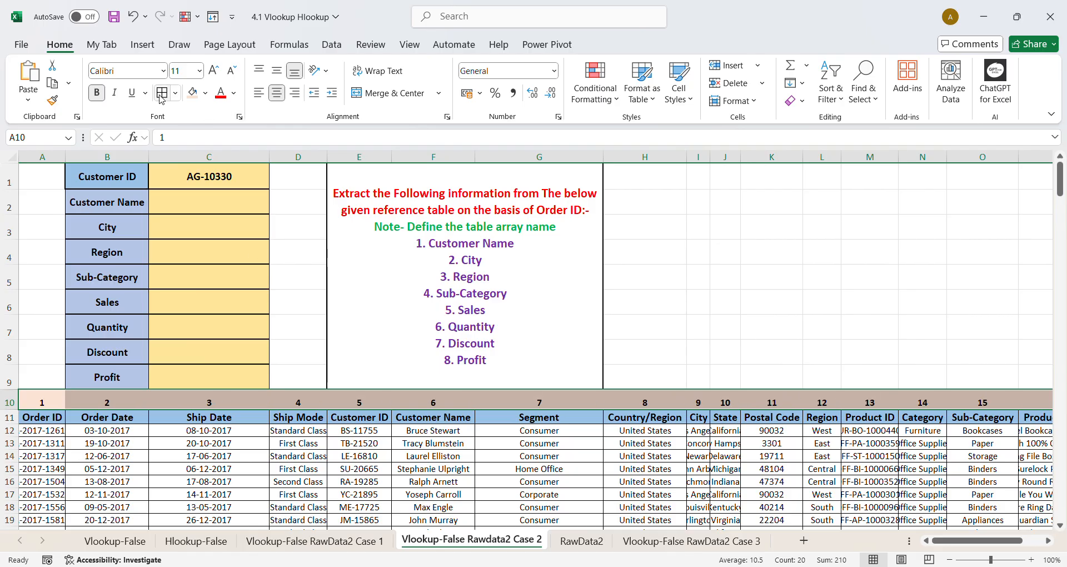
left_click(736, 323)
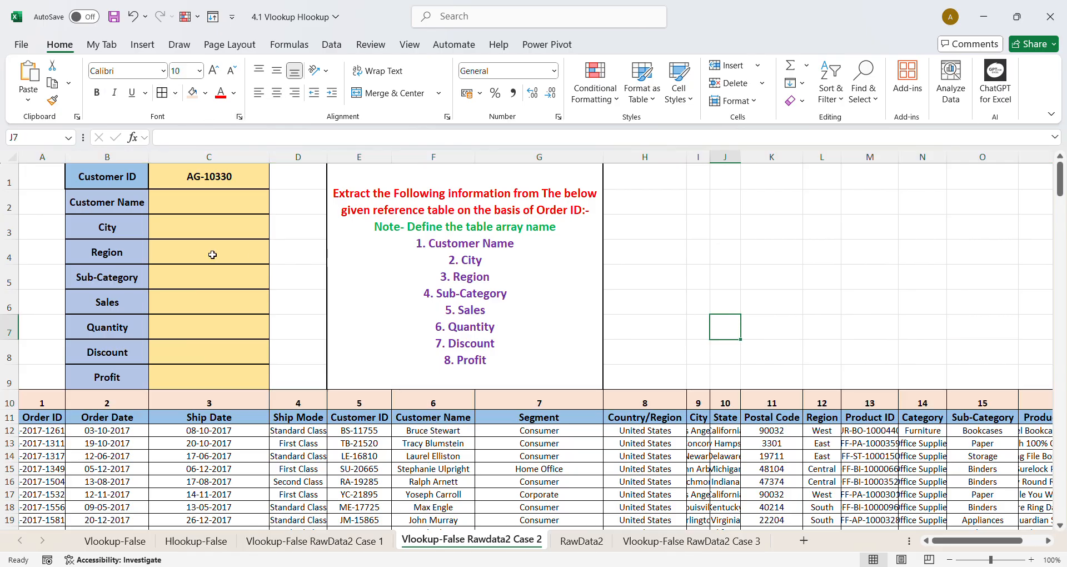
Enter the Customer Name lookup =VLOOKUP($C$1,TABLE3,6,0) in C2.
left_click(206, 206)
type("=VLOOKUP(")
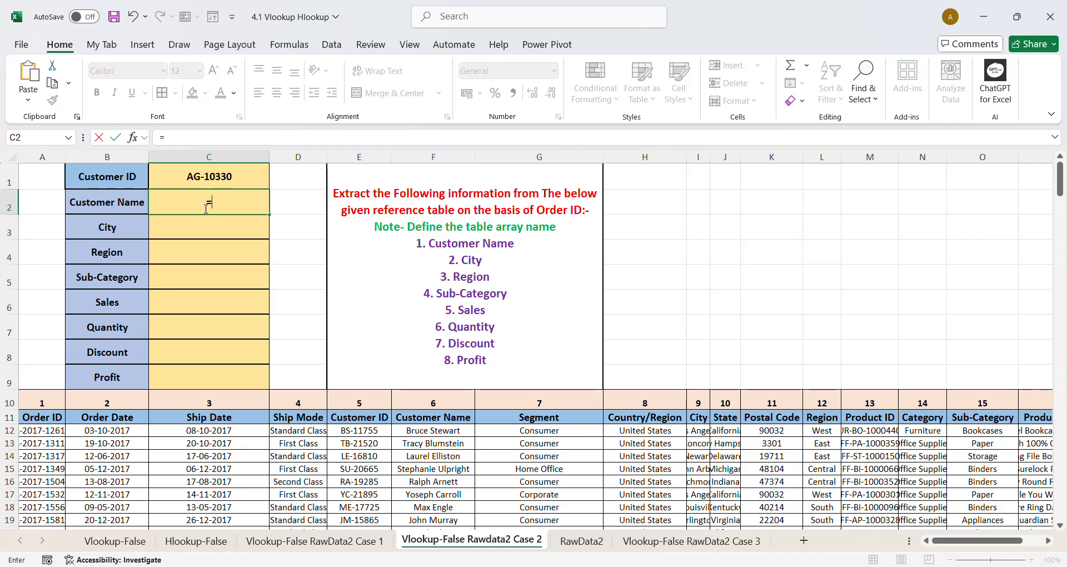
left_click(234, 173)
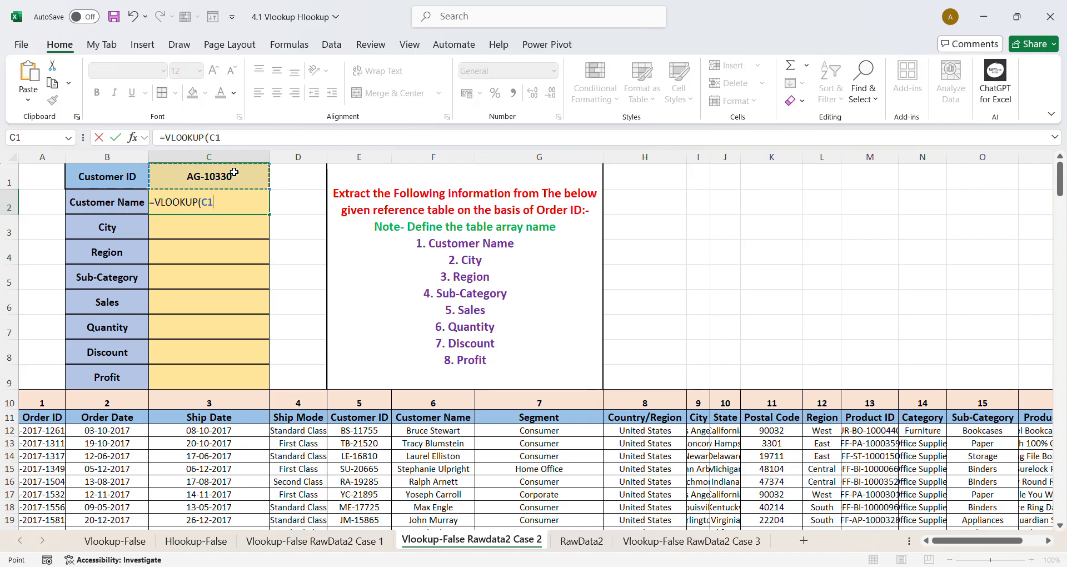
key("F4")
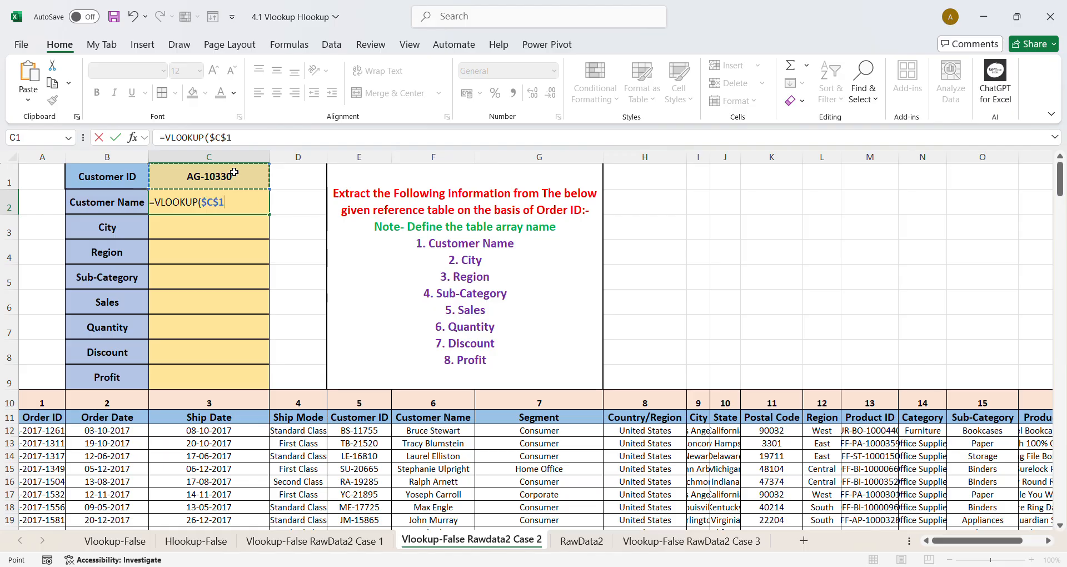
type(",TABL")
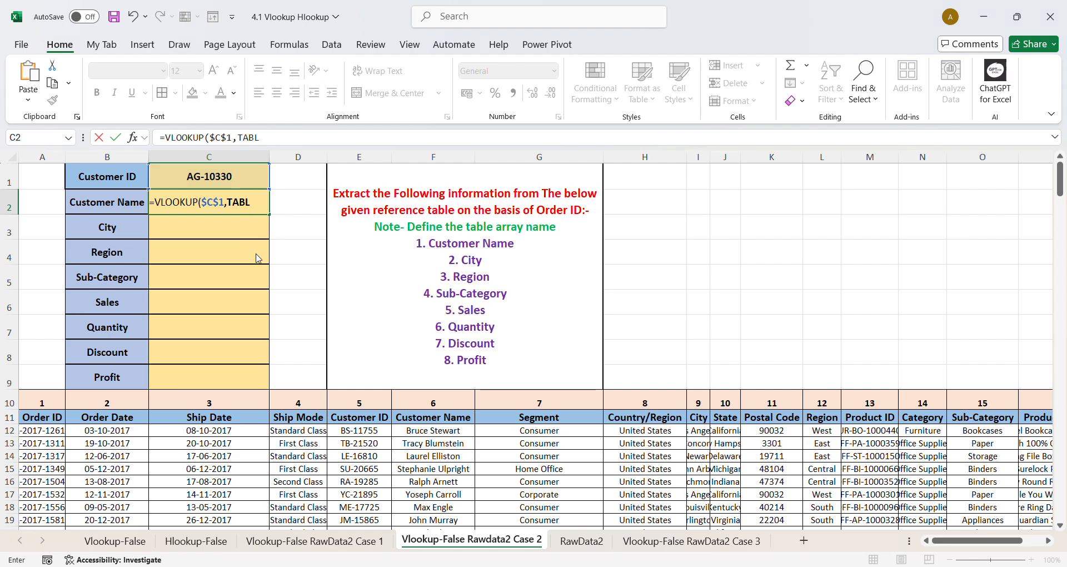
type("E3")
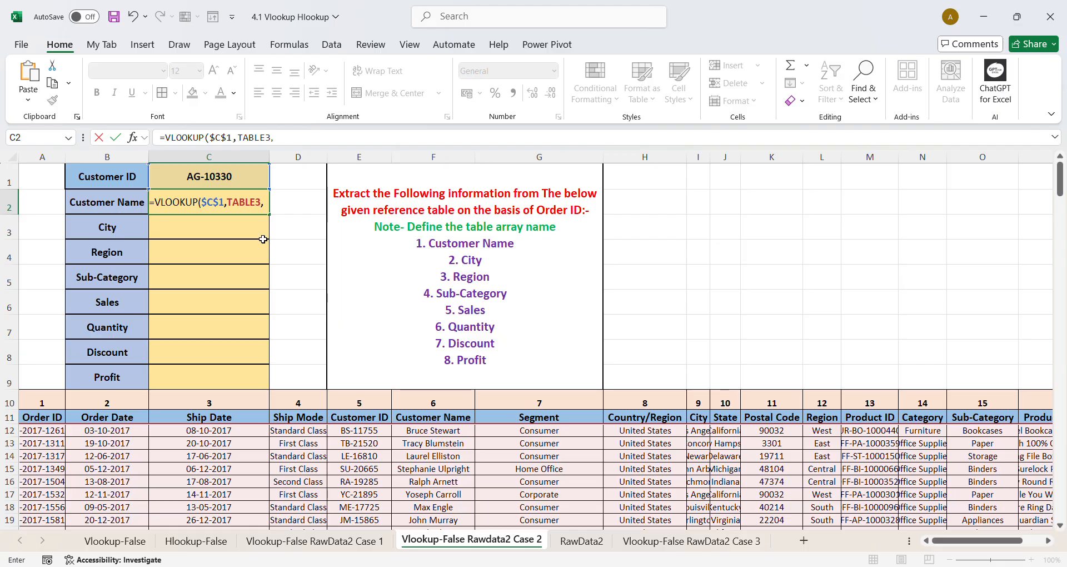
type(",6,0")
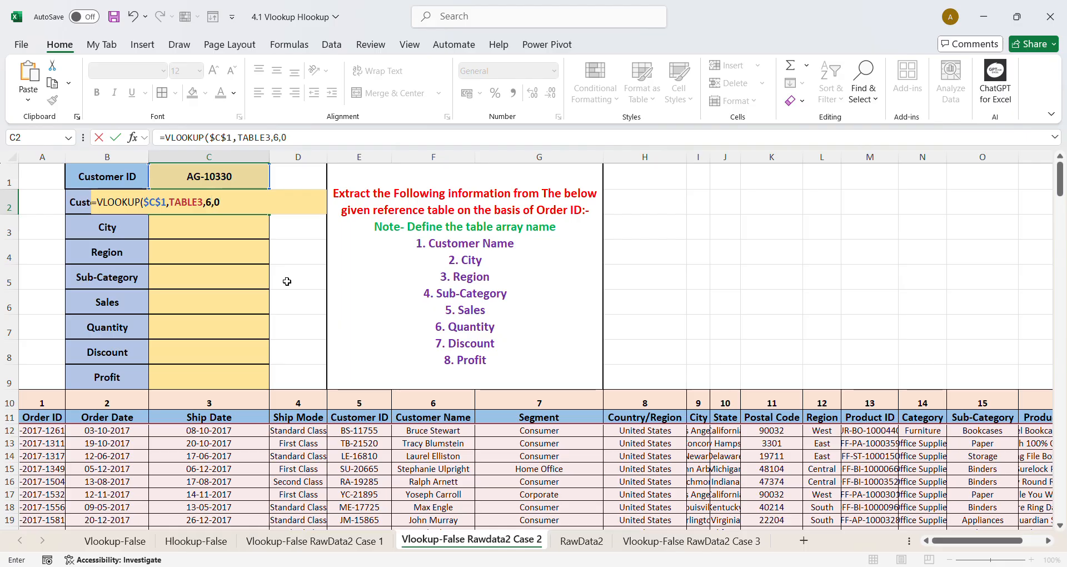
type(")")
key("Return")
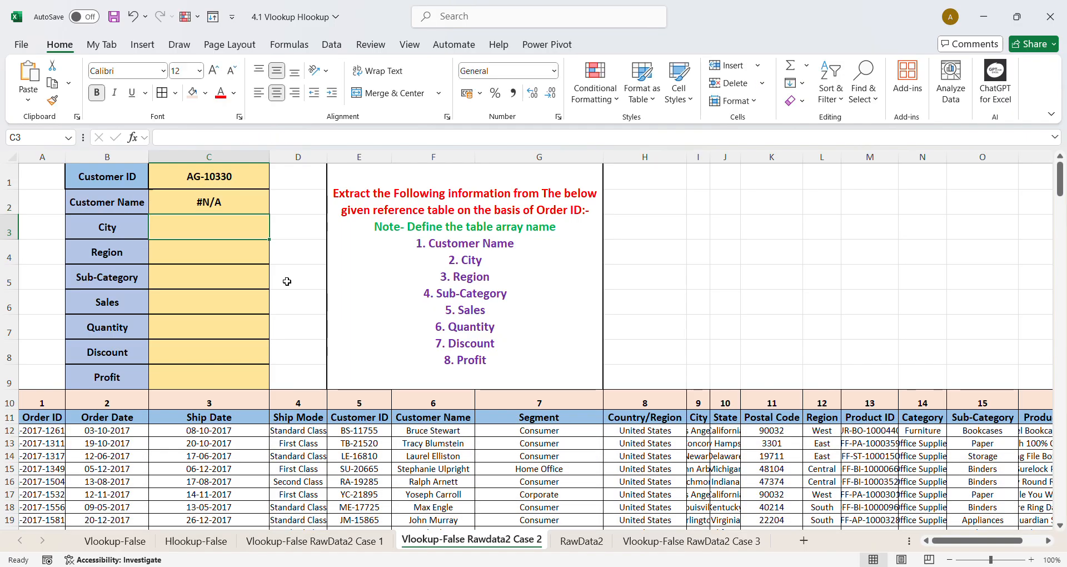
Inspect the Customer Name formula in C2 and the Customer ID lookup value in C1.
double_click(203, 207)
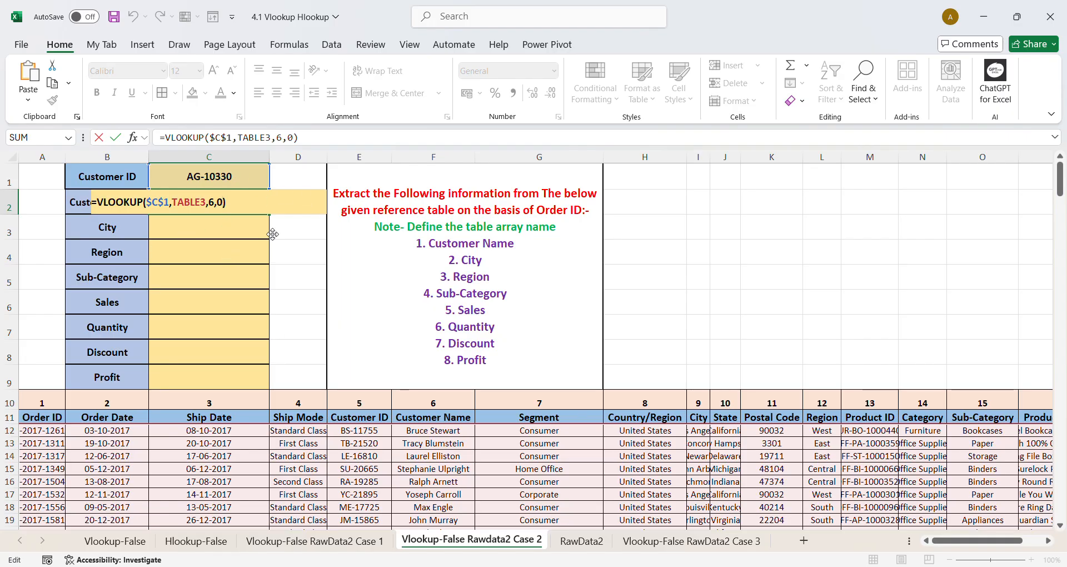
key("Escape")
left_click(214, 178)
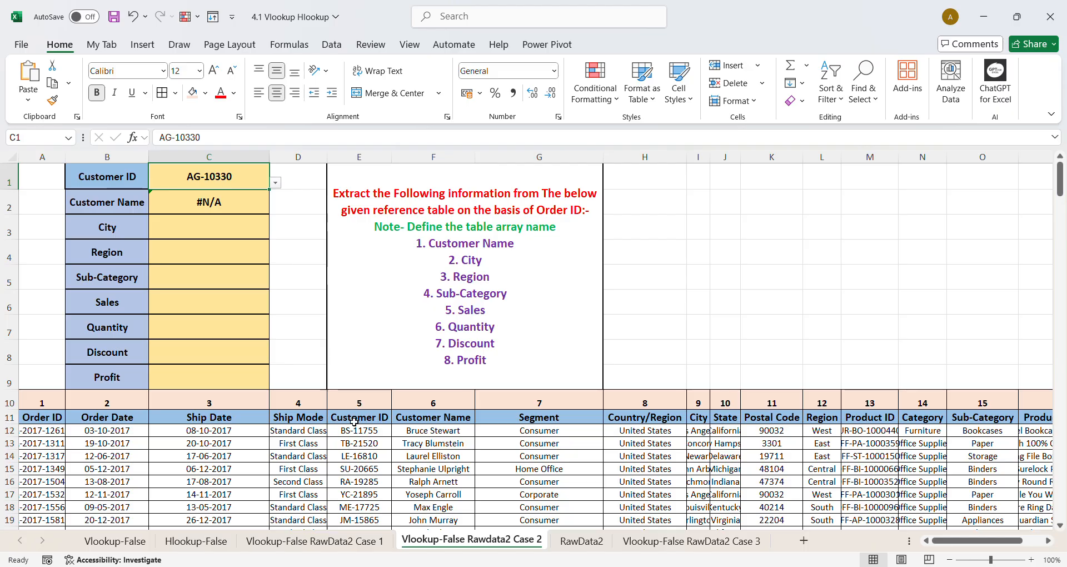
Clear the column numbers in A10:D10 and renumber row 10 from 1 at Customer ID to 16 at Profit.
left_click_drag(42, 402, 299, 400)
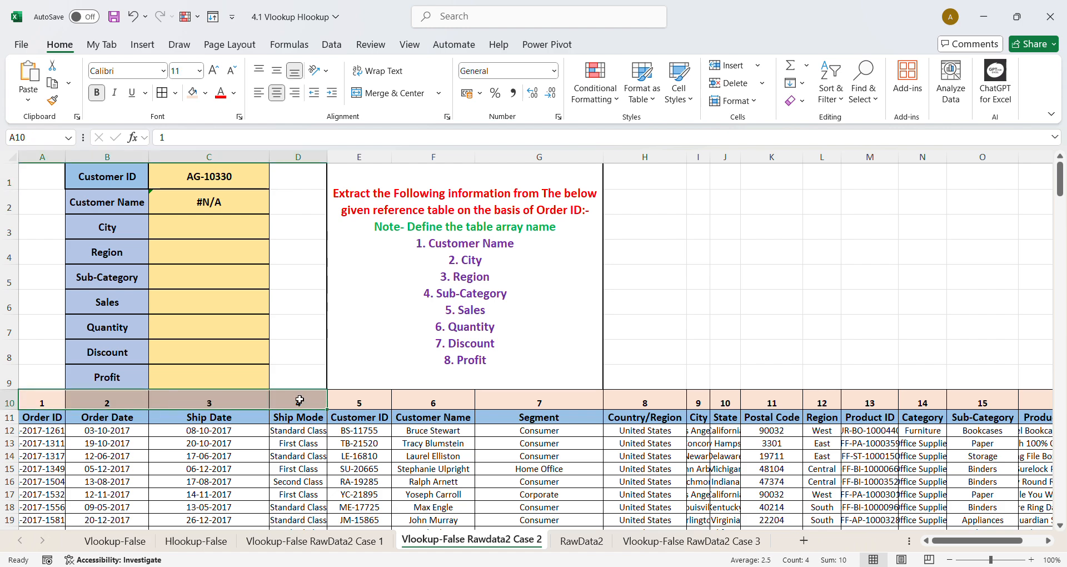
key("Delete")
left_click(364, 402)
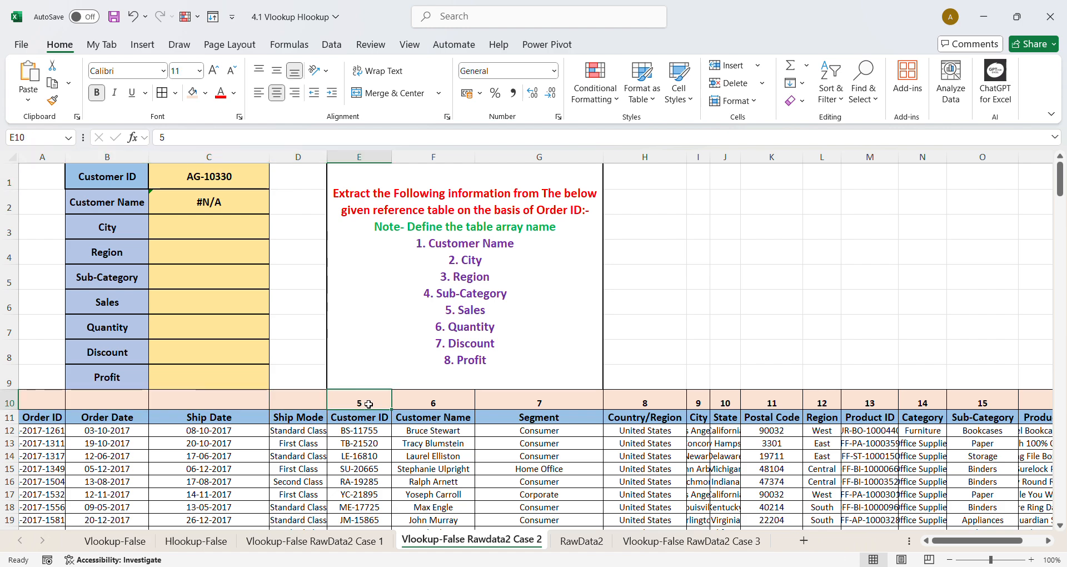
type("1")
left_click(433, 402)
type("2")
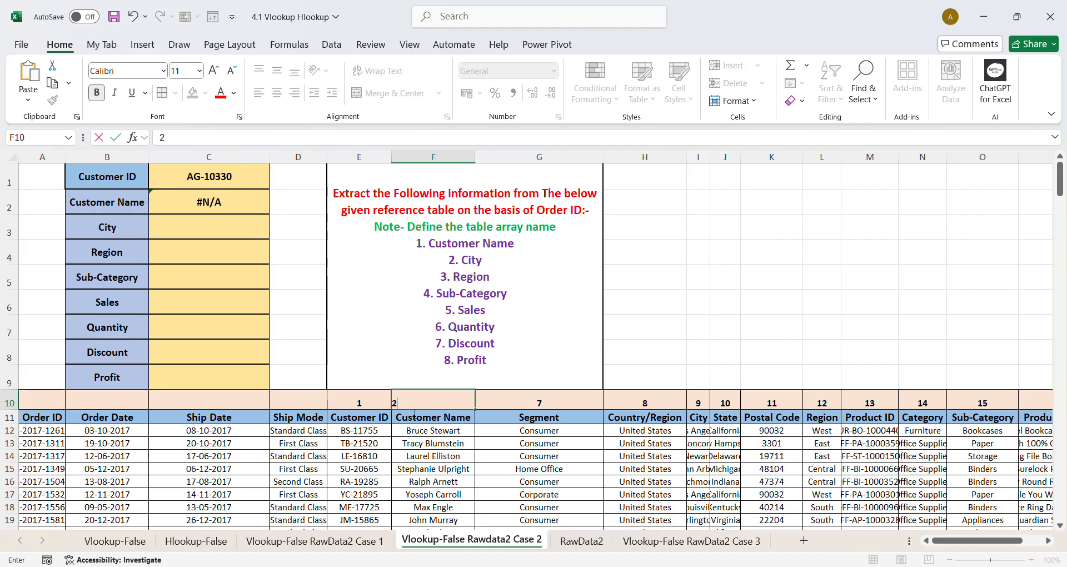
left_click(441, 430)
left_click_drag(387, 409, 998, 403)
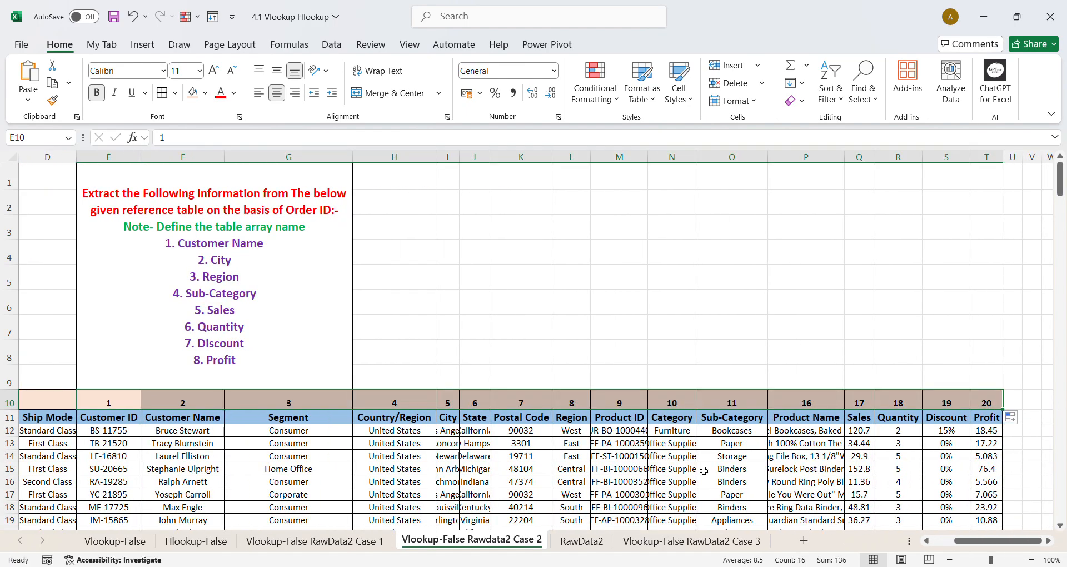
Name the data range from E12 in the Customer ID column to the table's last row and column TABLE4.
left_click(940, 544)
left_click_drag(345, 431, 884, 543)
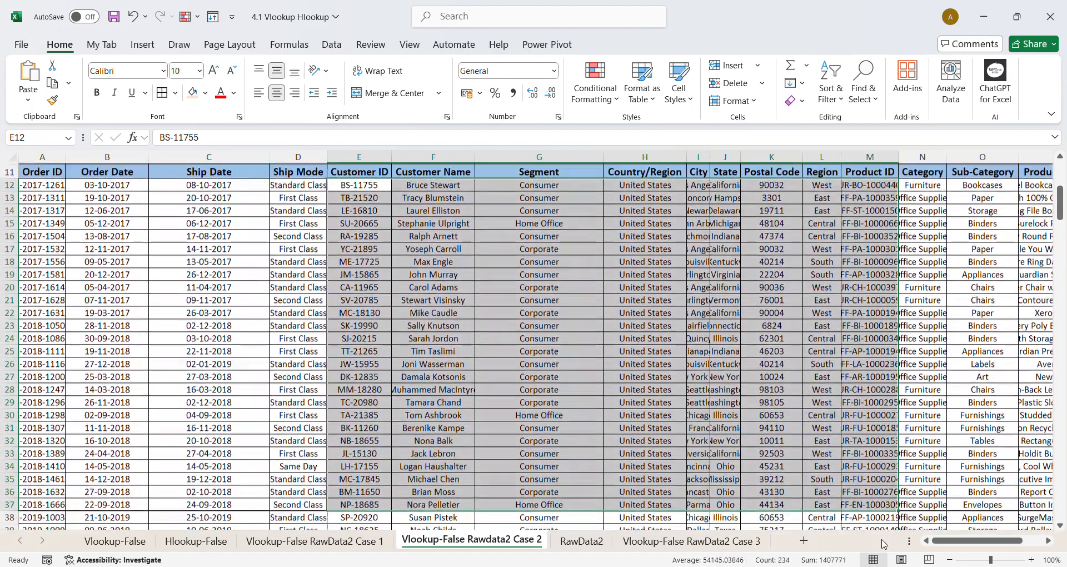
key("ctrl+shift+Down")
key("ctrl+shift+Right")
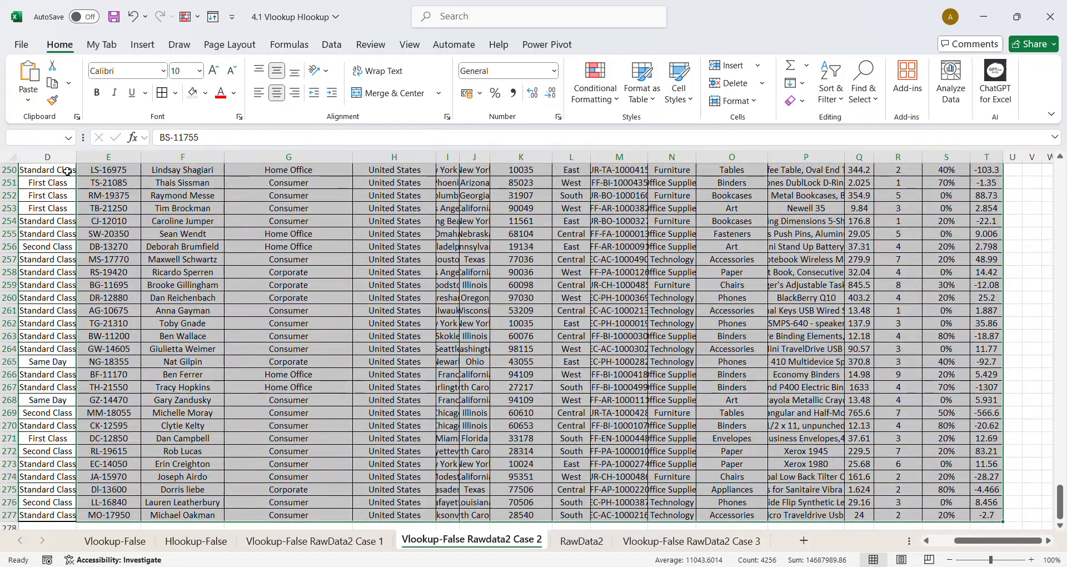
left_click(33, 140)
type("TABLE4")
key("Return")
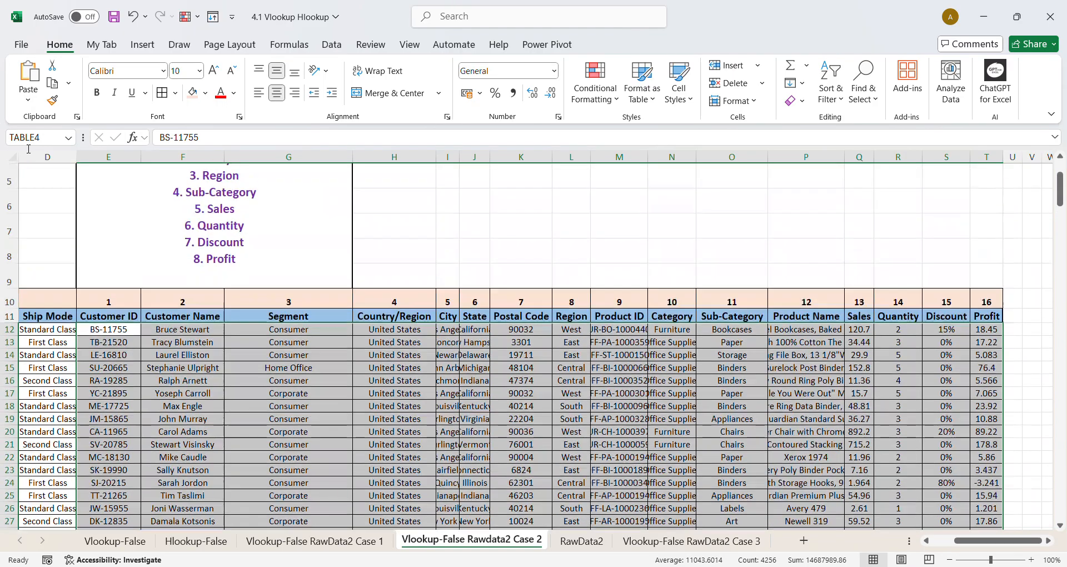
Edit the Customer Name formula in C2 to use TABLE4 and column index 2.
scroll(34, 186, "up", 1)
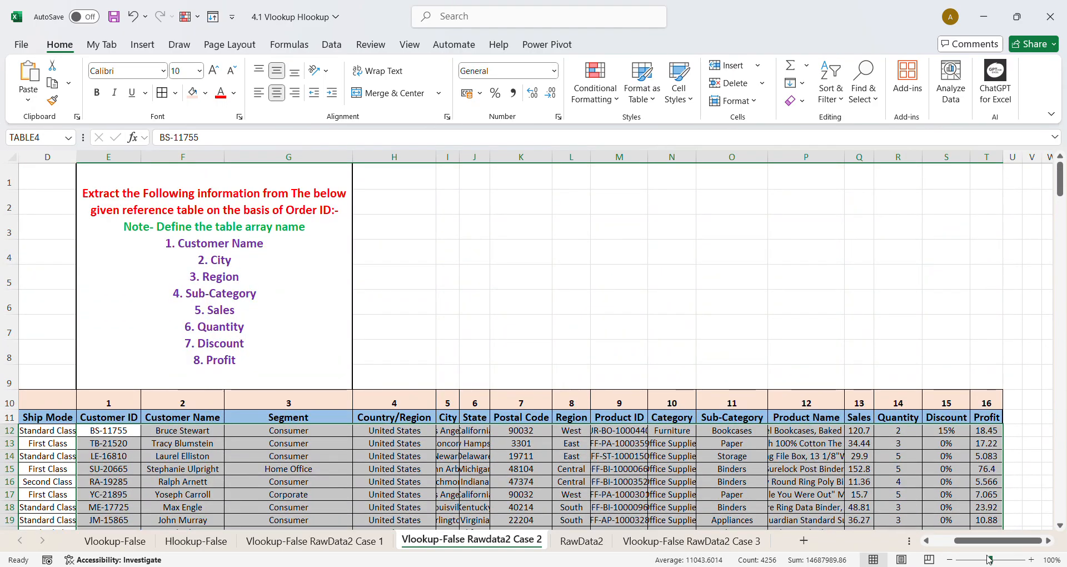
scroll(480, 420, "left", 3)
double_click(187, 206)
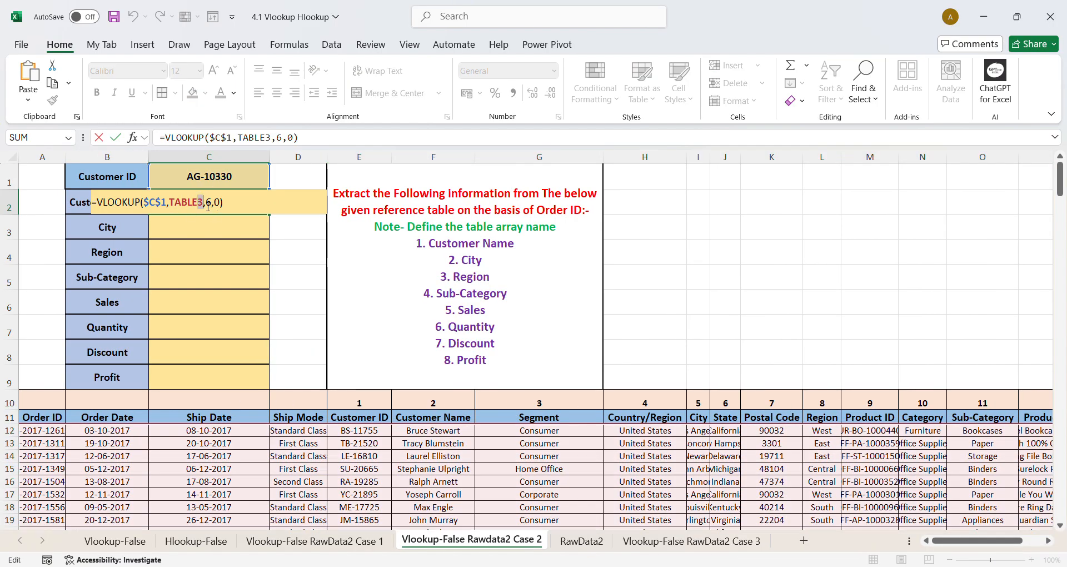
type("4")
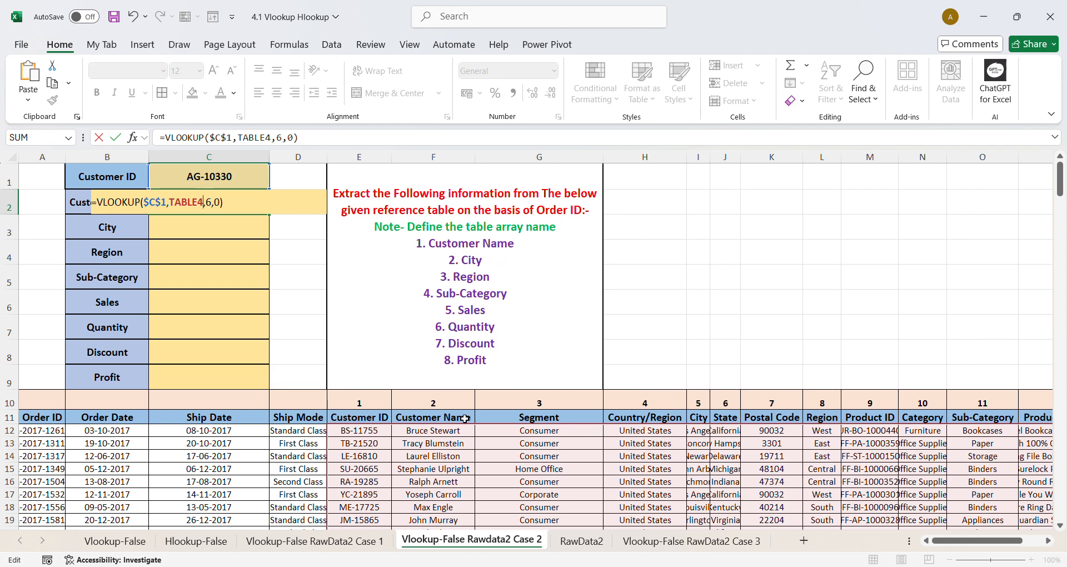
double_click(213, 209)
type("2")
key("Return")
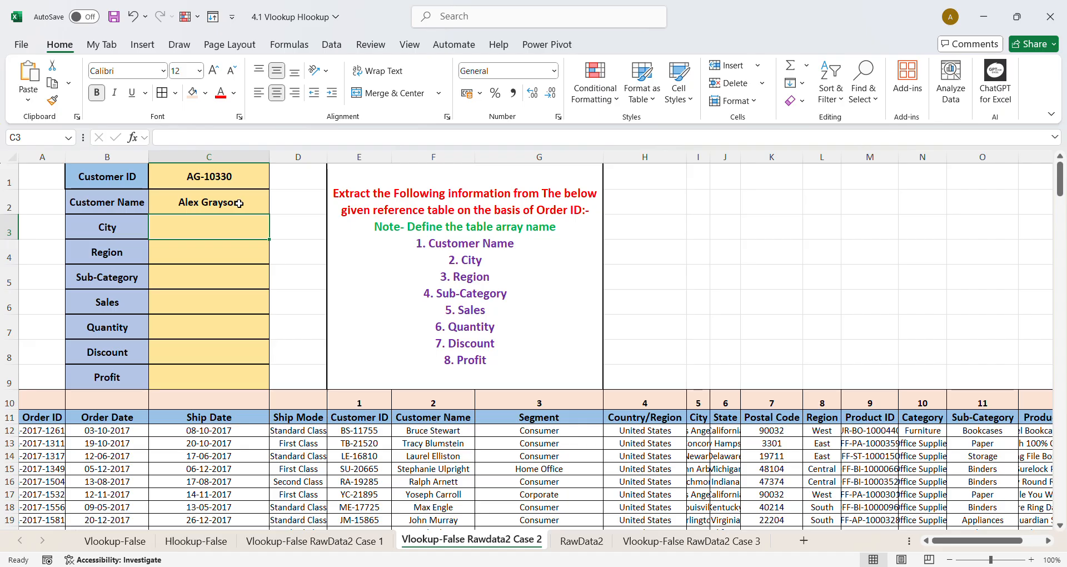
Copy the Customer Name formula from C2 down through the Profit row in C9.
left_click_drag(144, 177, 207, 178)
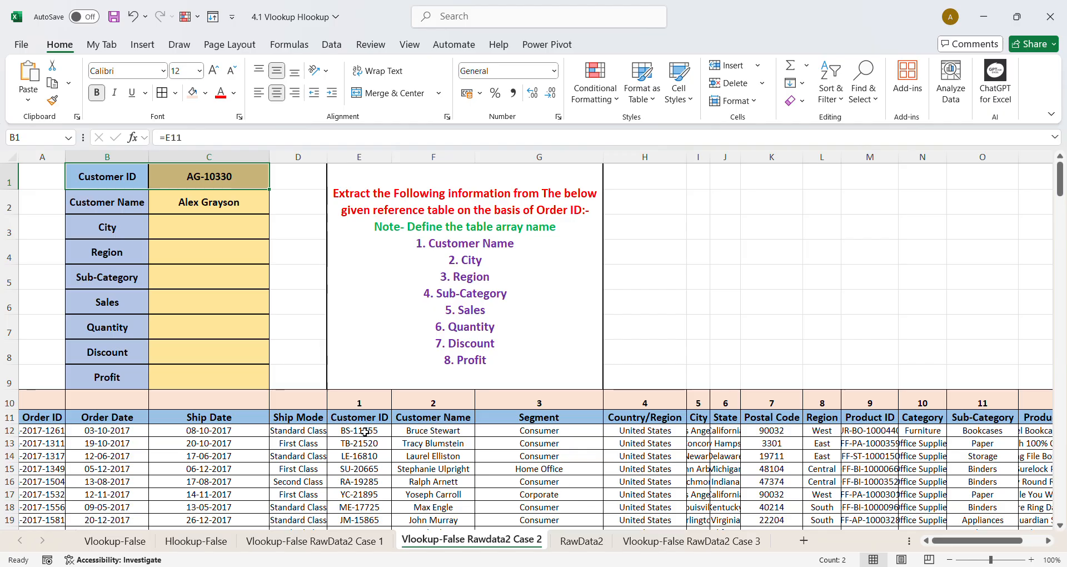
left_click(365, 406)
left_click(463, 407)
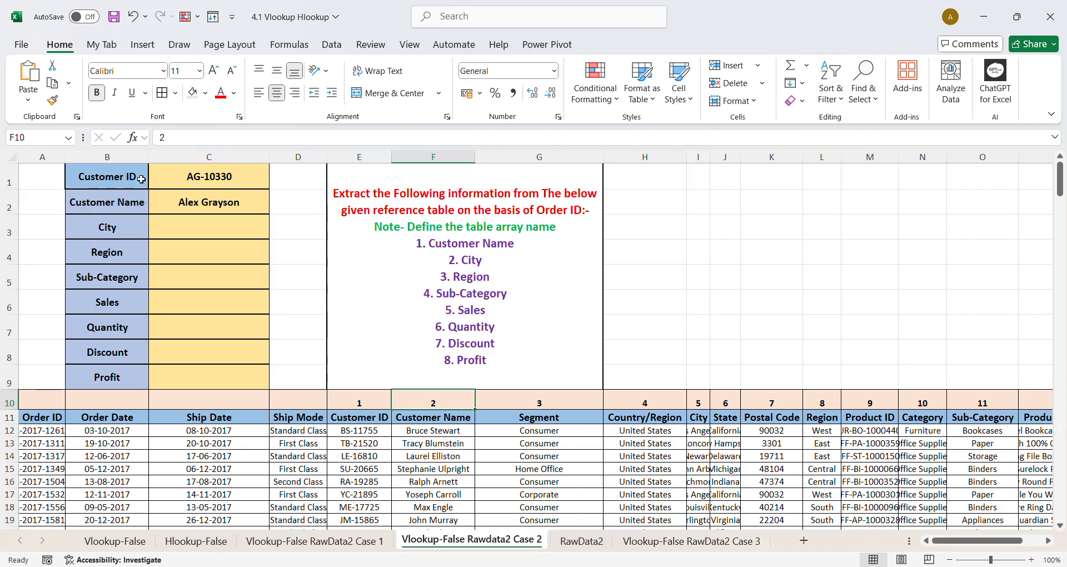
left_click(209, 204)
left_click_drag(270, 215, 275, 384)
Set the column index of the City lookup in C3 to 5.
left_click(224, 229)
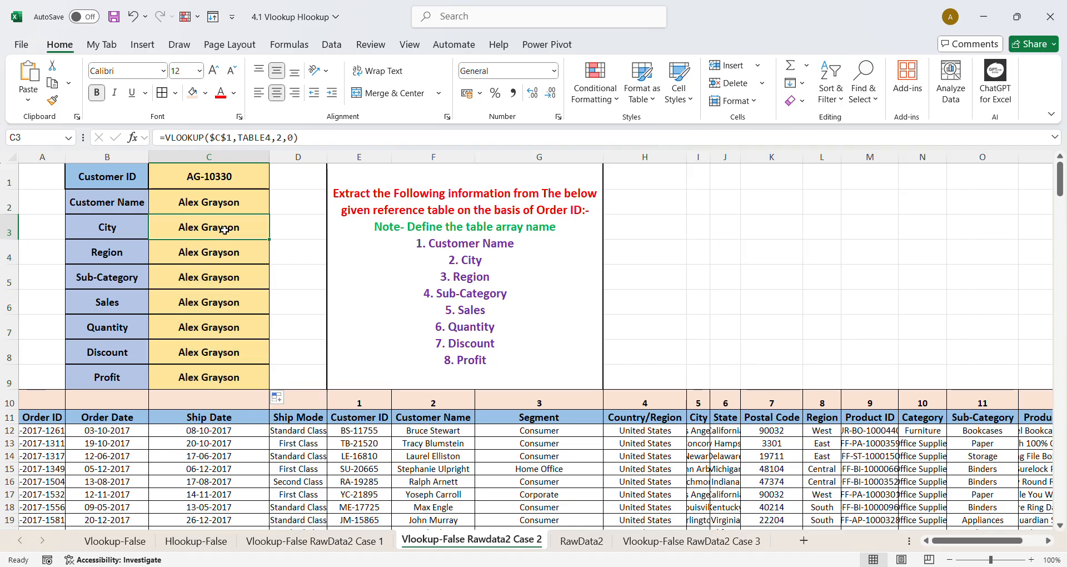
double_click(224, 230)
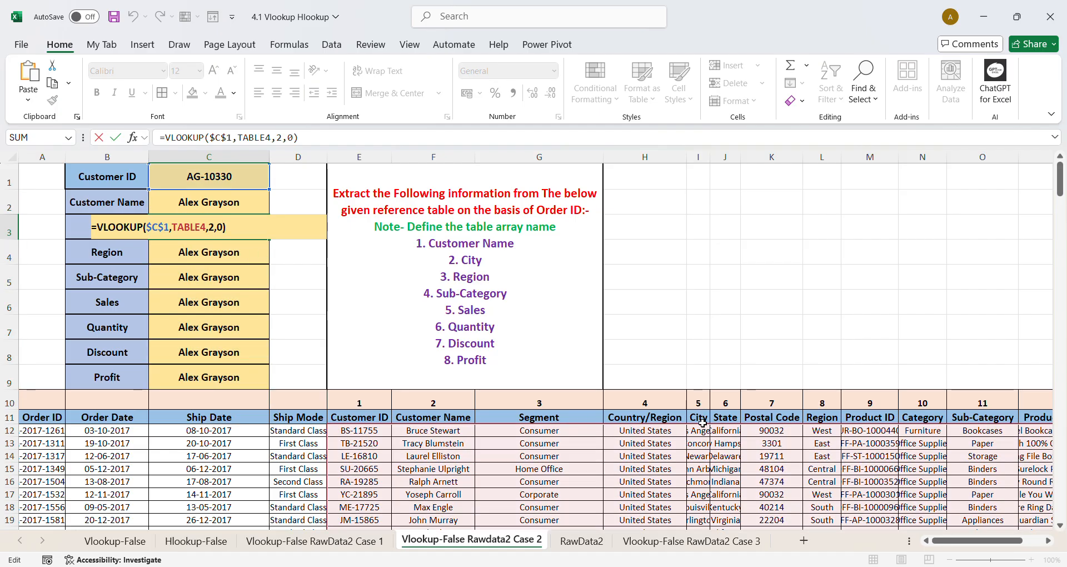
double_click(211, 228)
type("5")
key("Return")
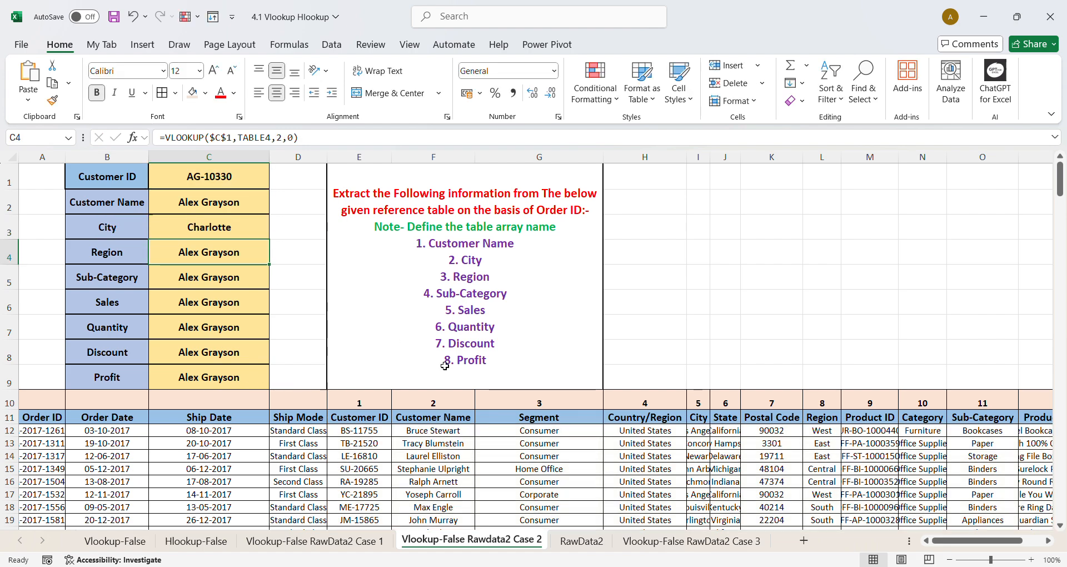
Widen the City column I of the reference table, and set the Region lookup's column index in C4 to 8.
left_click_drag(710, 157, 776, 167)
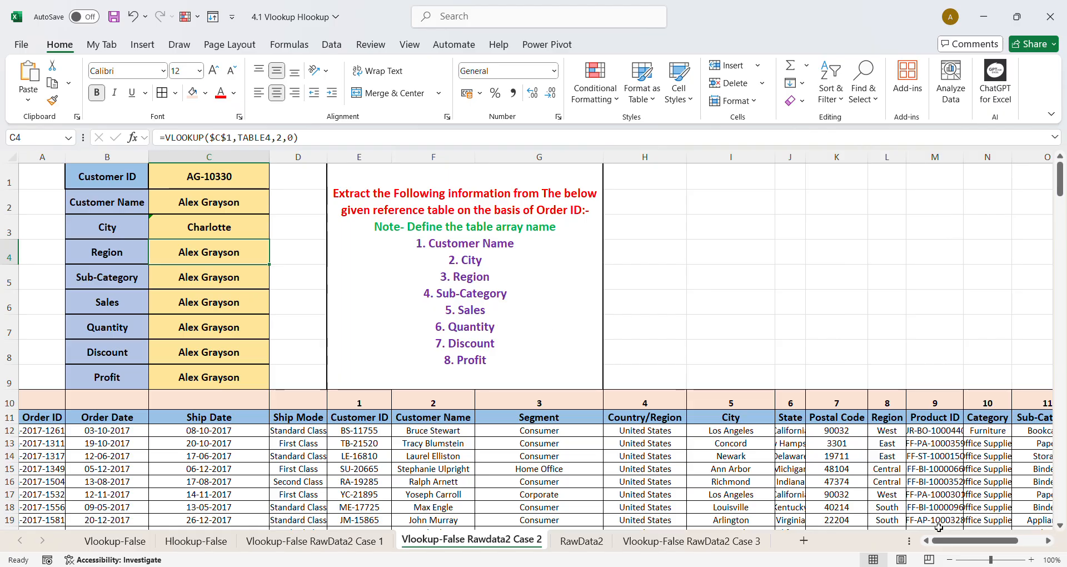
left_click_drag(887, 403, 895, 469)
scroll(211, 271, "up", 1)
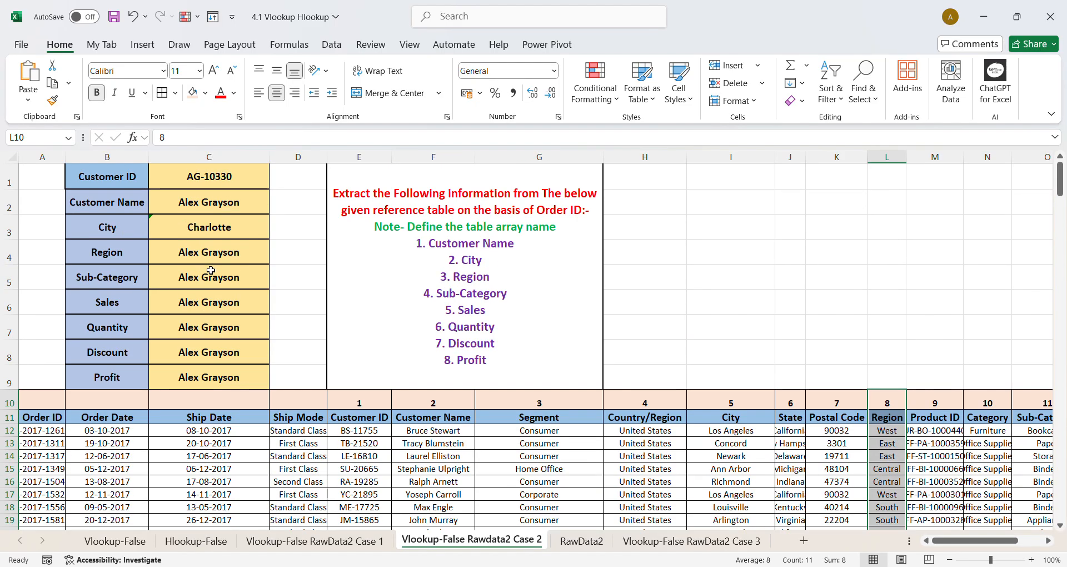
left_click(213, 257)
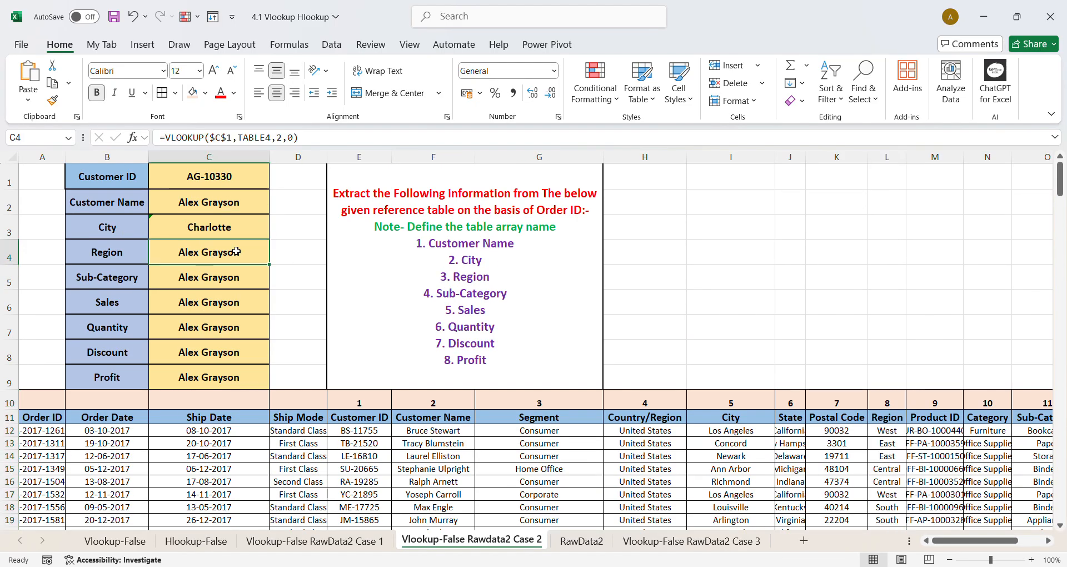
double_click(225, 254)
double_click(214, 254)
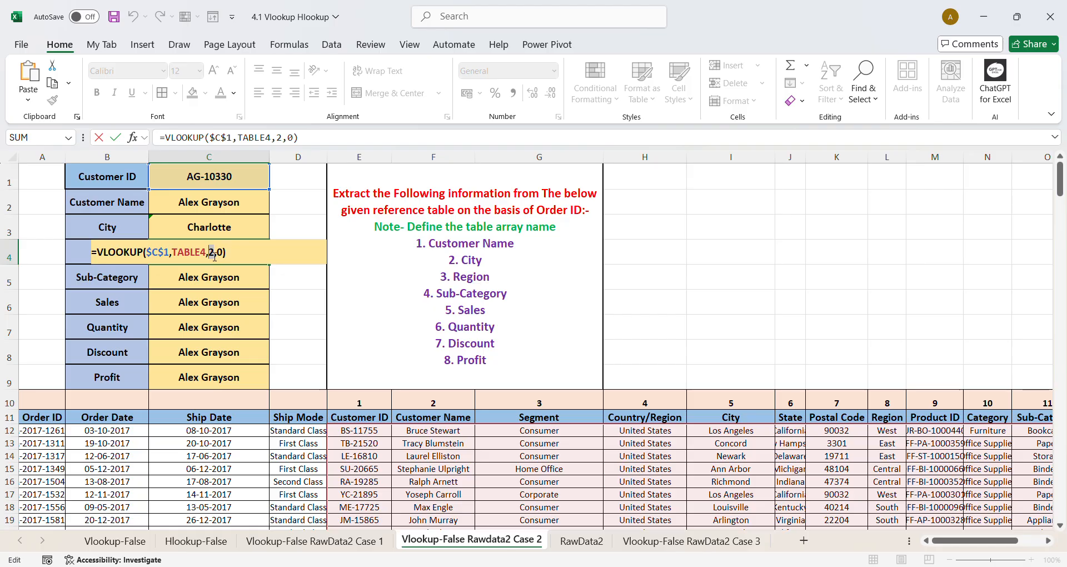
type("8")
key("Return")
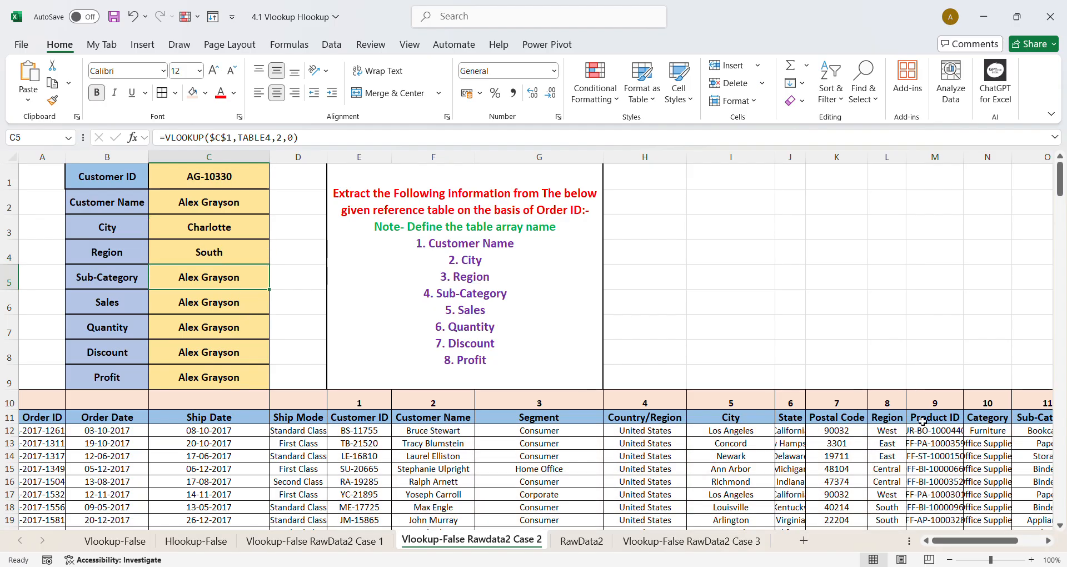
Check the column numbers above the reference table's headers and set the Sub-Category lookup's column index in C5 to 11.
left_click_drag(937, 543, 962, 545)
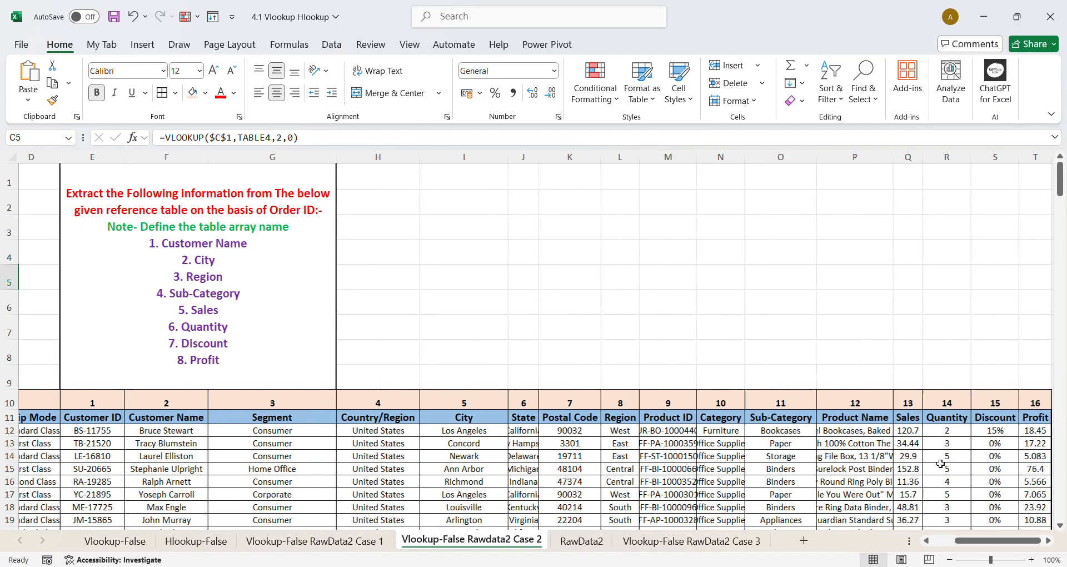
left_click(797, 402)
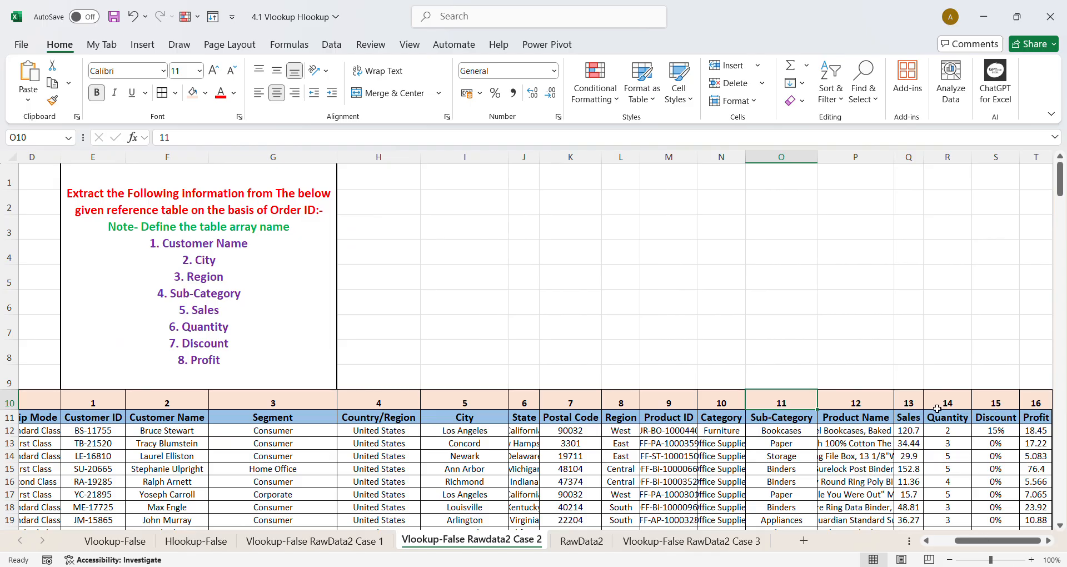
left_click_drag(909, 402, 1037, 408)
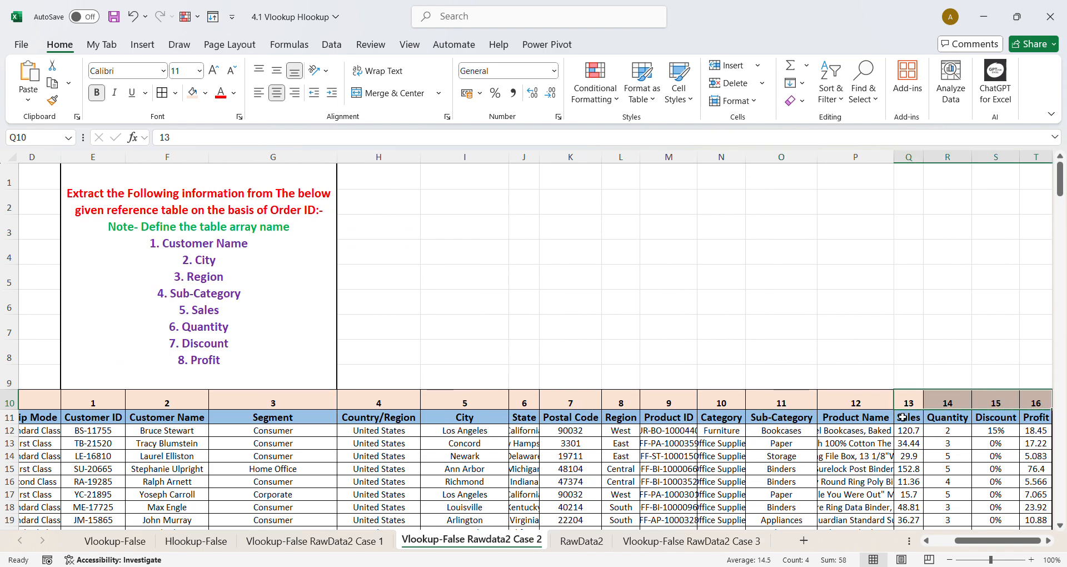
left_click(788, 404)
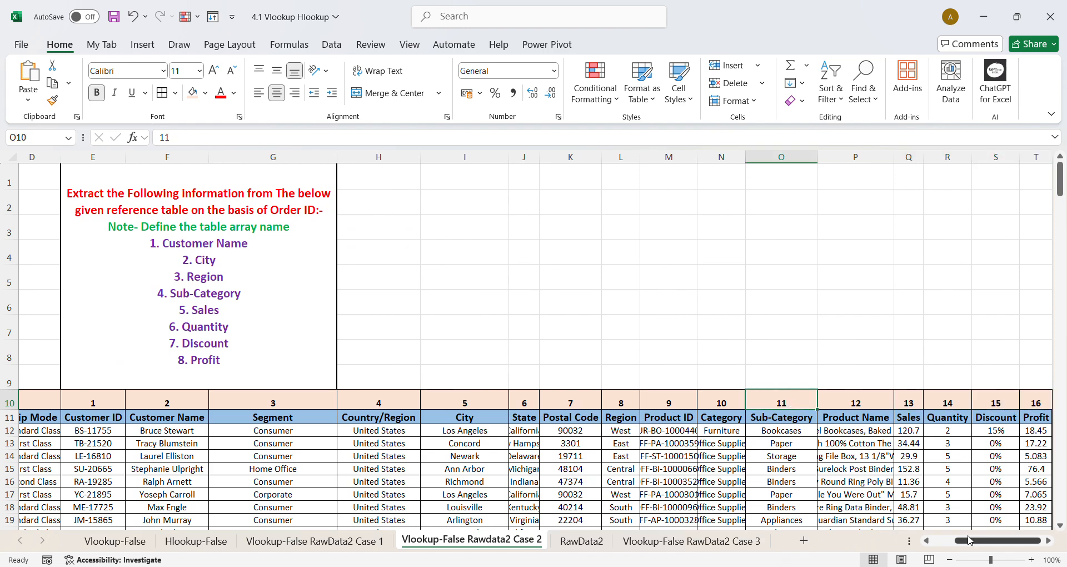
left_click_drag(972, 540, 911, 551)
double_click(224, 279)
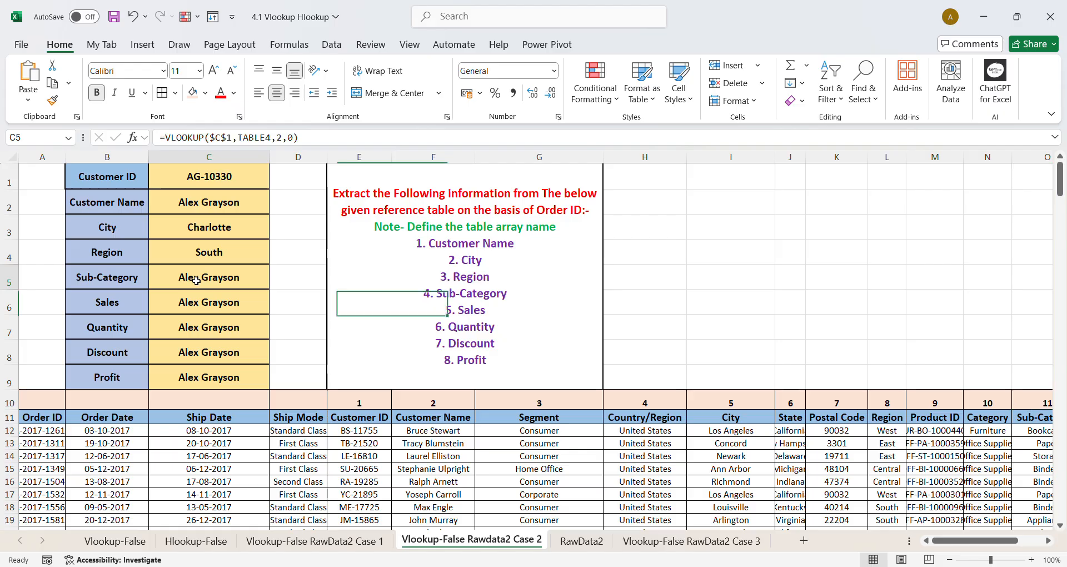
double_click(218, 282)
type("11")
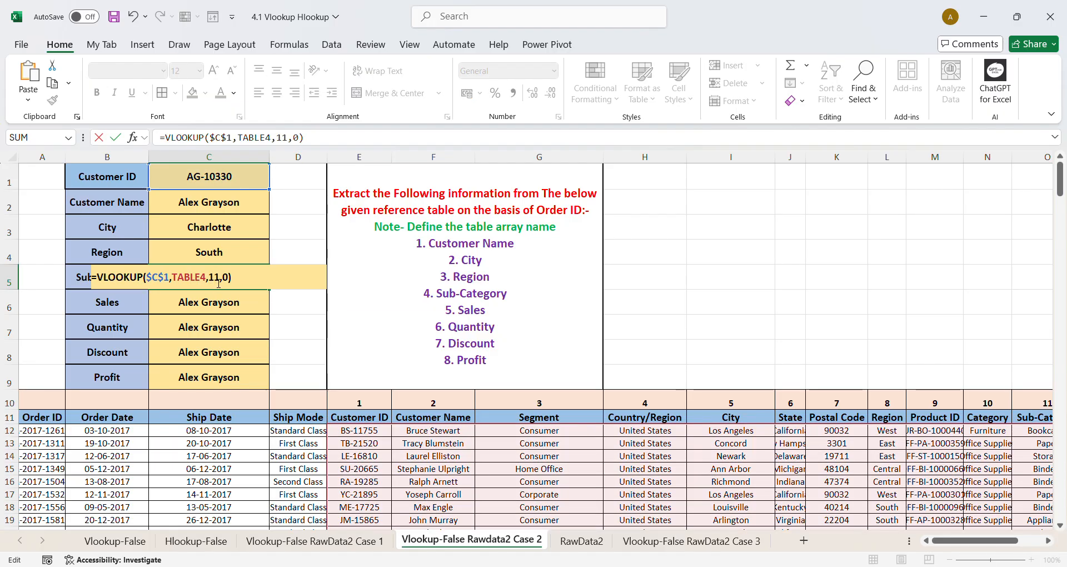
key("Return")
Set the column index of the Sales lookup in C6 to 13 and of the Quantity lookup in C7 to 14.
double_click(217, 305)
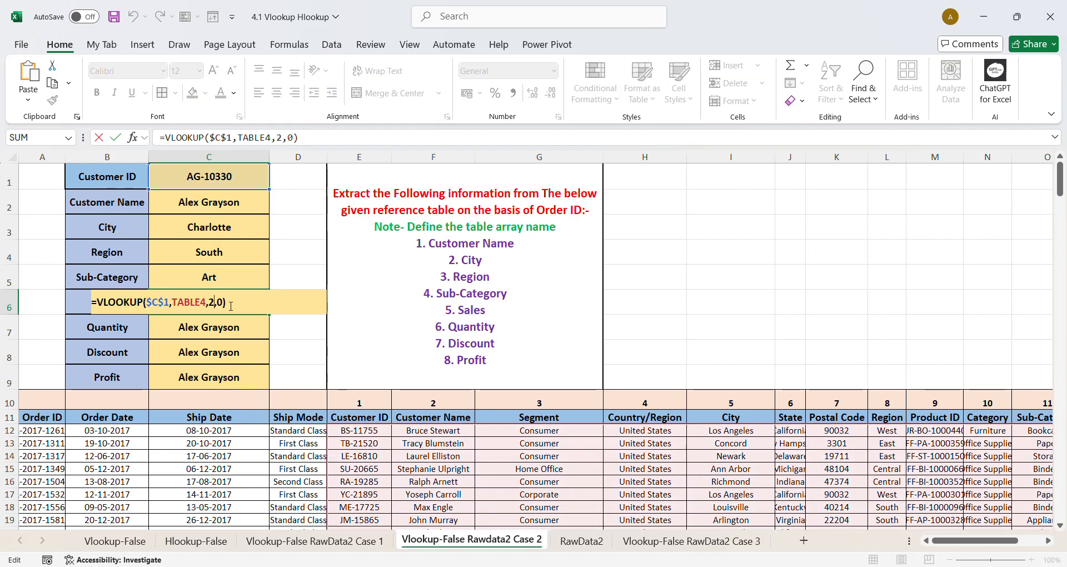
double_click(212, 303)
type("12")
key("Return")
double_click(221, 325)
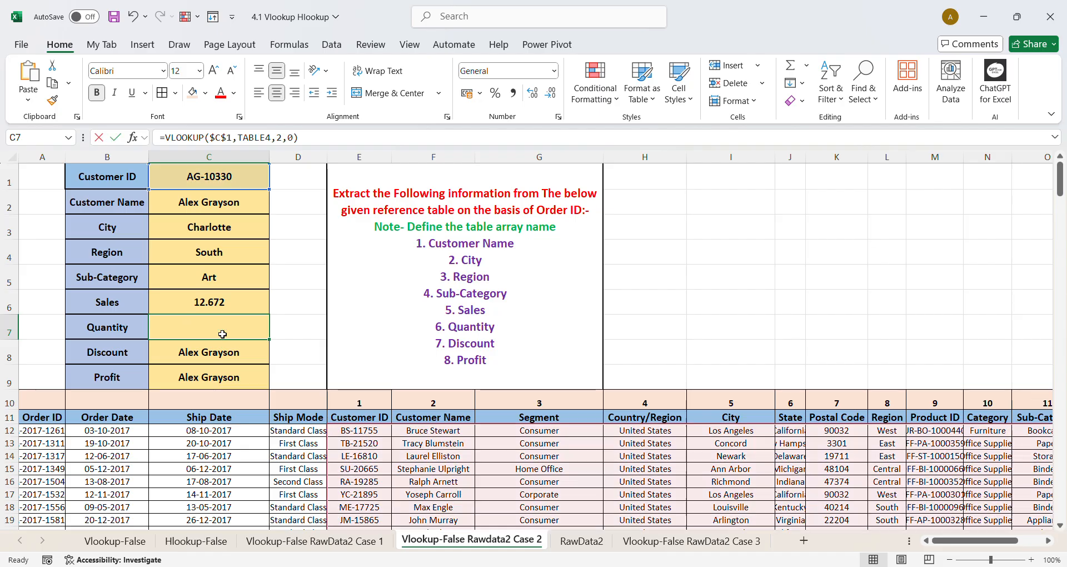
double_click(218, 329)
type("14")
key("Return")
Set the column index of the Discount lookup in C8 to 15 and of the Profit lookup in C9 to 16.
double_click(218, 353)
double_click(218, 353)
type("15")
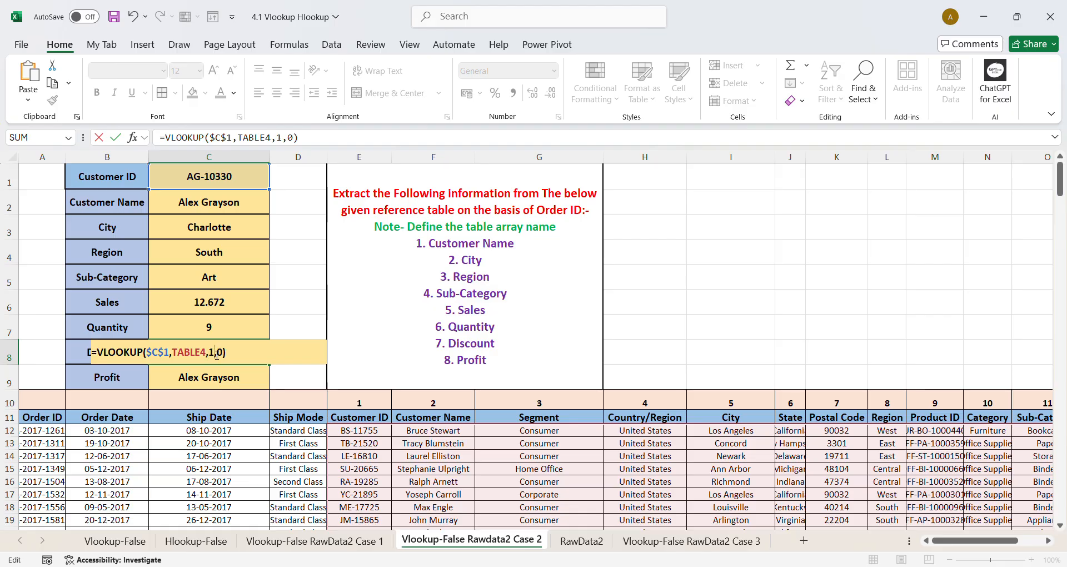
key("Return")
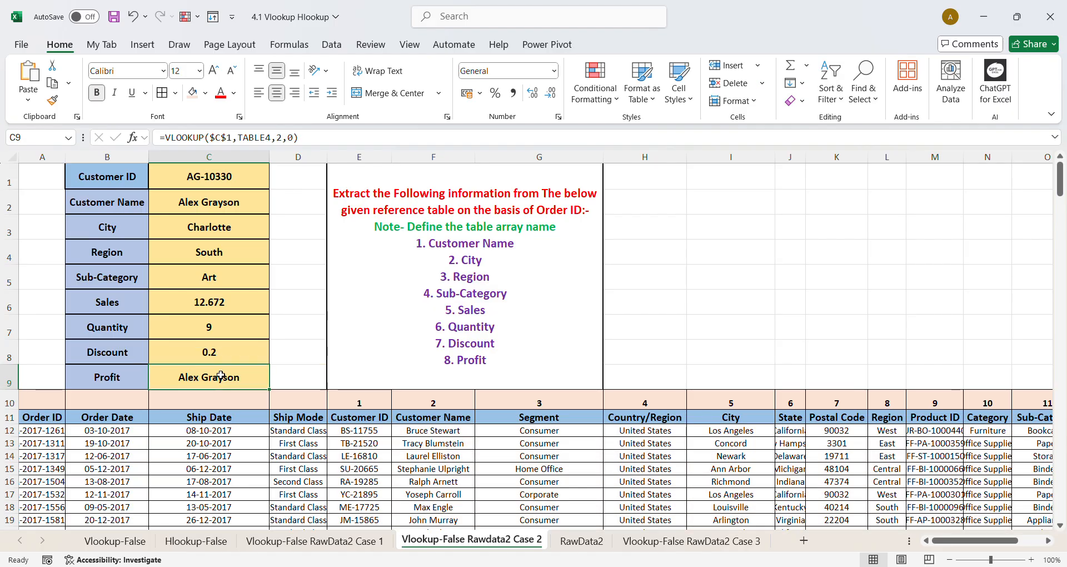
double_click(280, 137)
type("16")
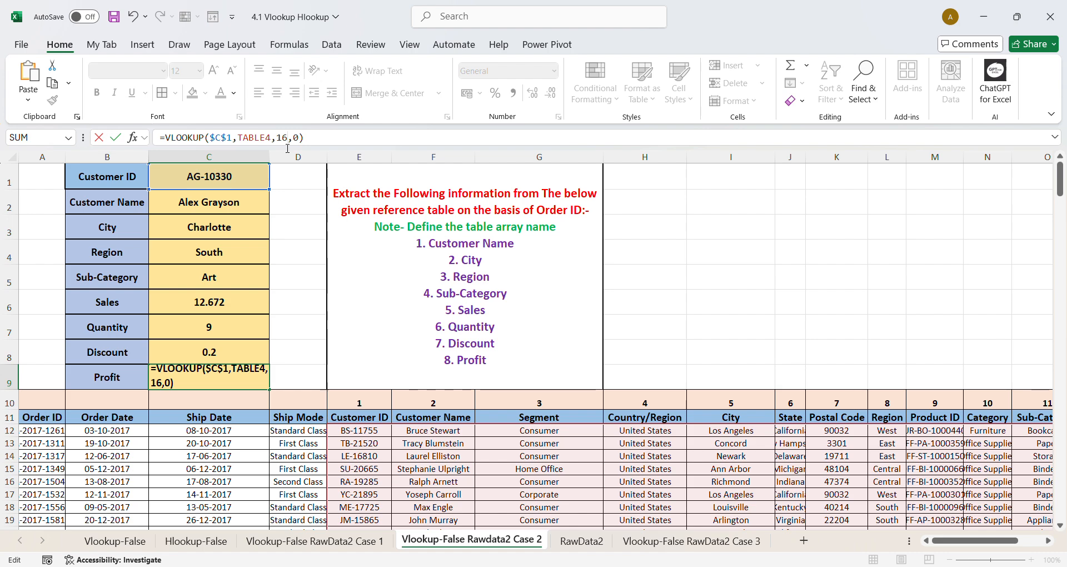
key("Return")
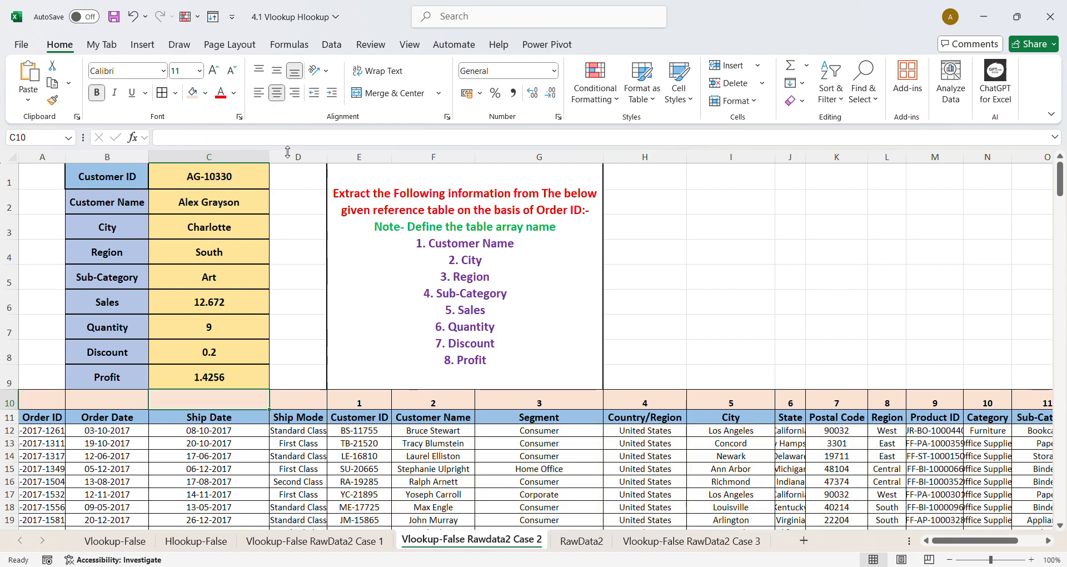
Check the number format of the reference table's Discount column and format the Discount result in C8 as a percentage.
left_click_drag(965, 539, 1015, 536)
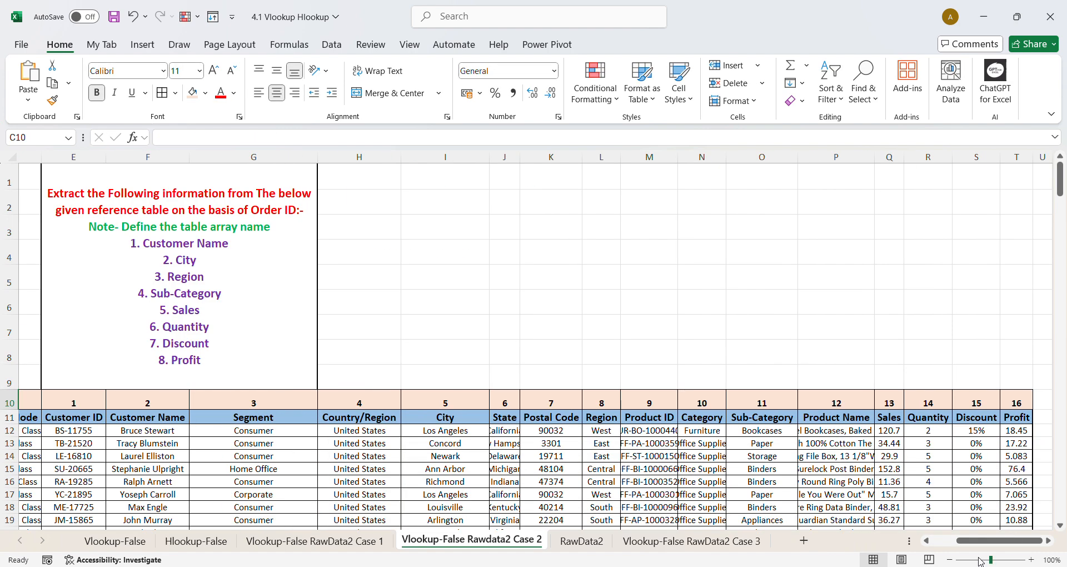
left_click_drag(984, 540, 856, 542)
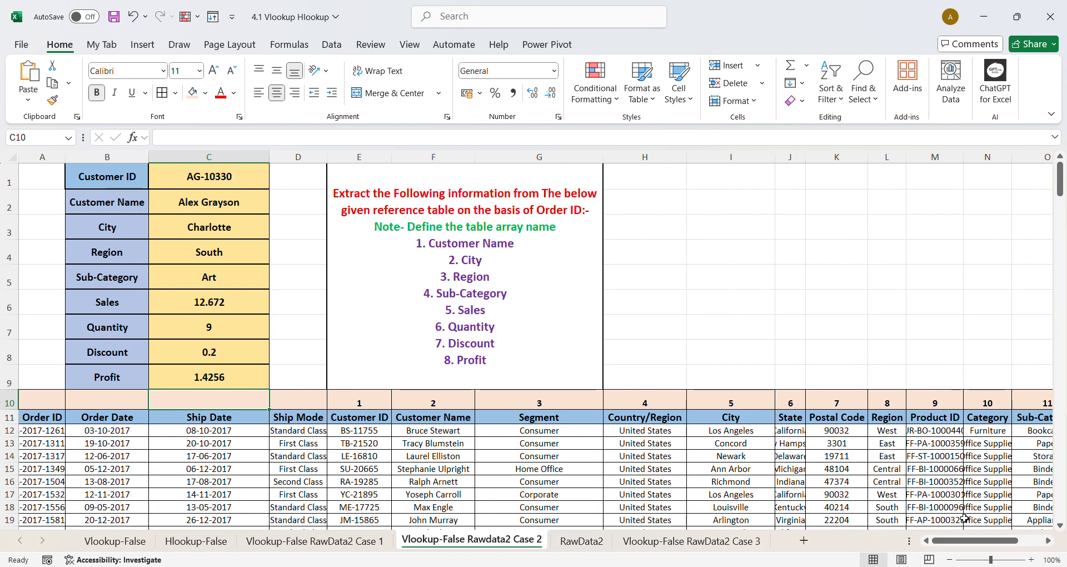
left_click_drag(974, 541, 998, 540)
left_click(971, 437)
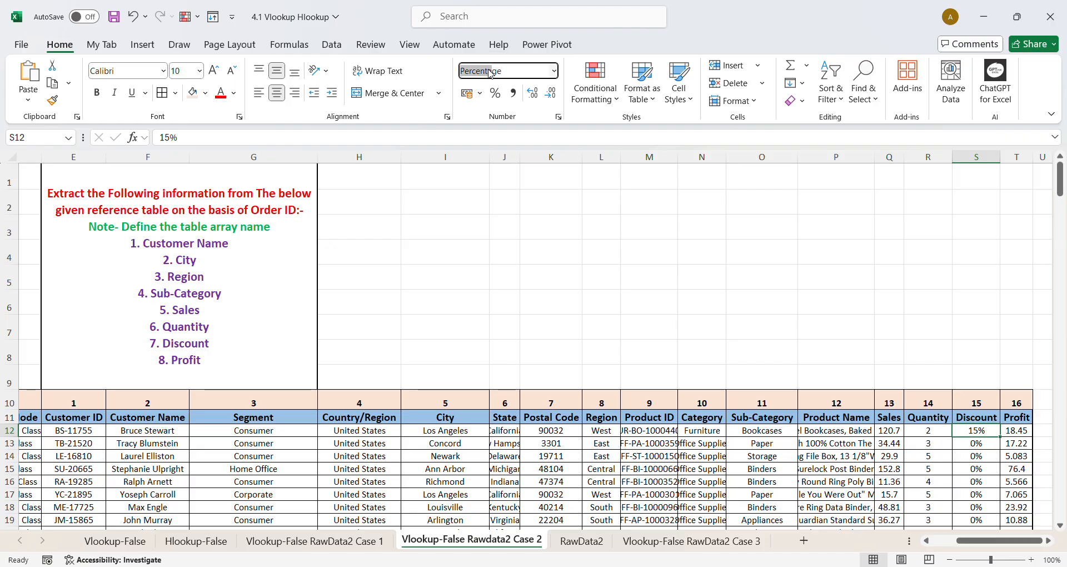
left_click_drag(961, 540, 898, 547)
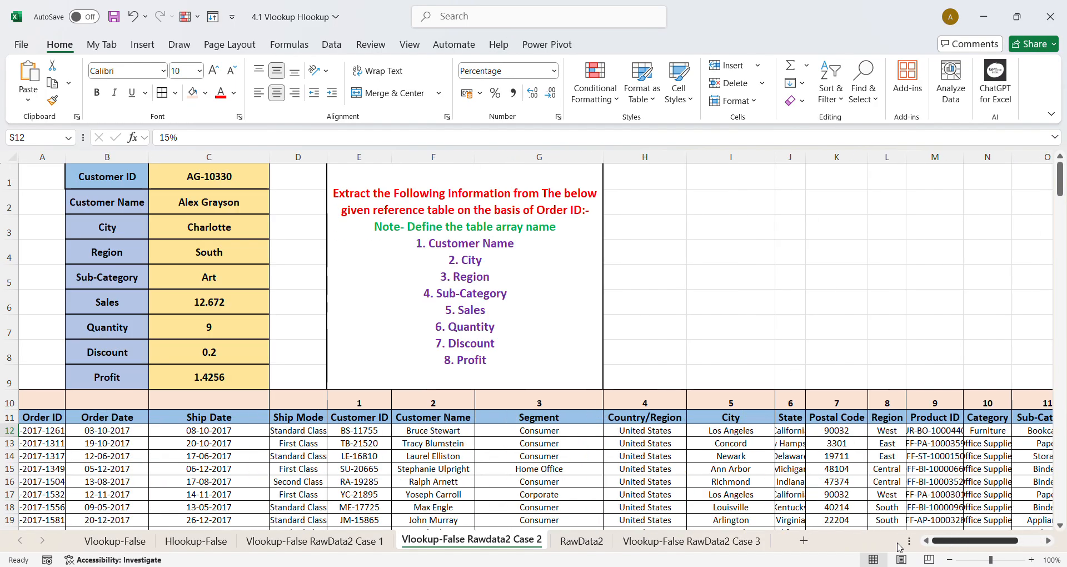
left_click(209, 352)
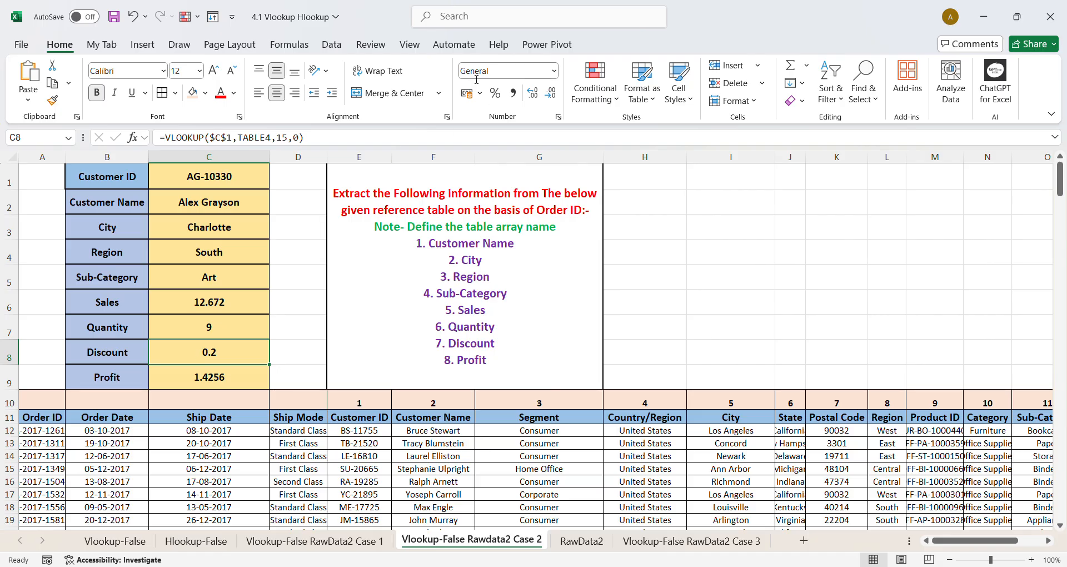
left_click(494, 93)
left_click(201, 336)
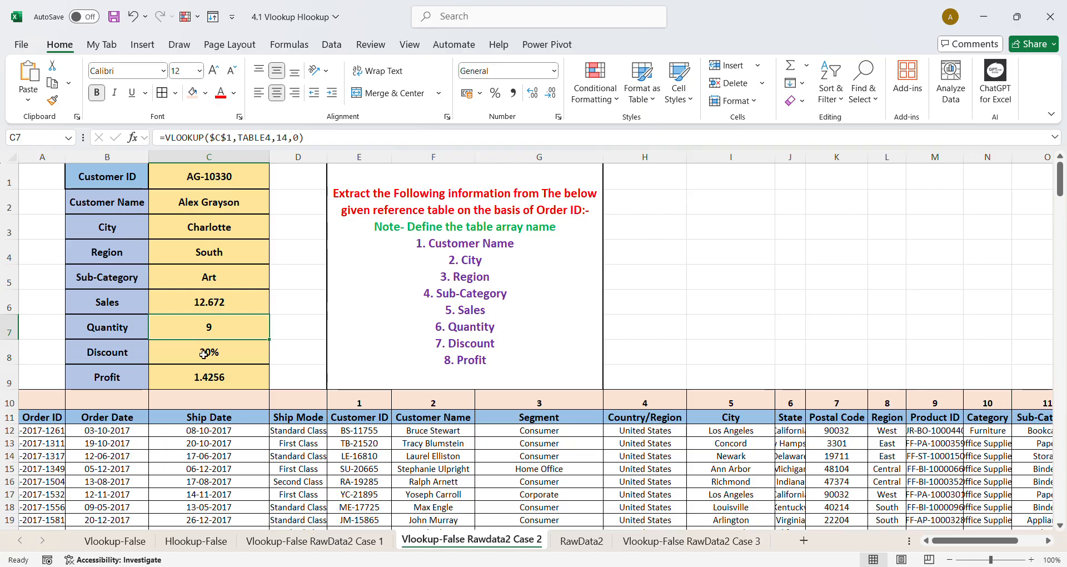
left_click(204, 355)
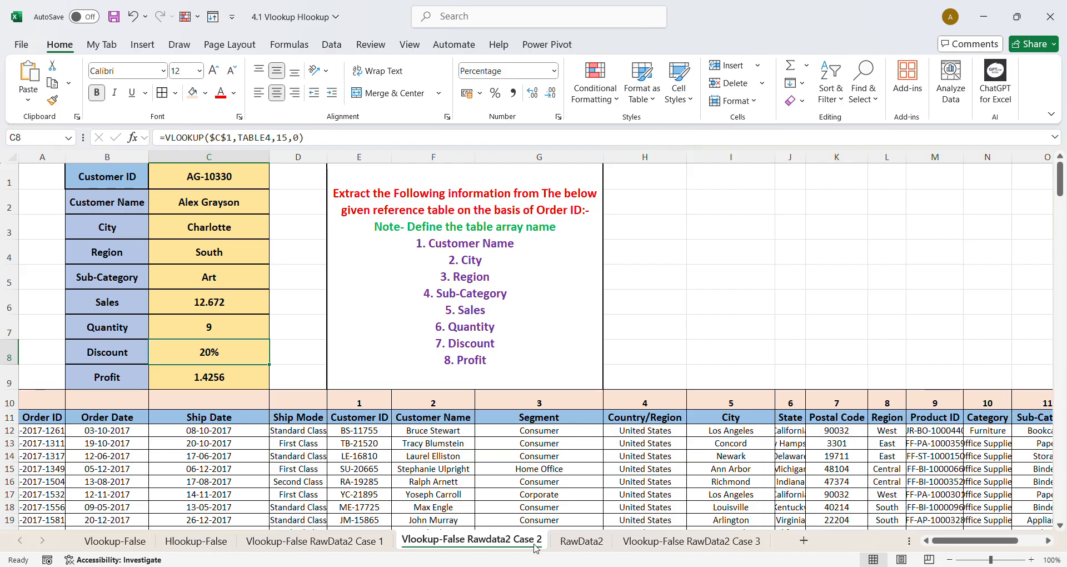
On the Vlookup-False RawData2 Case 3 sheet, reword the instruction in E1 to end with "on the basis of Order id ID:-".
left_click(684, 548)
left_click(298, 207)
left_click(292, 237)
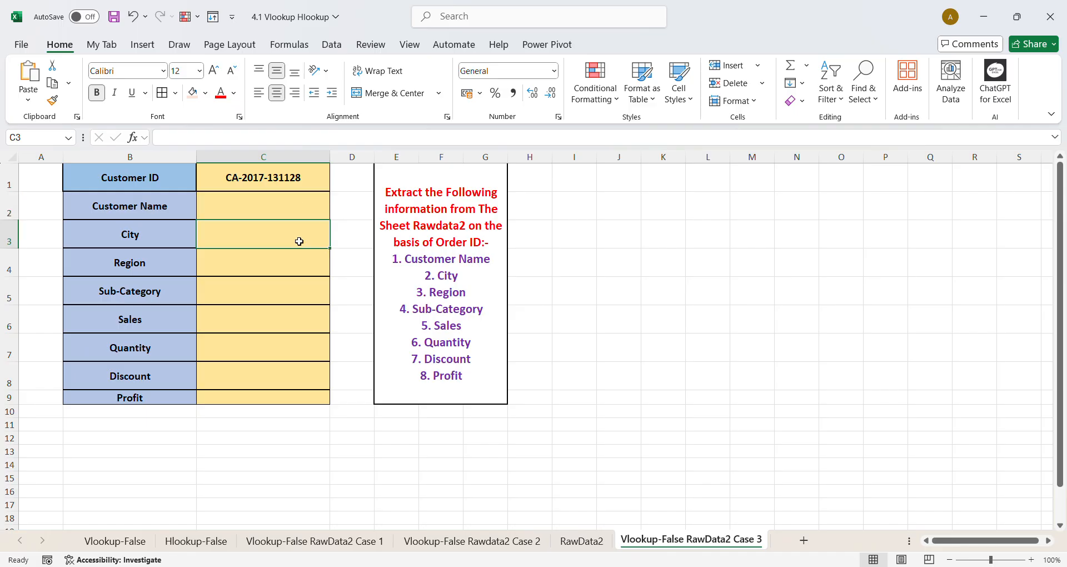
left_click(407, 196)
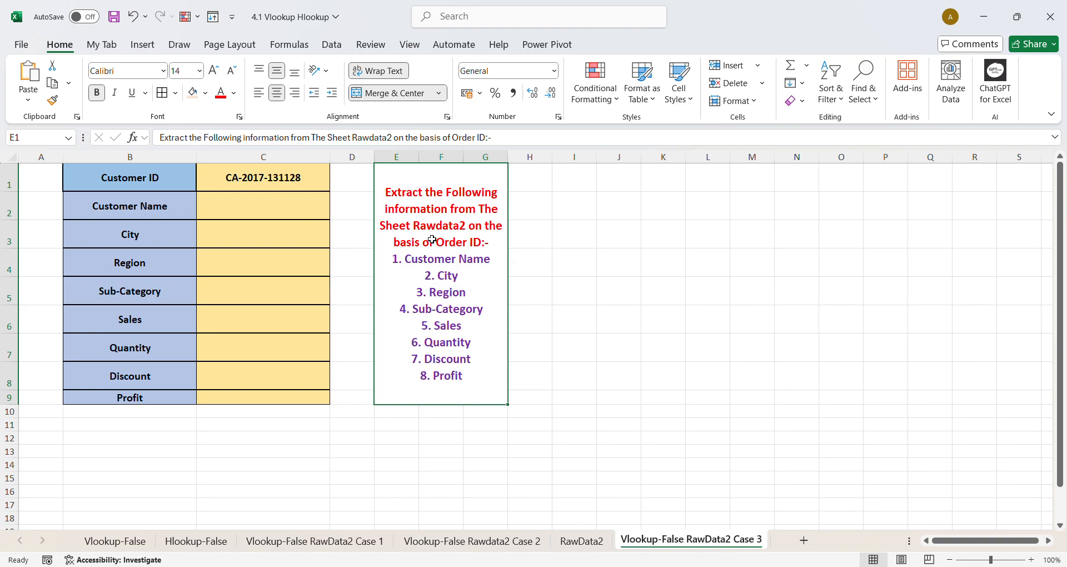
left_click_drag(453, 140, 486, 141)
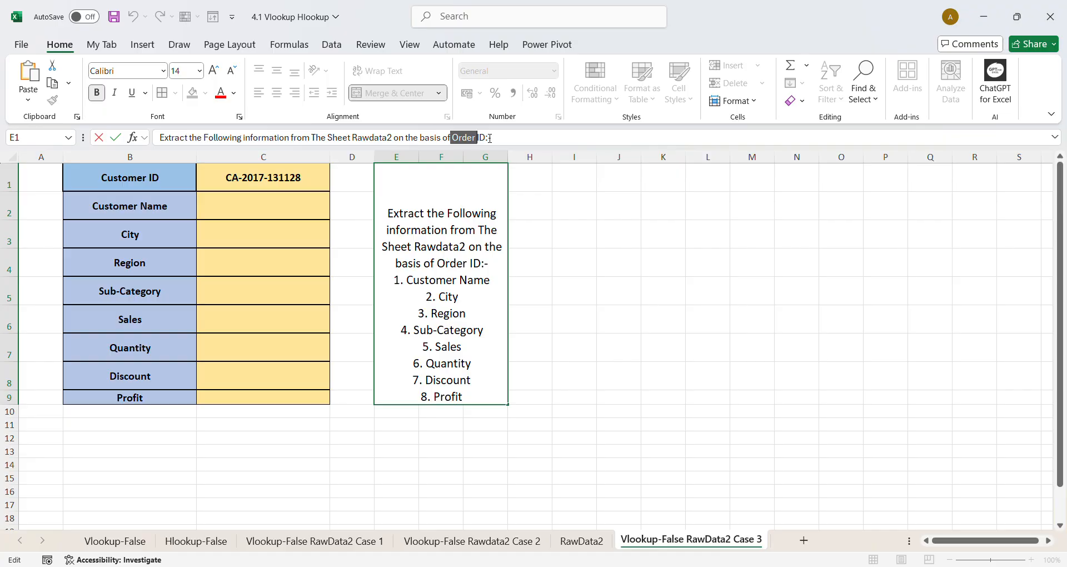
type("Custo")
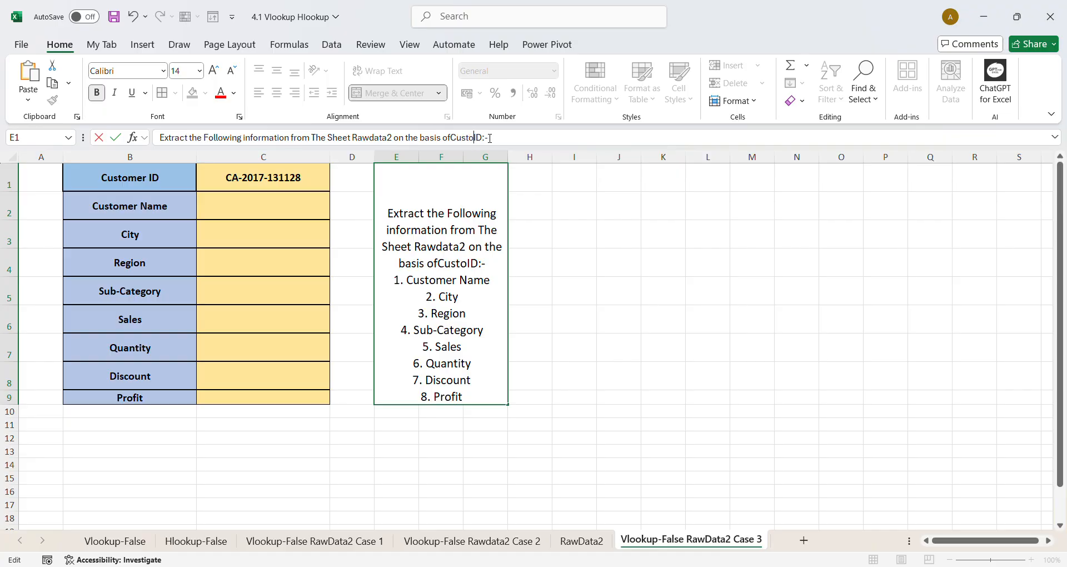
key("BackSpace")
key("BackSpace")
key("BackSpace")
key("BackSpace")
key("BackSpace")
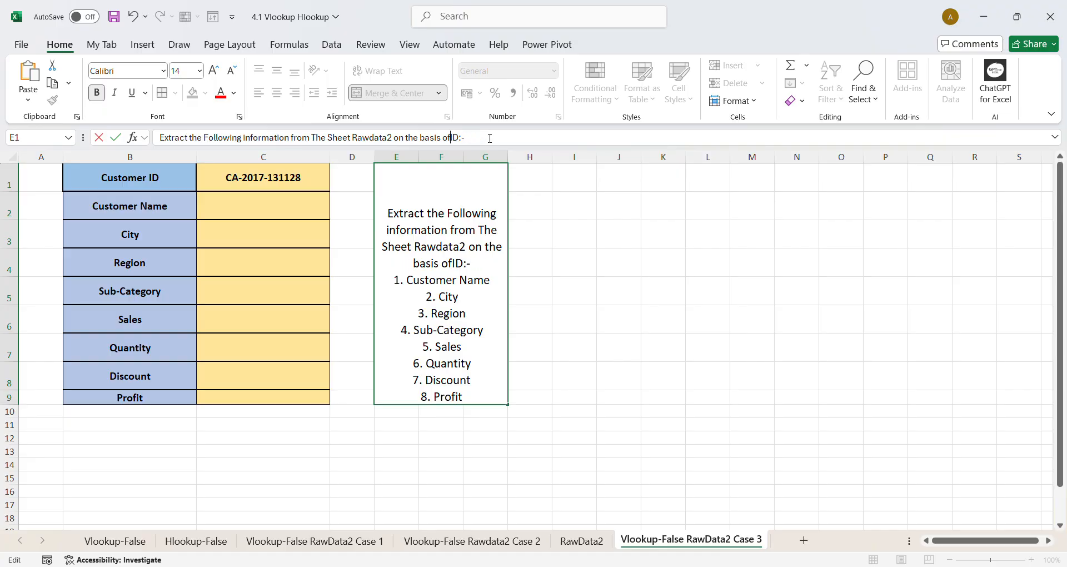
type("Order id")
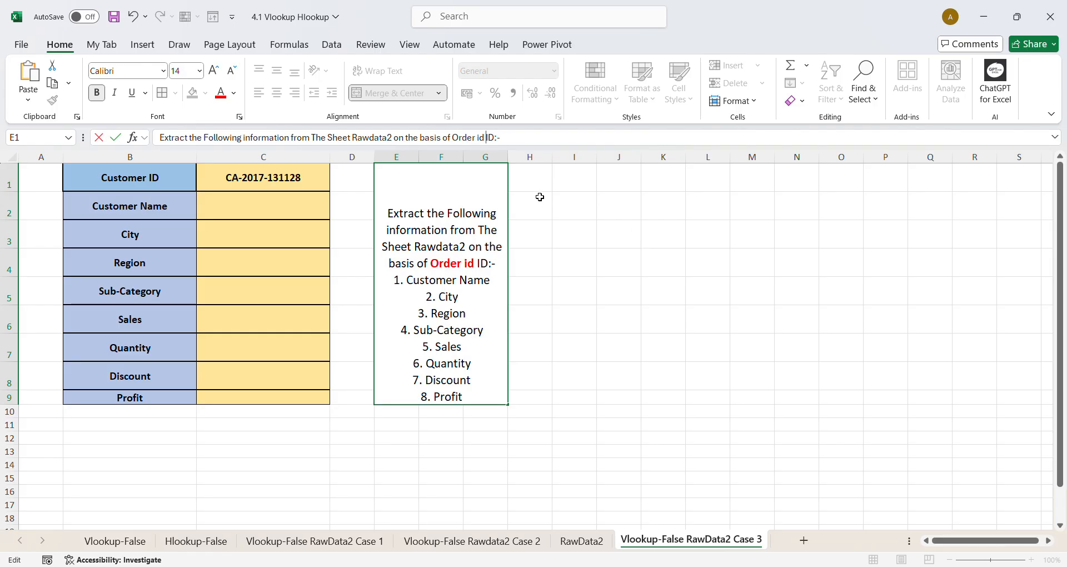
Change the Customer ID label in B1 to Order ID.
left_click(172, 179)
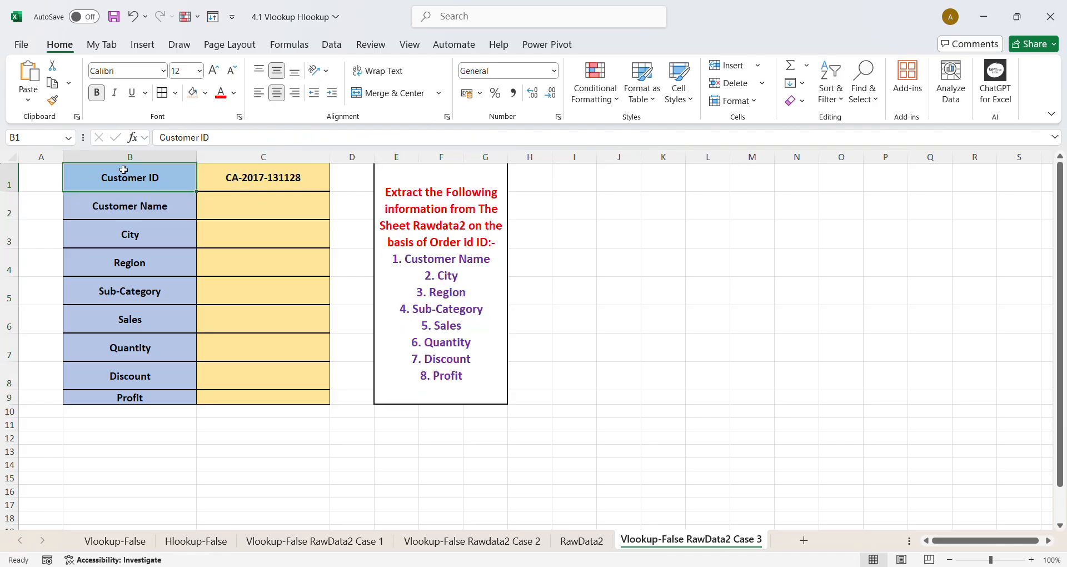
double_click(153, 185)
type("Order")
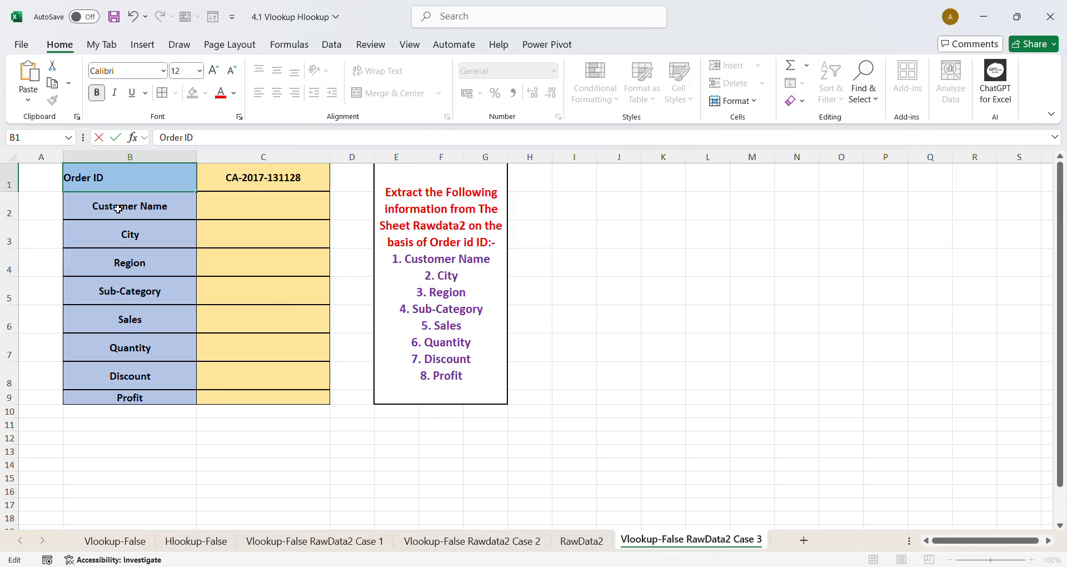
left_click(743, 341)
Clear the ID in C1 and choose a different one from the cell's validation list.
left_click(256, 177)
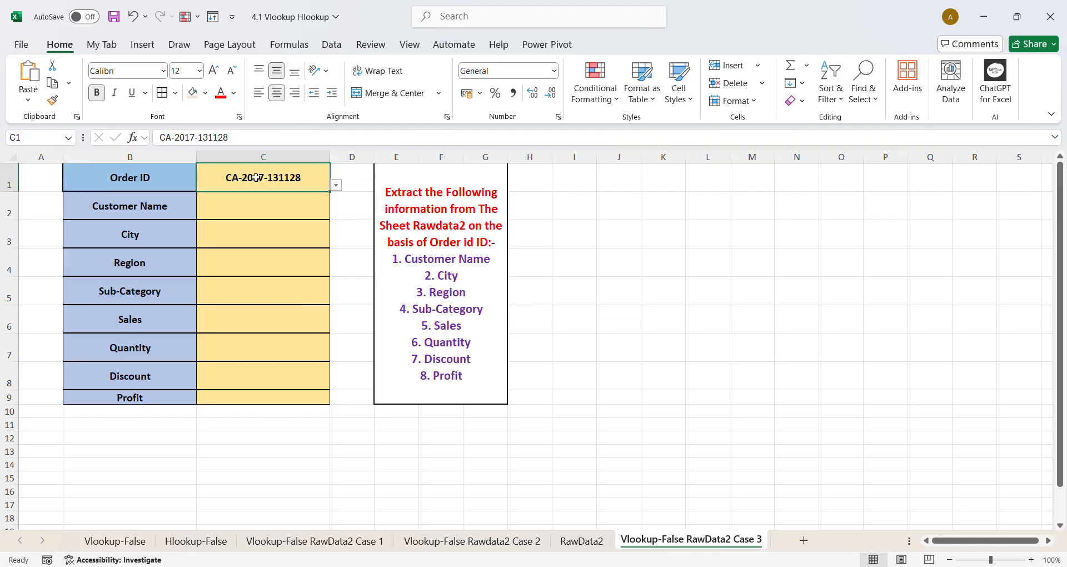
key("Delete")
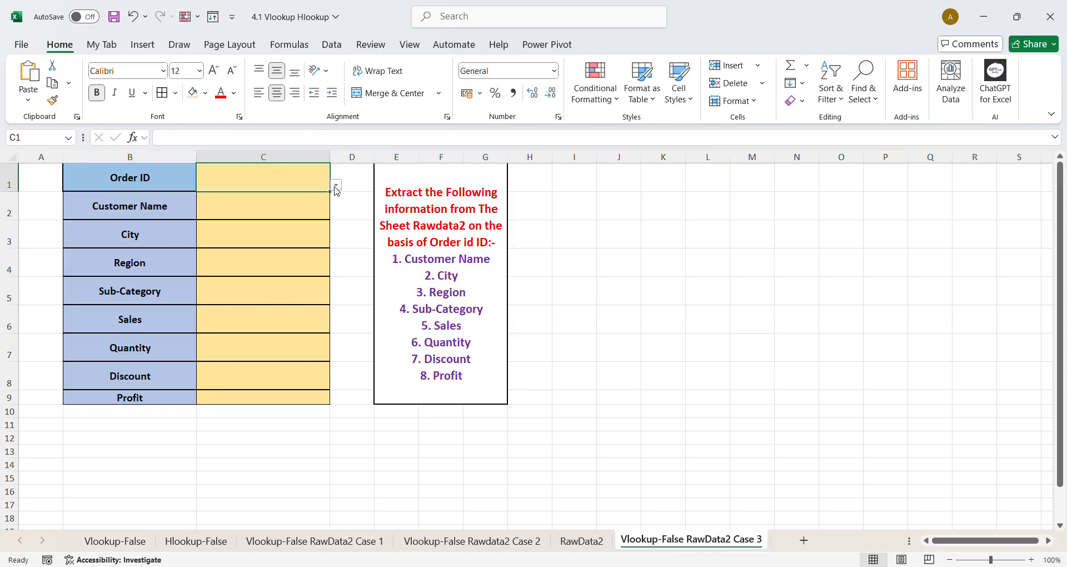
left_click(264, 209)
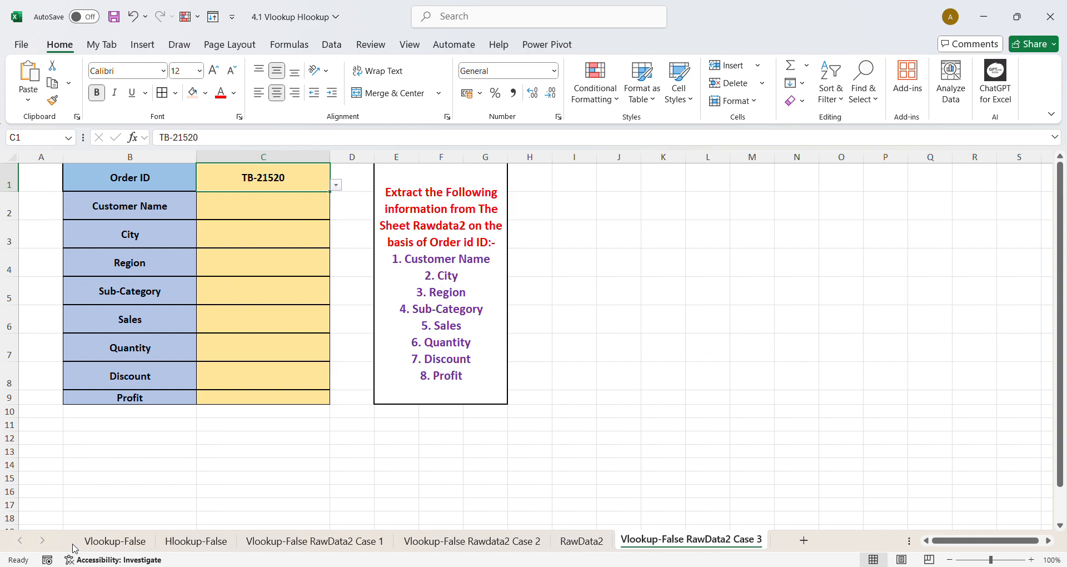
Compare the ID chosen in C1 with the Order ID and Customer ID columns on the RawData2 sheet, ending on the Case 3 sheet.
left_click(581, 540)
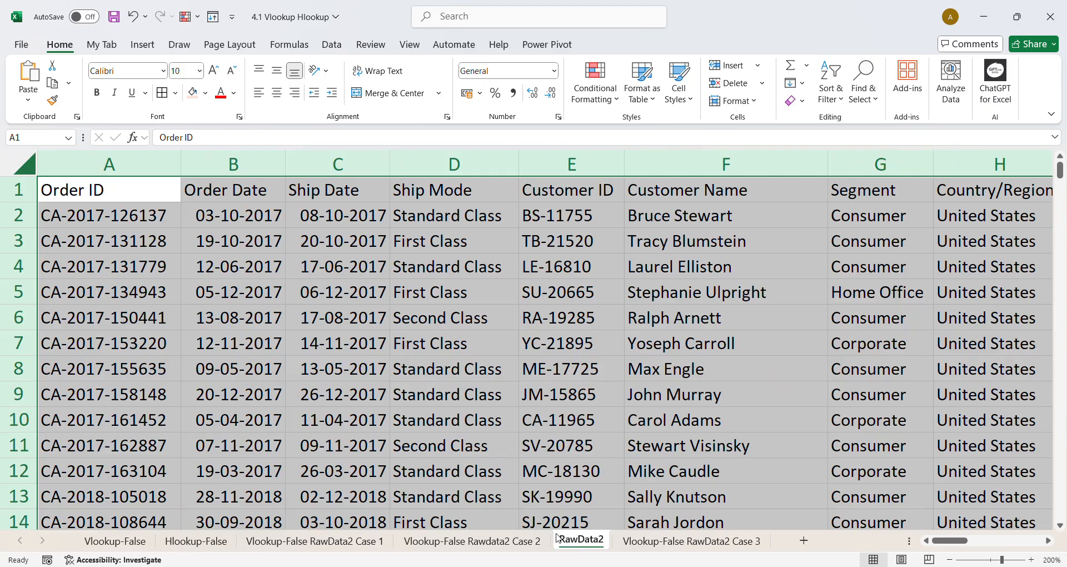
left_click(672, 542)
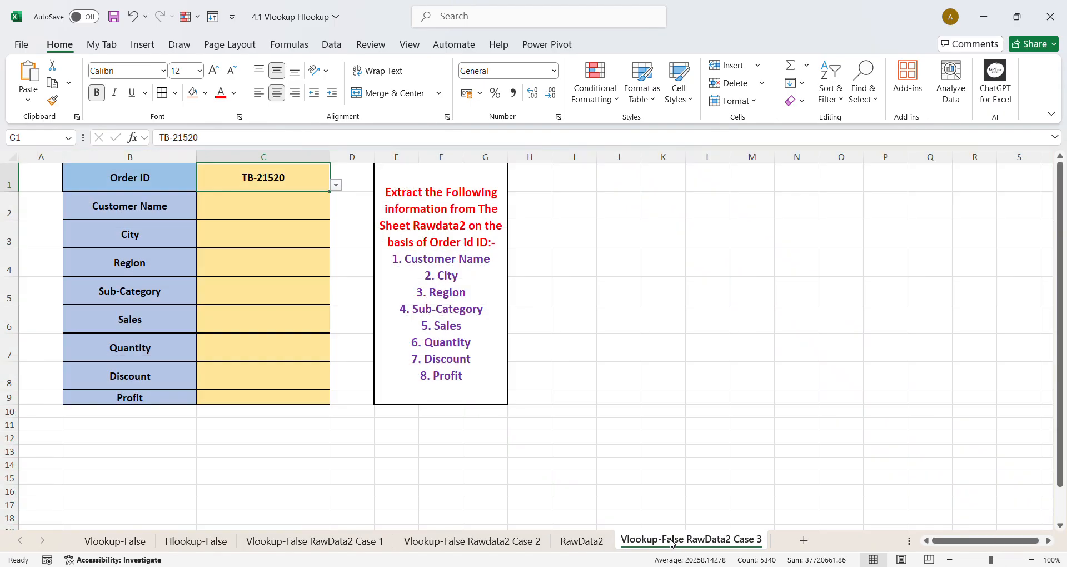
left_click(584, 541)
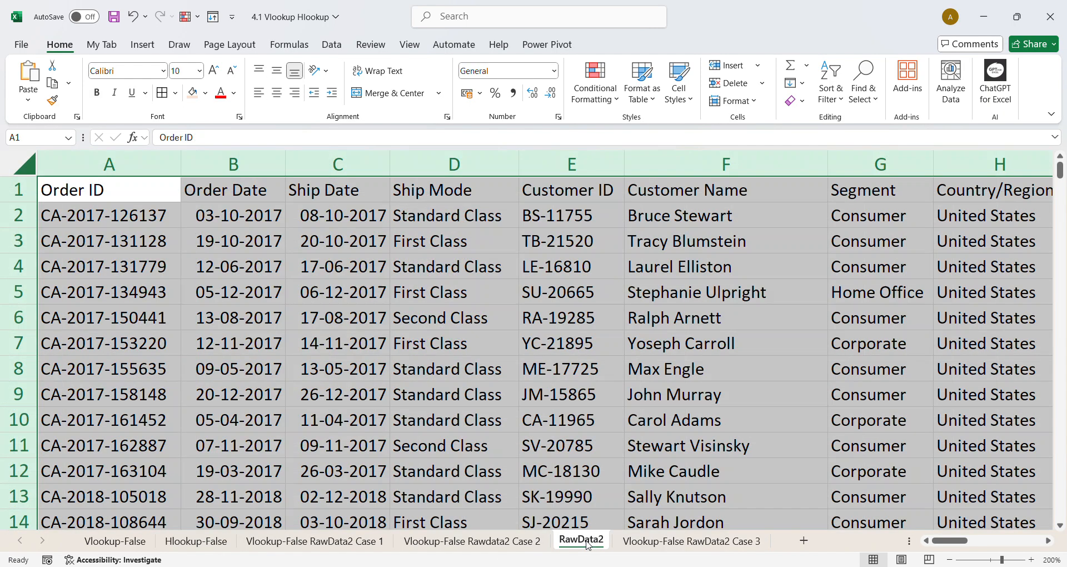
scroll(106, 355, "down", 4)
scroll(120, 357, "up", 4)
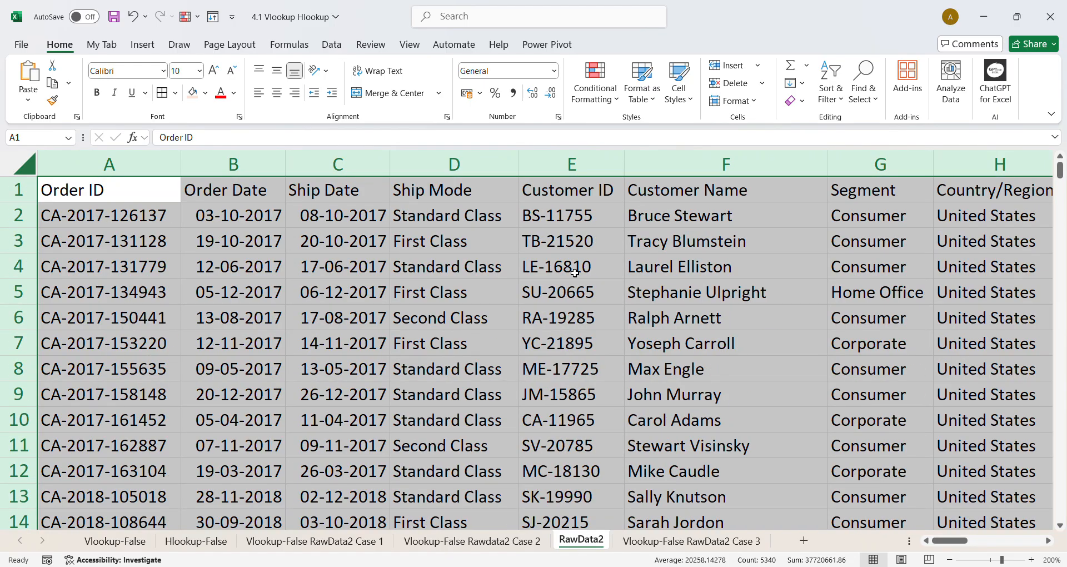
left_click(691, 540)
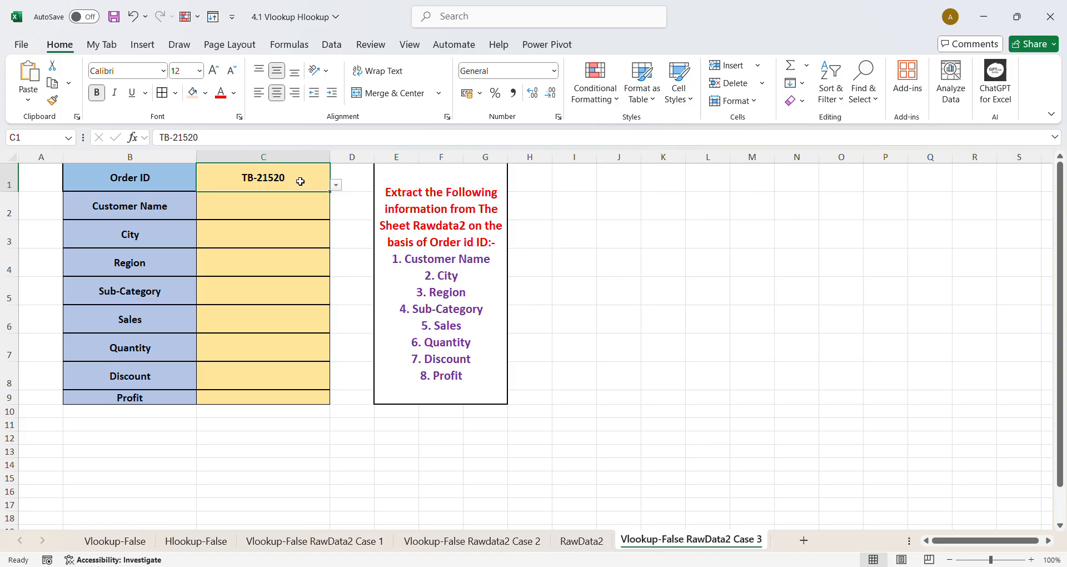
Set the source of C1's data validation list to RawData2 cells A2:A267 and choose an order ID from the list.
left_click(331, 44)
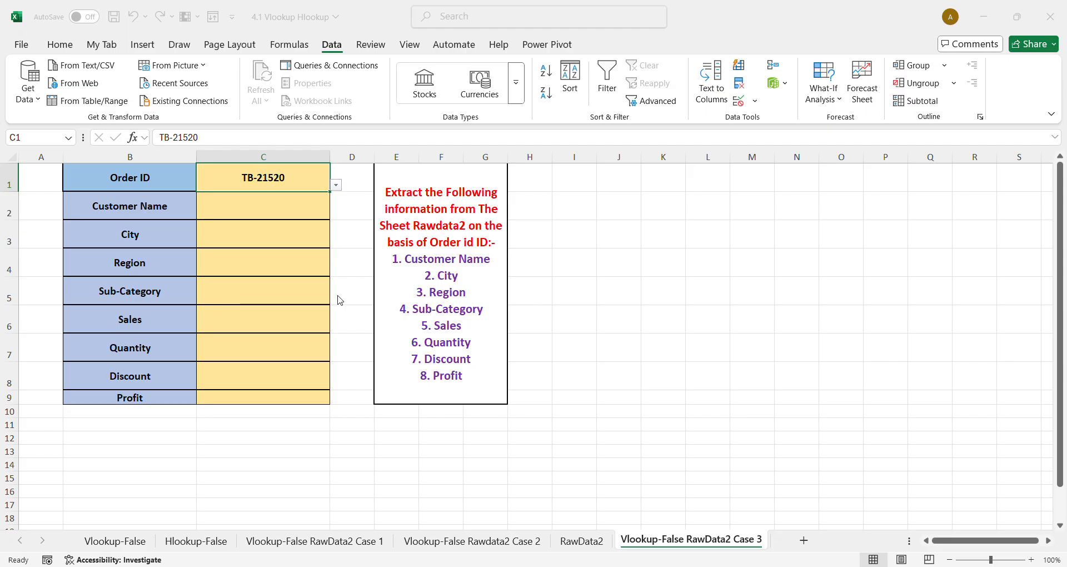
left_click(581, 540)
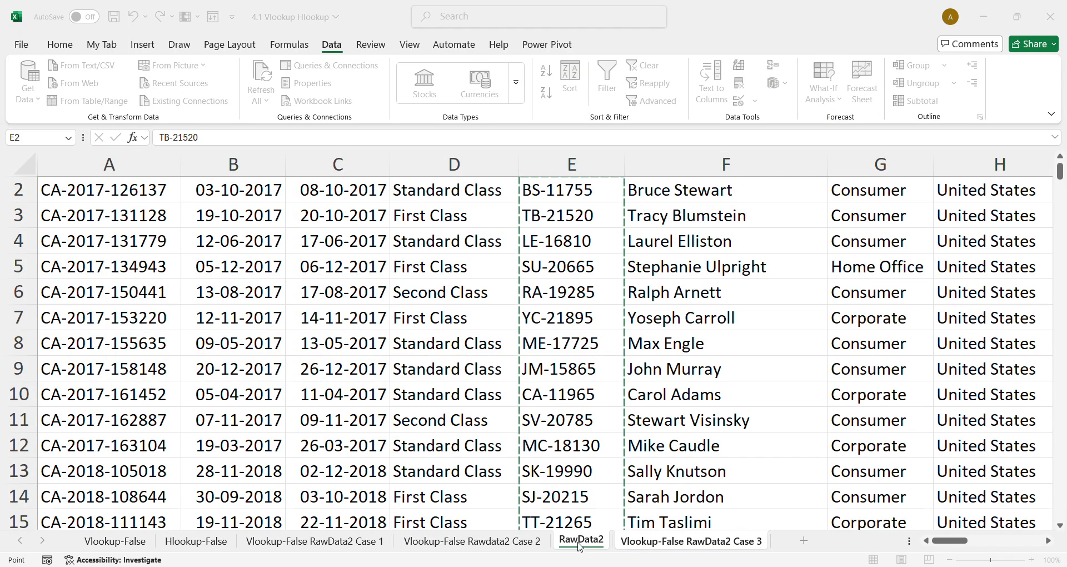
scroll(55, 244, "up", 1)
left_click(66, 219)
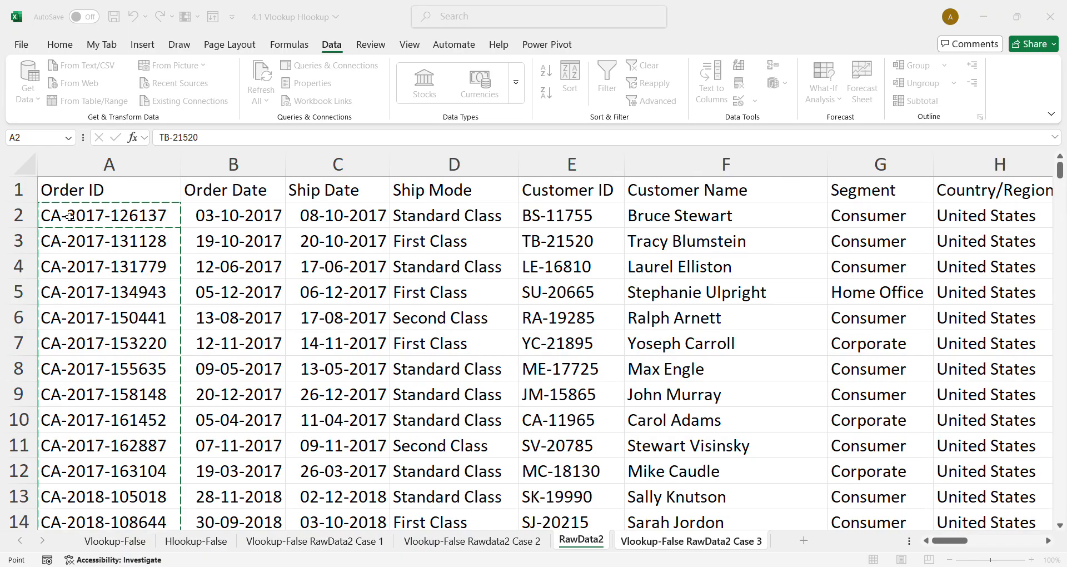
key("ctrl+shift+Down")
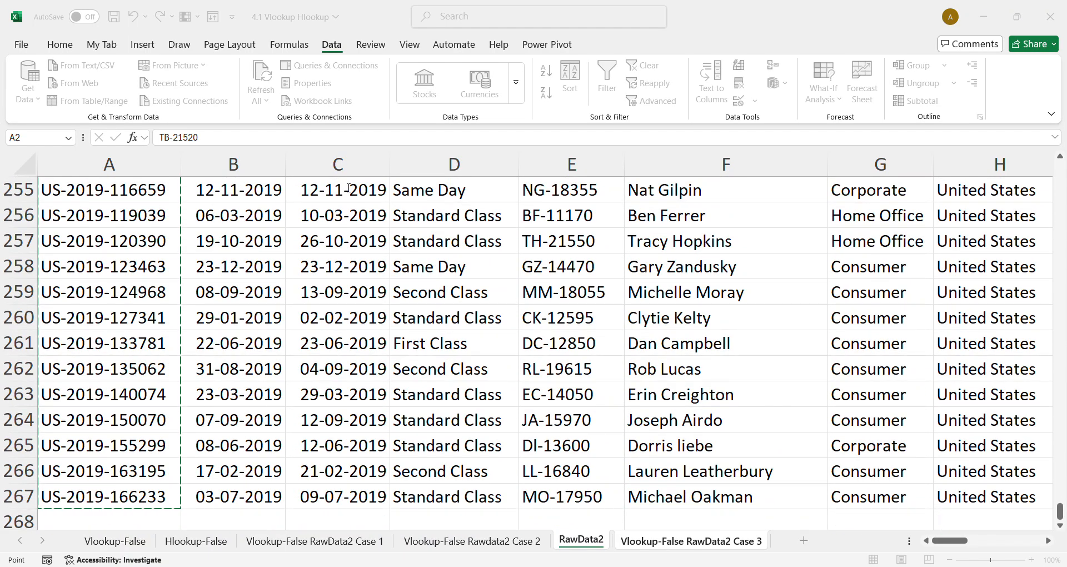
type(",")
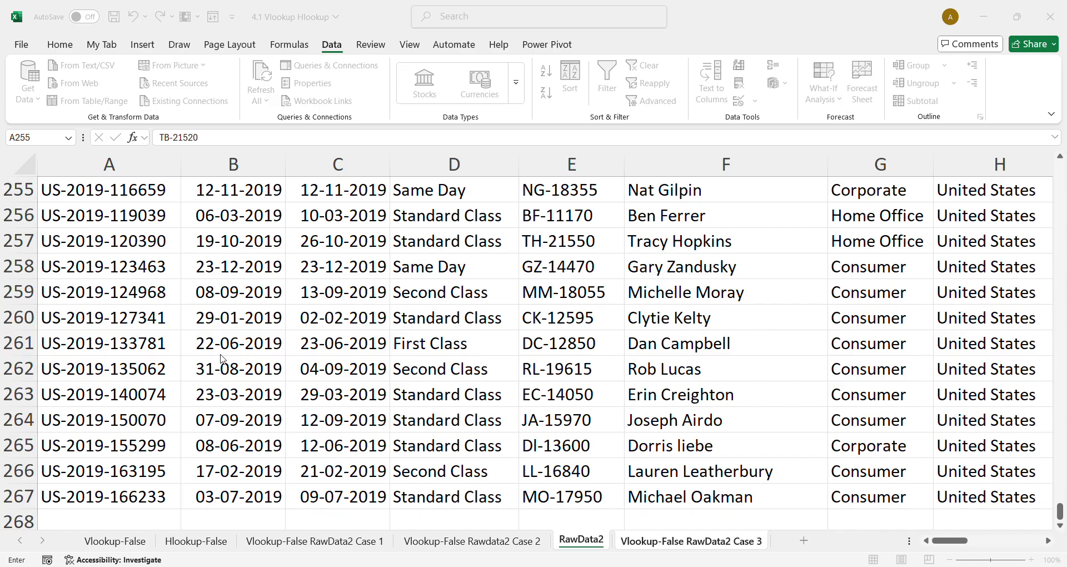
left_click(336, 375)
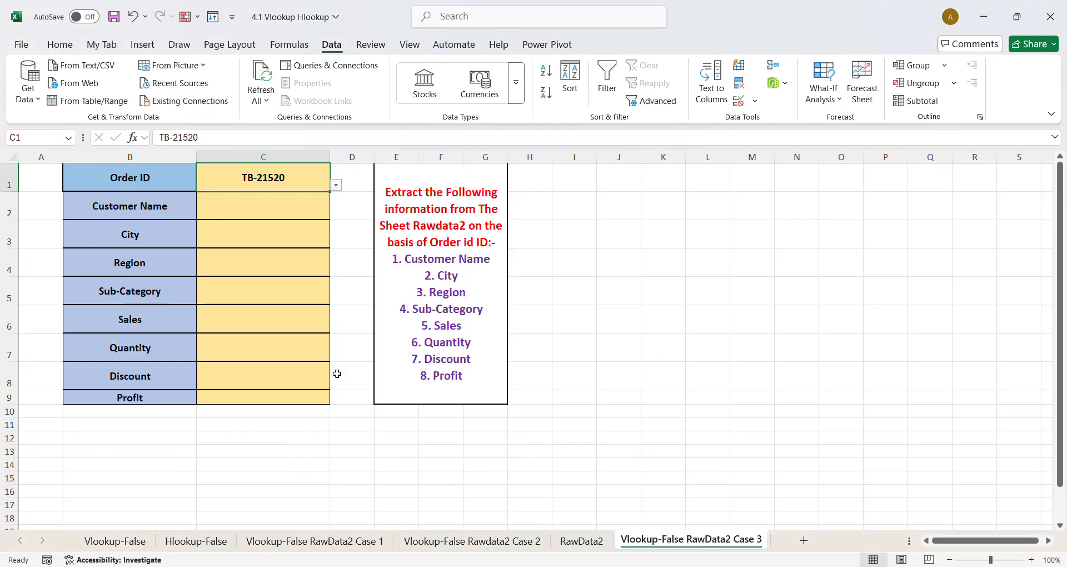
left_click(336, 187)
left_click(287, 223)
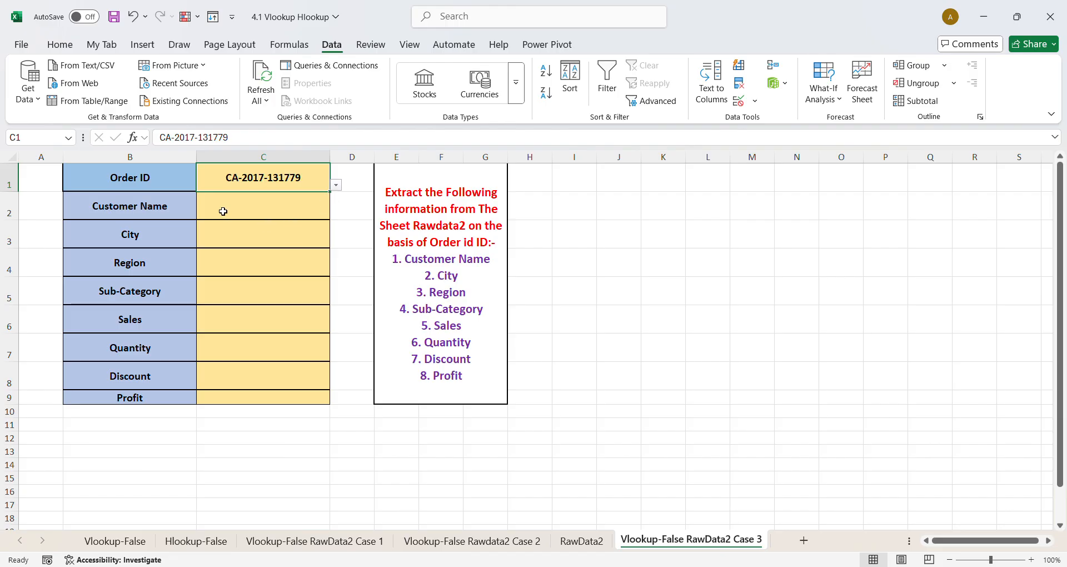
Go through the field labels from Customer Name in B2 to Profit in B9.
left_click(160, 215)
left_click(158, 241)
left_click(161, 271)
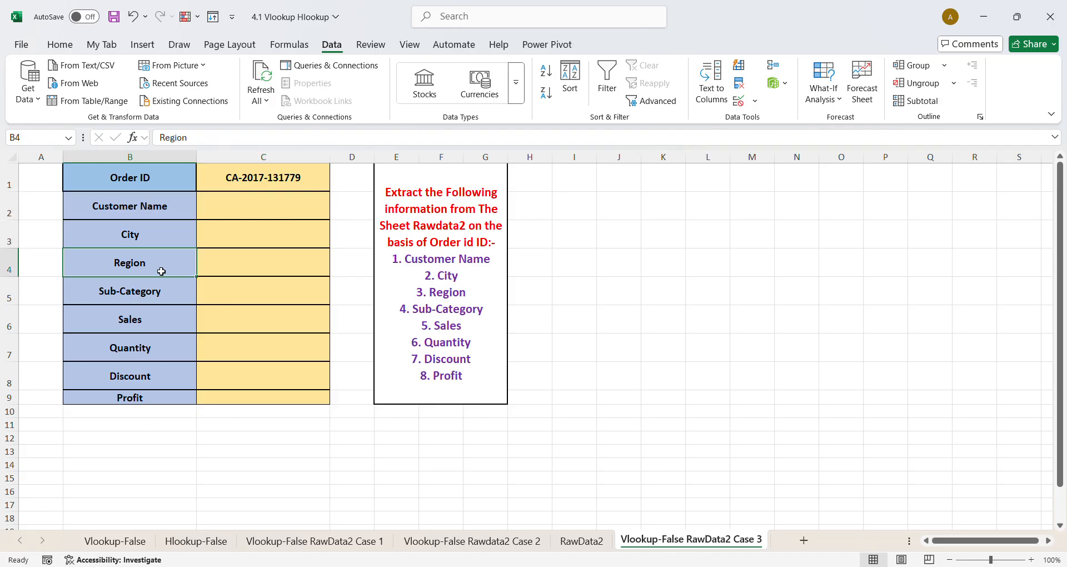
left_click(161, 297)
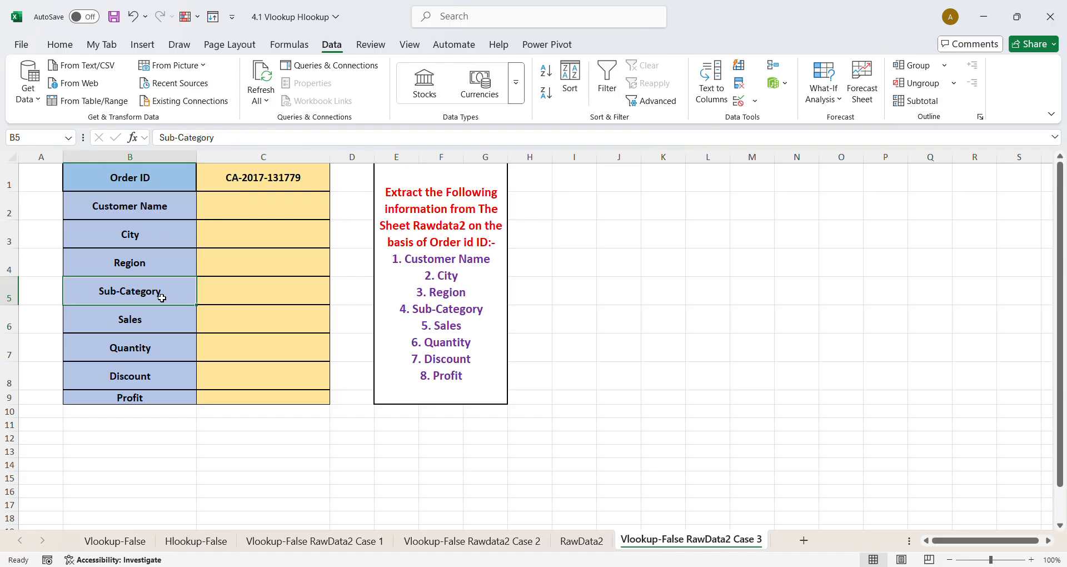
left_click(161, 327)
left_click(157, 355)
left_click(156, 382)
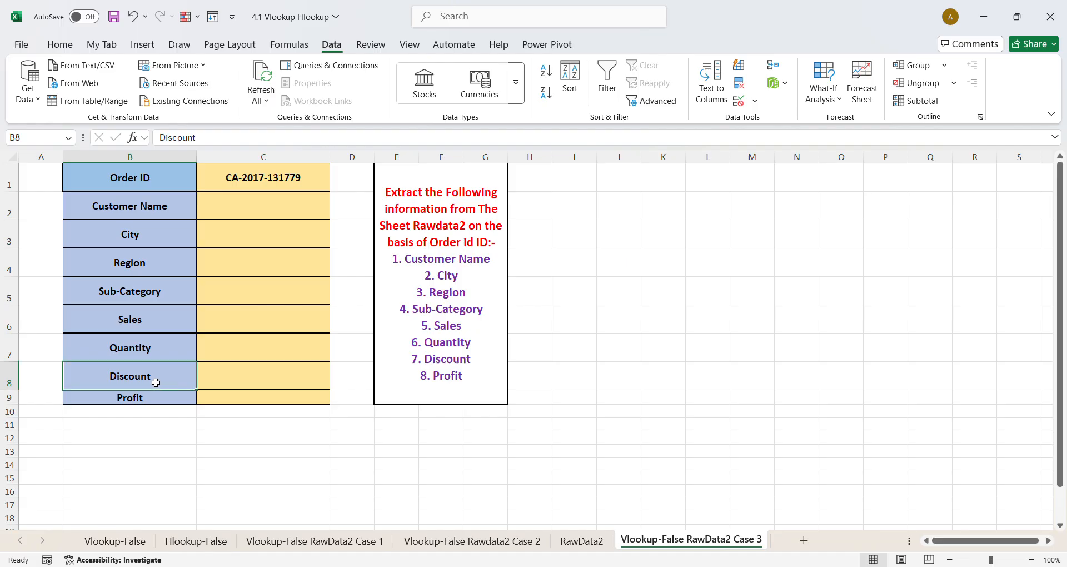
left_click(157, 398)
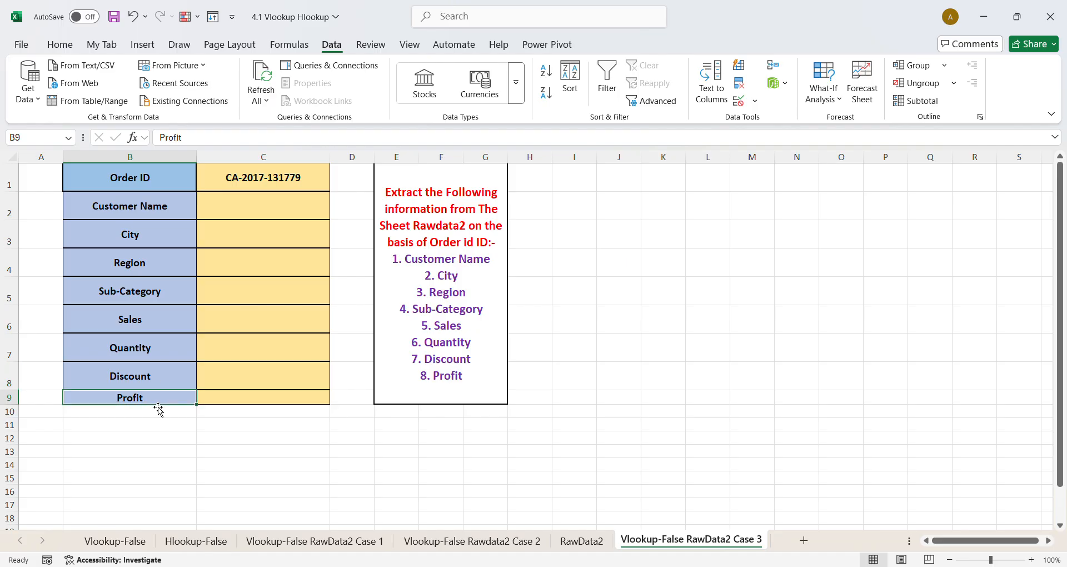
Check Customer Name's position among the RawData2 and Case 1 headers, and enter column number 6 in A2 of the Case 3 sheet.
left_click(581, 541)
scroll(150, 240, "up", 8)
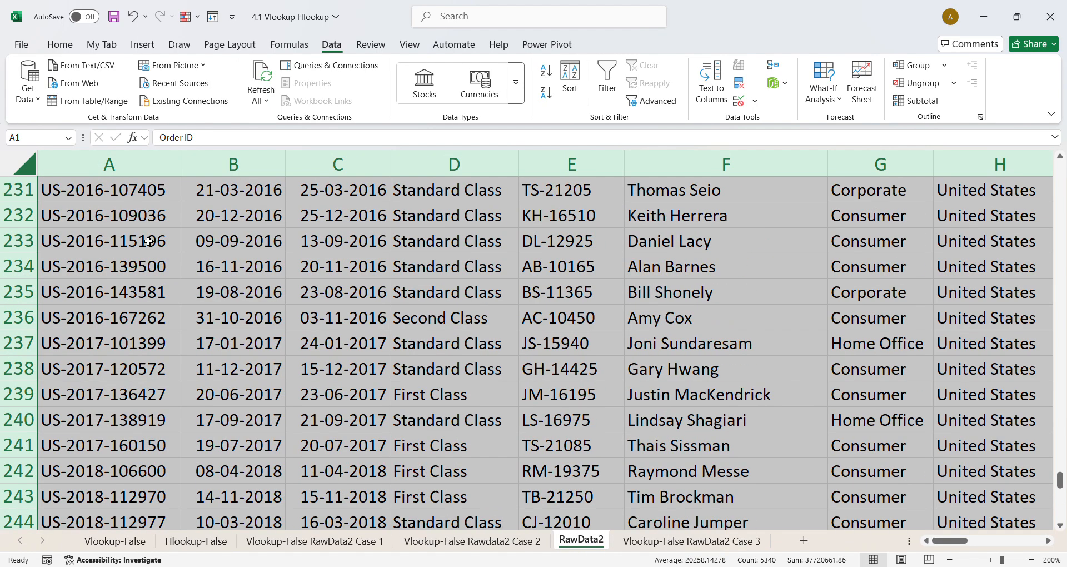
scroll(150, 241, "up", 5)
left_click_drag(1060, 459, 1058, 165)
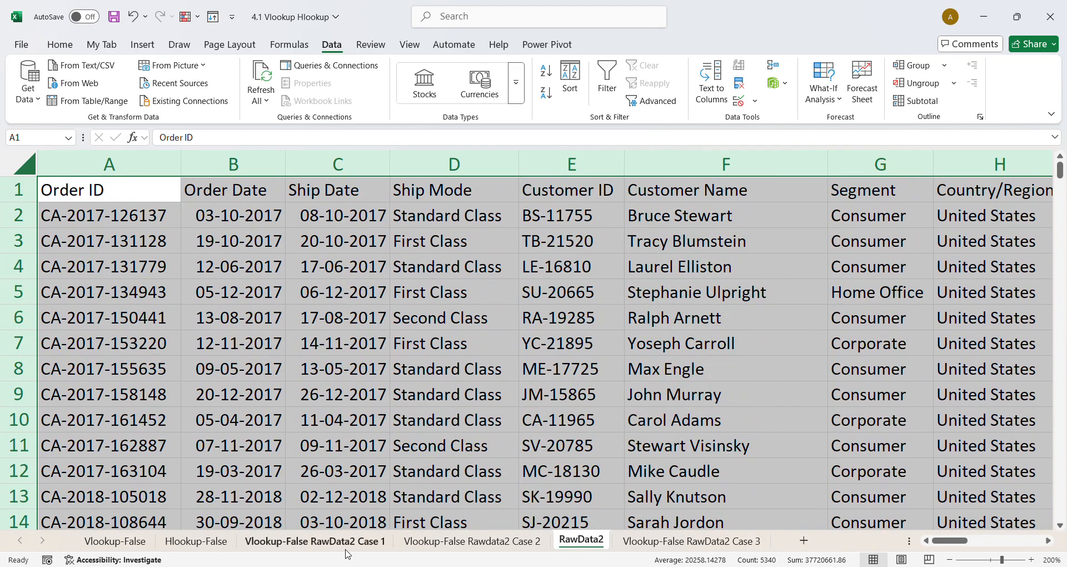
left_click(315, 541)
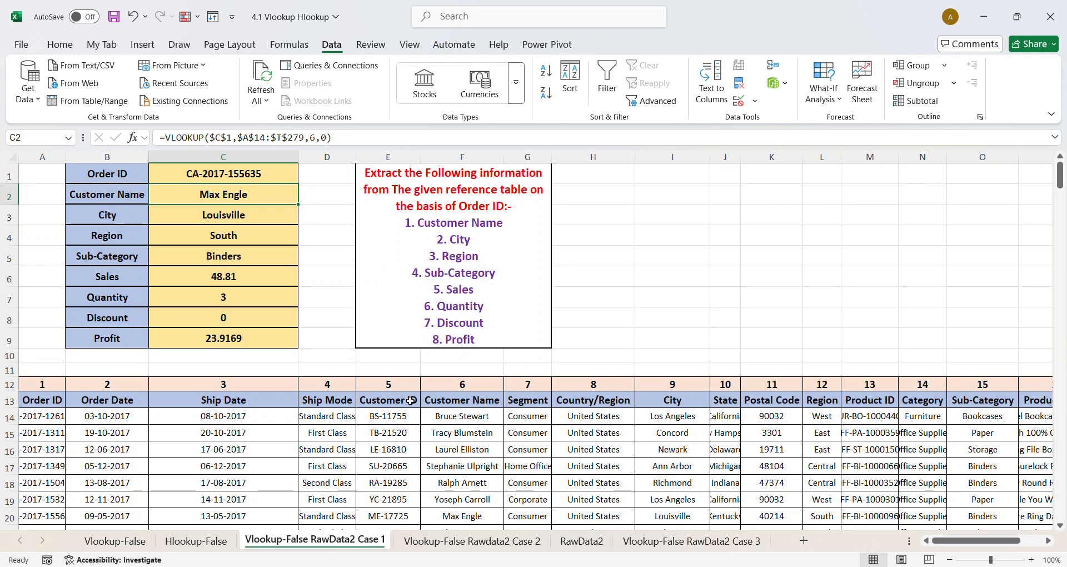
left_click(647, 541)
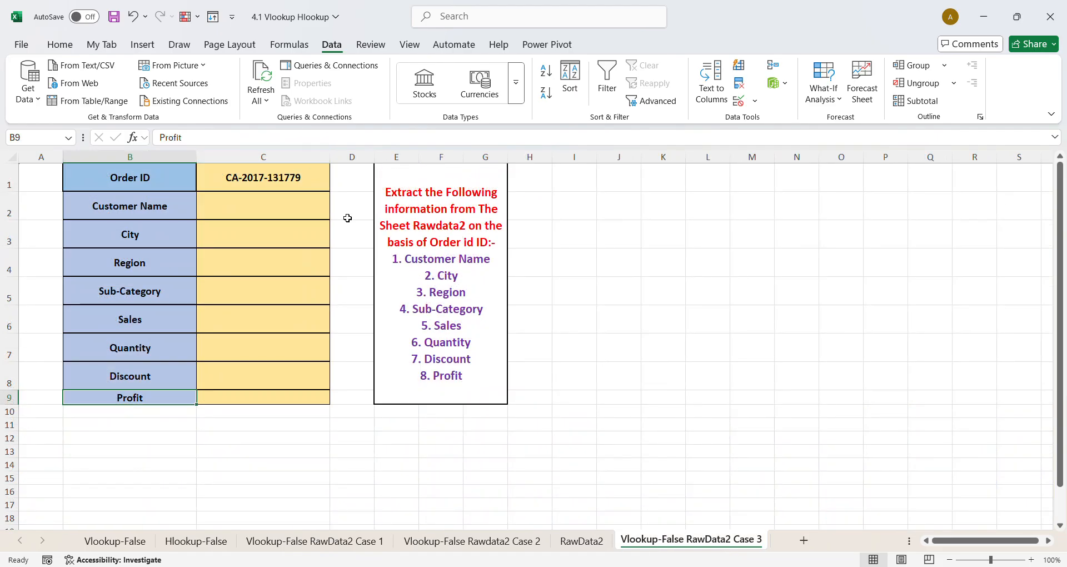
left_click(46, 210)
type("6")
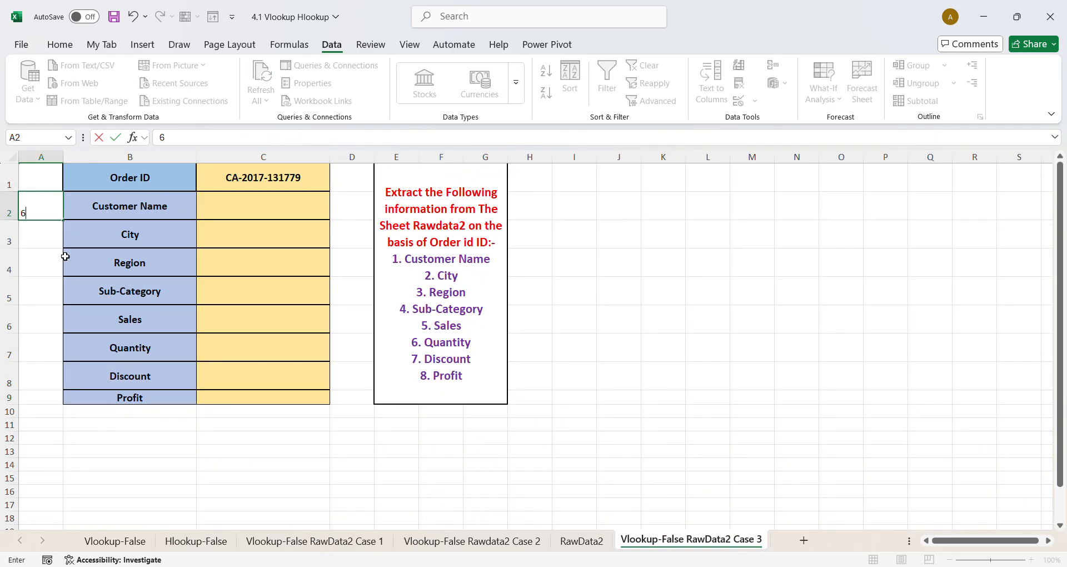
key("Return")
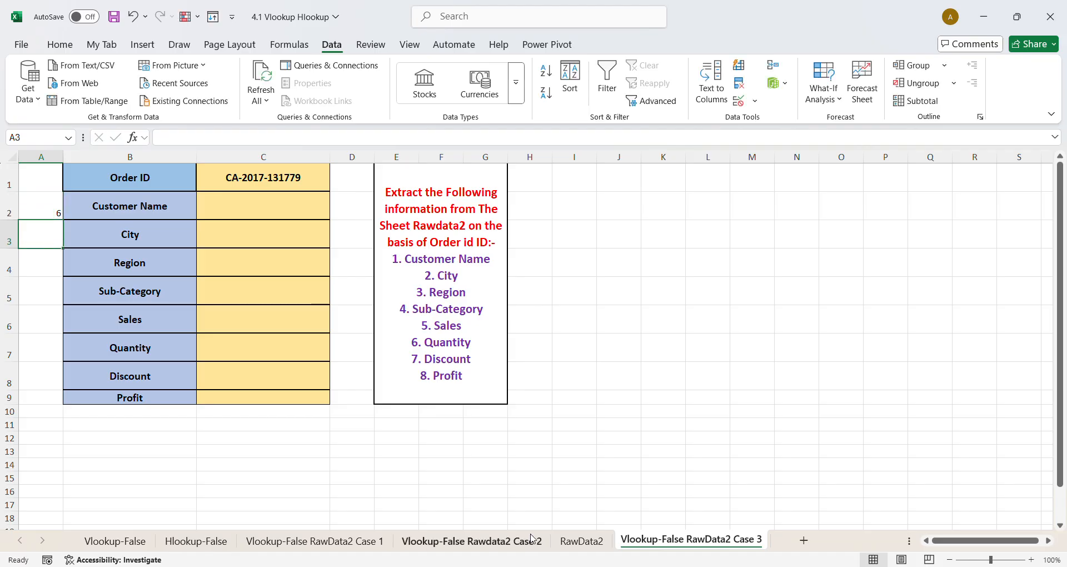
Check City's column number on the Case 1 sheet and enter 9 in A3 of the Case 3 sheet.
left_click(332, 547)
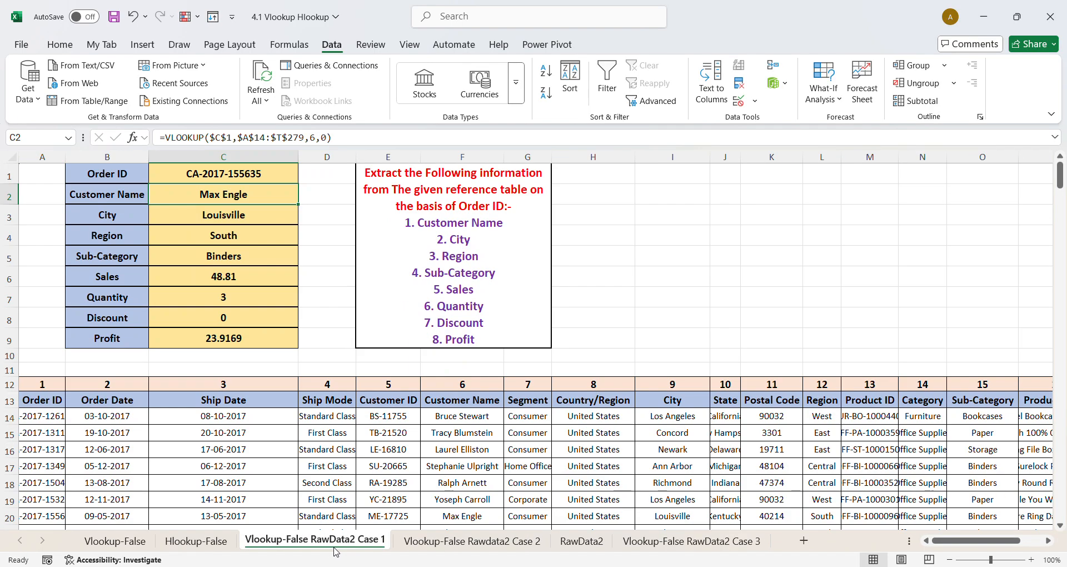
left_click(582, 540)
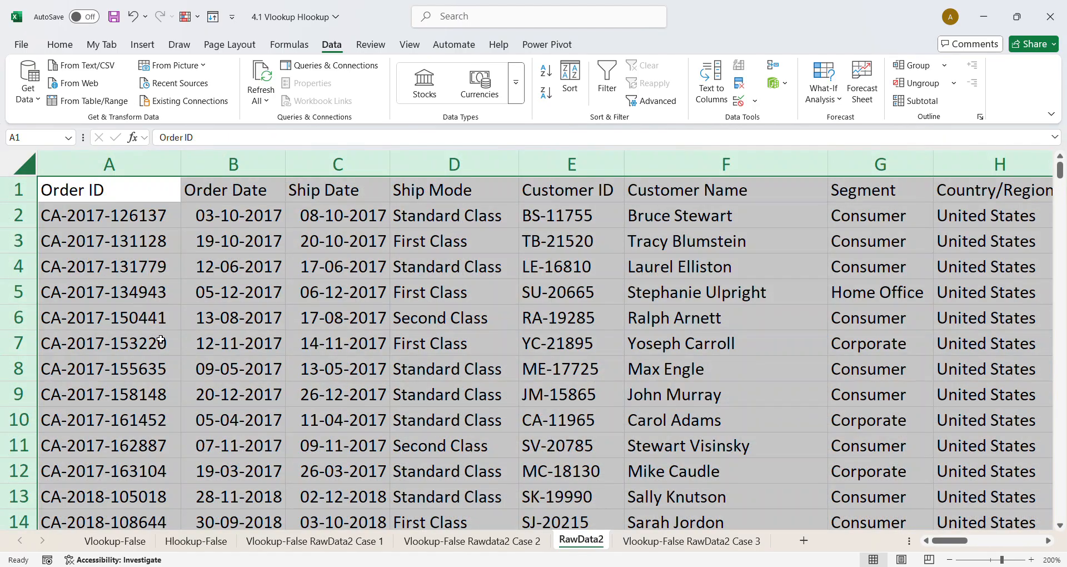
key("ctrl+Page_Down")
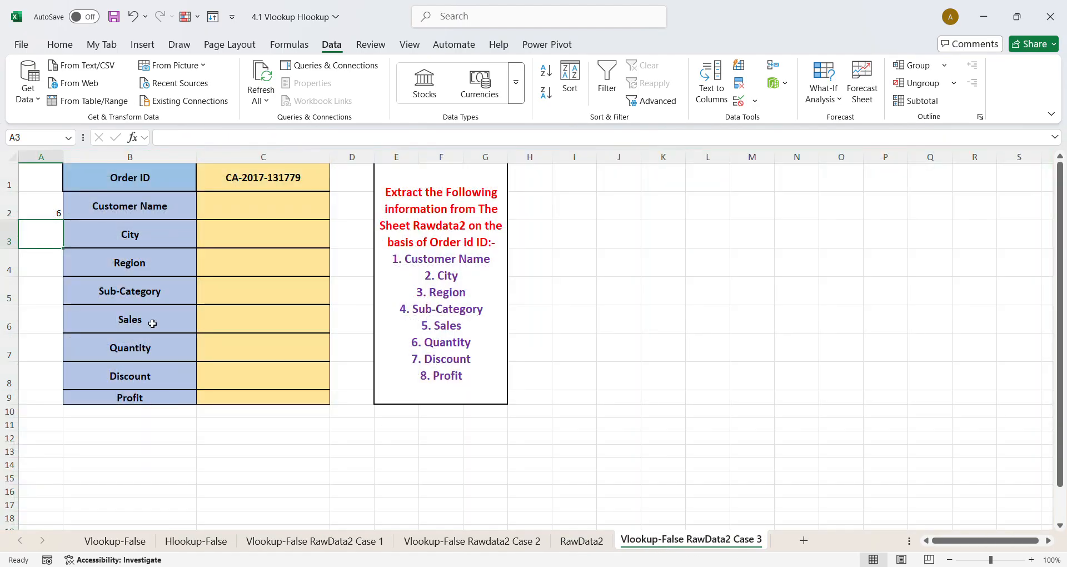
type("9")
key("Return")
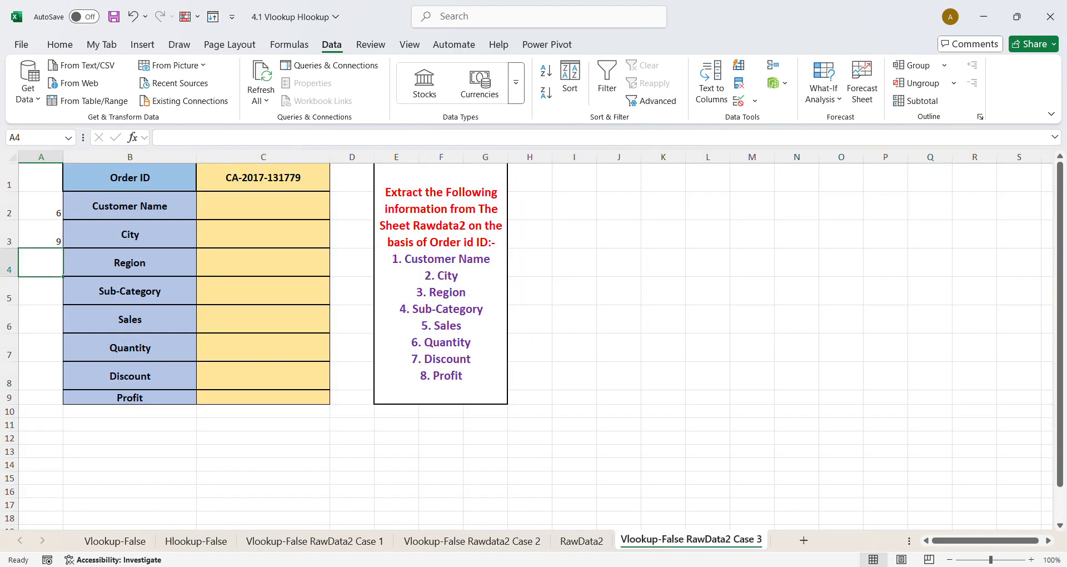
Look up the Region and Sub-Category column numbers on the Case 1 sheet, and enter 12 in A4 and 15 in A5 of Case 3.
left_click(567, 542)
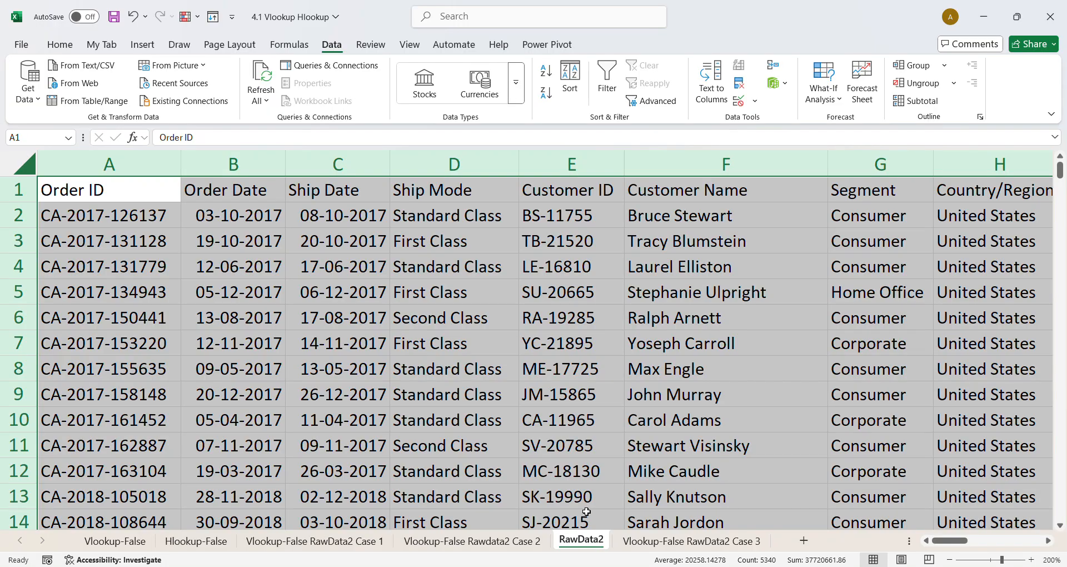
left_click(372, 541)
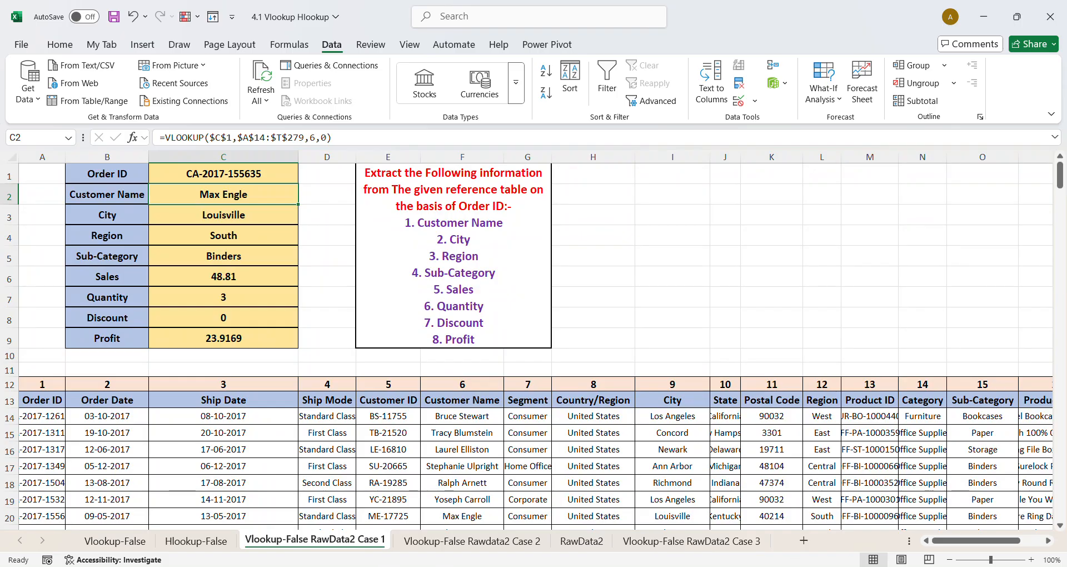
left_click(581, 540)
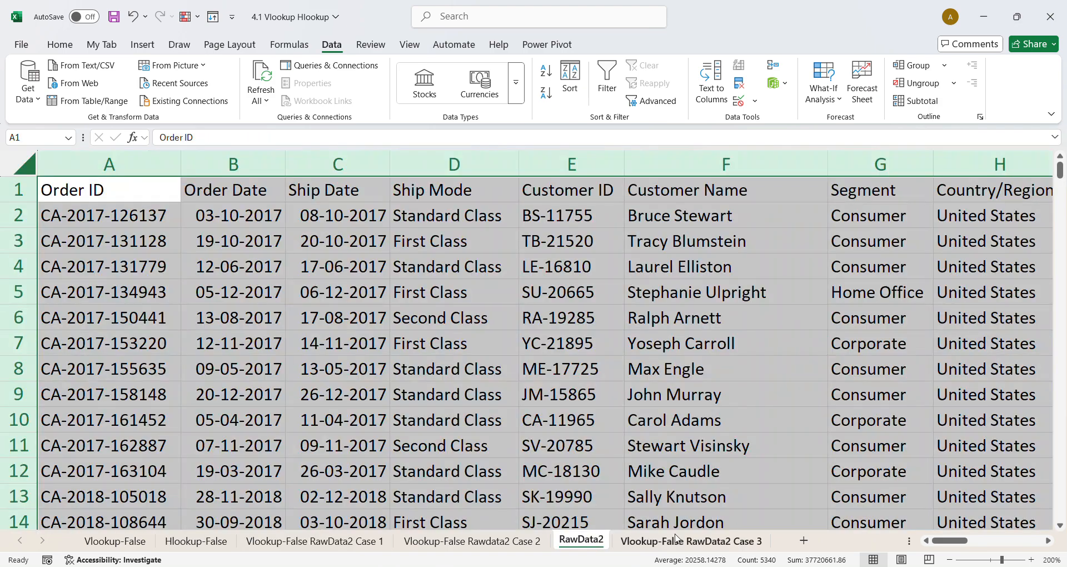
left_click(692, 541)
type("12")
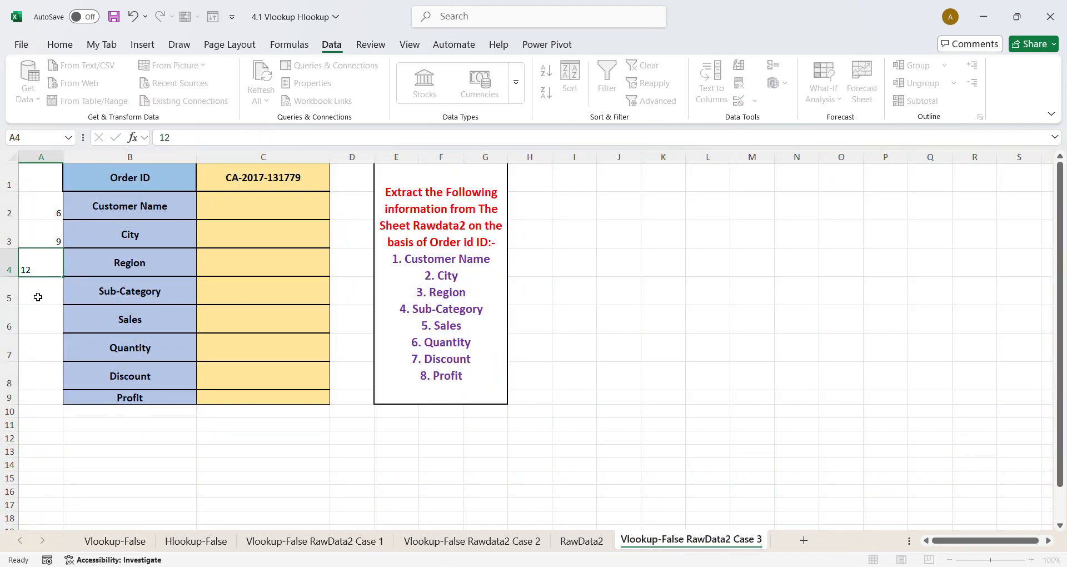
key("Return")
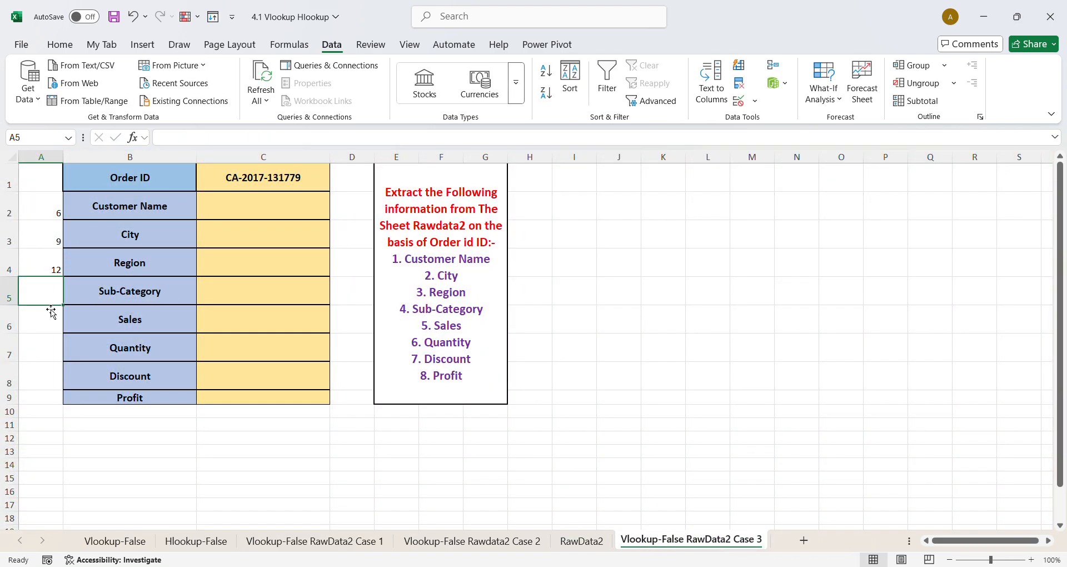
type("15")
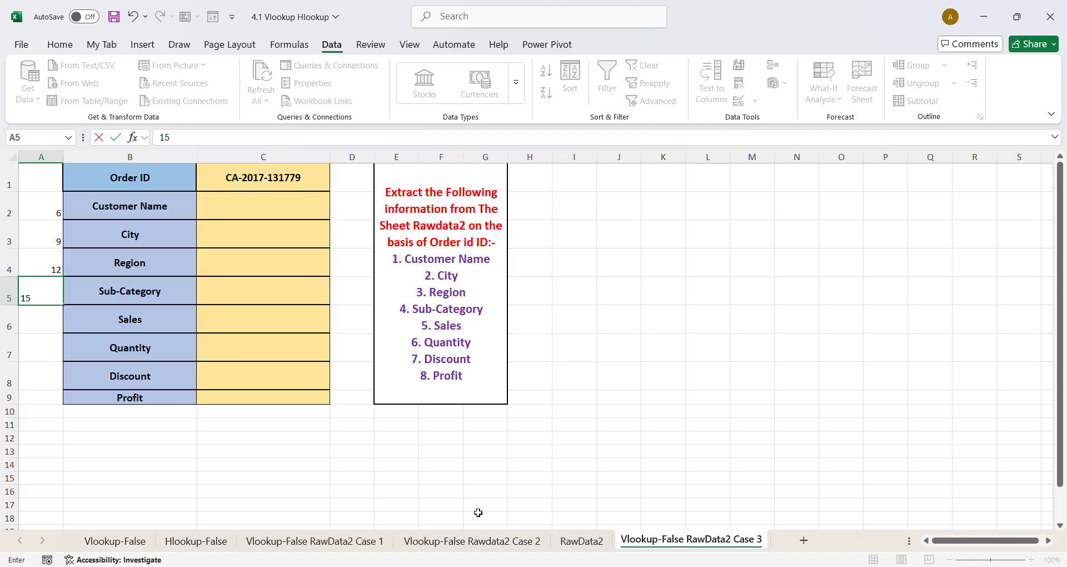
Look up the Sales and Quantity column numbers on the Case 1 sheet, and enter 17 in A6 and 18 in A7 of Case 3.
left_click(365, 540)
mouse_move(995, 538)
left_mouse_down()
mouse_move(1022, 538)
mouse_move(973, 538)
left_mouse_up()
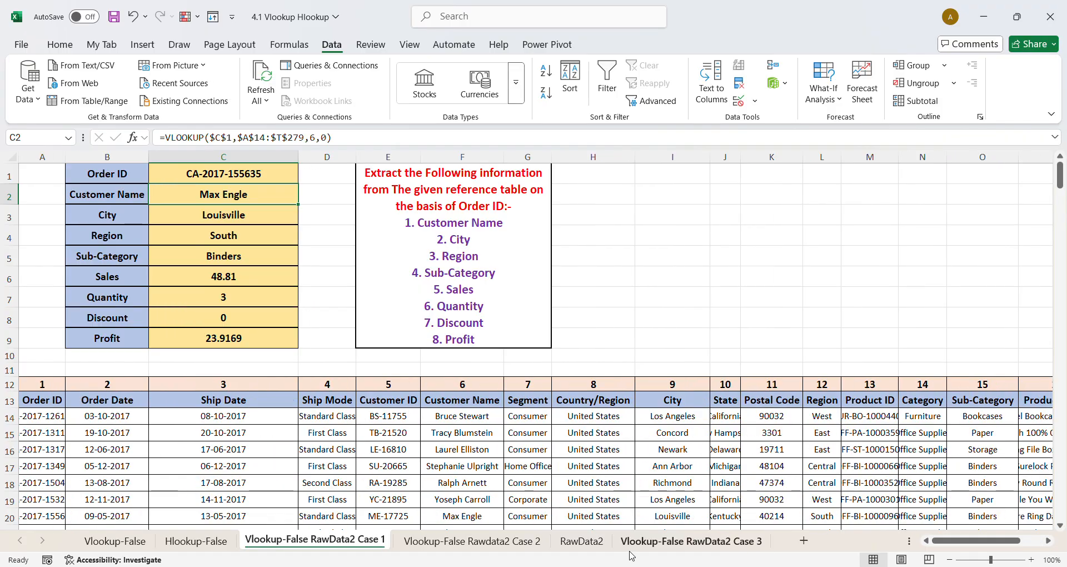
left_click(691, 540)
left_click(50, 319)
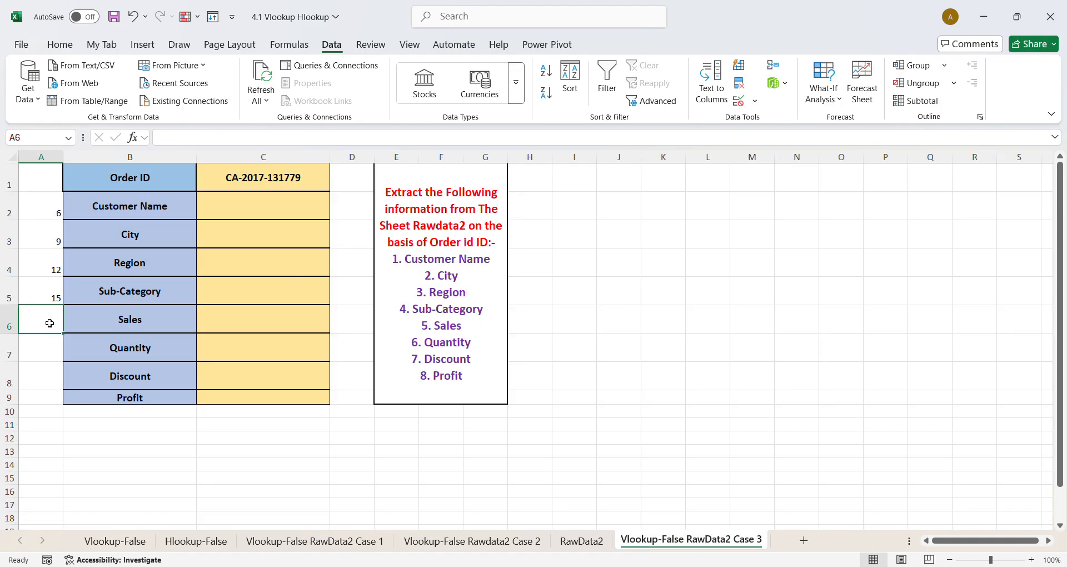
type("17")
left_click(59, 345)
type("18")
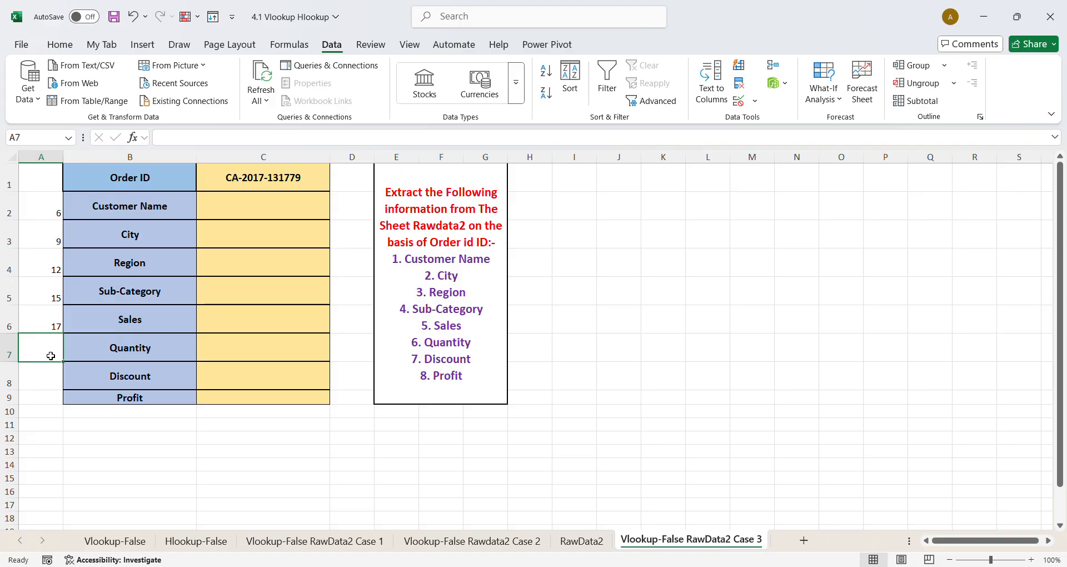
Enter column number 19 for Discount in A8 and 20 for Profit in A9.
left_click(59, 378)
type("18")
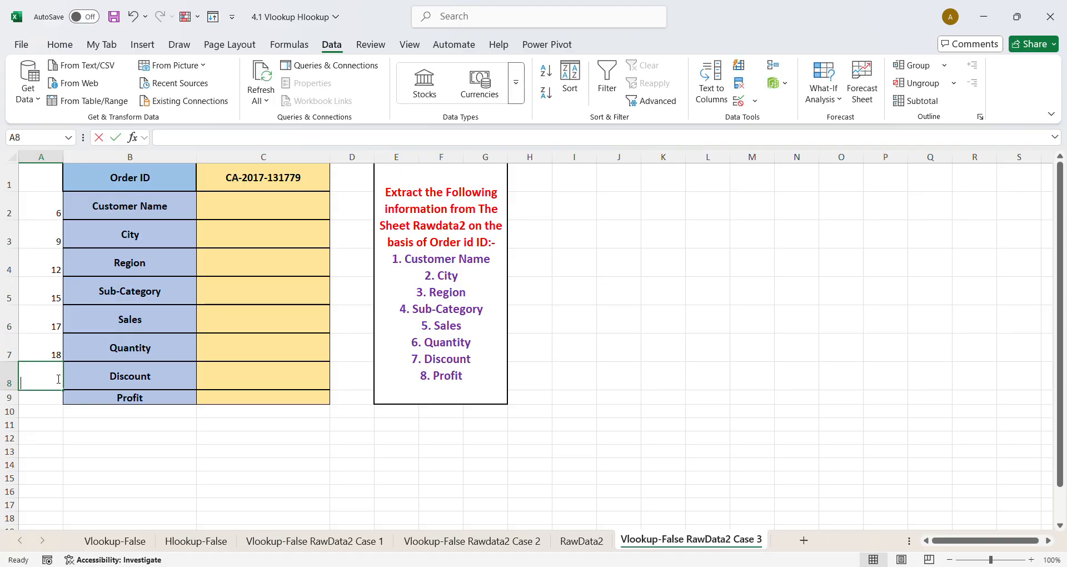
type("9")
left_click(57, 403)
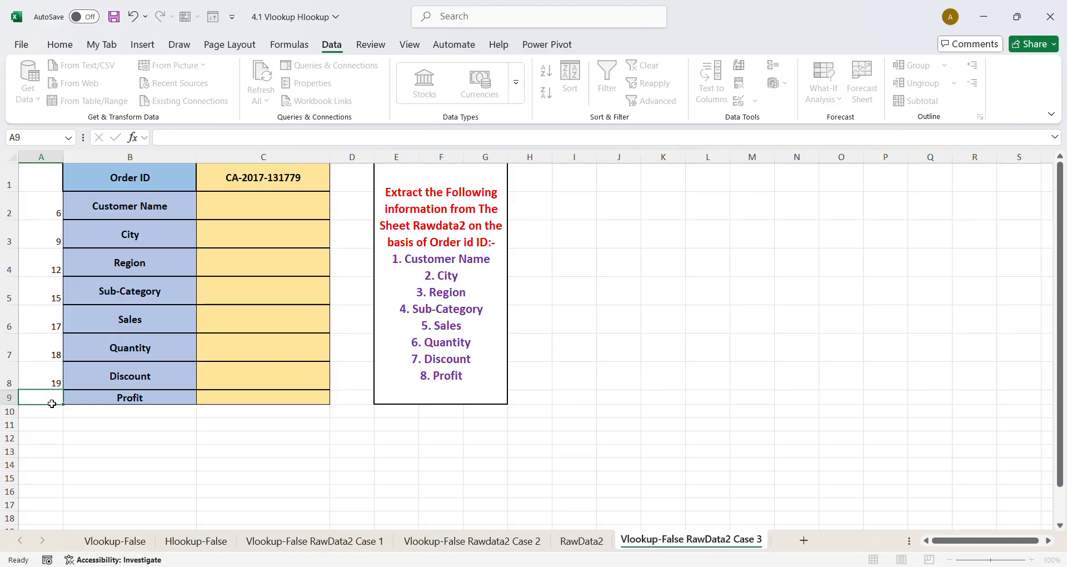
type("20")
left_click_drag(90, 454, 99, 443)
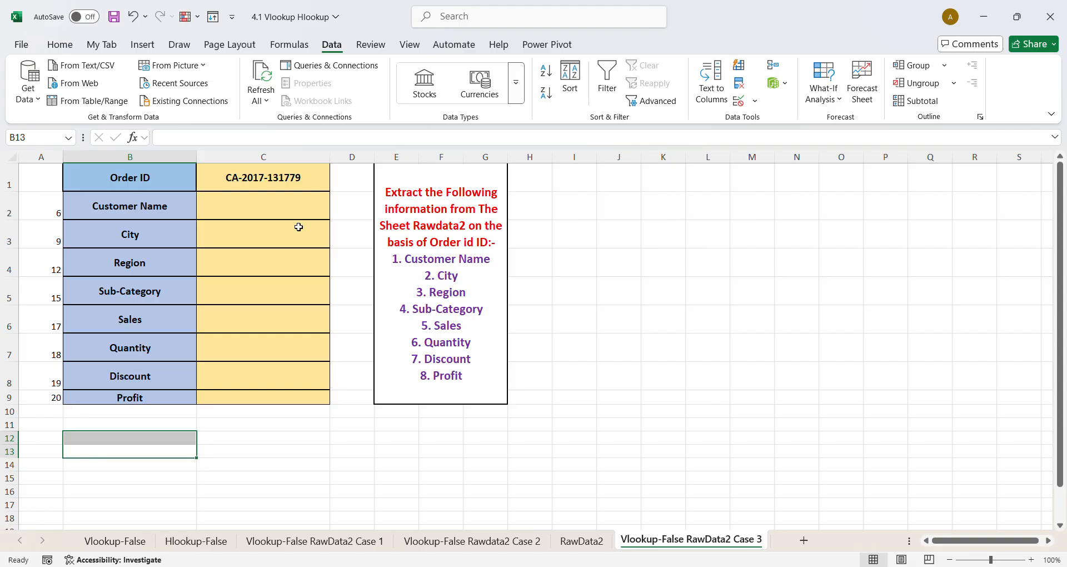
Name the RawData2 data range from A2 through the last row and column, without the headers, as table5.
left_click(270, 214)
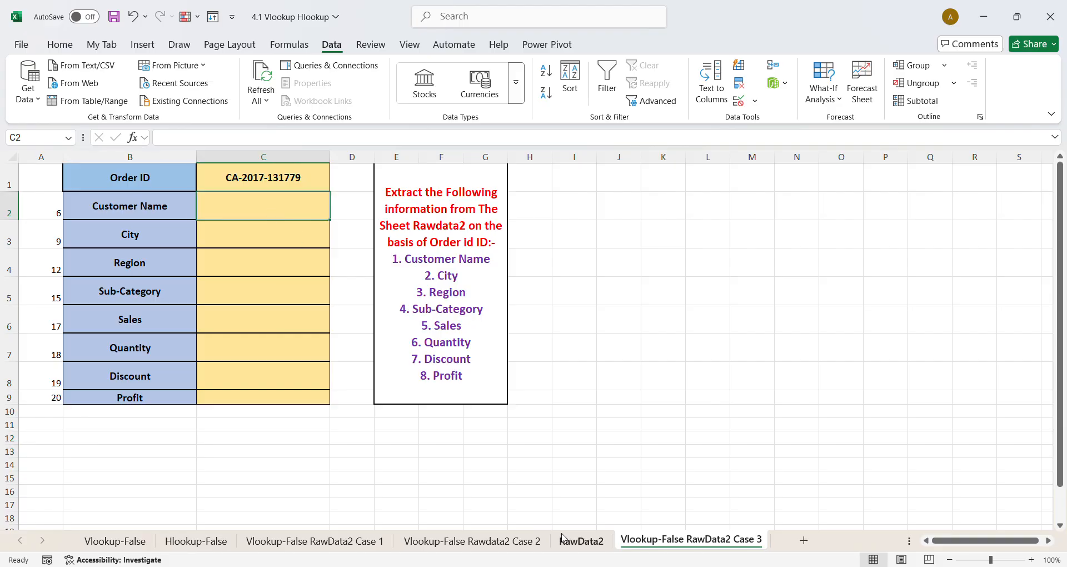
left_click(581, 541)
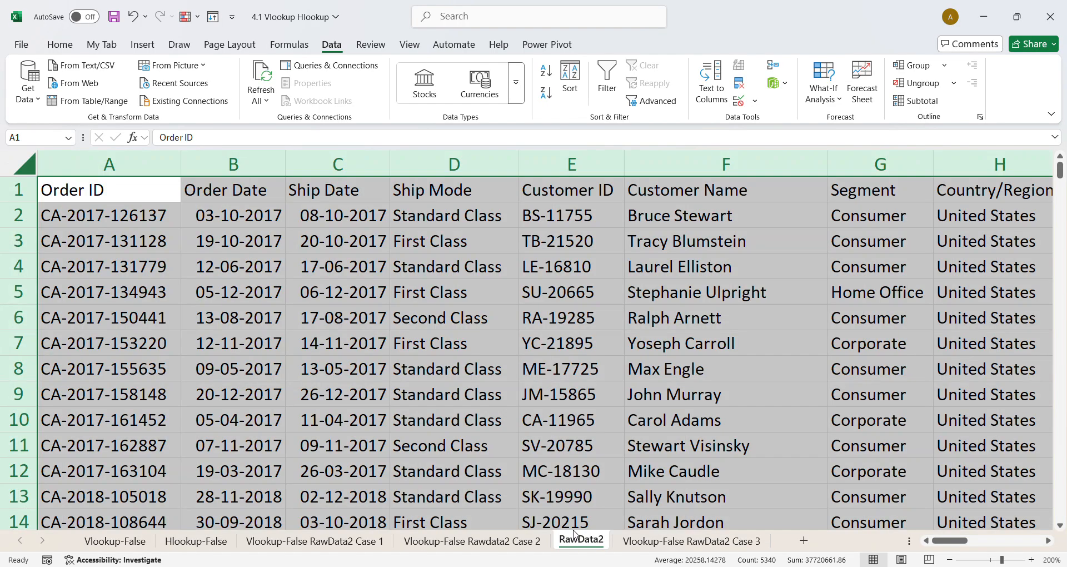
left_click(77, 215)
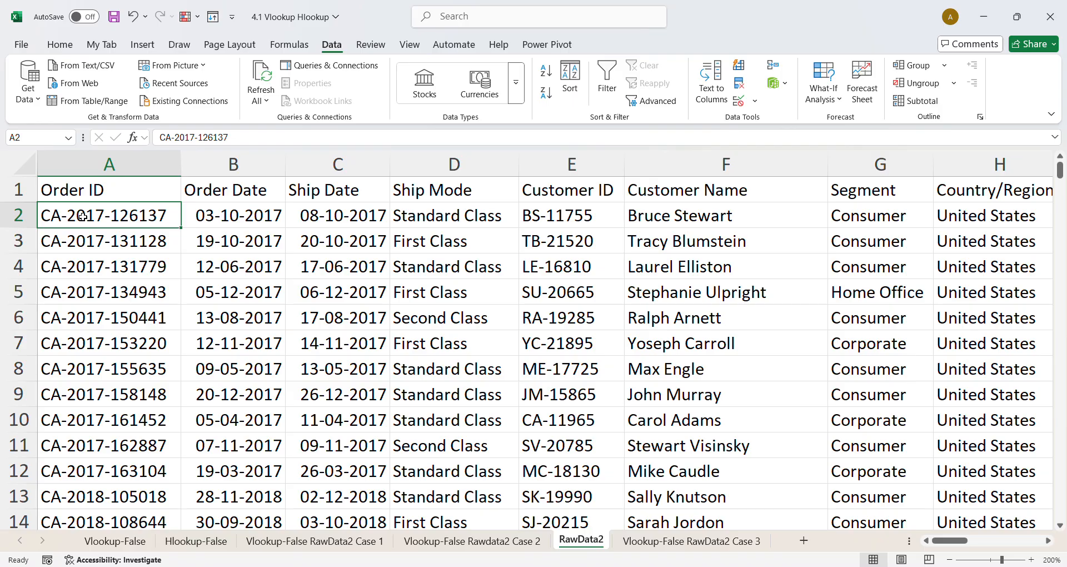
key("ctrl+shift+Down")
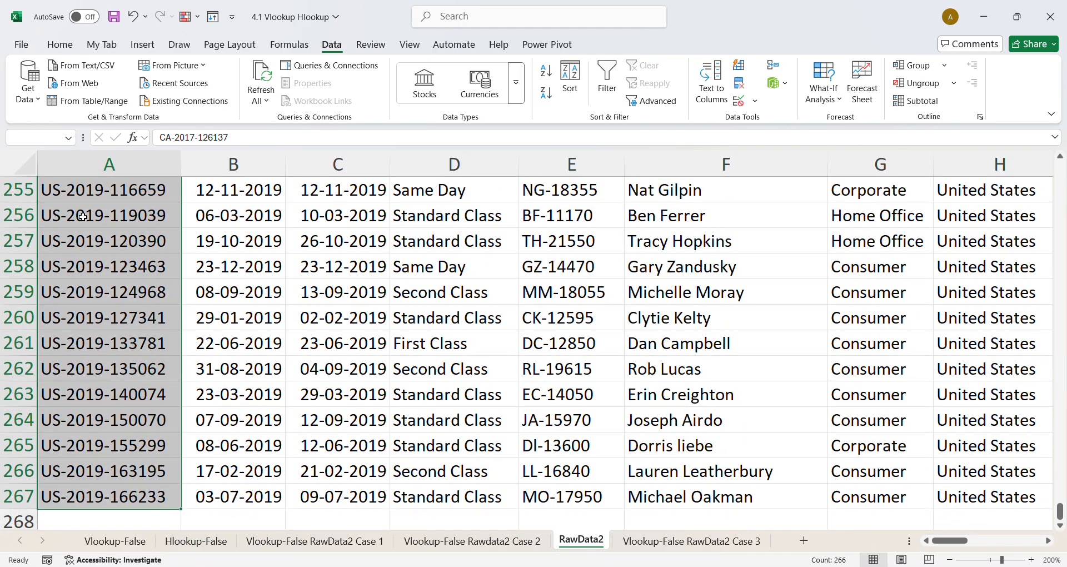
key("ctrl+shift+Right")
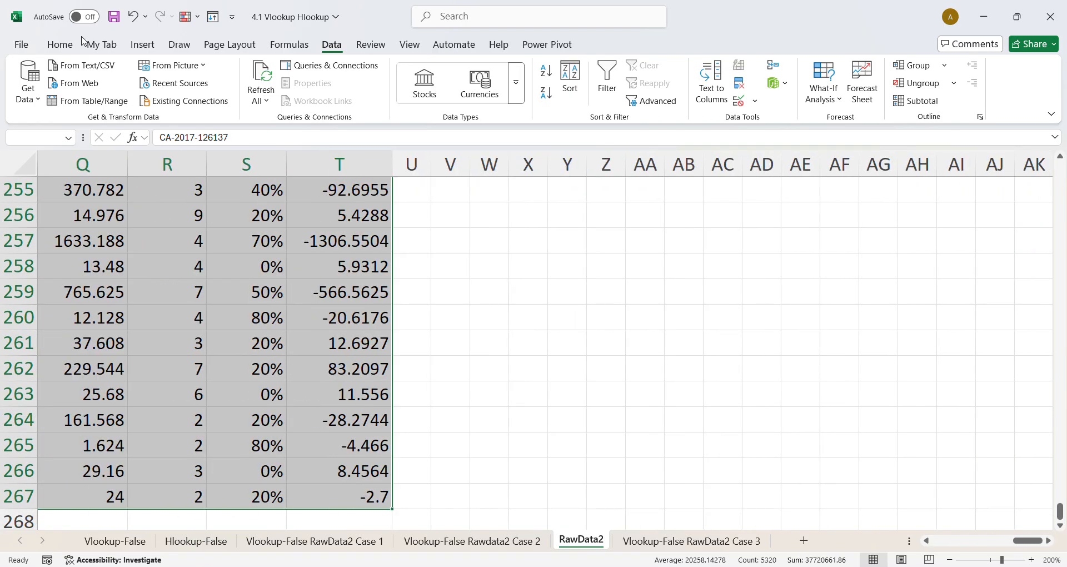
left_click(56, 140)
type("table5")
key("Return")
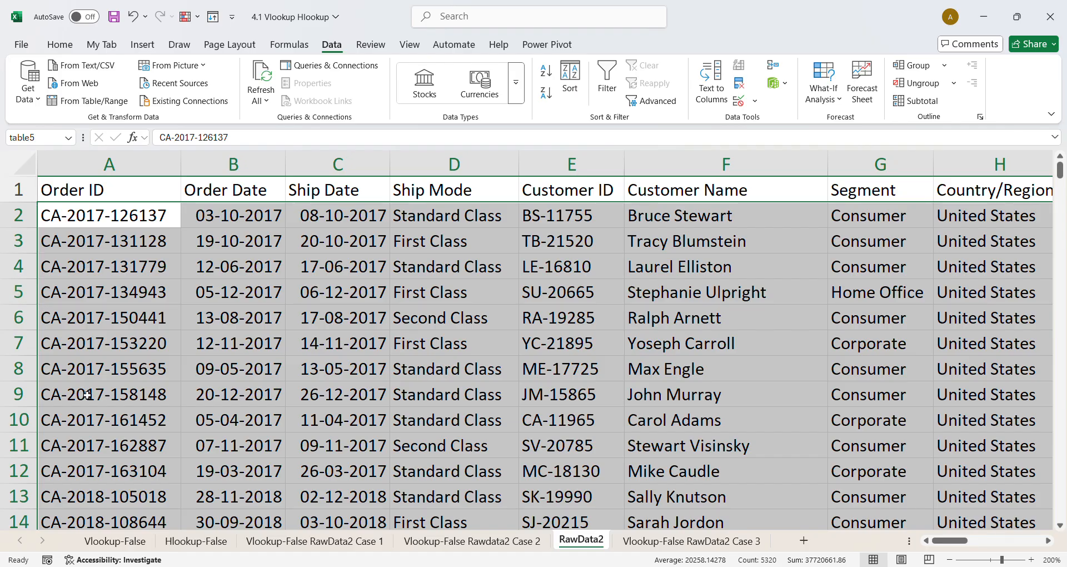
Enter =VLOOKUP(C1,table5,6,0) in C2 of the Case 3 sheet to return the Customer Name.
left_click(667, 537)
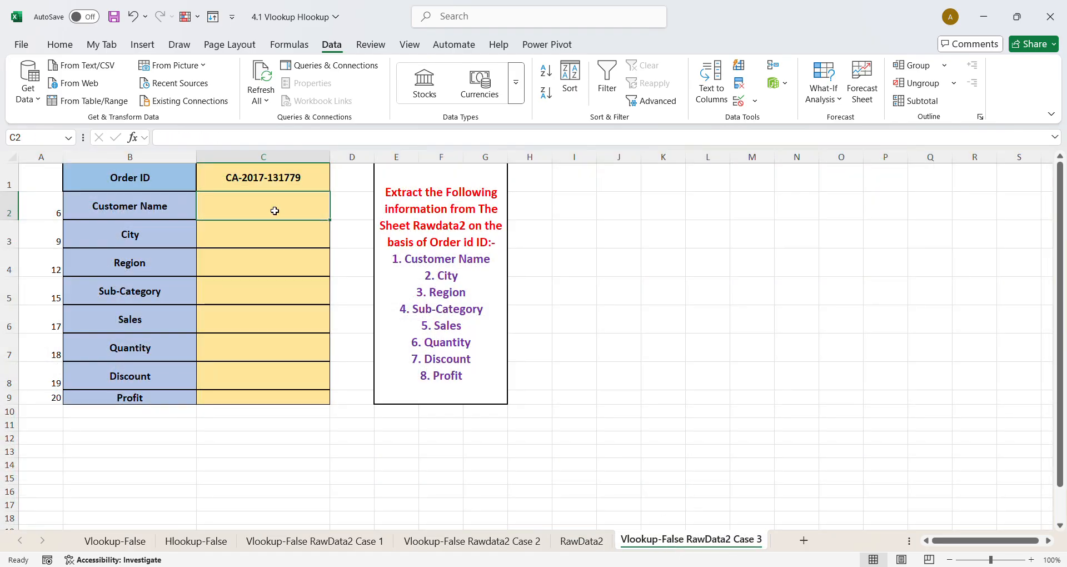
type("=vl")
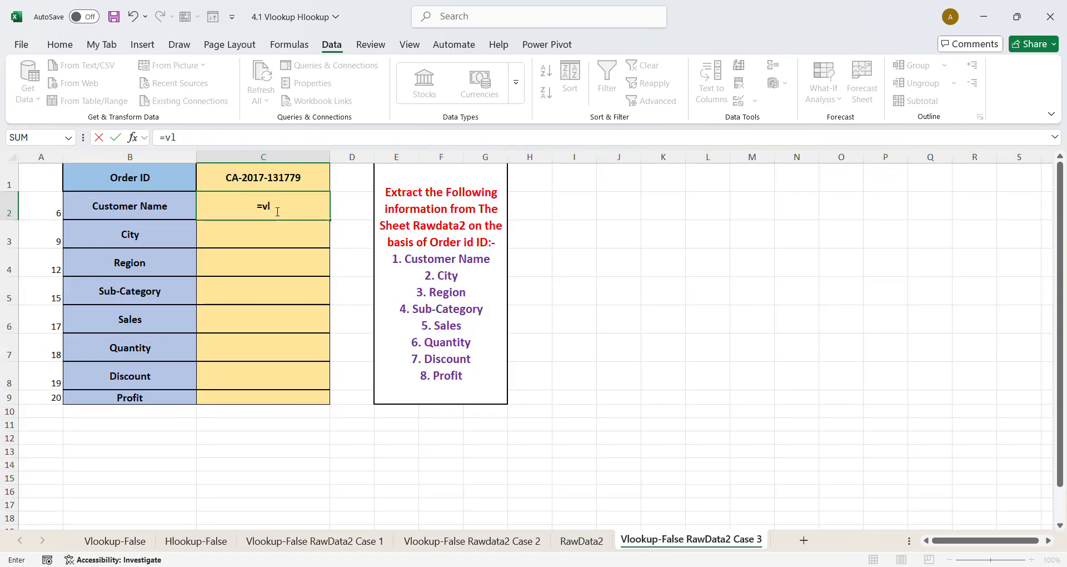
key("Tab")
left_click(265, 179)
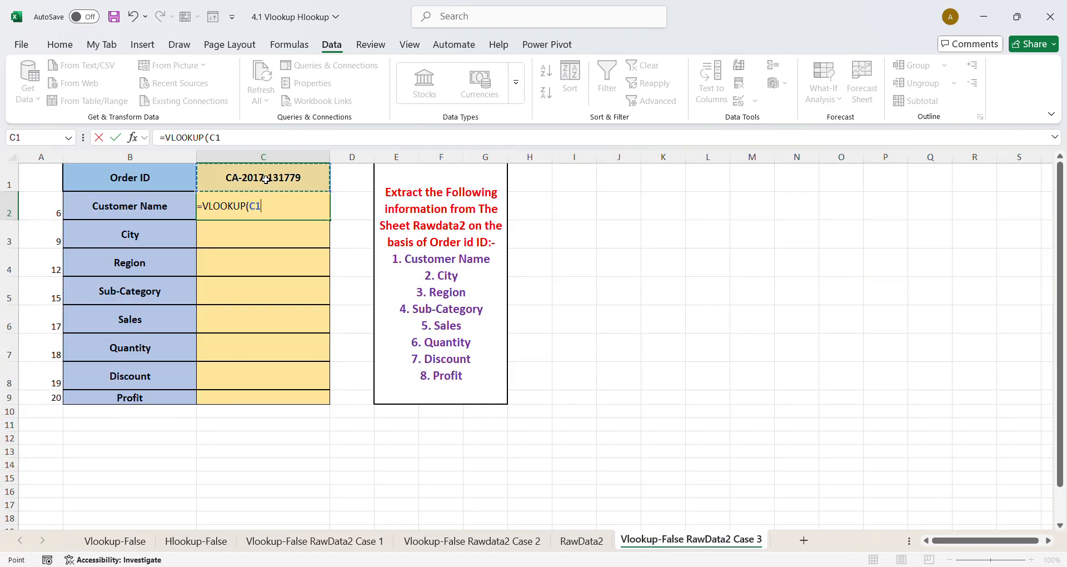
type(",")
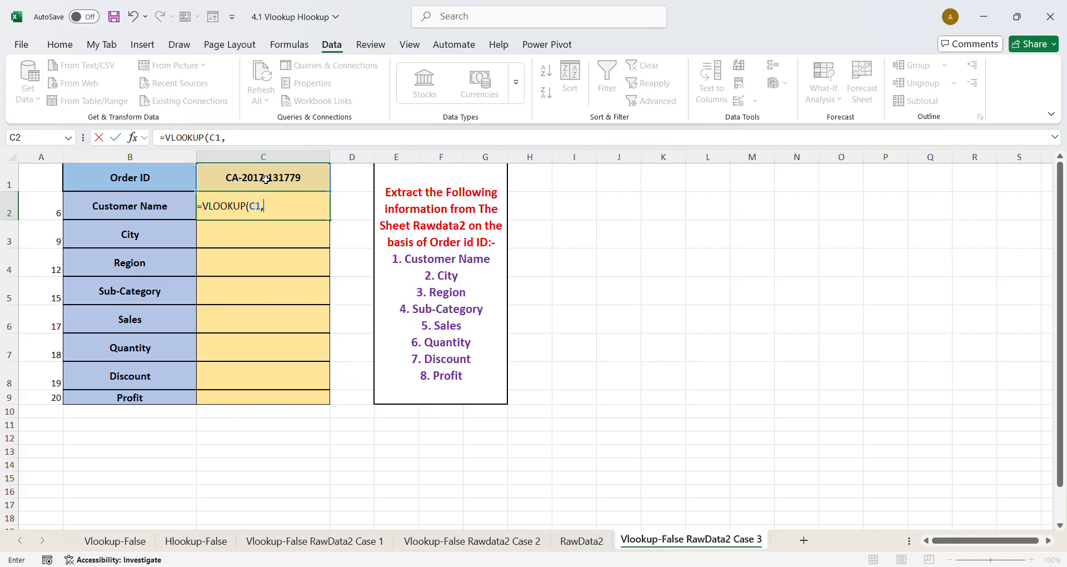
left_click(578, 547)
left_click(96, 225)
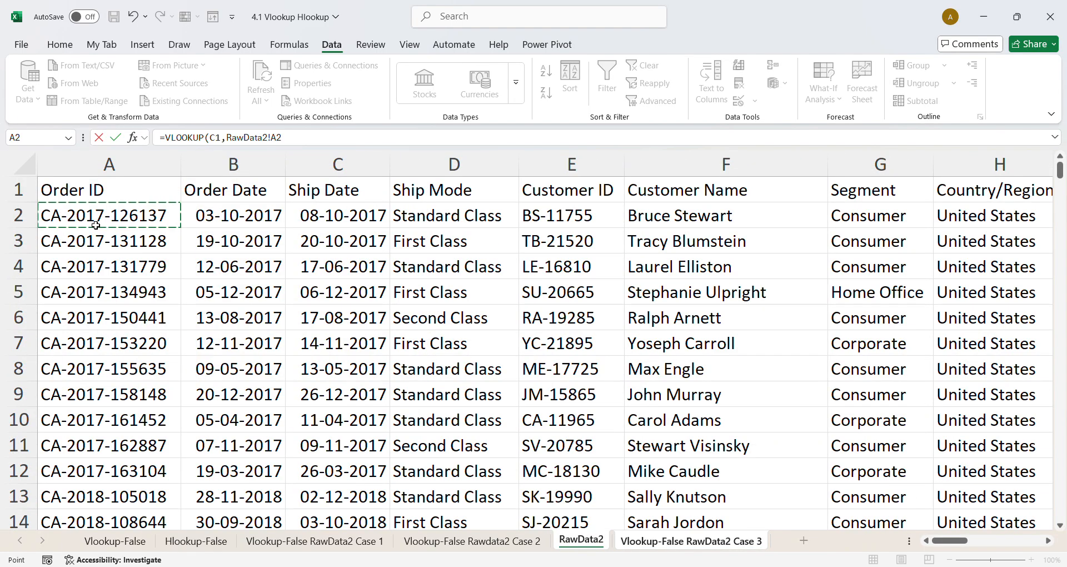
key("ctrl+shift+Down")
key("ctrl+shift+Right")
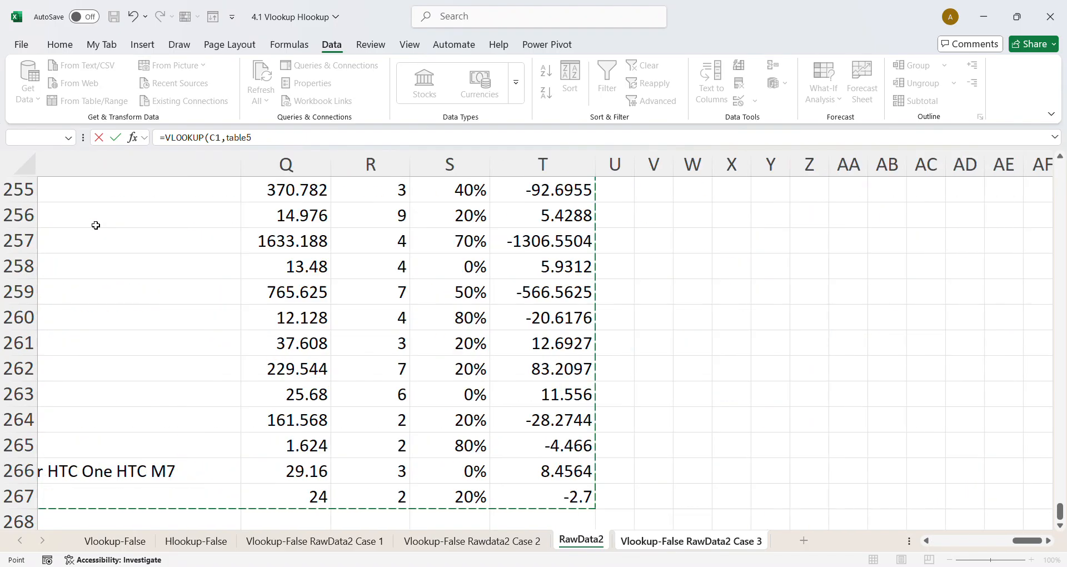
scroll(96, 225, "right", 3)
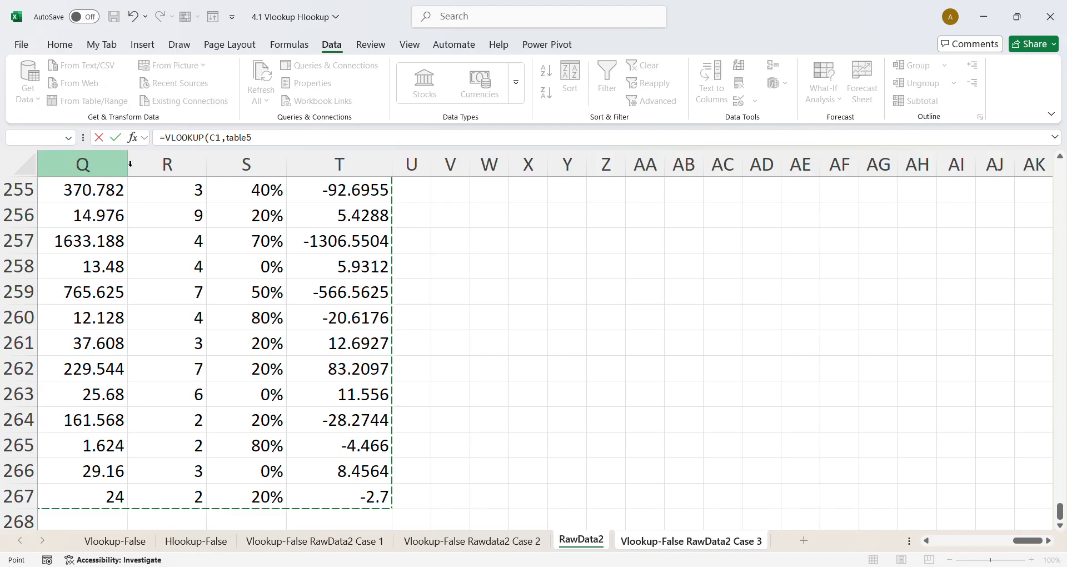
left_click(260, 140)
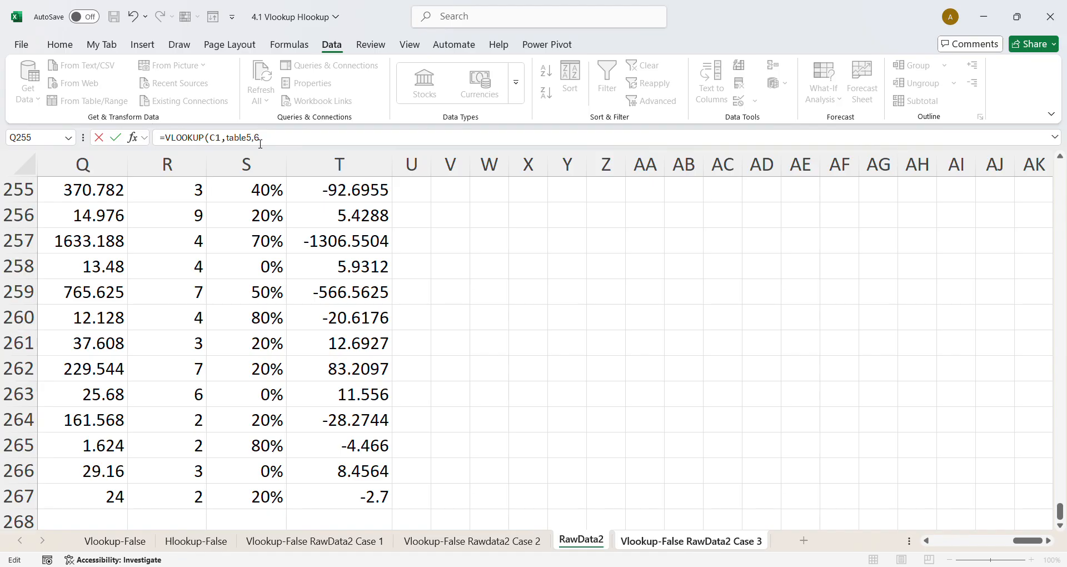
type("0)")
key("Return")
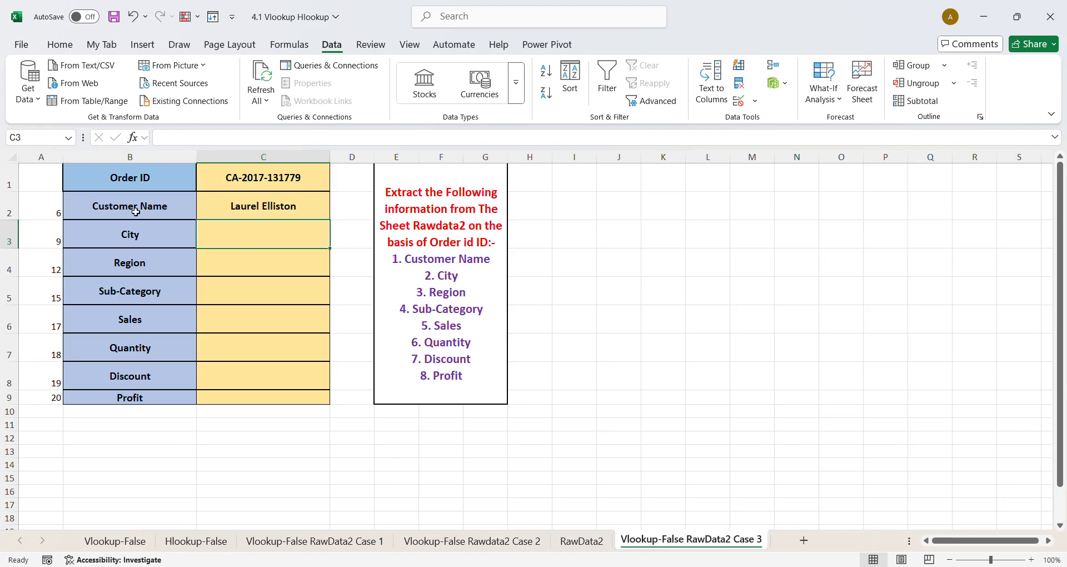
Try to fill the Customer Name formula in C2 down through C9.
left_click(310, 207)
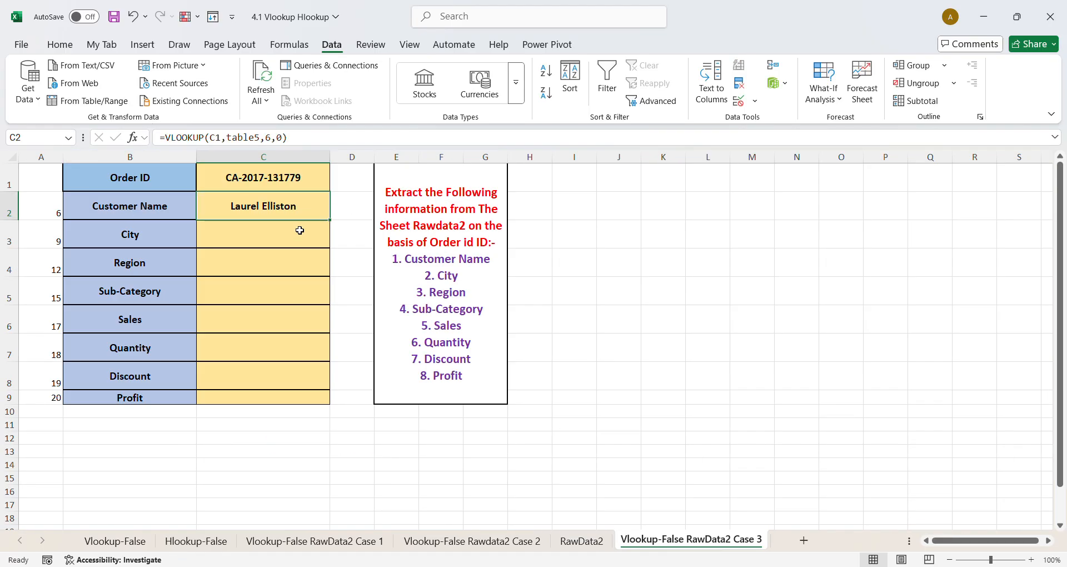
left_click_drag(331, 221, 322, 401)
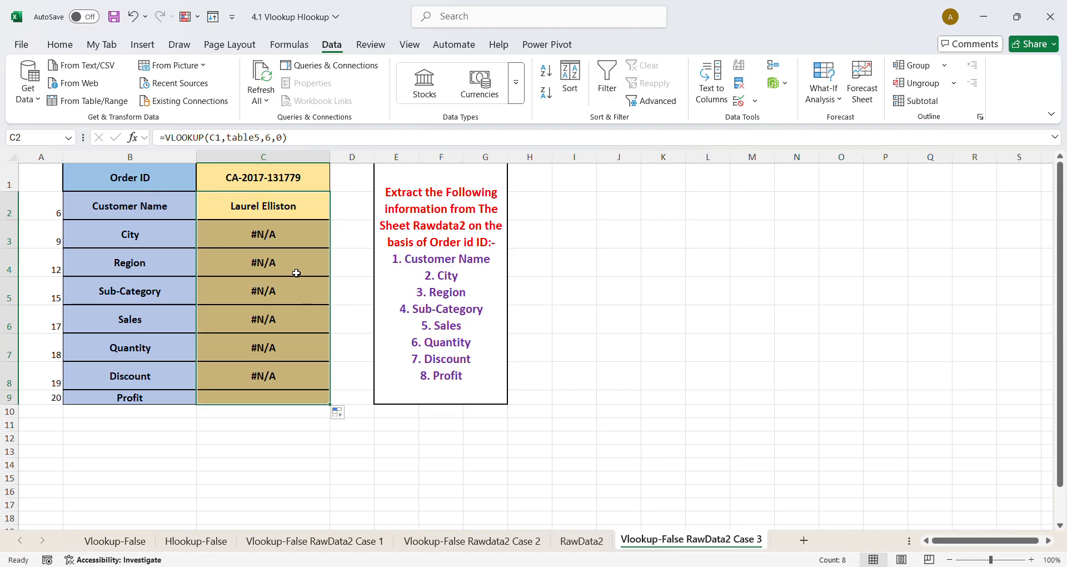
Make the Order ID reference in C2's VLOOKUP absolute as $C$1 and fill the formula down through C9.
left_click(276, 208)
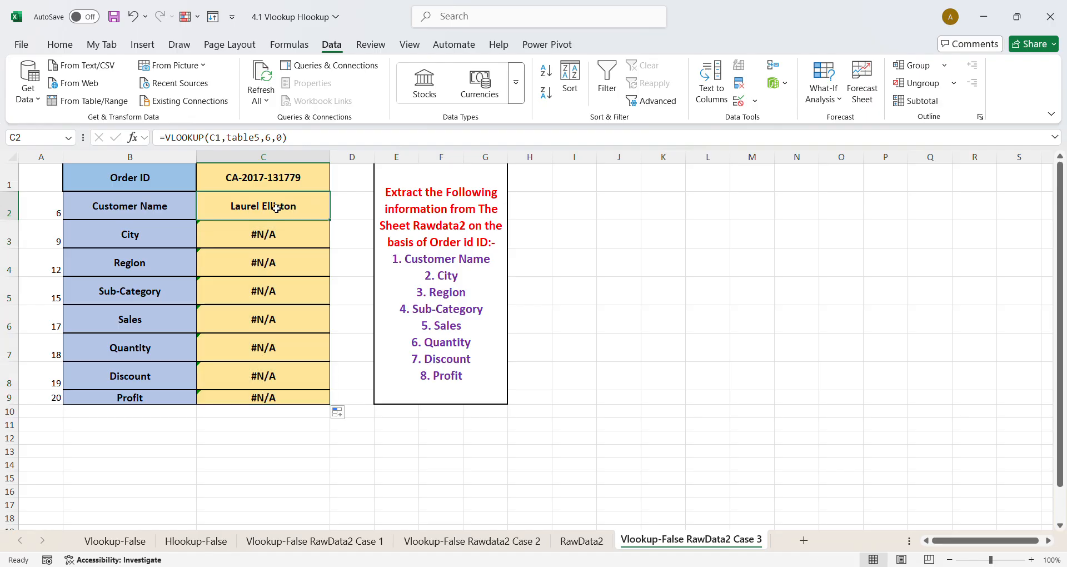
left_click(217, 138)
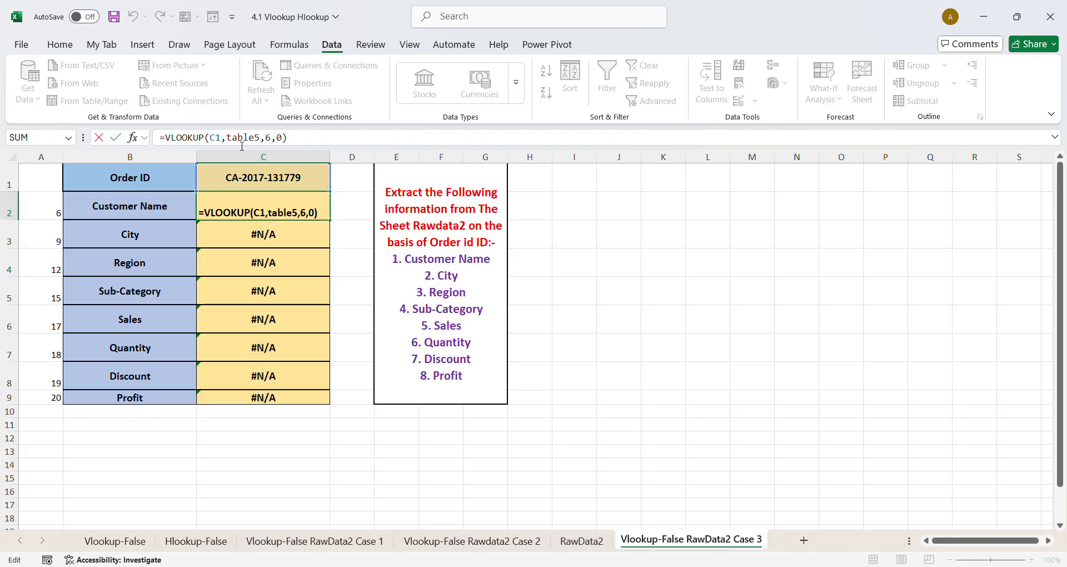
key("F4")
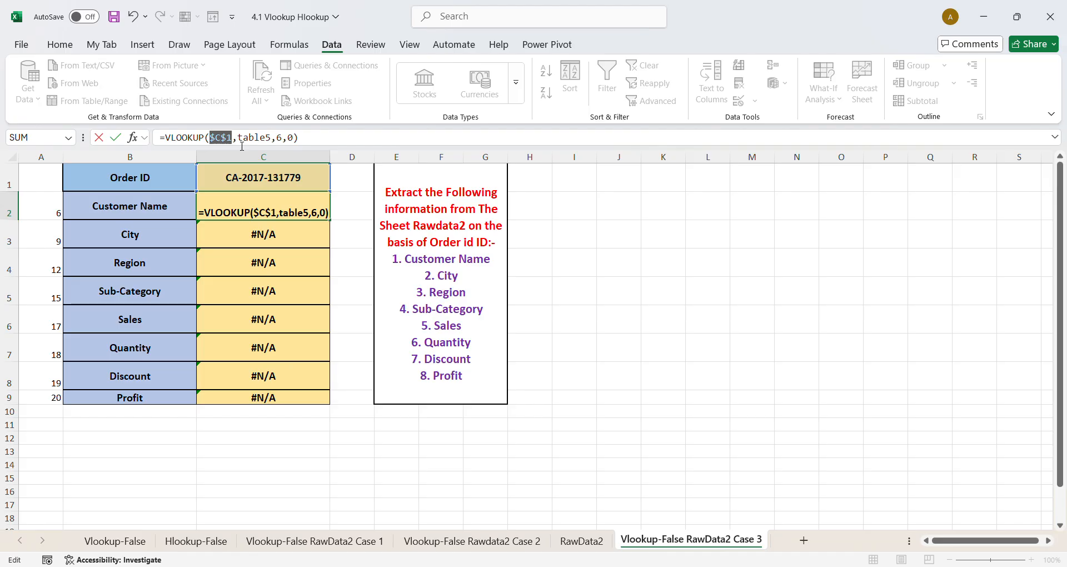
key("Return")
left_click(300, 213)
left_click_drag(302, 215, 306, 397)
key("ctrl+d")
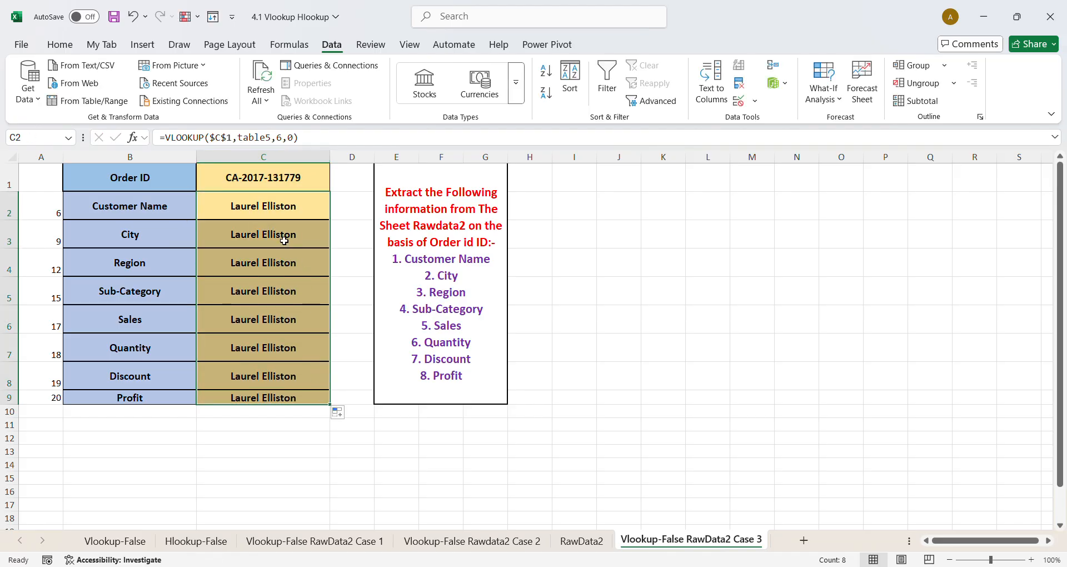
Change the VLOOKUP column index to 9 for City in C3 and to 12 for Region in C4.
double_click(284, 241)
double_click(313, 236)
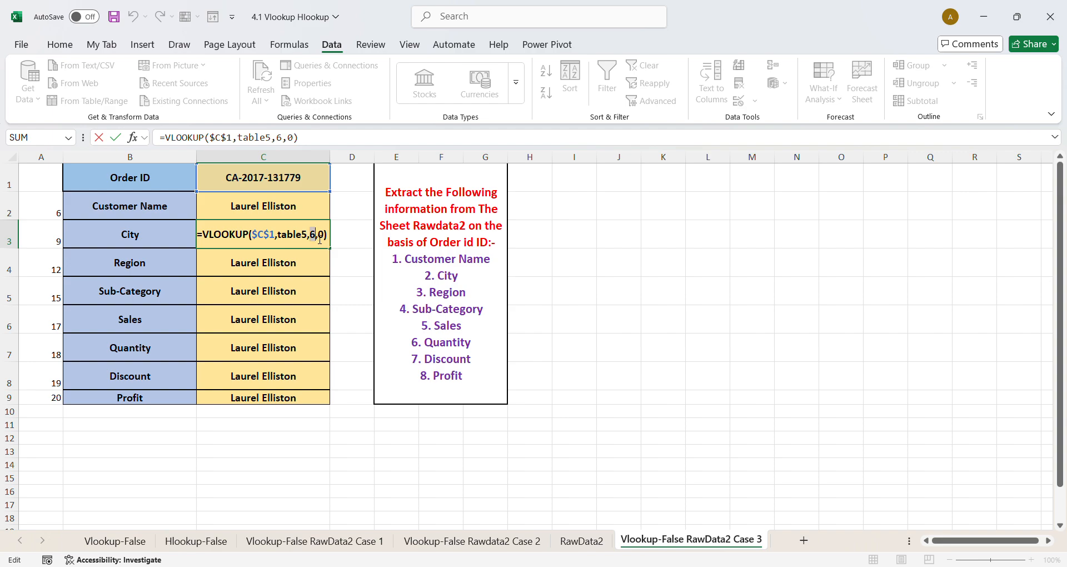
type("9")
key("Return")
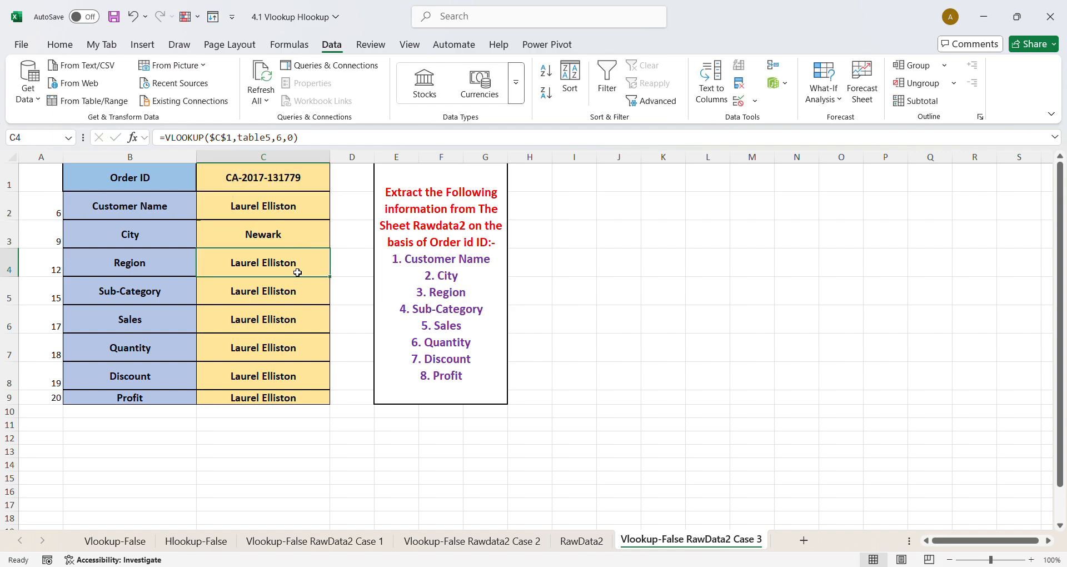
double_click(288, 268)
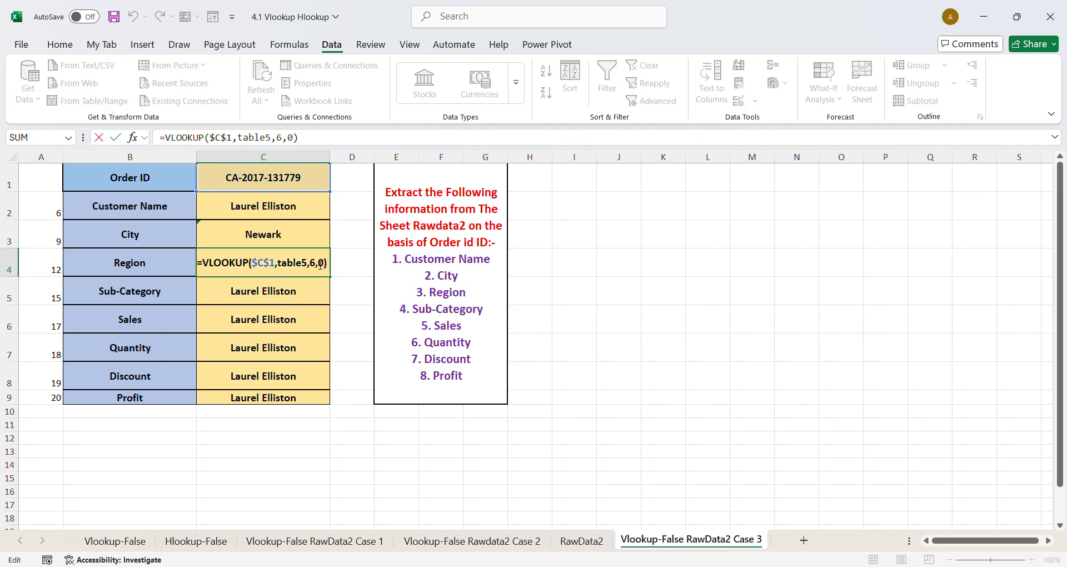
double_click(316, 268)
type("12")
key("Return")
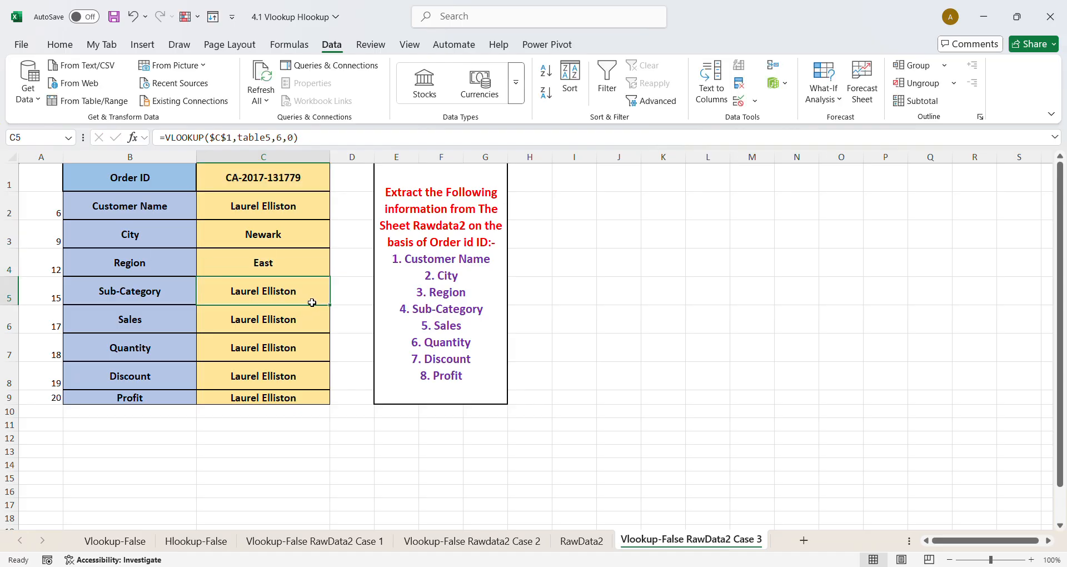
Change the VLOOKUP column index to 15 for Sub-Category in C5 and to 17 for Sales in C6.
double_click(311, 297)
double_click(317, 293)
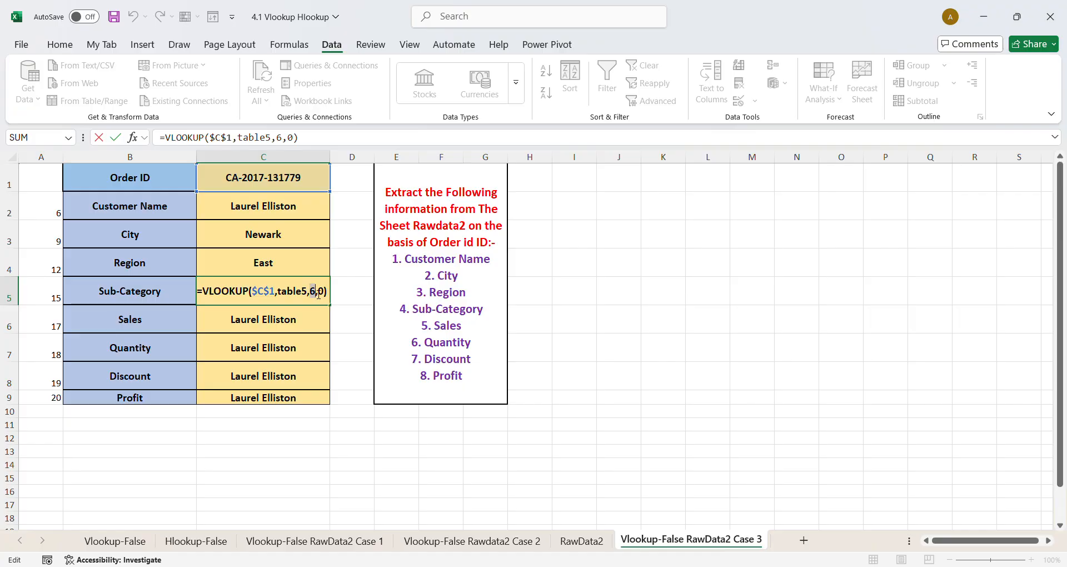
type("15")
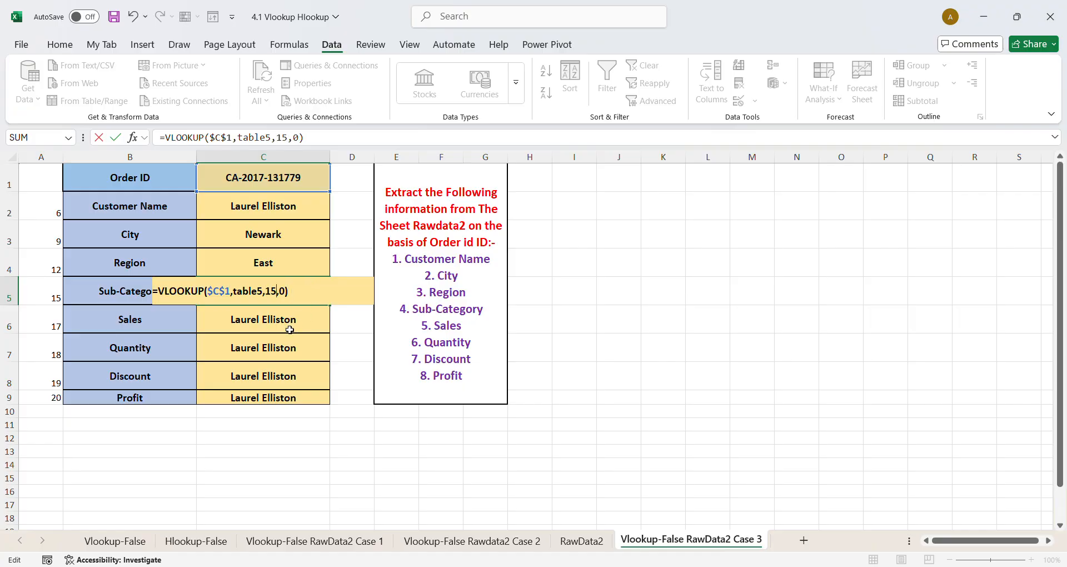
key("Return")
double_click(294, 324)
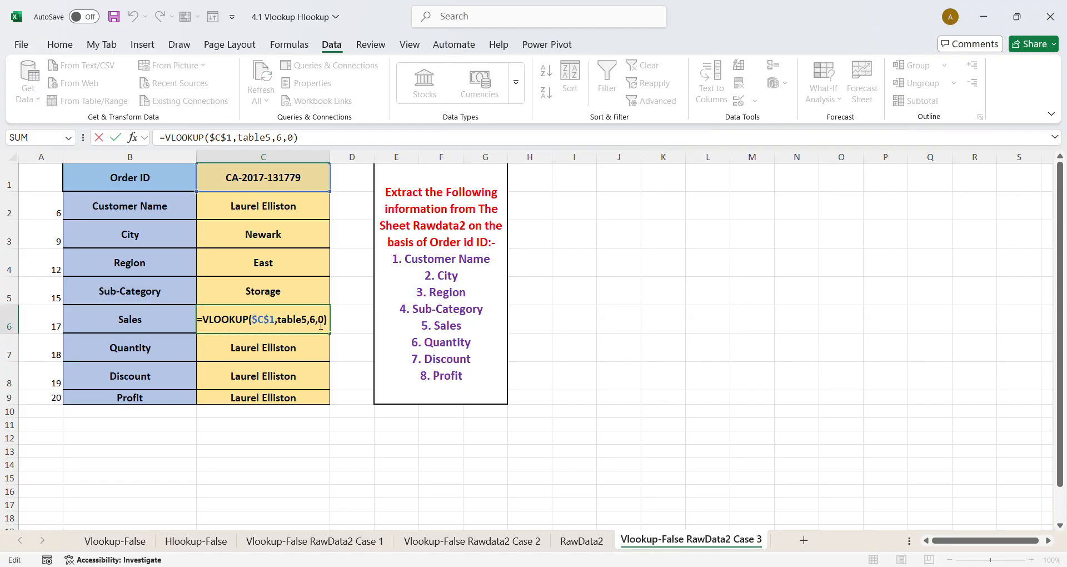
double_click(314, 321)
type("17")
key("Return")
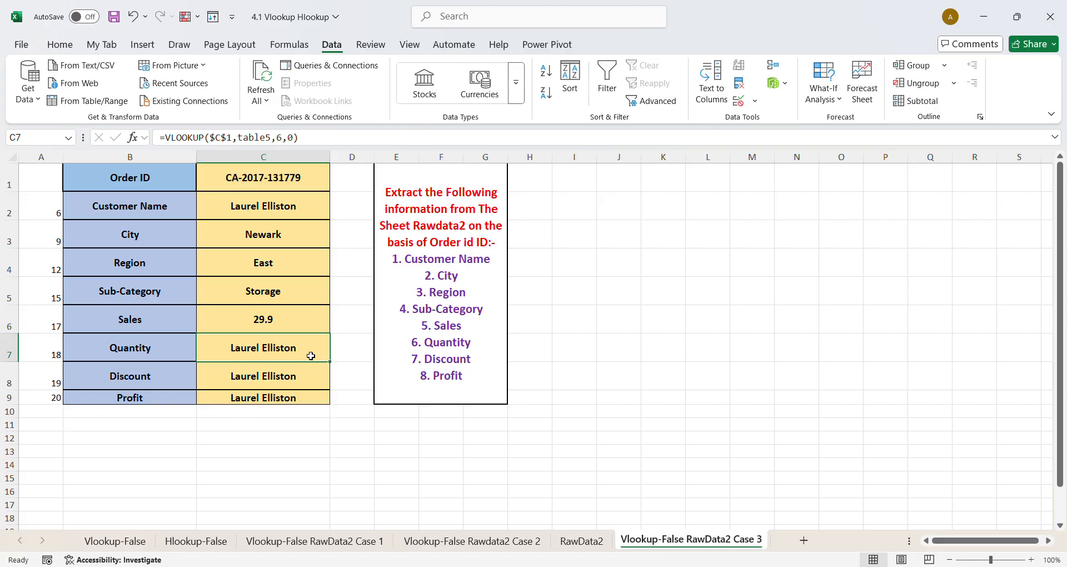
Change the VLOOKUP column index to 18 for Quantity in C7 and to 19 for Discount in C8.
double_click(312, 355)
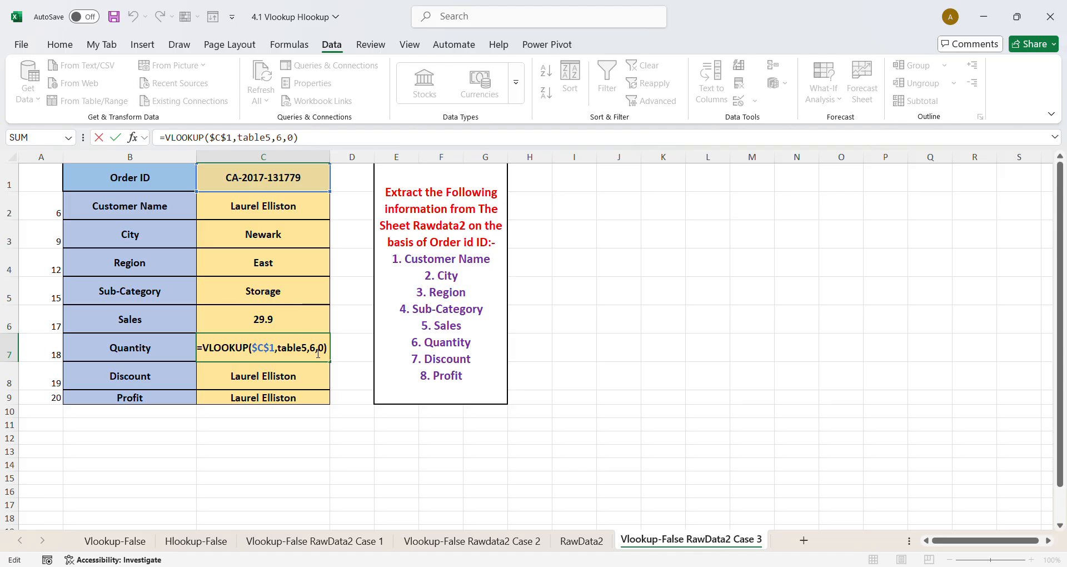
double_click(315, 350)
type("18")
key("Return")
double_click(310, 379)
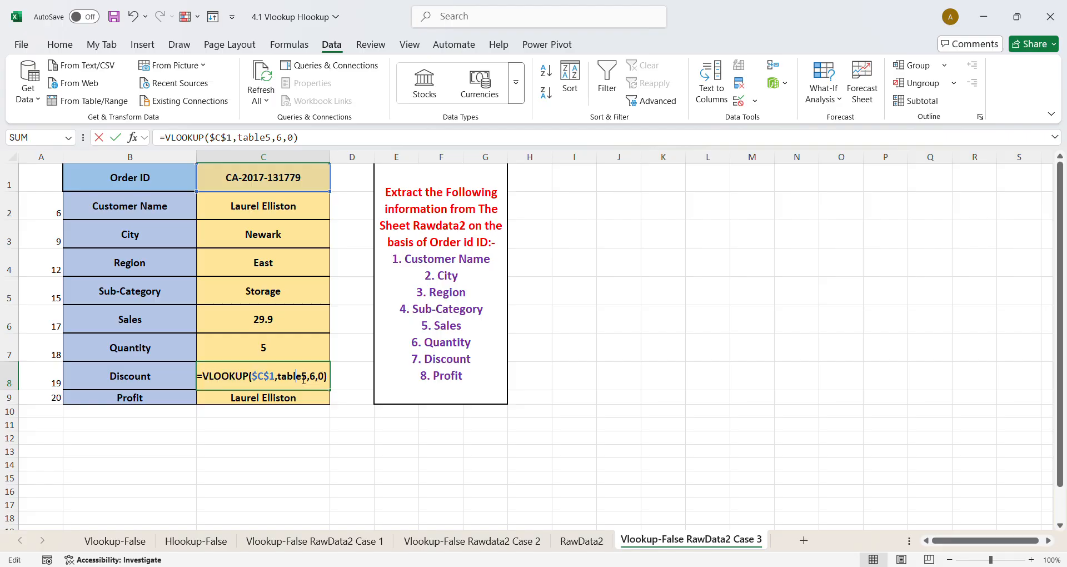
double_click(315, 379)
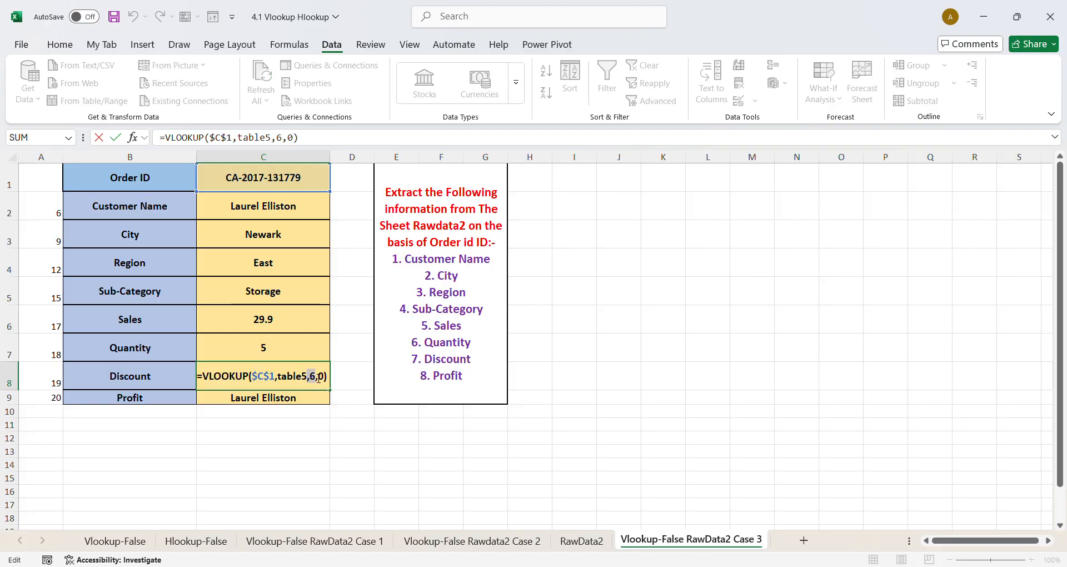
type("19")
key("Return")
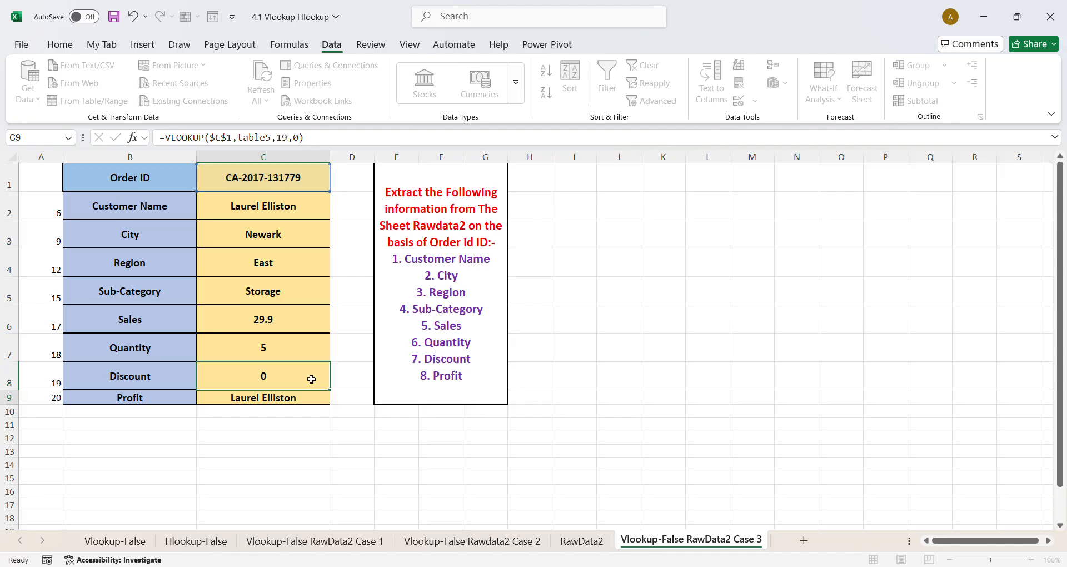
Change the VLOOKUP column index to 20 for Profit in C9.
double_click(264, 406)
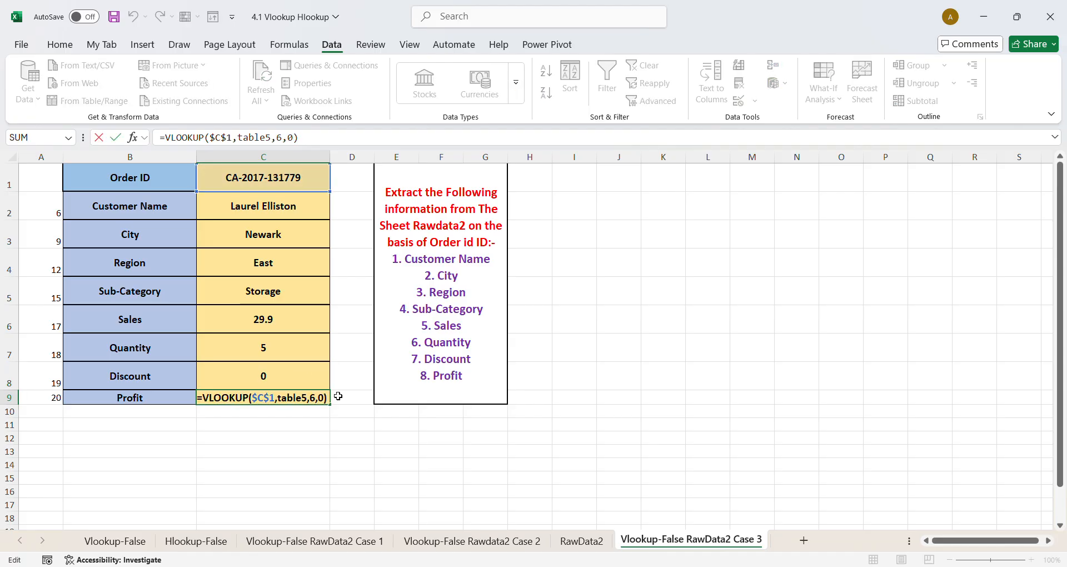
double_click(316, 404)
type("20")
left_click(278, 484)
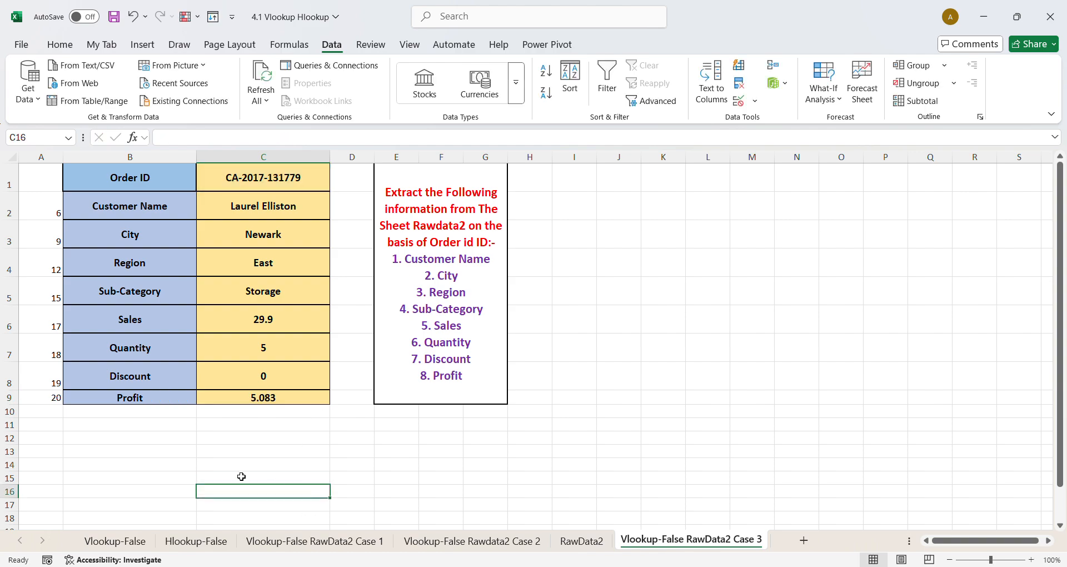
Copy the Order ID table B1:C9 to K1 and fit the widths of columns K and L to their contents.
left_click_drag(100, 180, 263, 393)
key("ctrl+c")
left_click(672, 180)
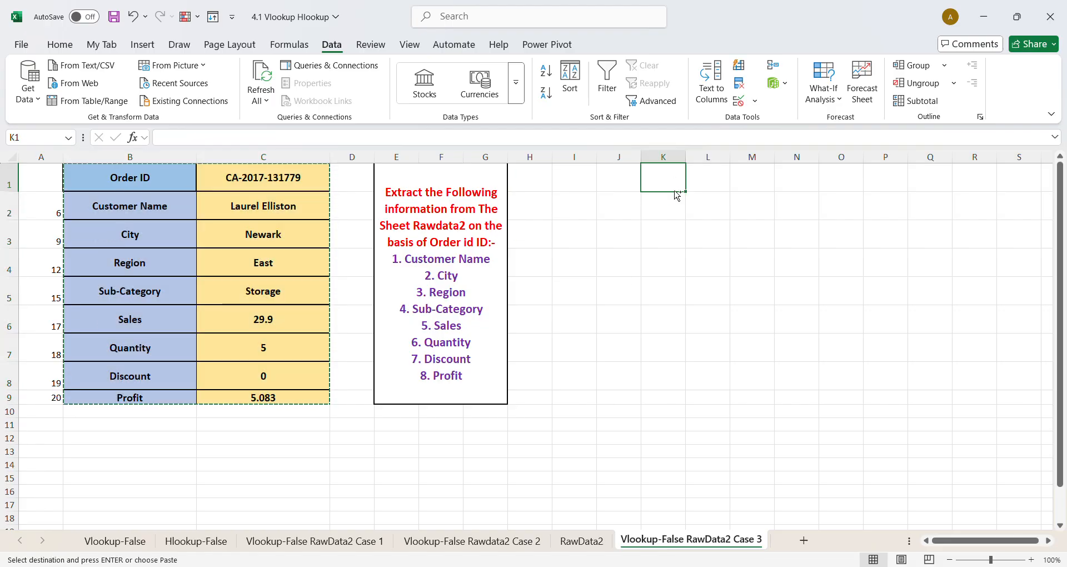
key("ctrl+v")
double_click(685, 157)
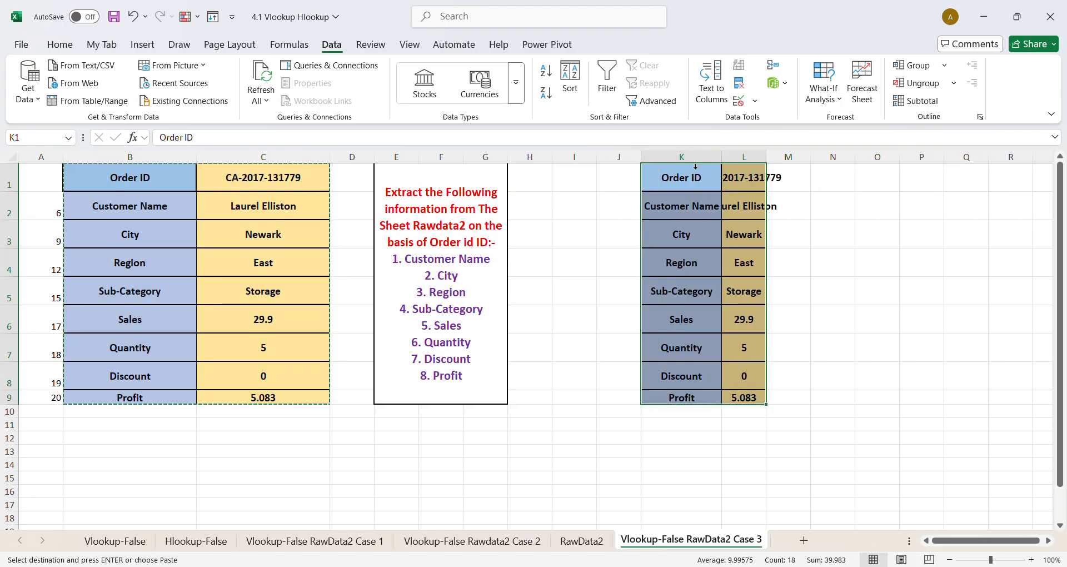
double_click(776, 162)
Change the header label in K1 from Order ID to "Cutomer ID".
left_click(698, 183)
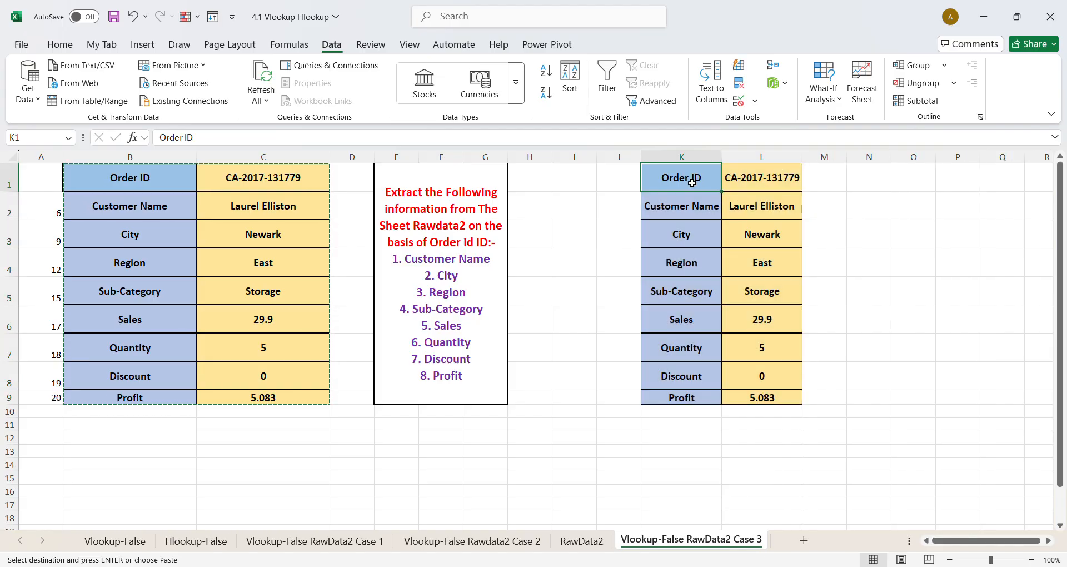
double_click(692, 184)
left_click_drag(690, 180, 664, 180)
type("Cutomer")
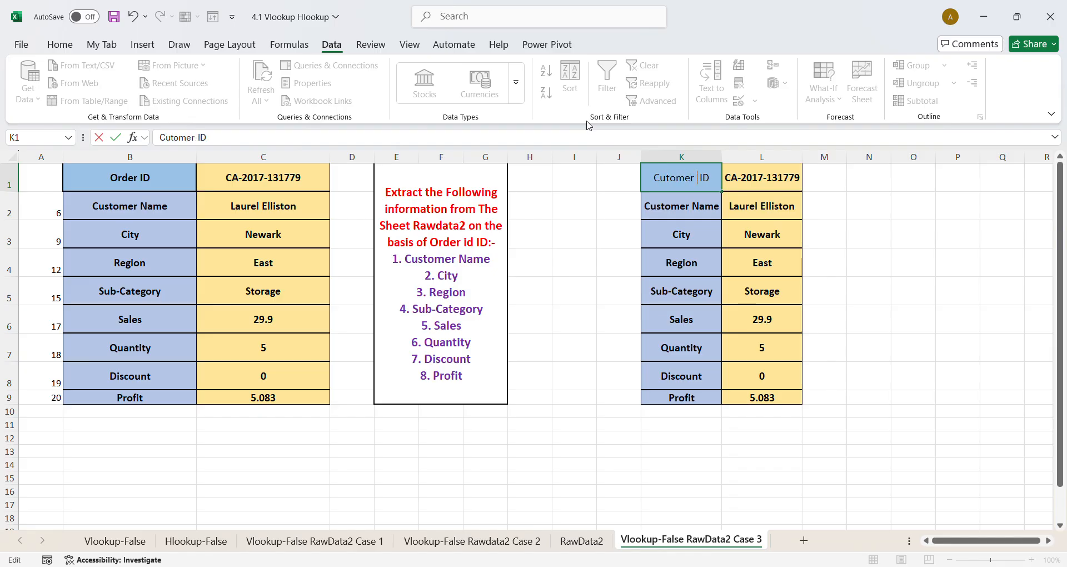
Clear the copied results in L2:L9 and widen column L.
left_click_drag(778, 217, 783, 389)
key("Delete")
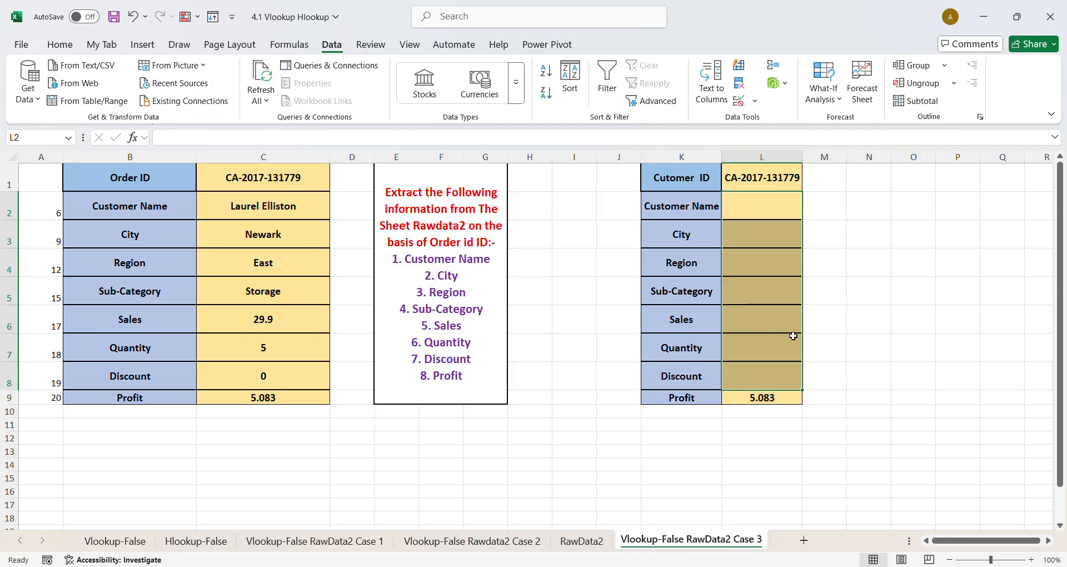
left_click_drag(802, 157, 865, 156)
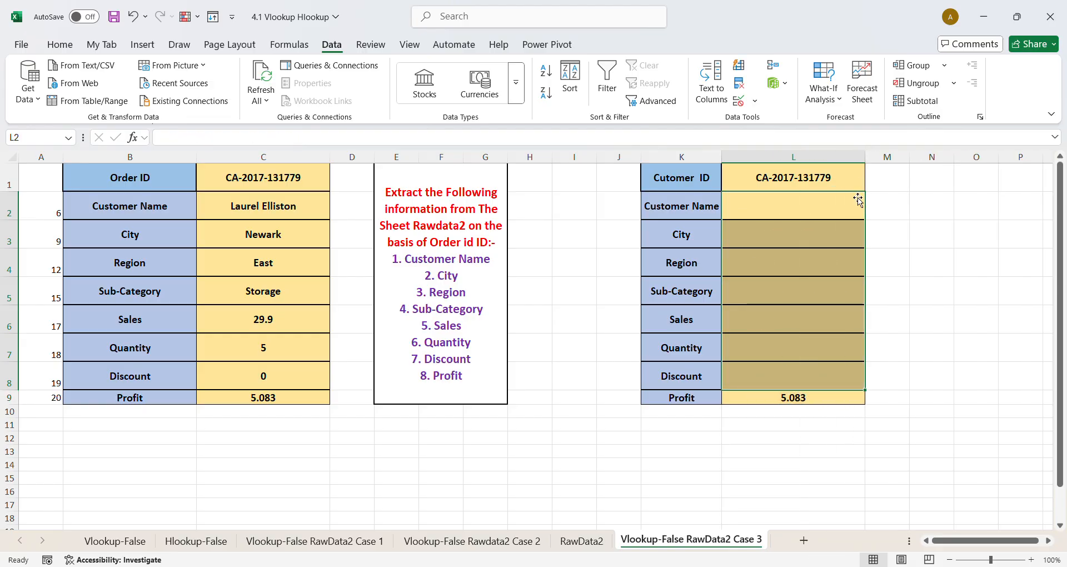
left_click(804, 405)
key("Delete")
Point the L1 dropdown list at the Customer ID column E2:E267 on RawData2 and choose a customer ID.
left_click(822, 178)
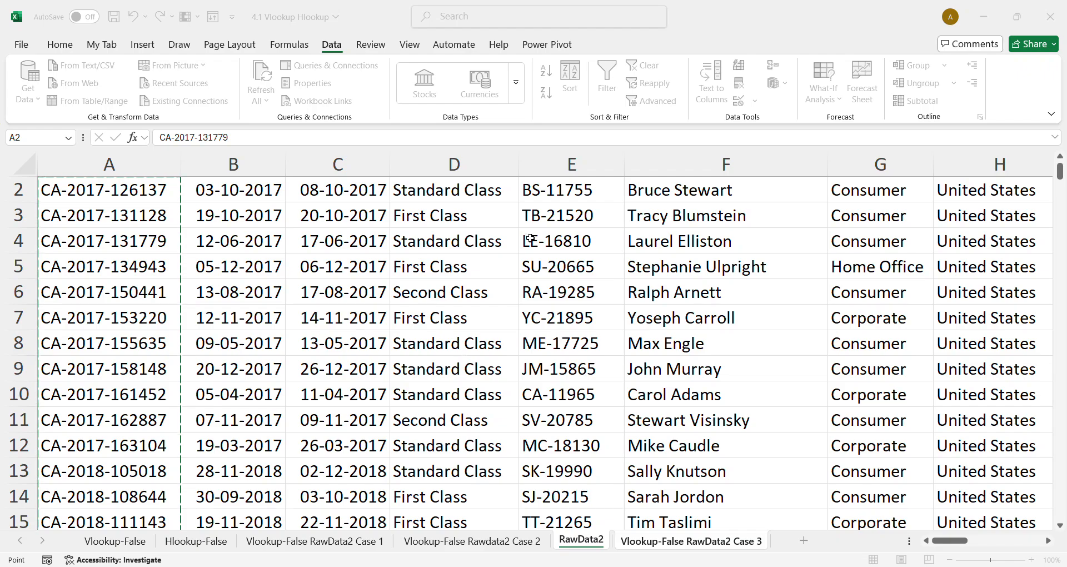
scroll(556, 216, "up", 1)
left_click(569, 217)
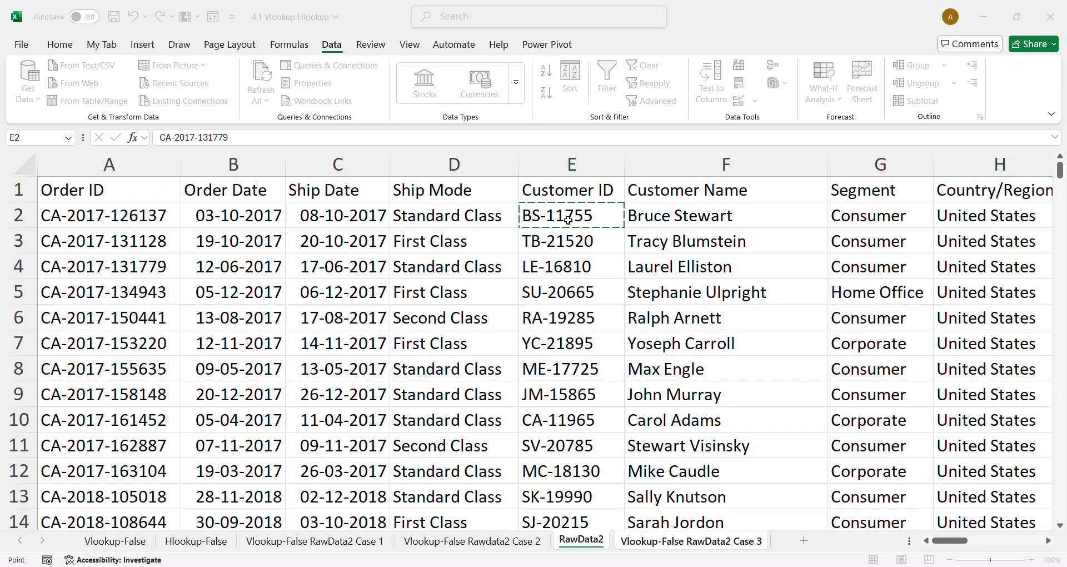
key("ctrl+shift+Down")
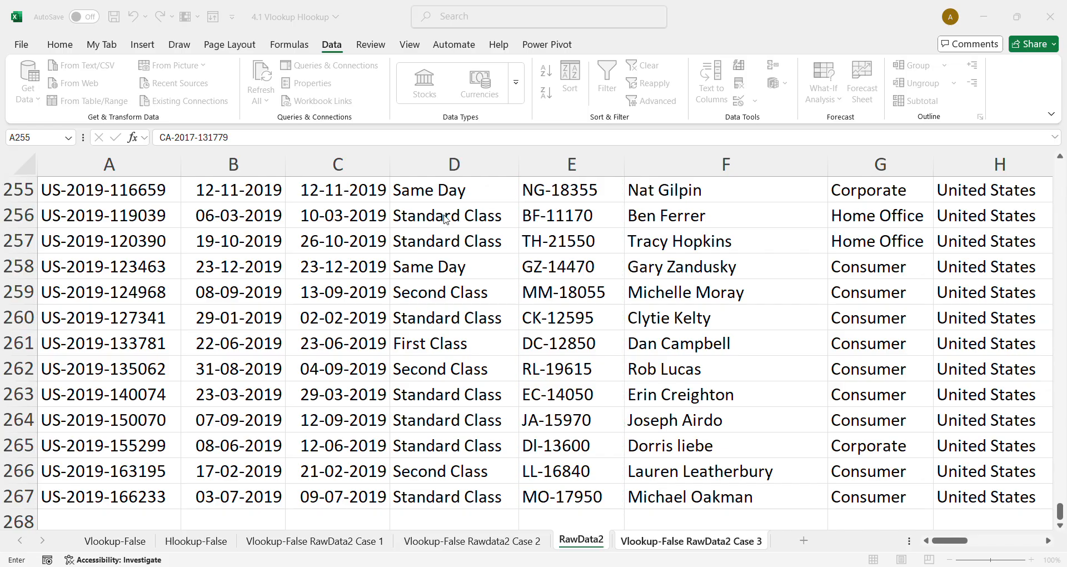
key("Return")
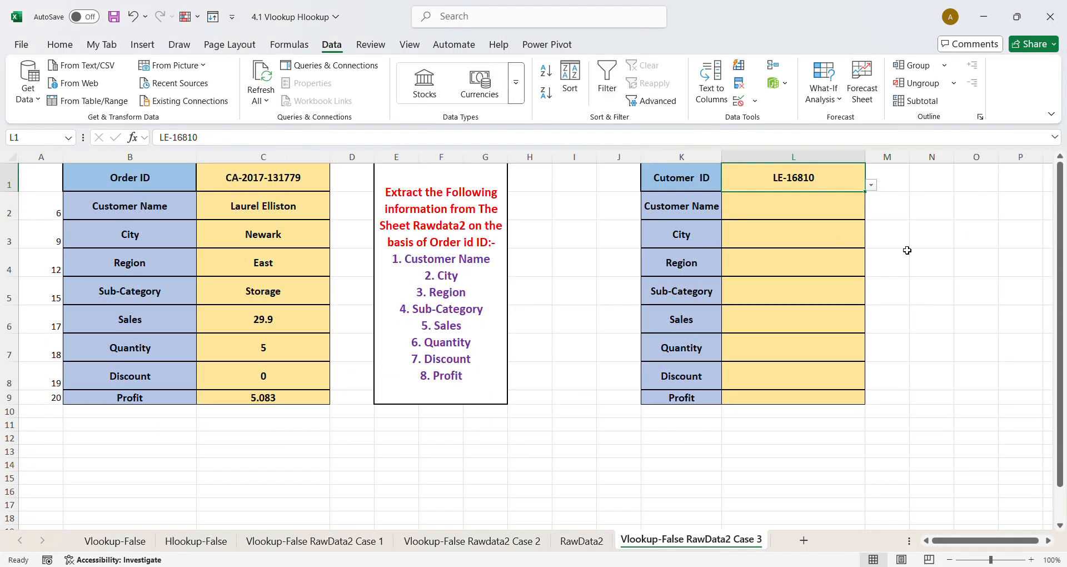
left_click(910, 248)
Annotate in red ink the RawData2 sheet name, the area below the tables, the results in column C, and cell L1.
left_click(780, 207)
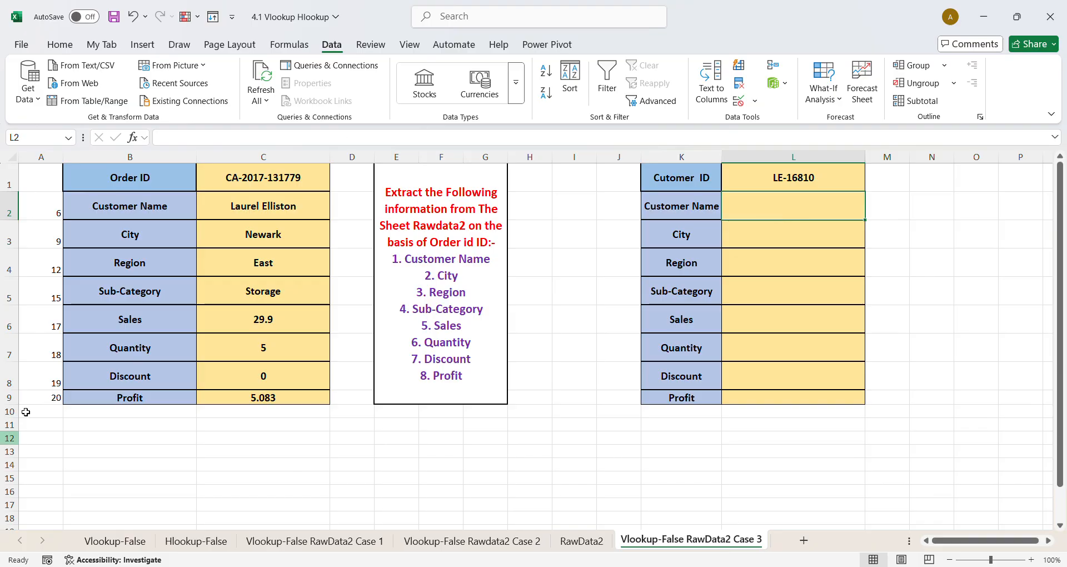
left_click(183, 44)
left_click(194, 69)
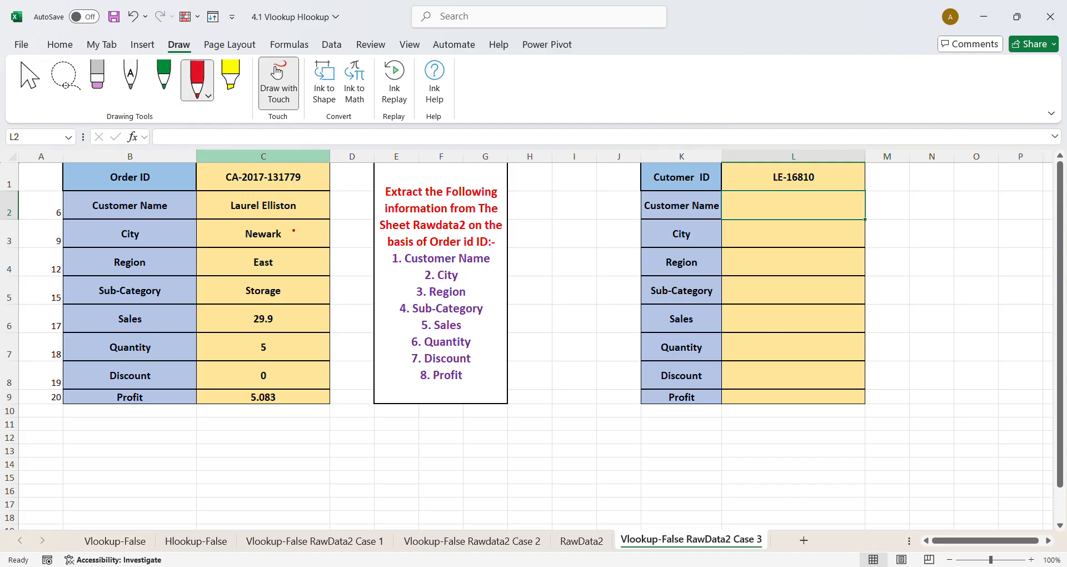
mouse_move(611, 517)
left_mouse_down()
mouse_move(596, 508)
mouse_move(545, 525)
mouse_move(617, 514)
mouse_move(610, 507)
left_mouse_up()
mouse_move(576, 457)
left_mouse_down()
mouse_move(583, 525)
mouse_move(562, 512)
mouse_move(595, 518)
left_mouse_up()
left_click_drag(748, 455, 812, 437)
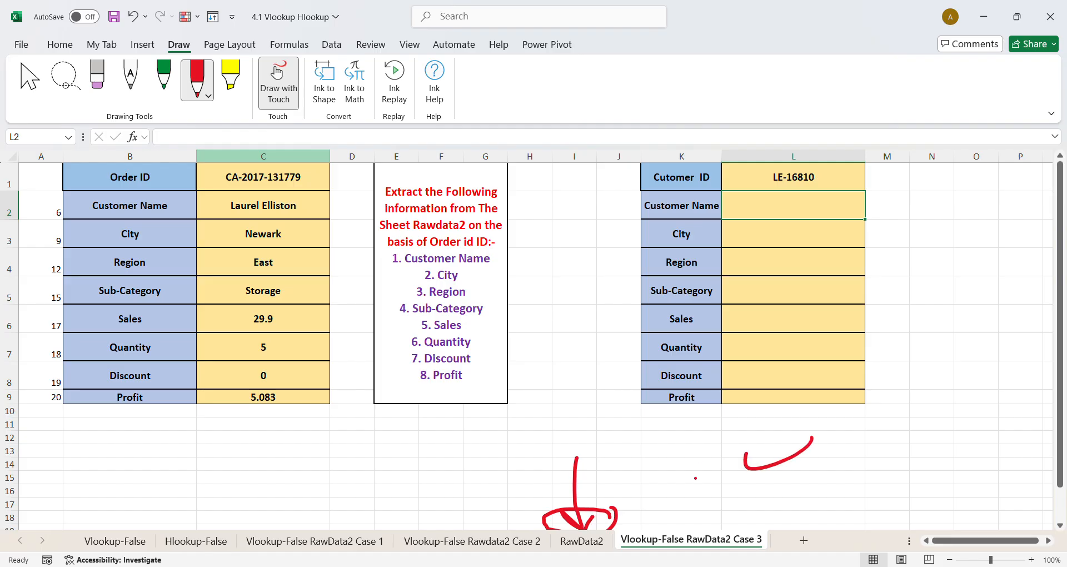
left_click_drag(465, 466, 528, 442)
left_click_drag(283, 456, 346, 446)
left_click_drag(236, 464, 264, 460)
left_click(270, 459)
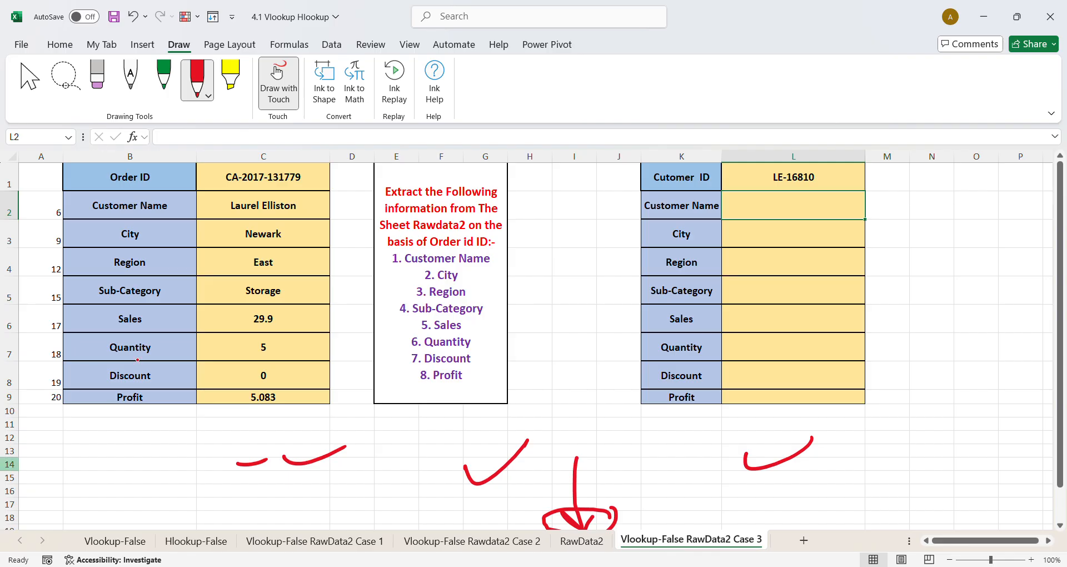
mouse_move(331, 198)
left_mouse_down()
mouse_move(349, 200)
mouse_move(364, 259)
mouse_move(355, 389)
mouse_move(343, 389)
left_mouse_up()
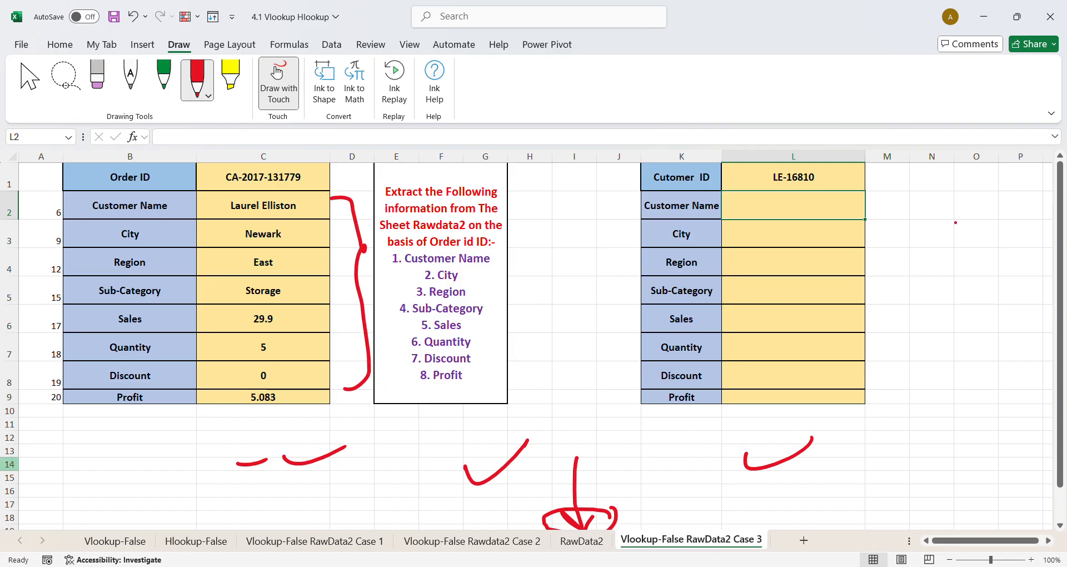
mouse_move(916, 178)
left_mouse_down()
mouse_move(877, 183)
mouse_move(892, 193)
left_mouse_up()
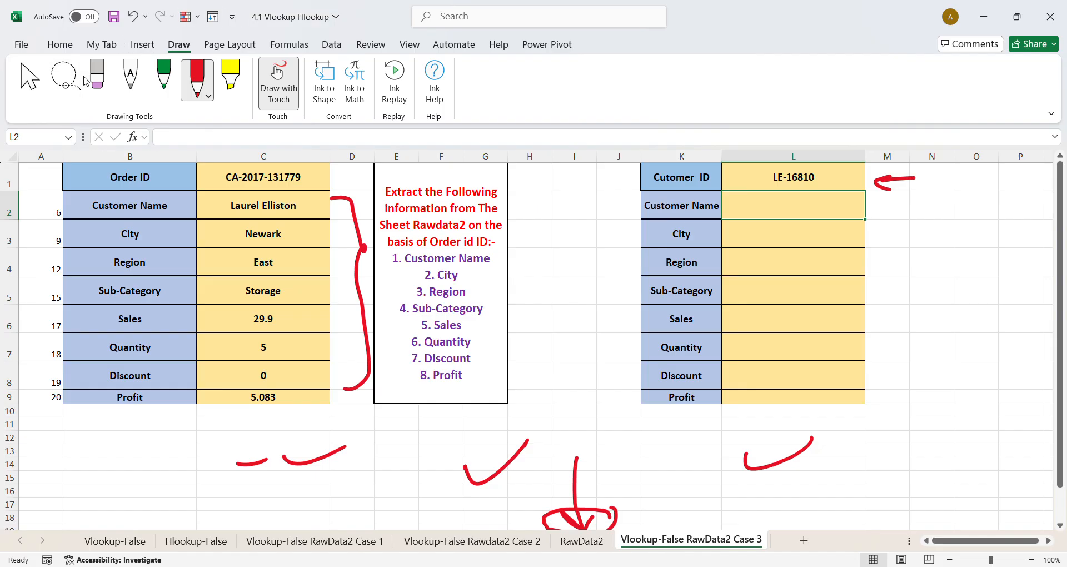
Erase all red ink marks from the sheet and return to cell selection.
left_click(96, 81)
left_click(333, 201)
left_click(251, 462)
mouse_move(336, 467)
left_mouse_down()
mouse_move(569, 453)
mouse_move(655, 538)
mouse_move(764, 476)
mouse_move(779, 456)
left_mouse_up()
left_click(885, 193)
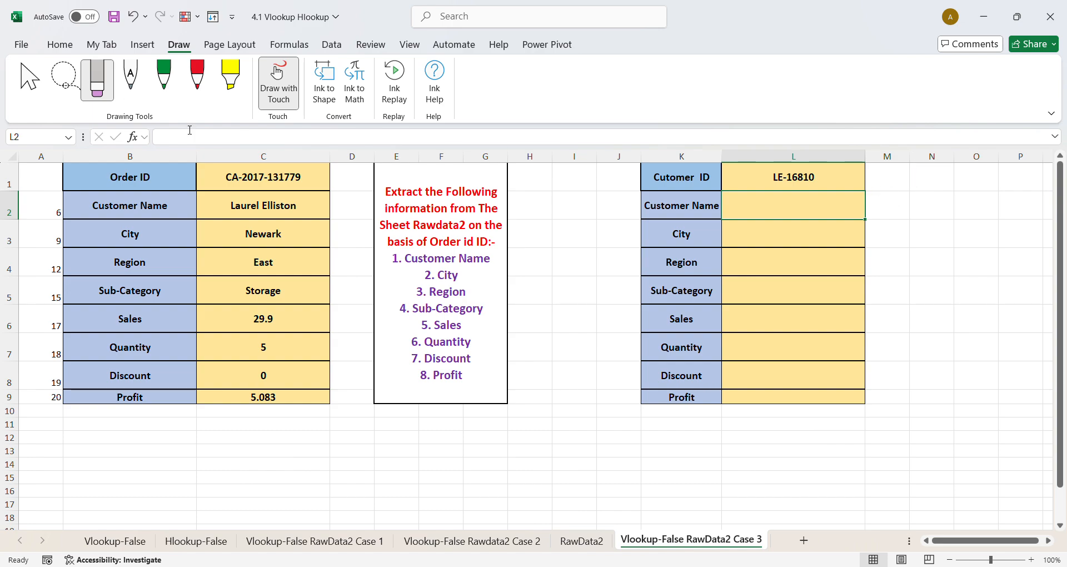
left_click(43, 93)
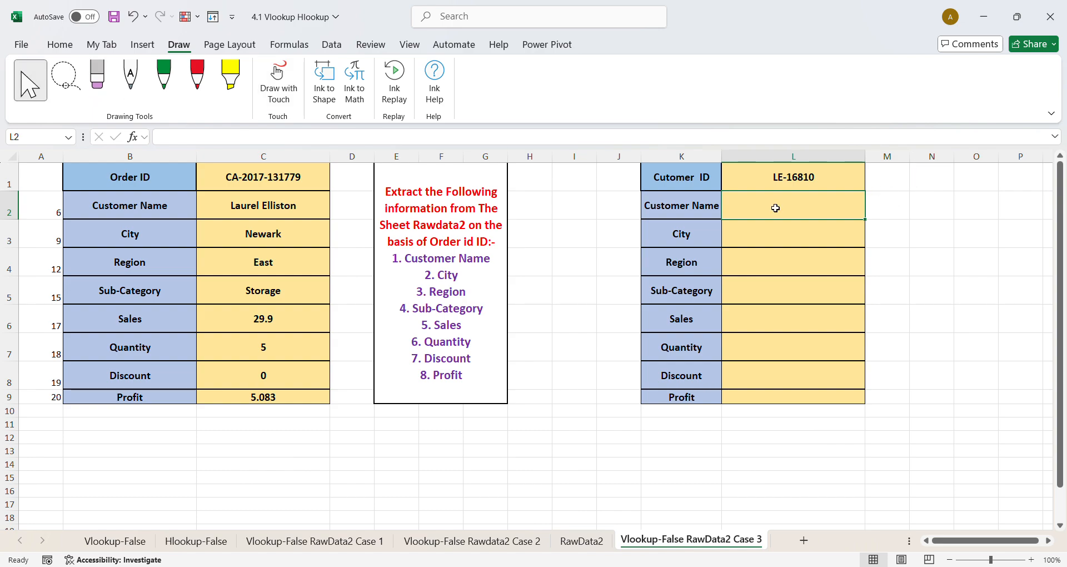
Format the column index numbers in A2:A9 with a light orange fill, centred alignment, font size 12 and bold.
left_click_drag(49, 208, 53, 396)
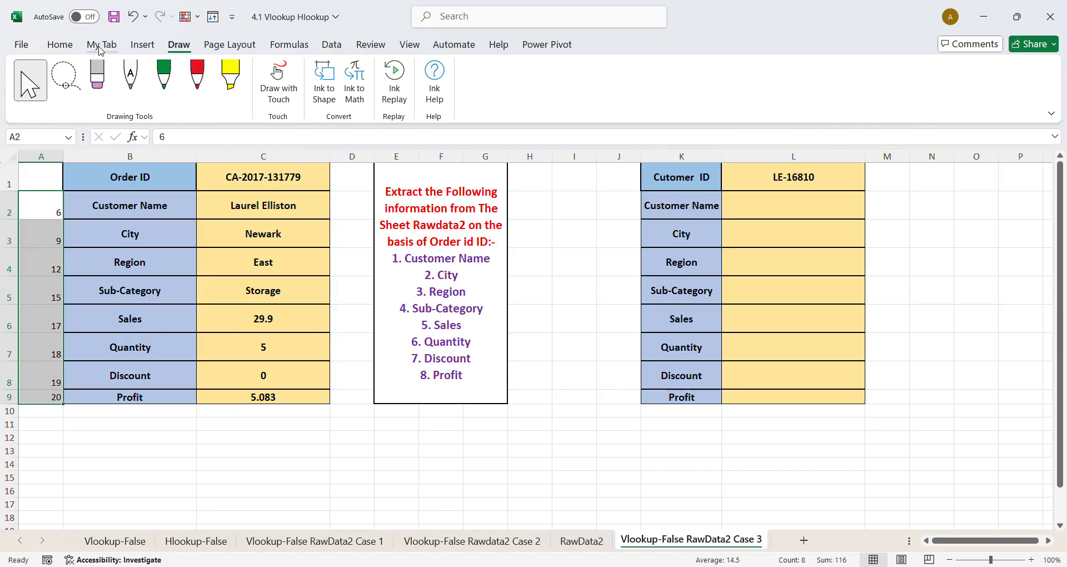
left_click(58, 47)
left_click(192, 92)
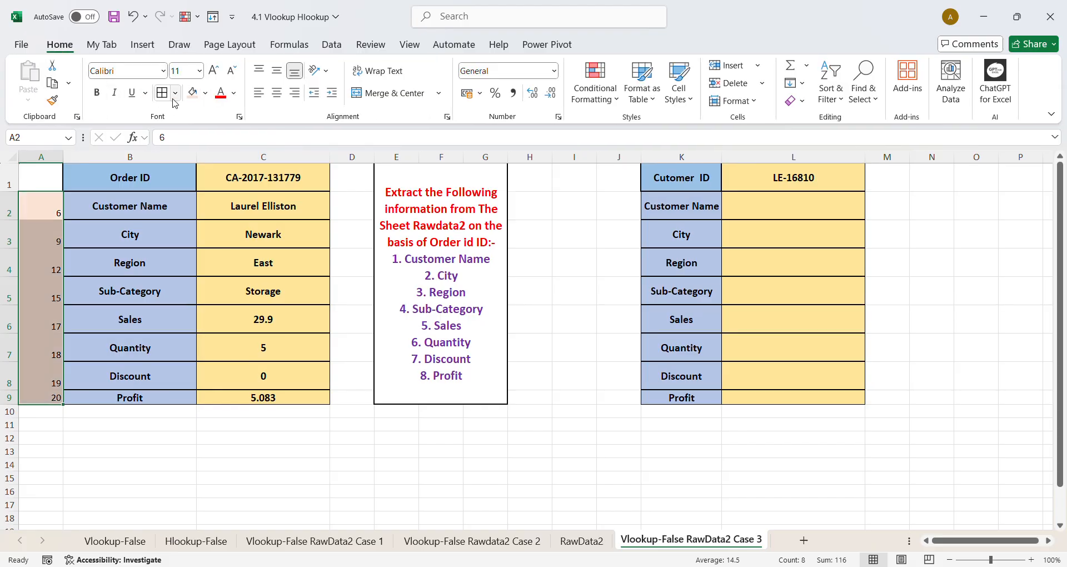
left_click(278, 95)
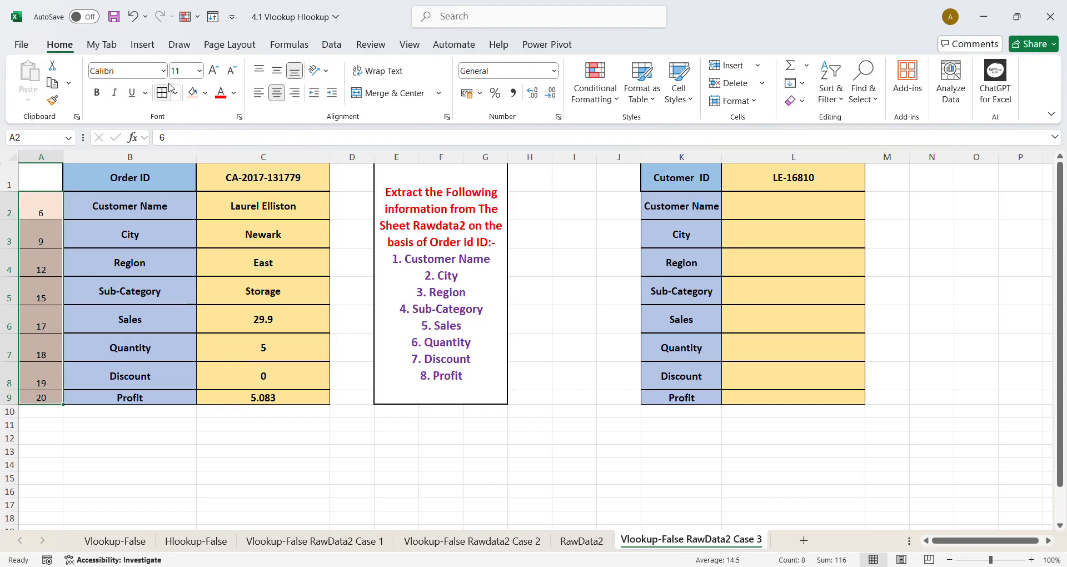
left_click(213, 71)
left_click(97, 93)
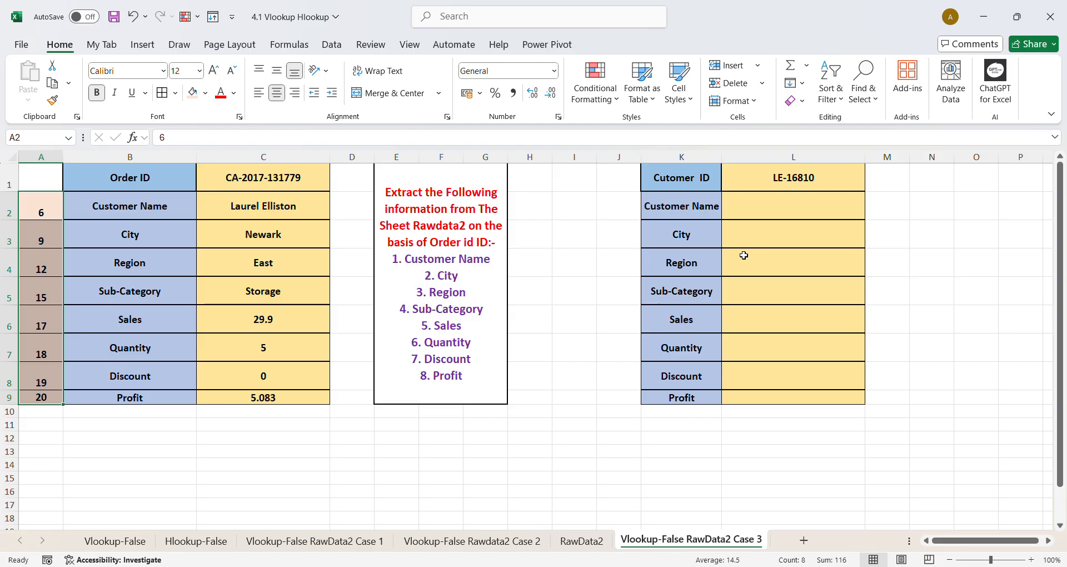
Start a VLOOKUP formula in L2 for Customer Name with L1 as the lookup value.
left_click(770, 209)
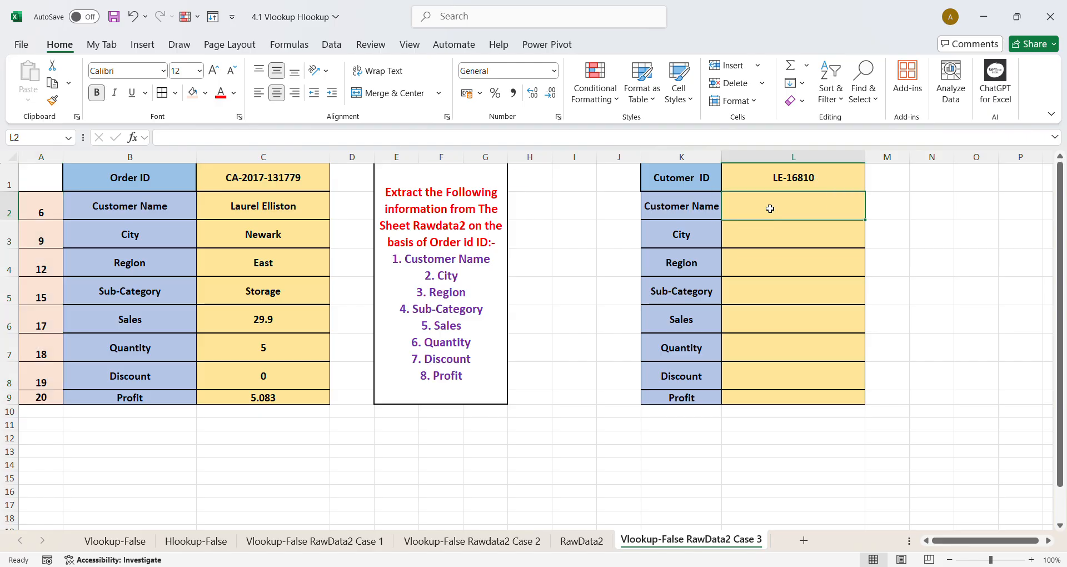
type("=vl")
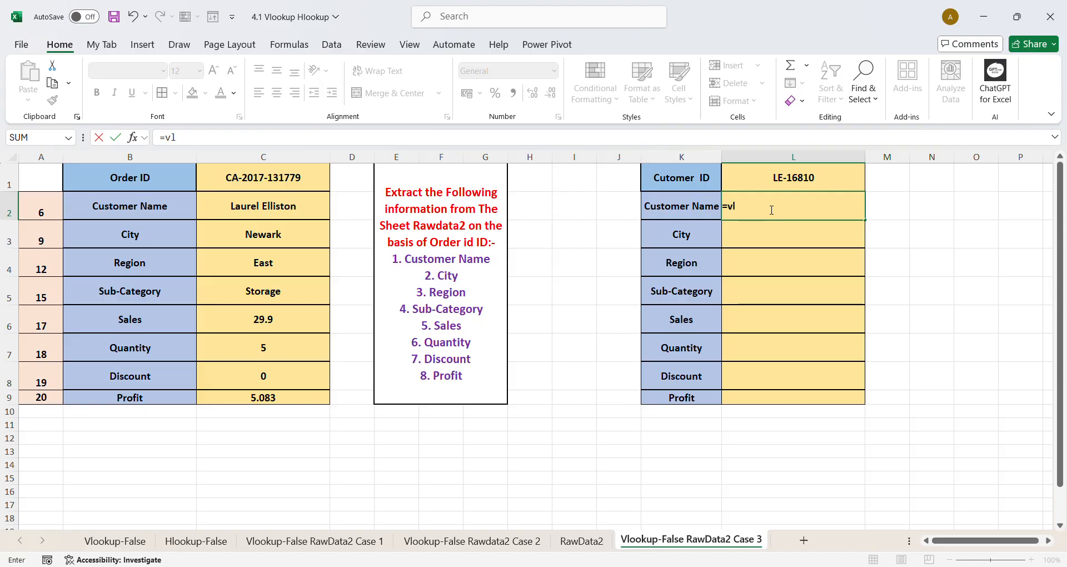
key("Tab")
left_click(840, 178)
type(",")
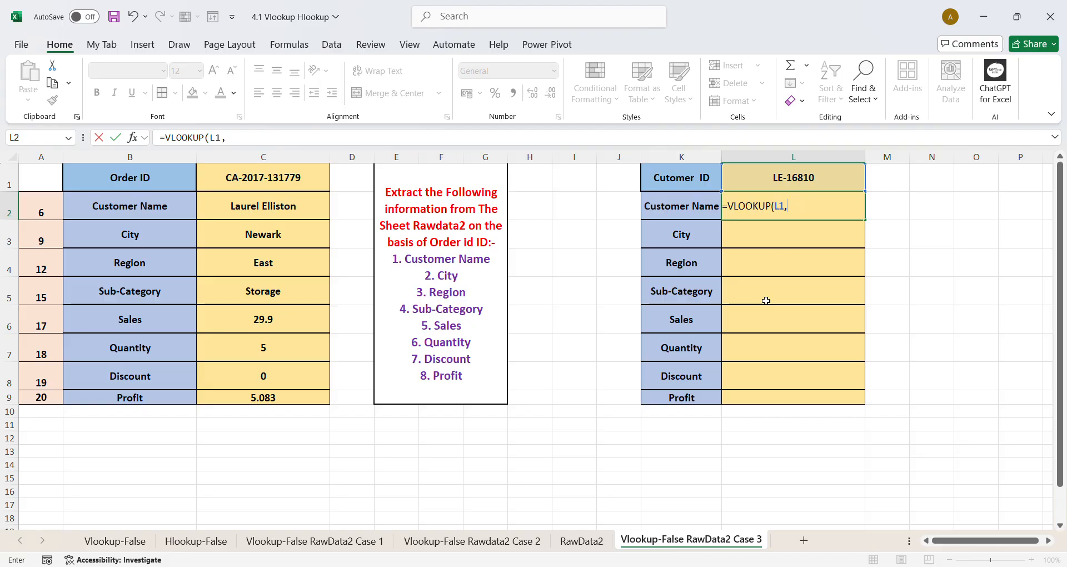
Set the VLOOKUP table array to the absolute range $E$2:$T$267 on RawData2, starting from the Customer ID column.
left_click(593, 543)
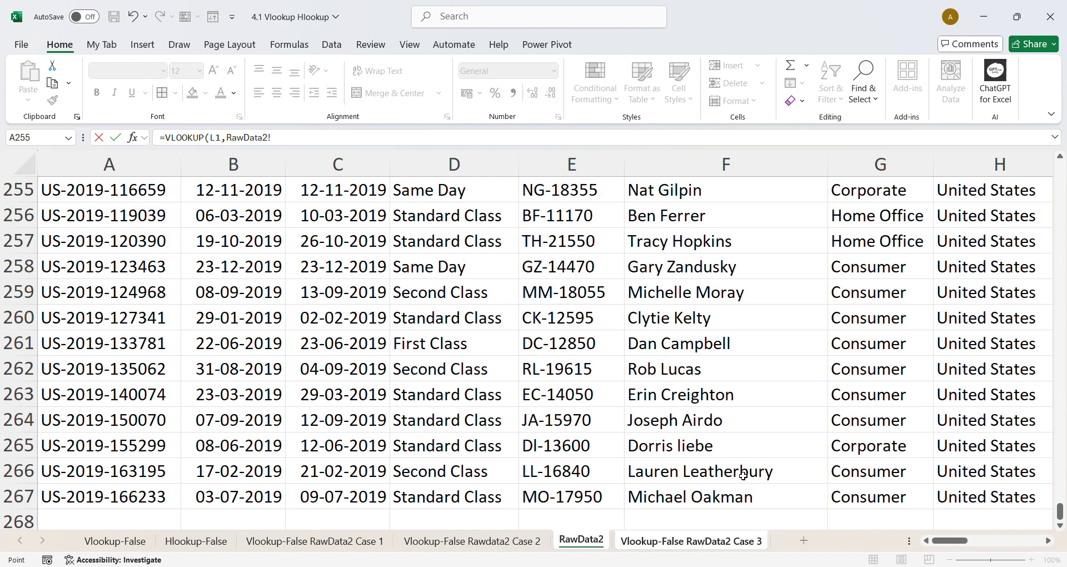
scroll(528, 256, "up", 9)
scroll(529, 240, "up", 17)
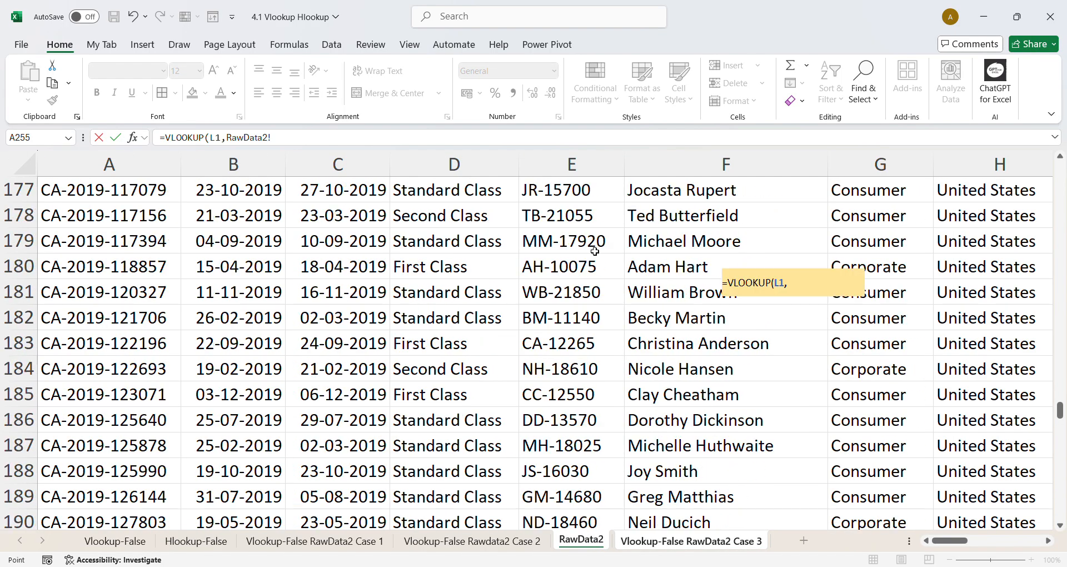
scroll(1021, 391, "up", 5)
left_click_drag(1060, 389, 1052, 162)
left_click(583, 221)
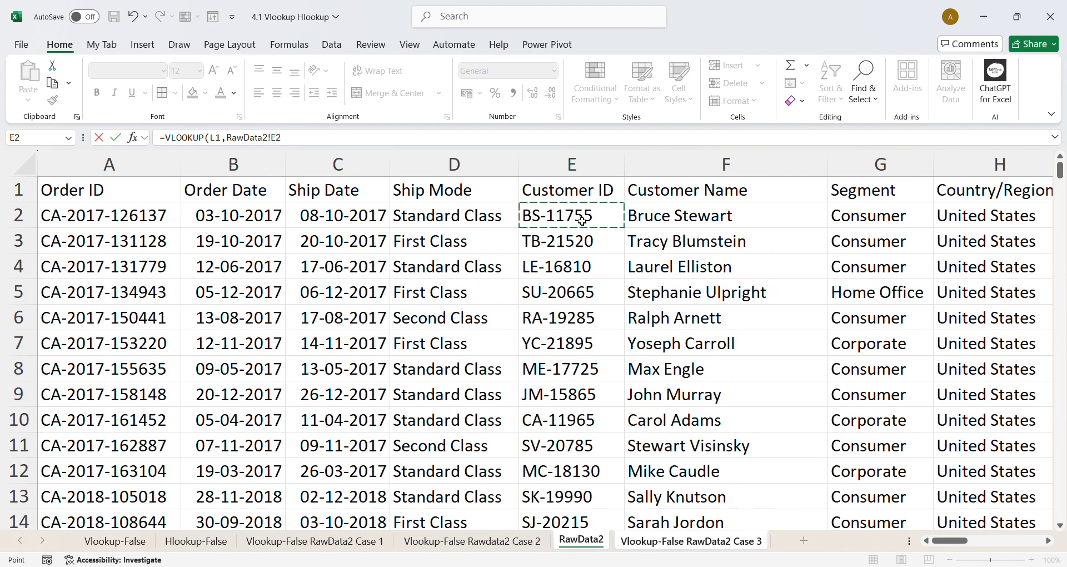
key("ctrl+shift+Down")
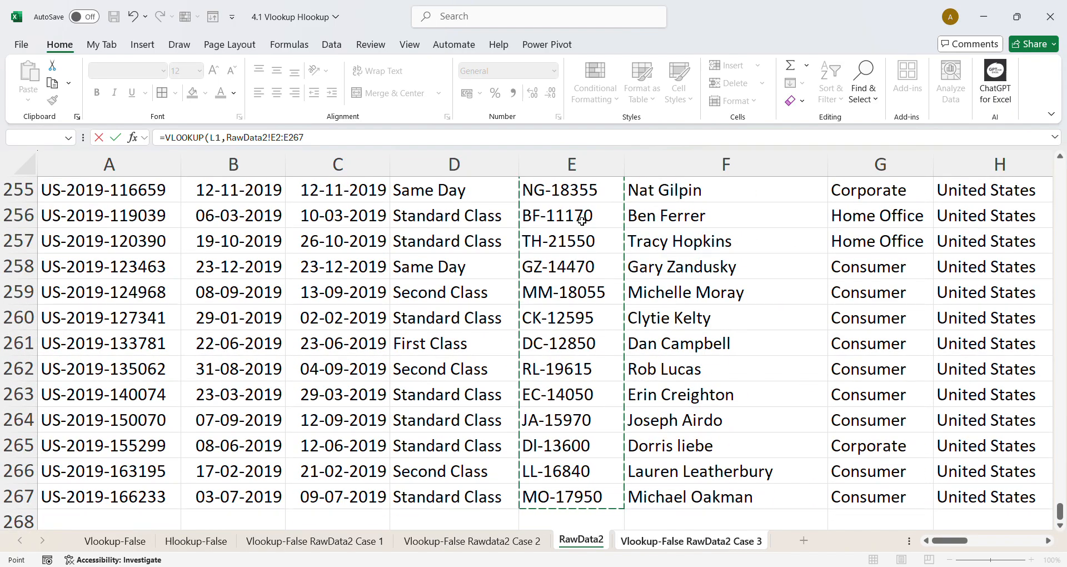
key("ctrl+shift+Right")
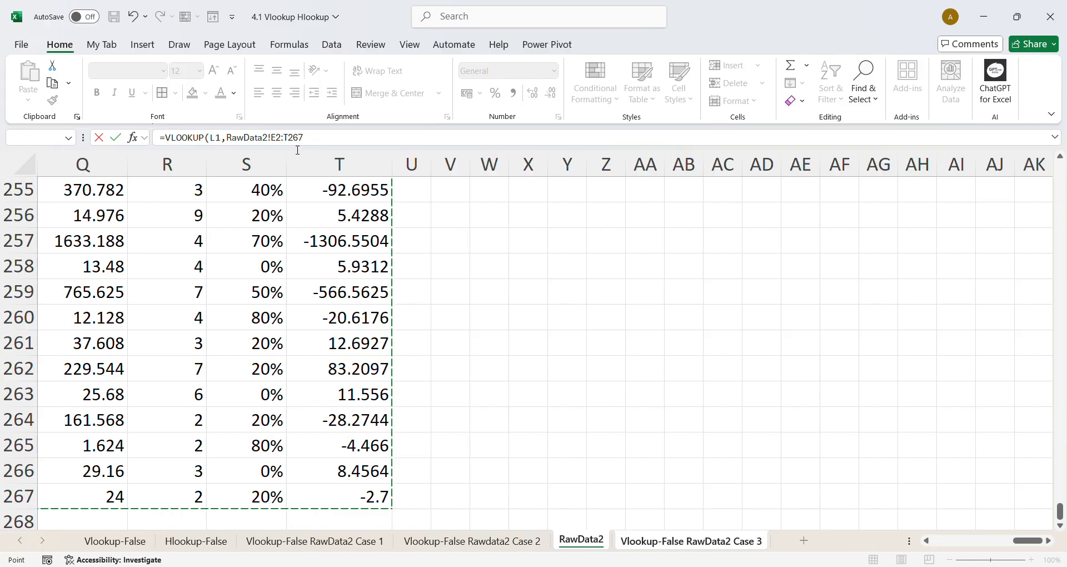
key("F4")
Complete the L2 VLOOKUP with column index 6 and 0 for an exact match.
left_click(342, 139)
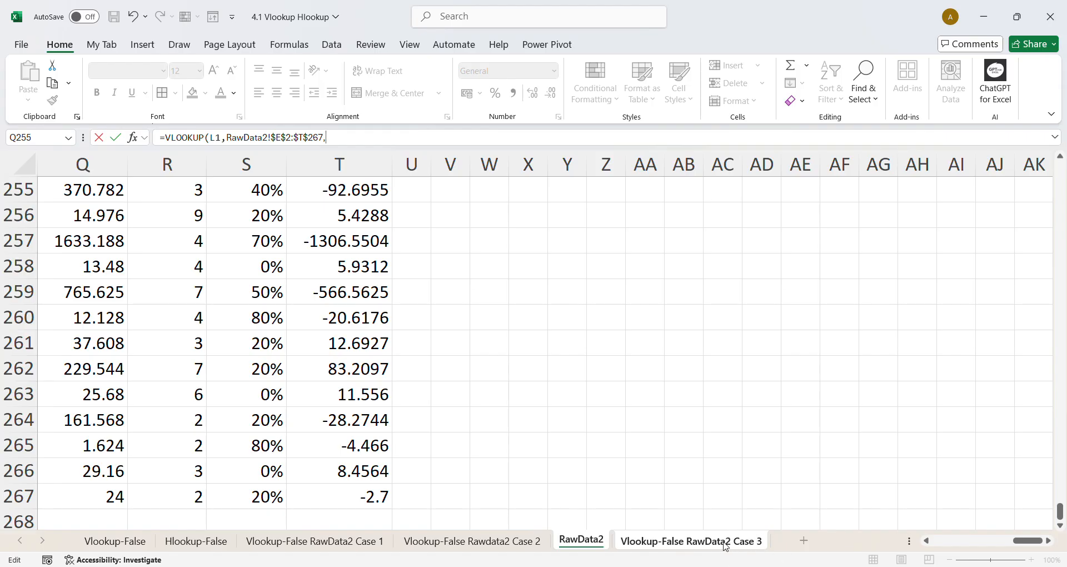
type("6,0")
key("Return")
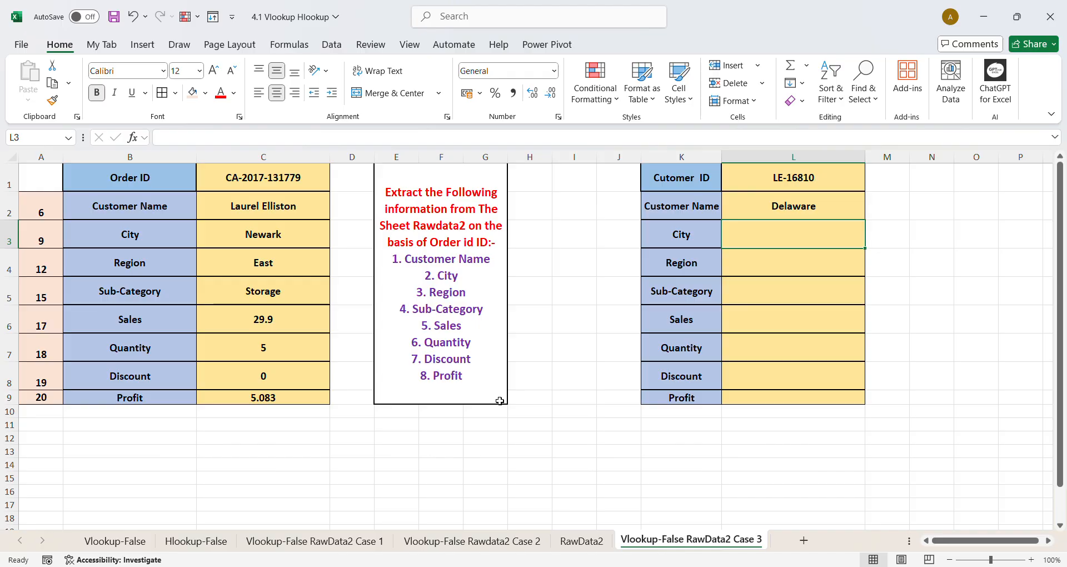
Make the lookup value in the L2 Customer Name VLOOKUP an absolute reference, $L$1.
left_click(804, 209)
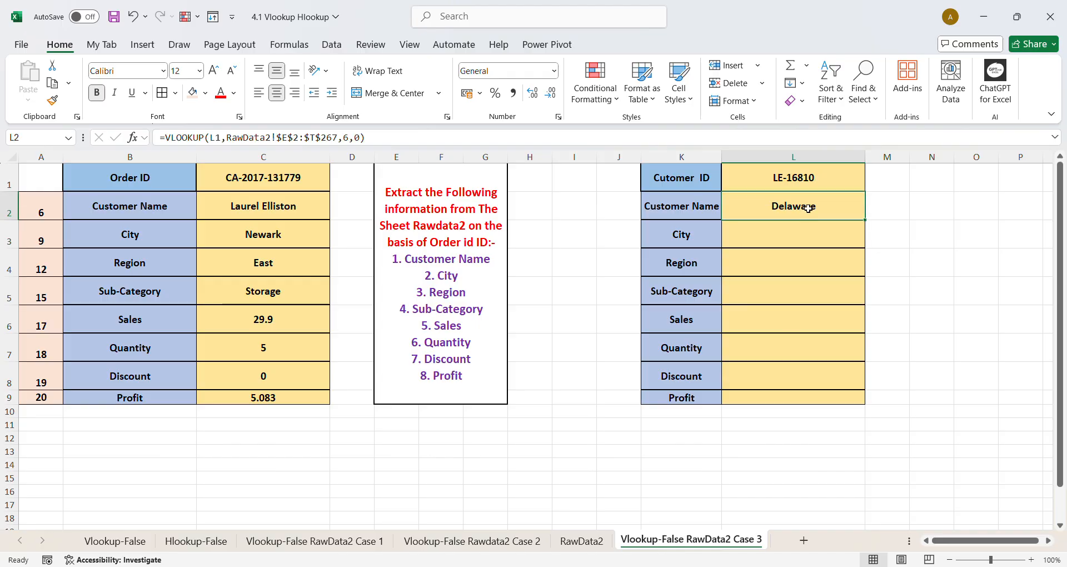
left_click(224, 139)
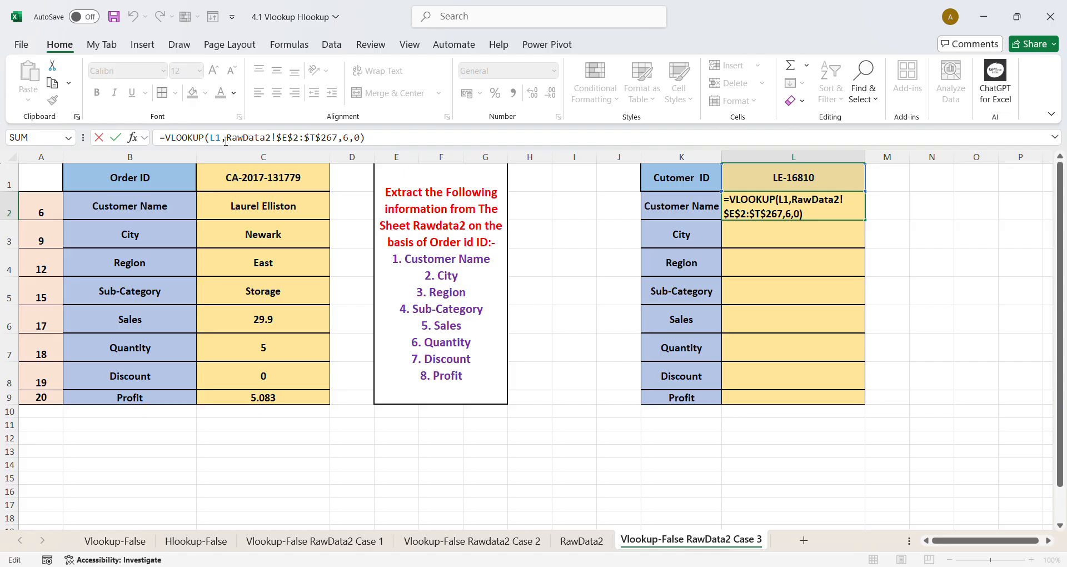
key("F4")
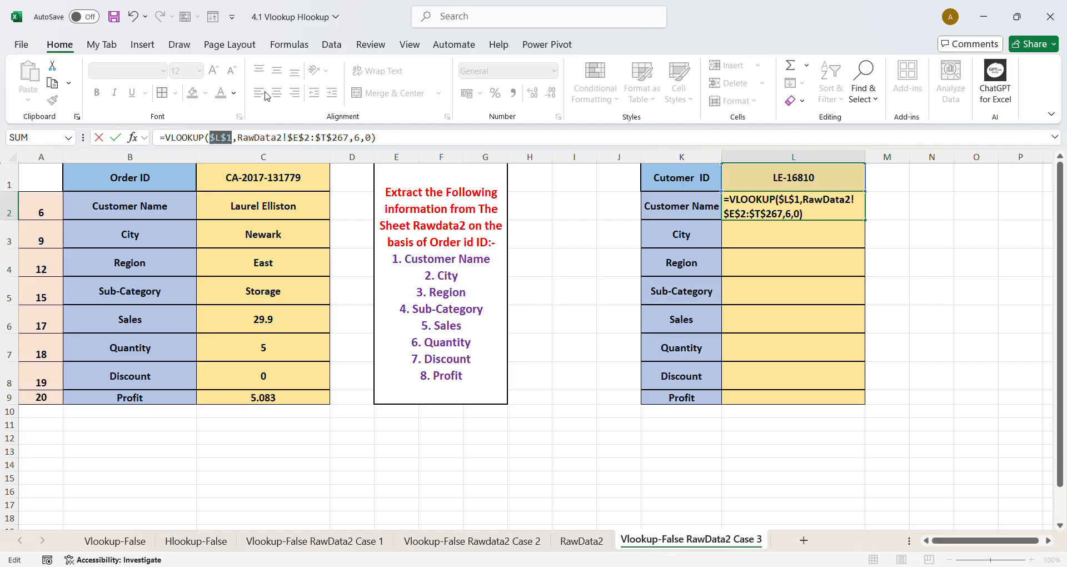
left_click(792, 239)
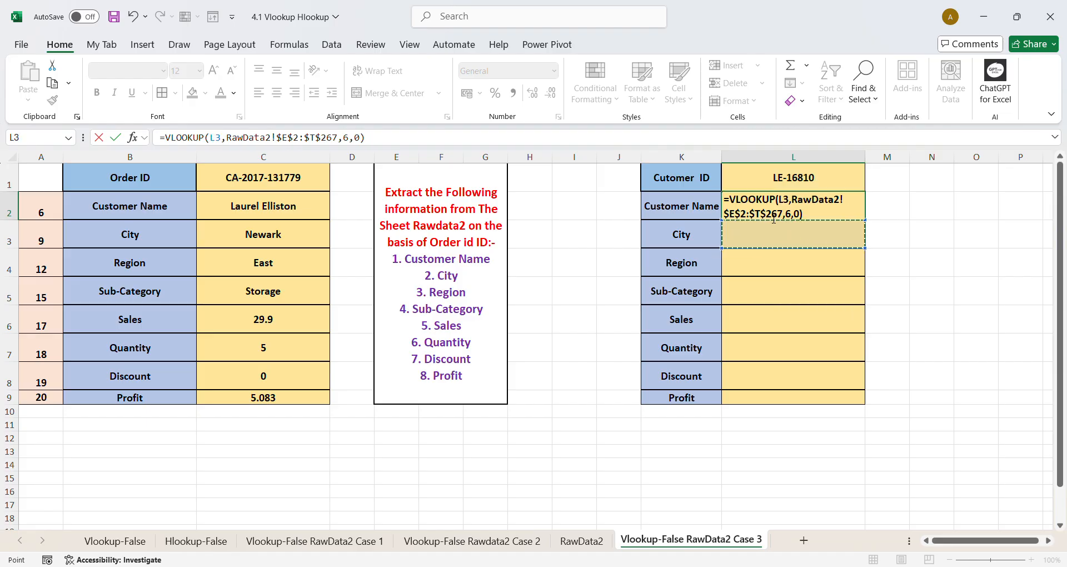
left_click(809, 213)
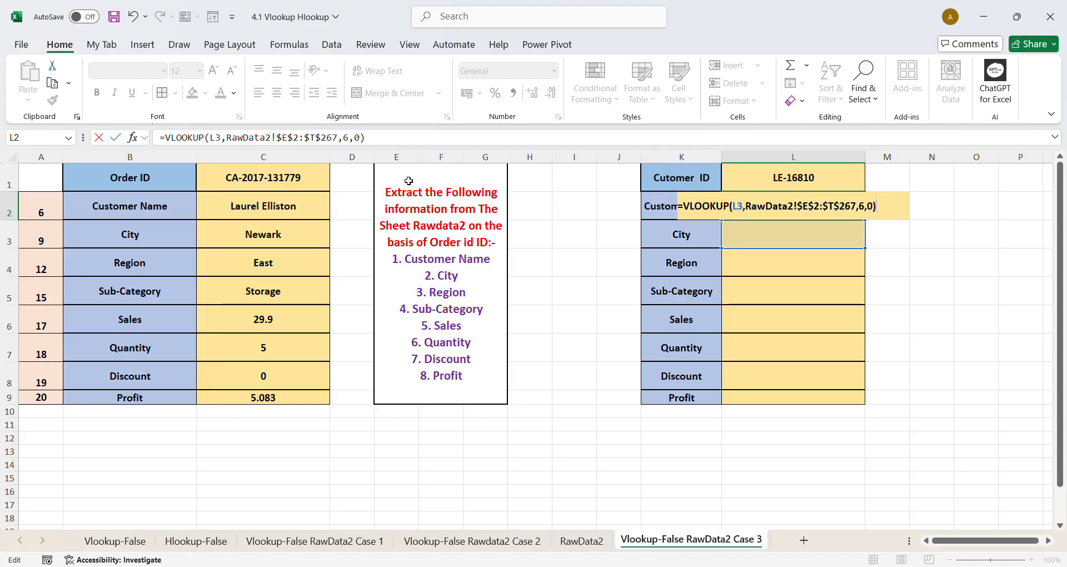
double_click(741, 213)
type("L1")
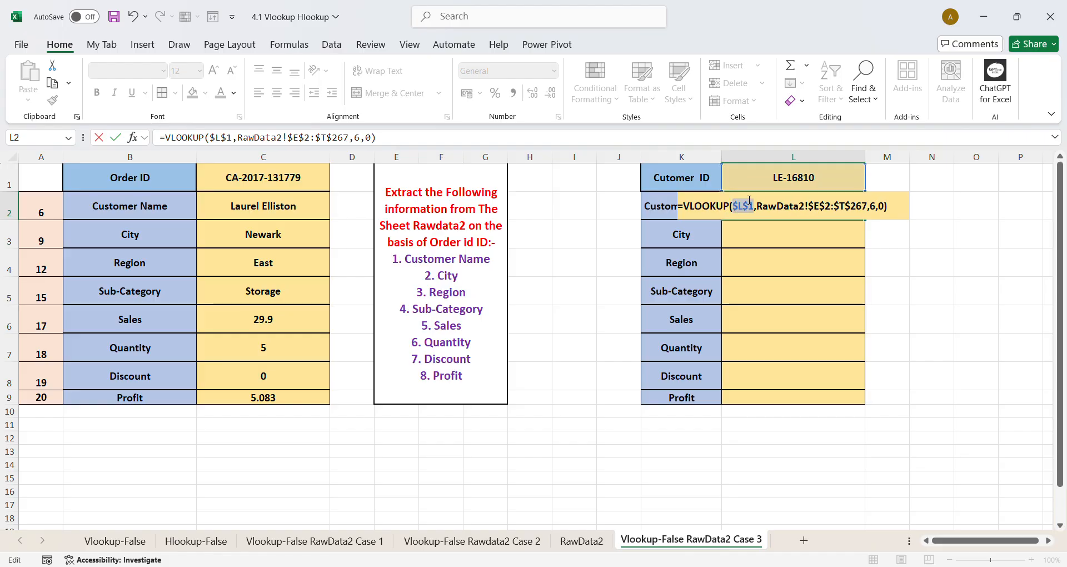
key("Return")
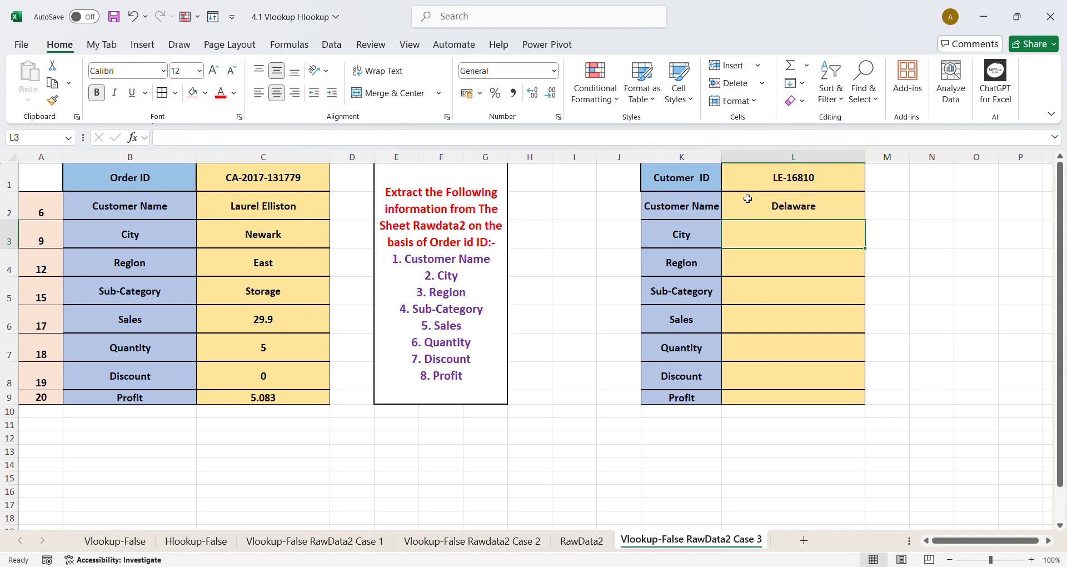
Start a VLOOKUP formula in L3 for City with the absolute reference $L$1 as the lookup value.
left_click(51, 244)
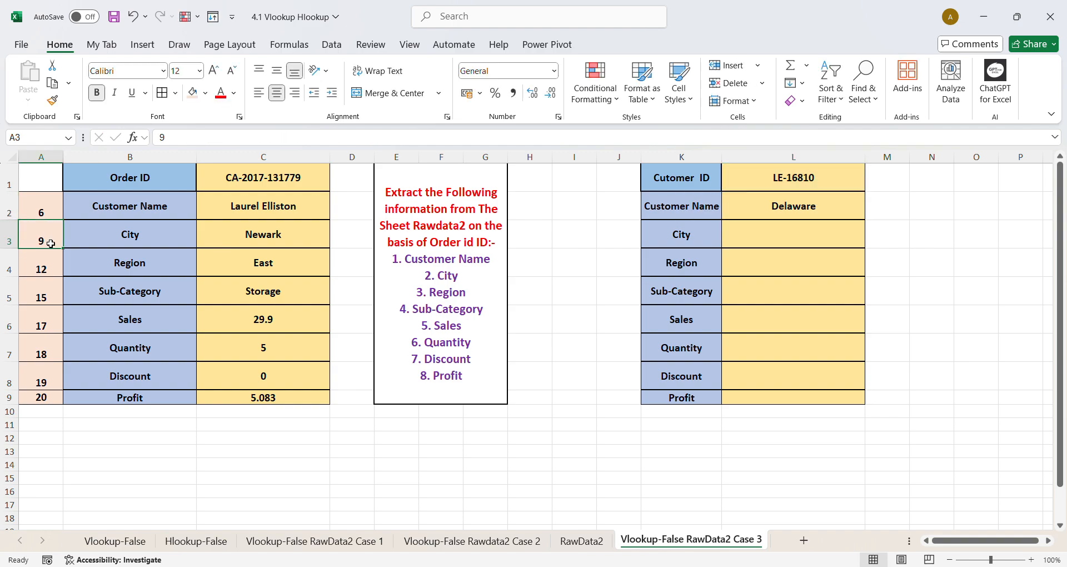
left_click(771, 232)
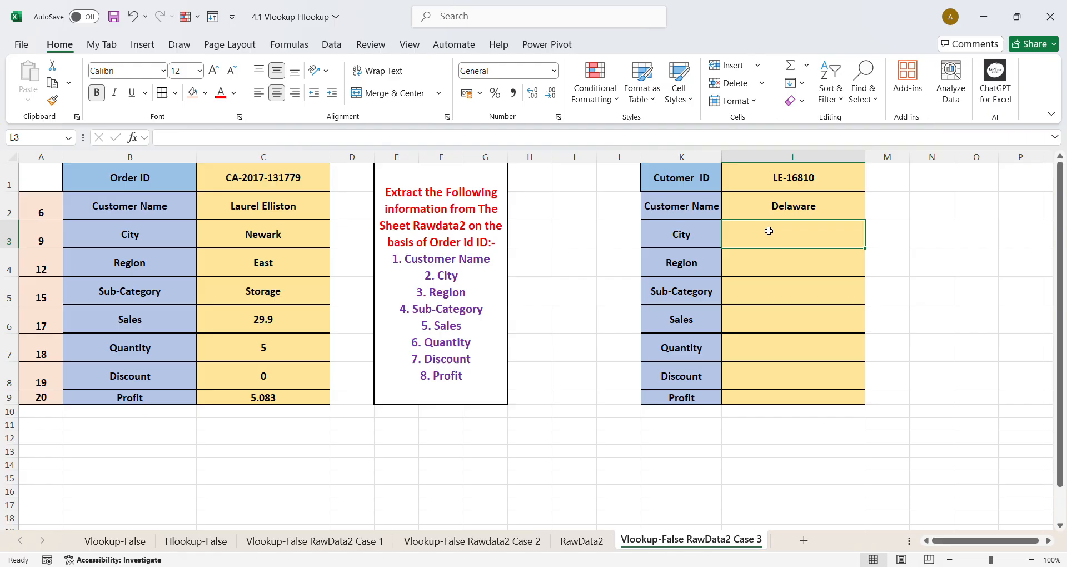
type("=vlo")
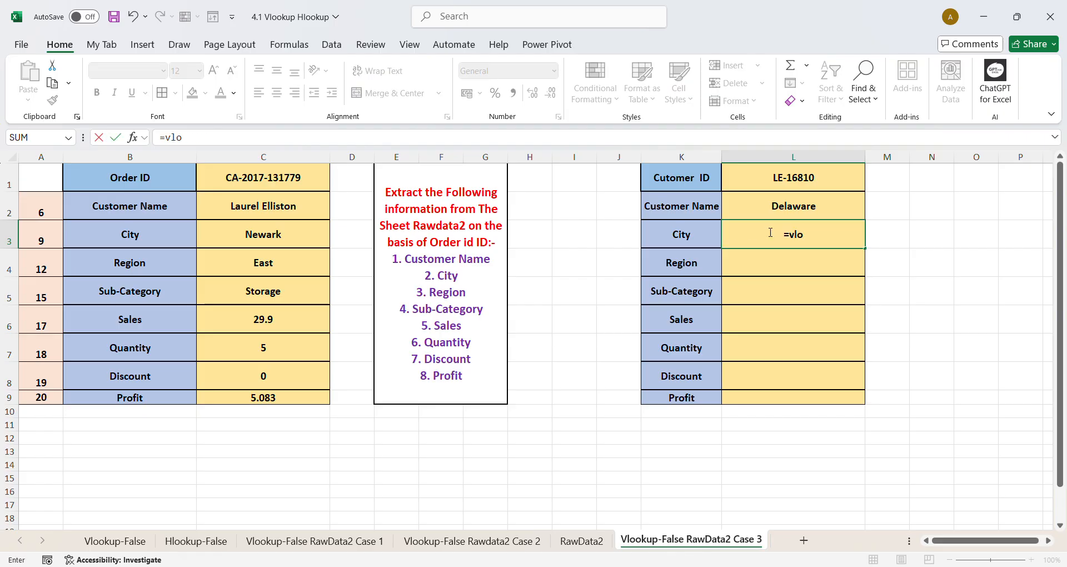
key("Tab")
left_click(799, 179)
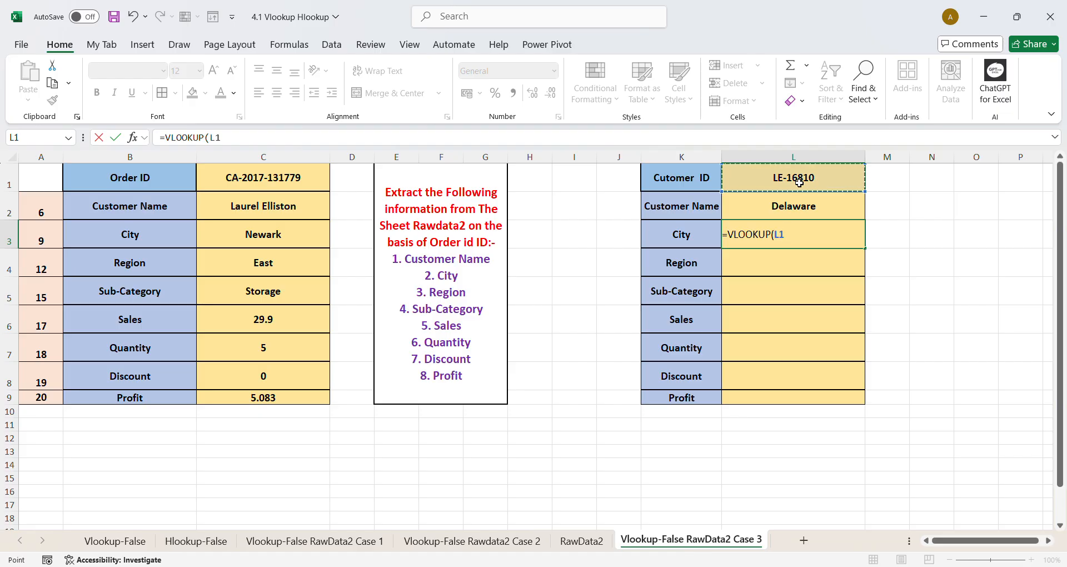
key("F4")
type(",")
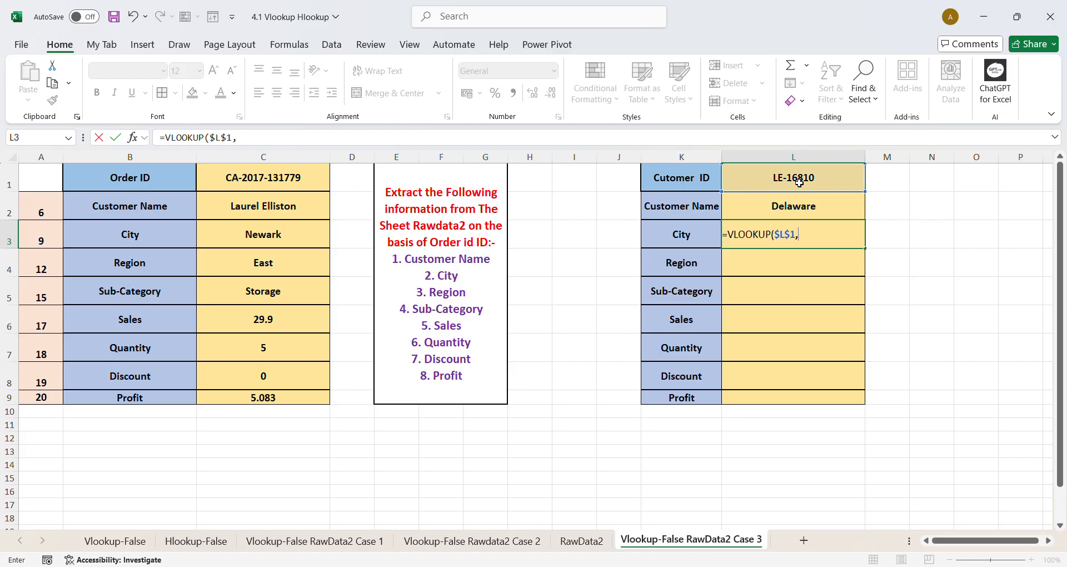
Complete the L3 VLOOKUP with table array $E$2:$T$267 on RawData2, column index 9 and 0 for an exact match.
left_click(595, 540)
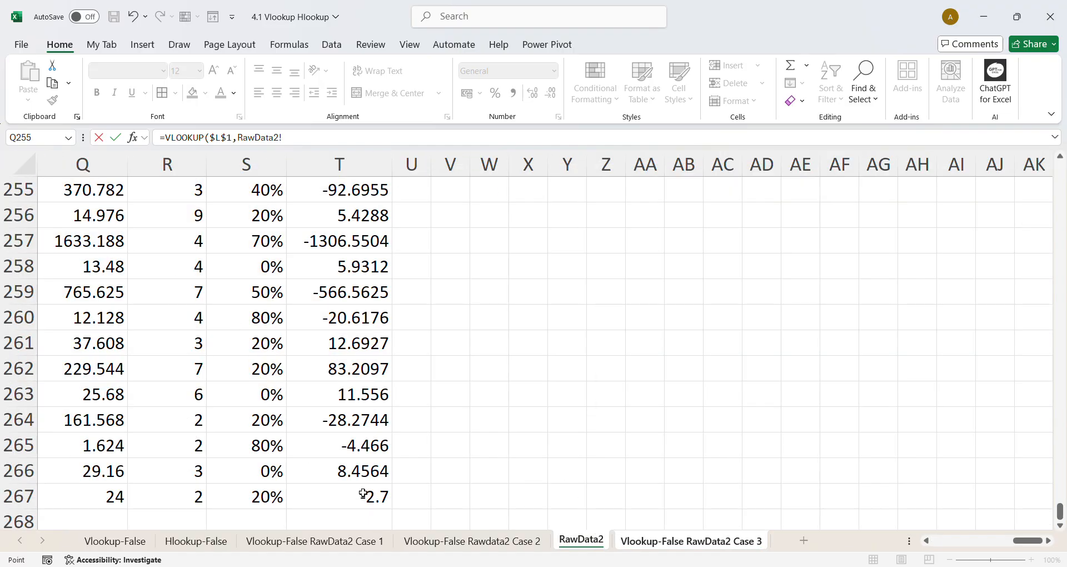
left_click_drag(1032, 541, 925, 545)
scroll(280, 299, "up", 4)
scroll(280, 299, "up", 20)
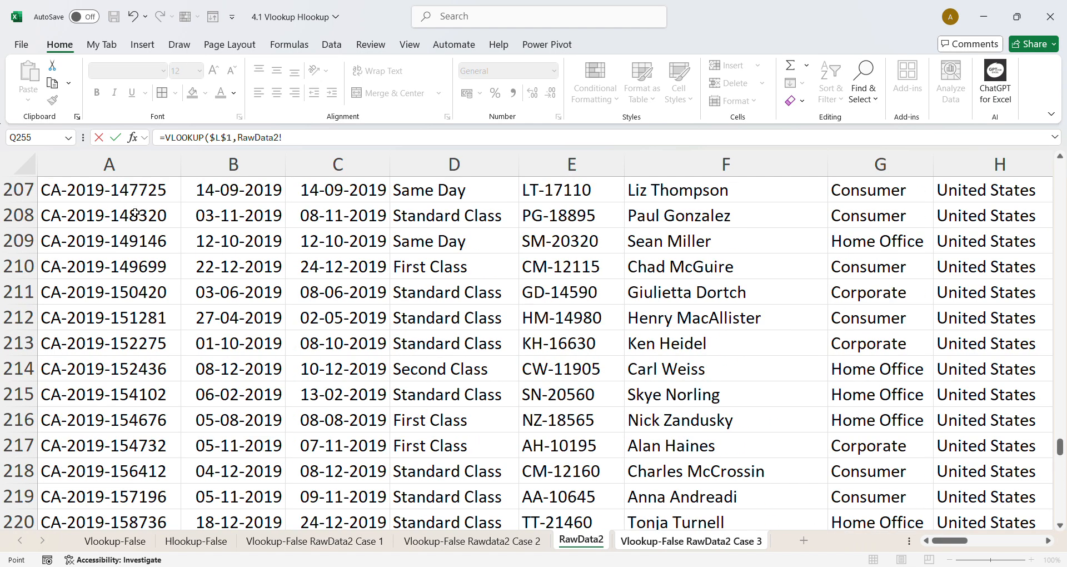
scroll(442, 258, "up", 13)
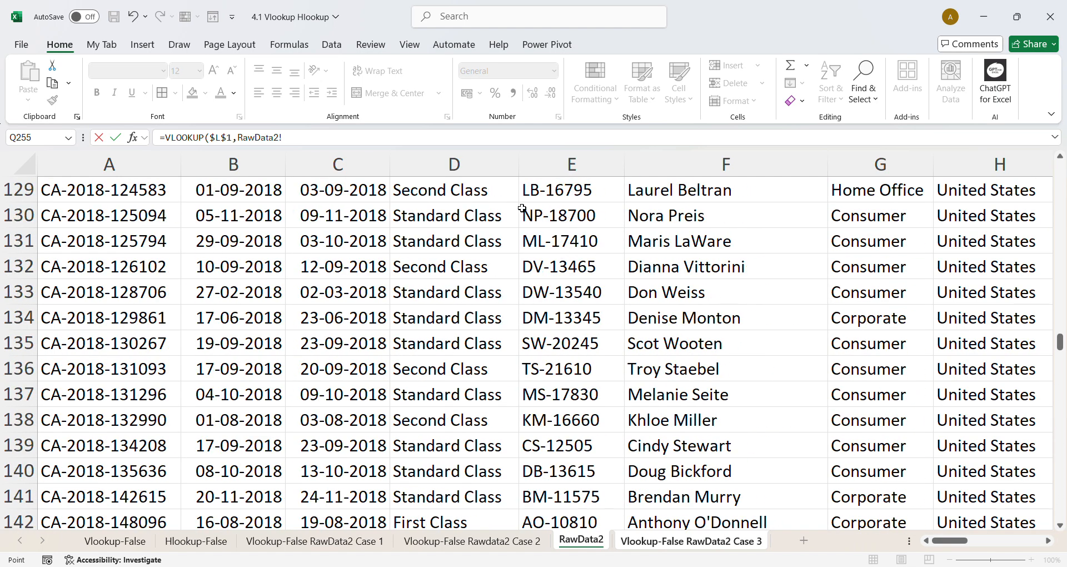
left_click_drag(1060, 345, 1060, 175)
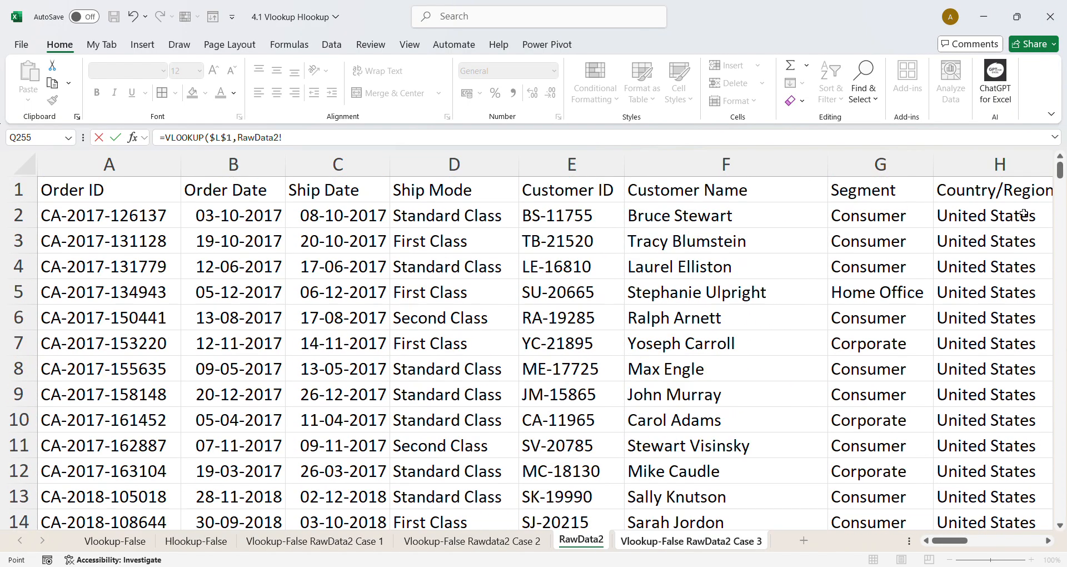
left_click(562, 222)
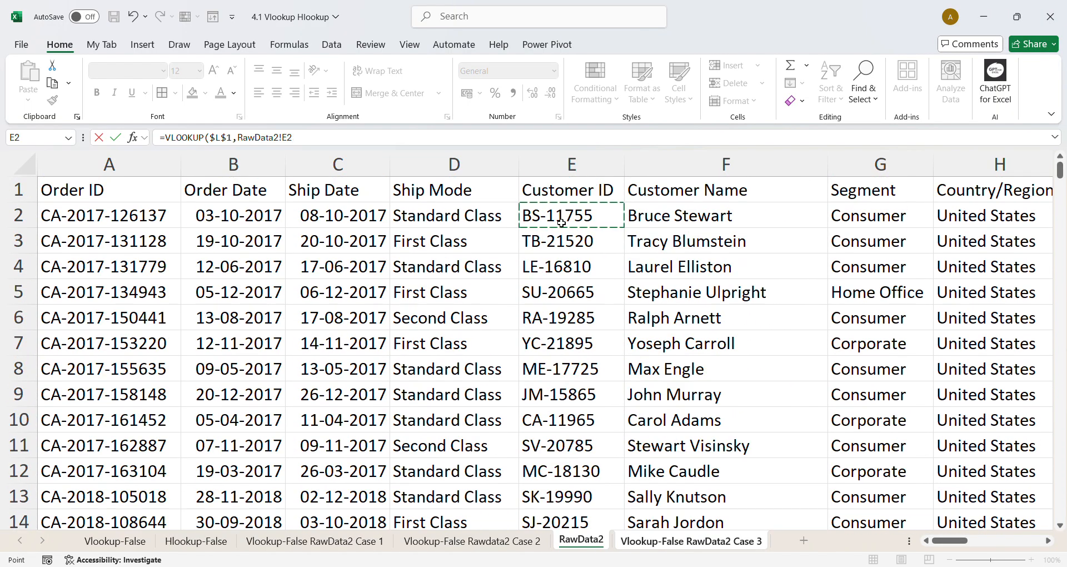
key("ctrl+shift+Down")
key("ctrl+shift+Right")
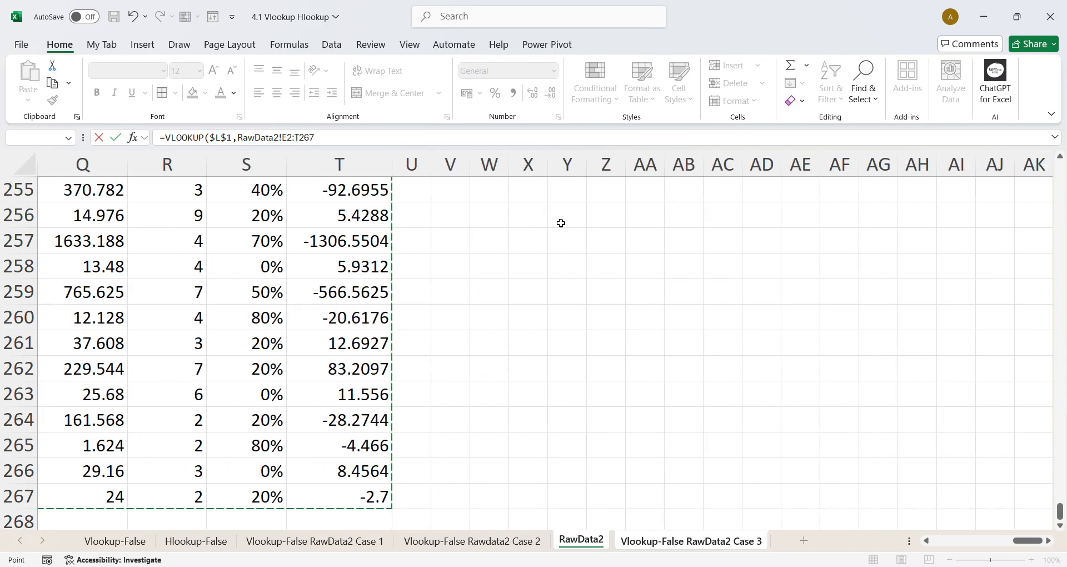
key("F4")
type(",9,0")
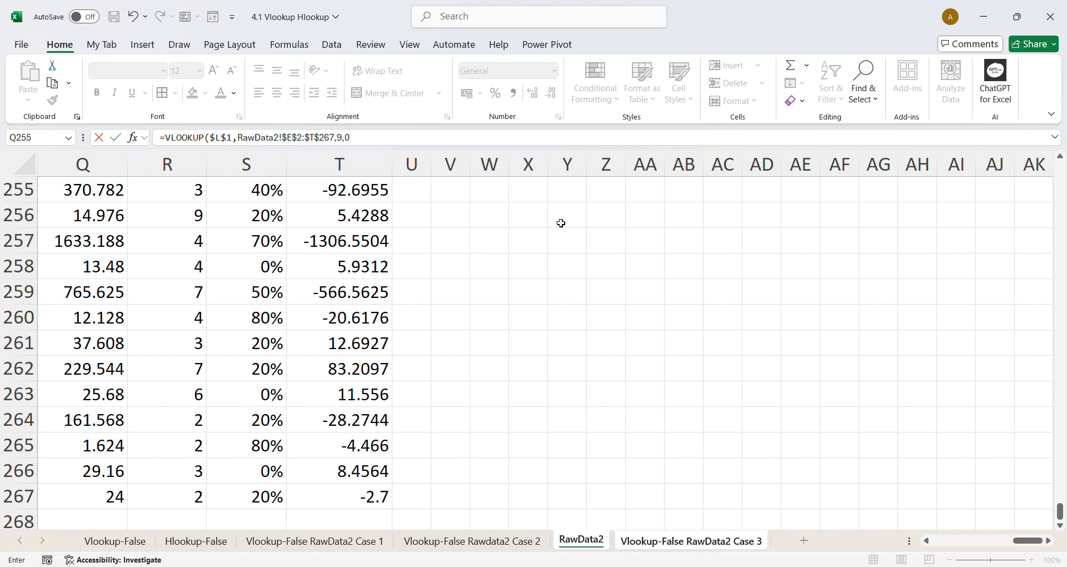
key("Return")
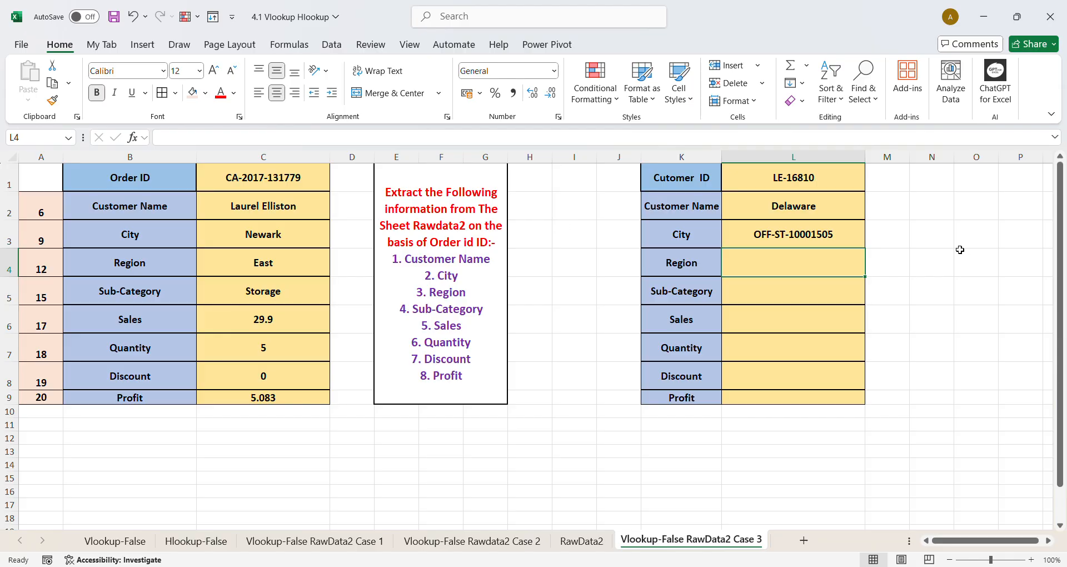
Compare the City formula in L3 with the Order ID table's VLOOKUP formulas in C2 through C6.
left_click(813, 237)
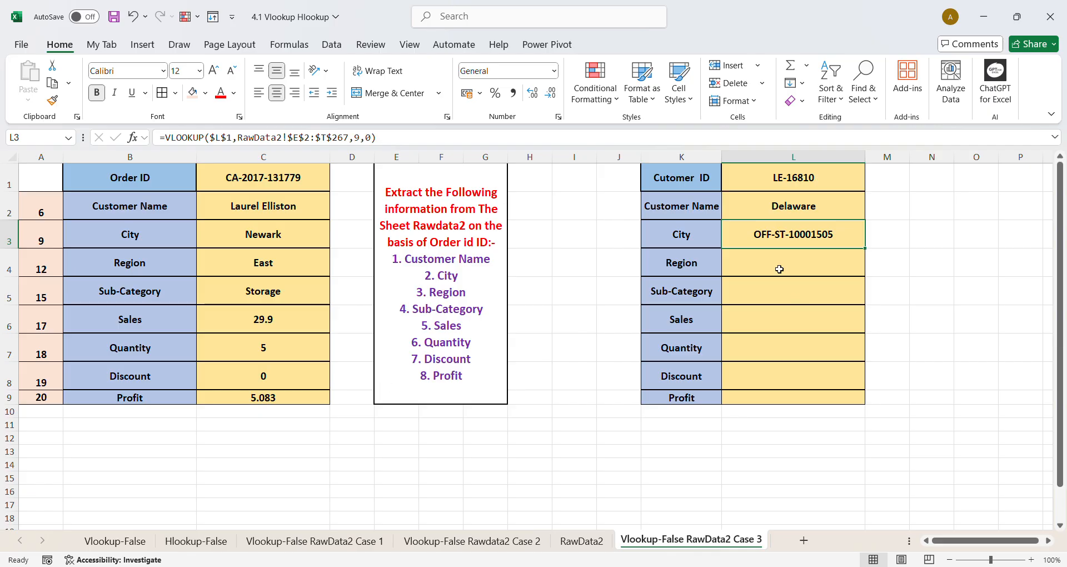
left_click(259, 210)
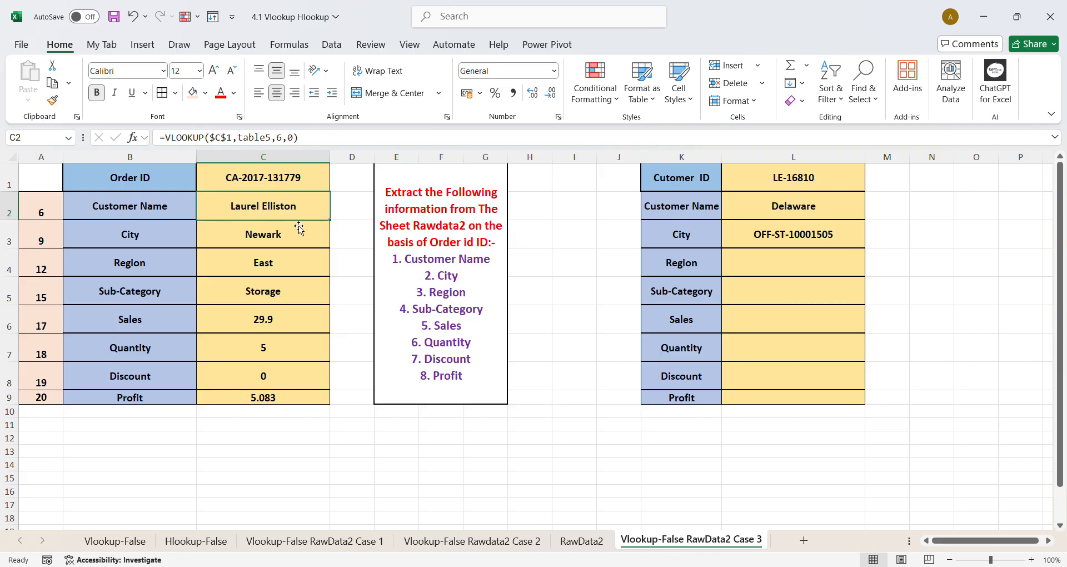
left_click(282, 236)
left_click(298, 212)
left_click(297, 239)
left_click(290, 257)
left_click(290, 210)
left_click(297, 240)
left_click(288, 293)
left_click(283, 315)
left_click(831, 263)
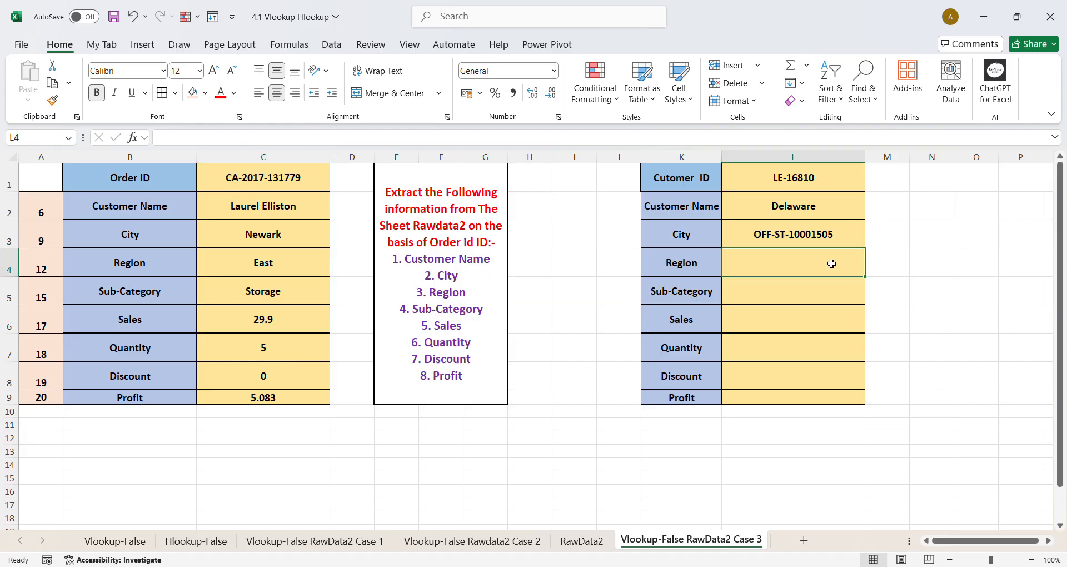
type("=")
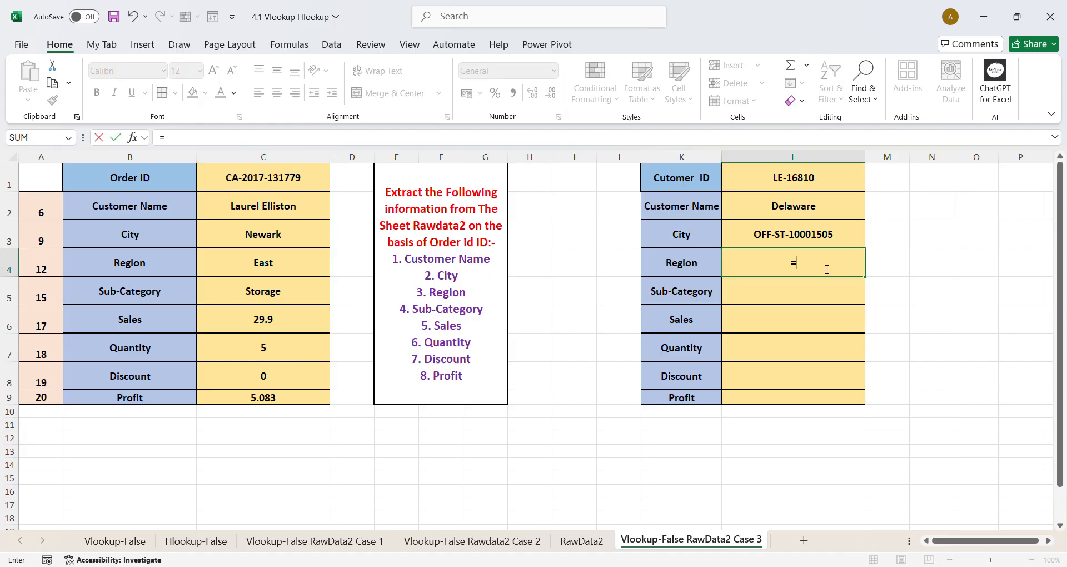
key("Escape")
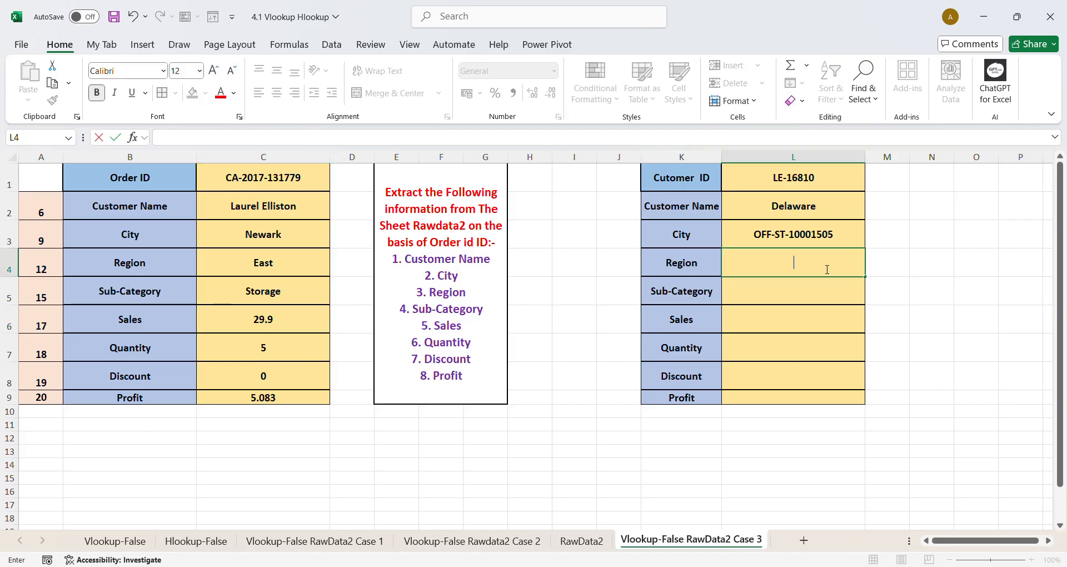
left_click(781, 228)
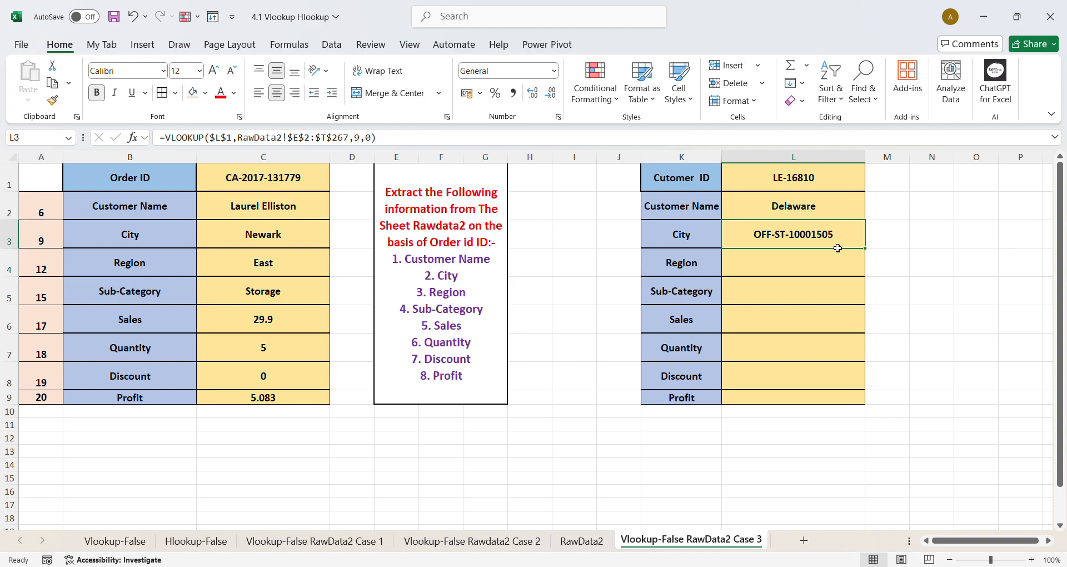
Start a VLOOKUP formula in L4 for Region with the absolute reference $L$1 as the lookup value.
left_click(812, 264)
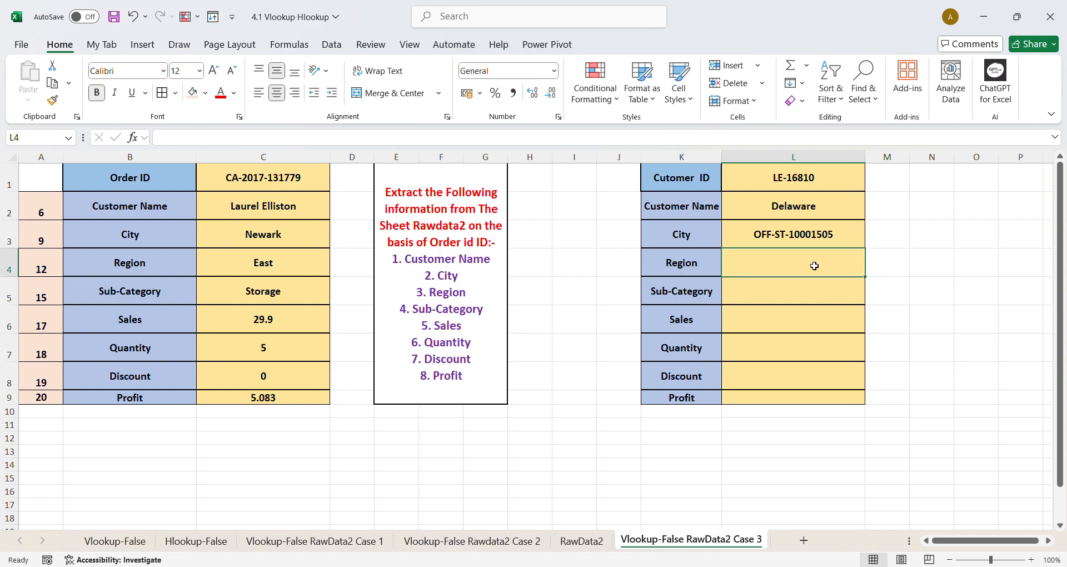
type("=vlookup")
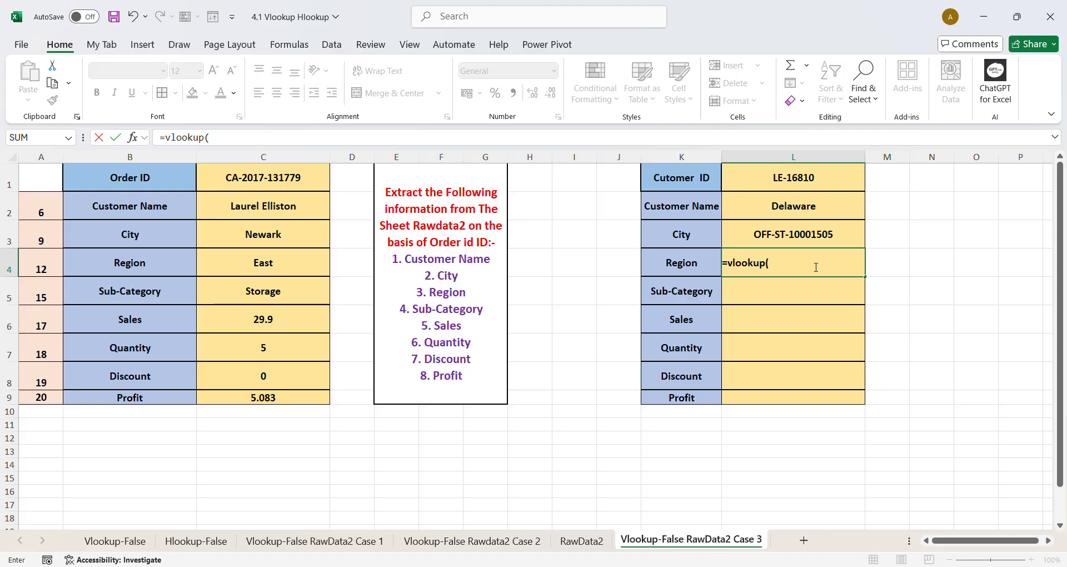
type("(")
left_click(800, 177)
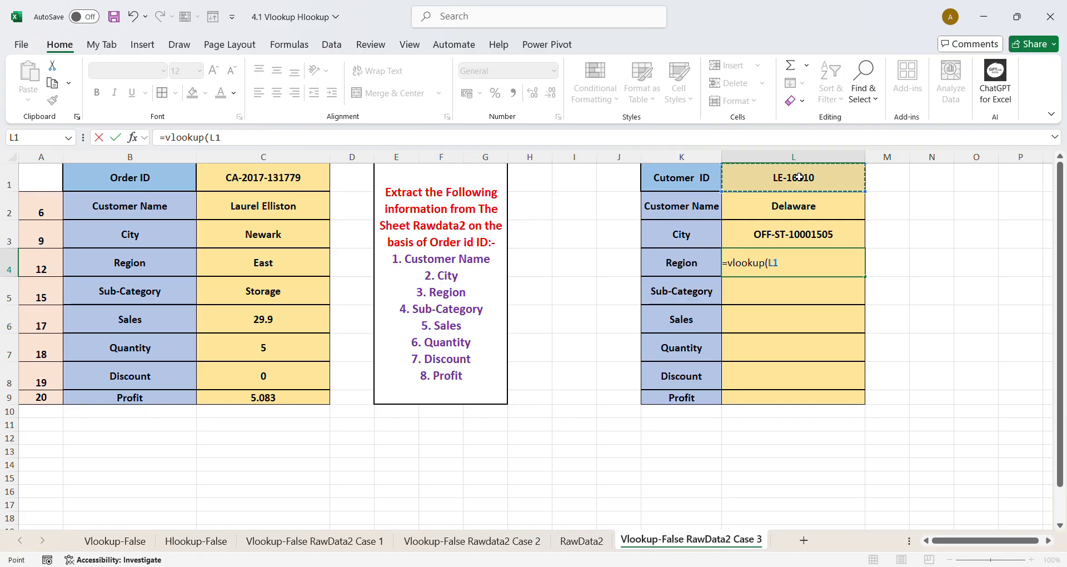
key("F4")
type(",")
Complete the L4 VLOOKUP with table array E2:T267 on RawData2, column index 15 and 0 for an exact match.
left_click(581, 540)
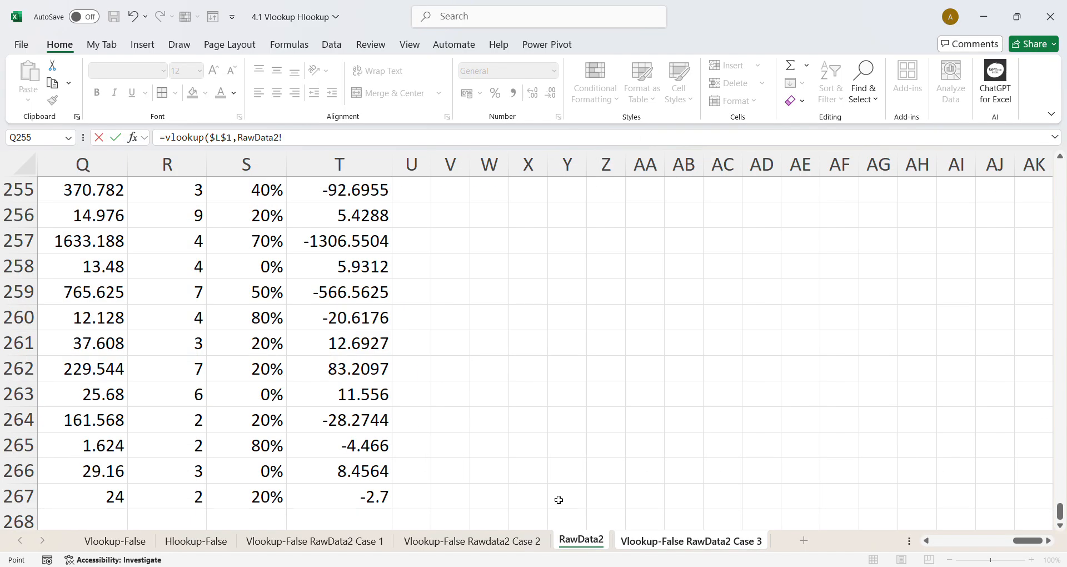
left_click_drag(1020, 541, 811, 560)
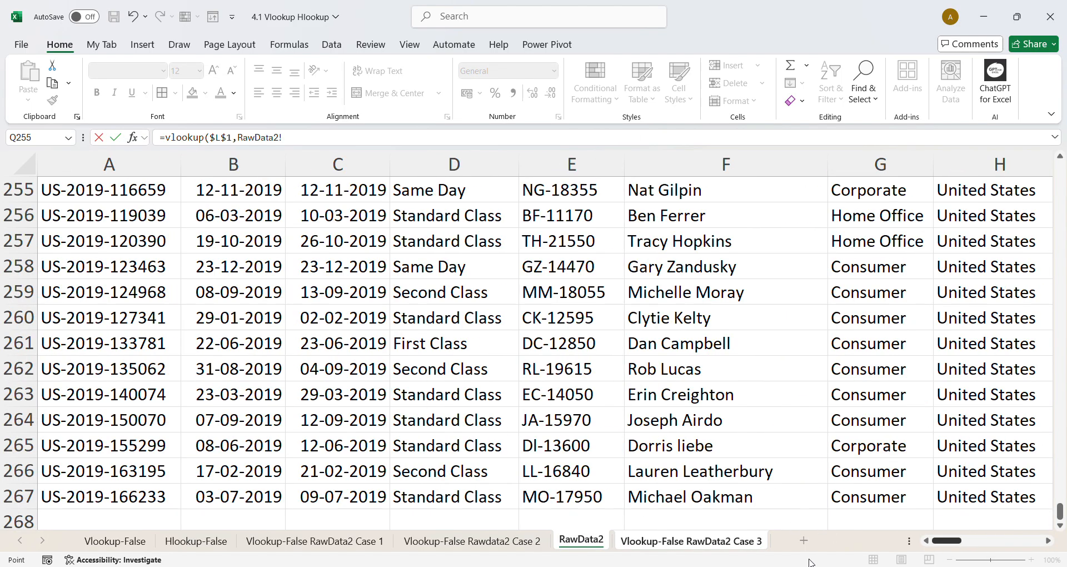
scroll(779, 389, "up", 10)
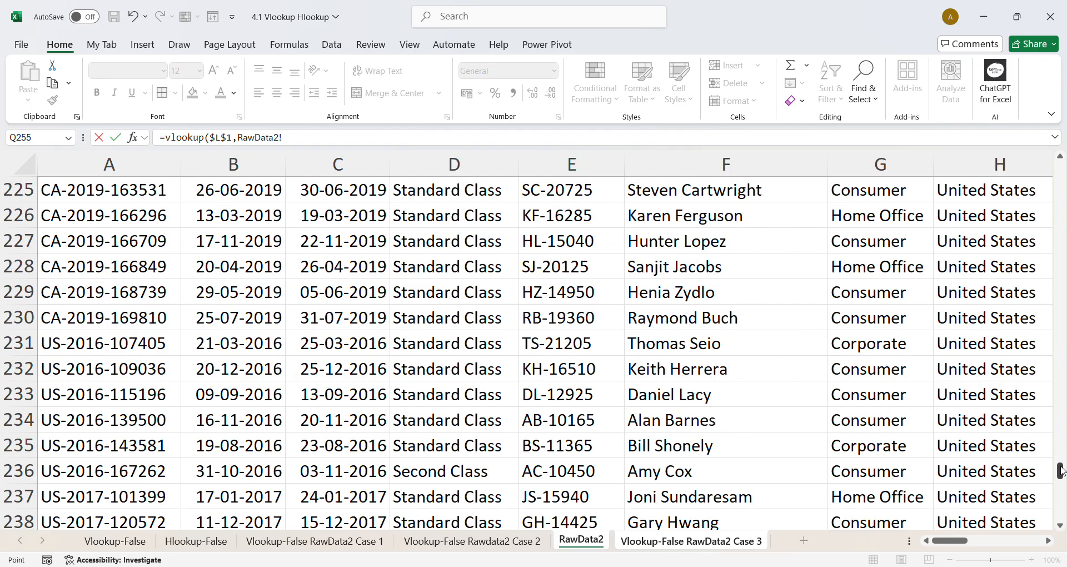
left_click_drag(1061, 462, 1060, 167)
left_click(545, 221)
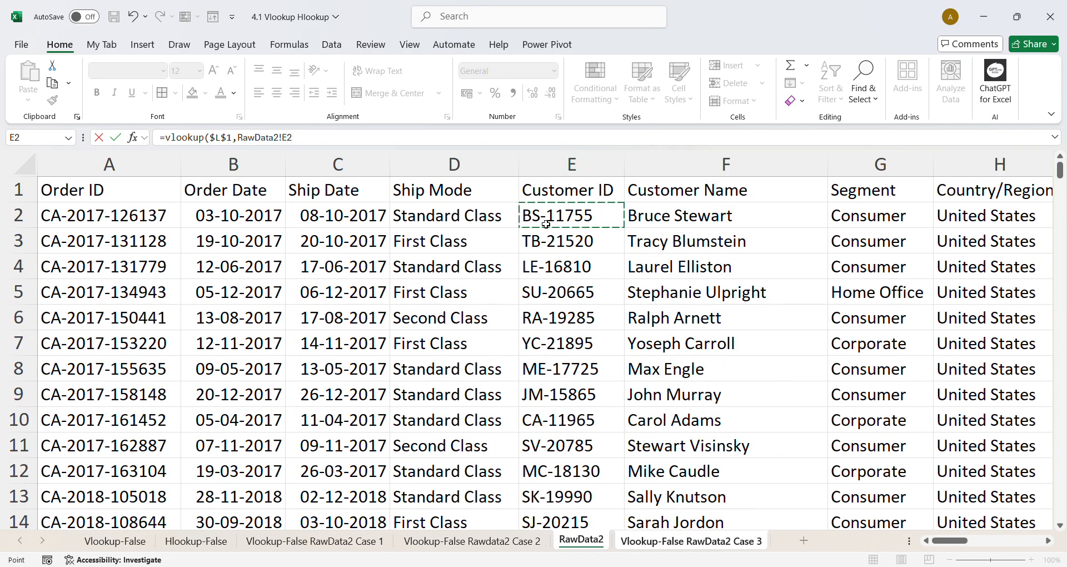
key("ctrl+shift+Down")
key("ctrl+shift+Right")
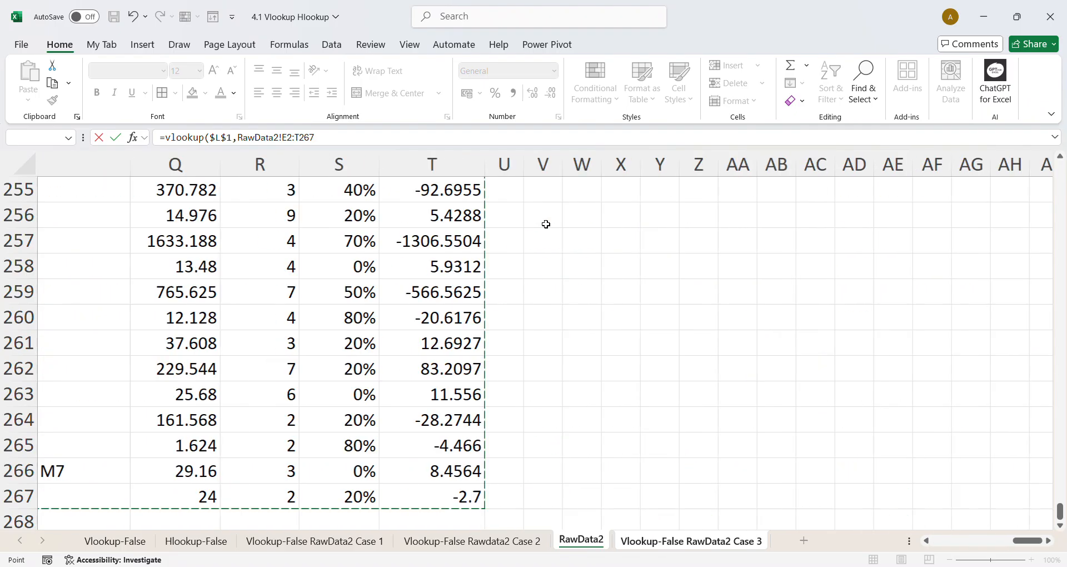
type(",15,0")
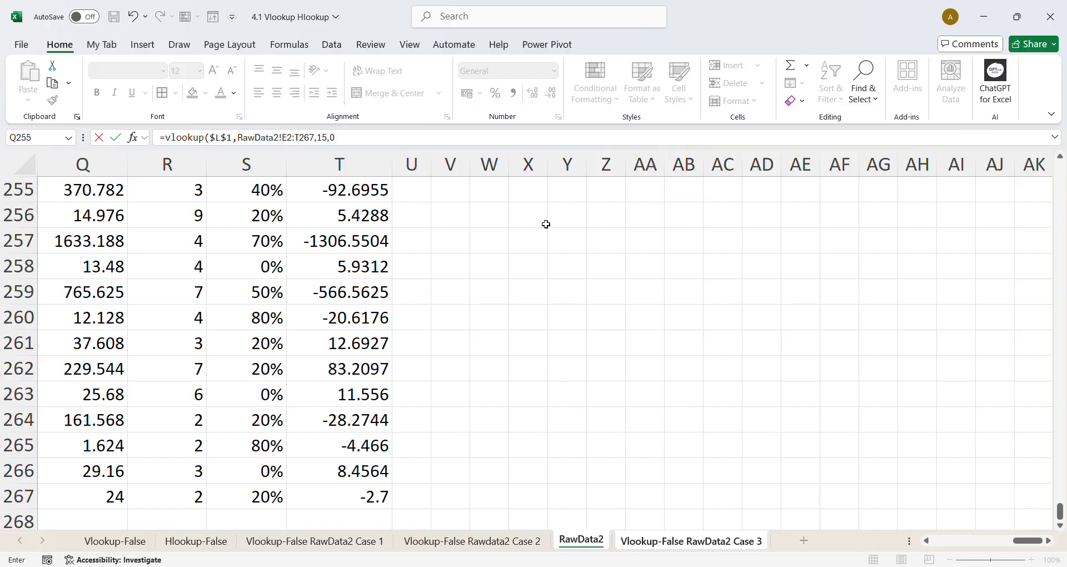
key("Return")
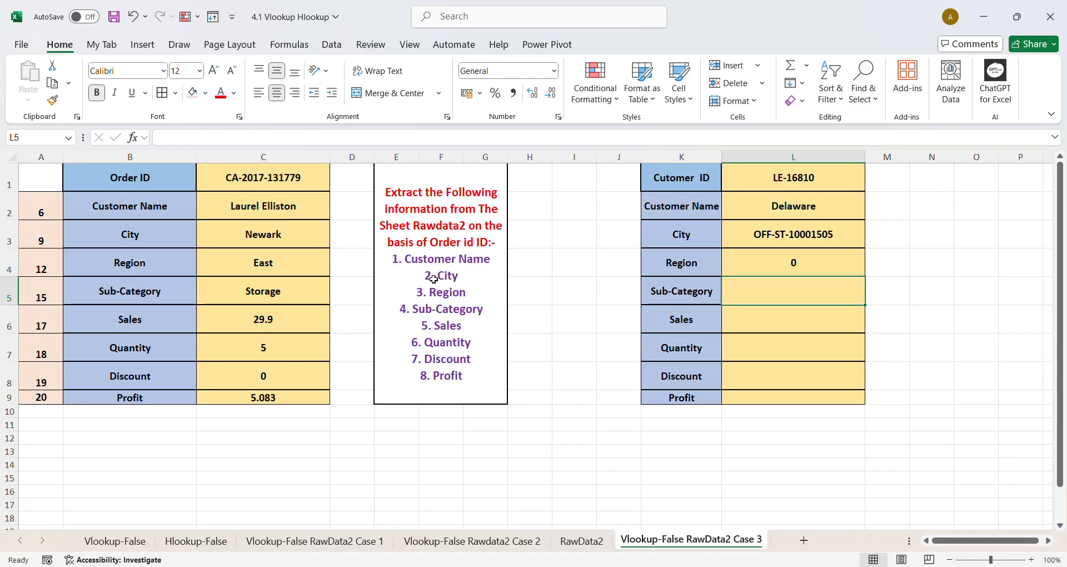
Change the column index in the L4 Region formula to 12.
key("Up")
key("F2")
left_click(349, 144)
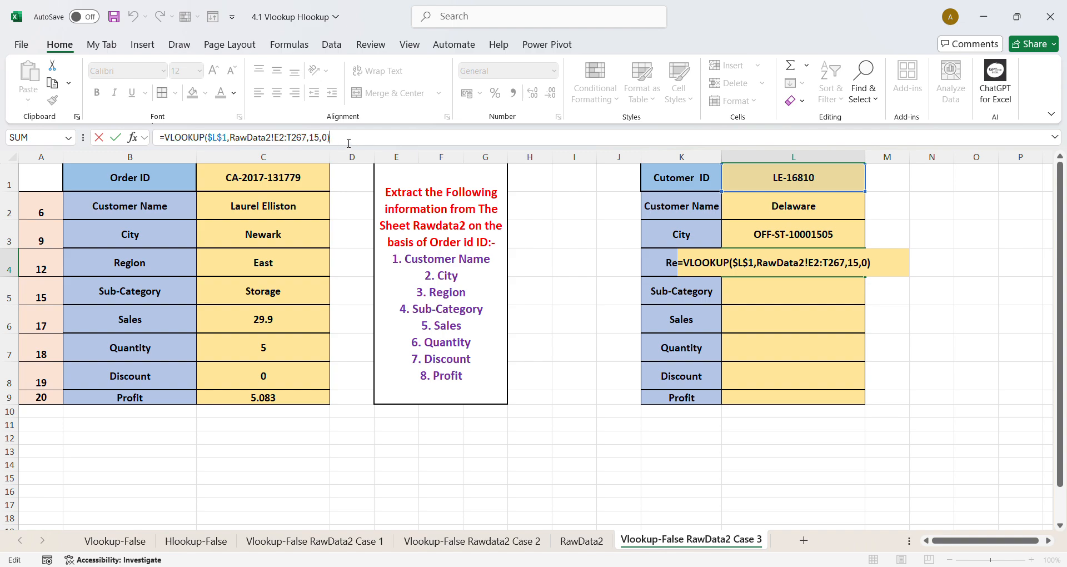
left_click_drag(314, 137, 320, 138)
type("2")
key("Return")
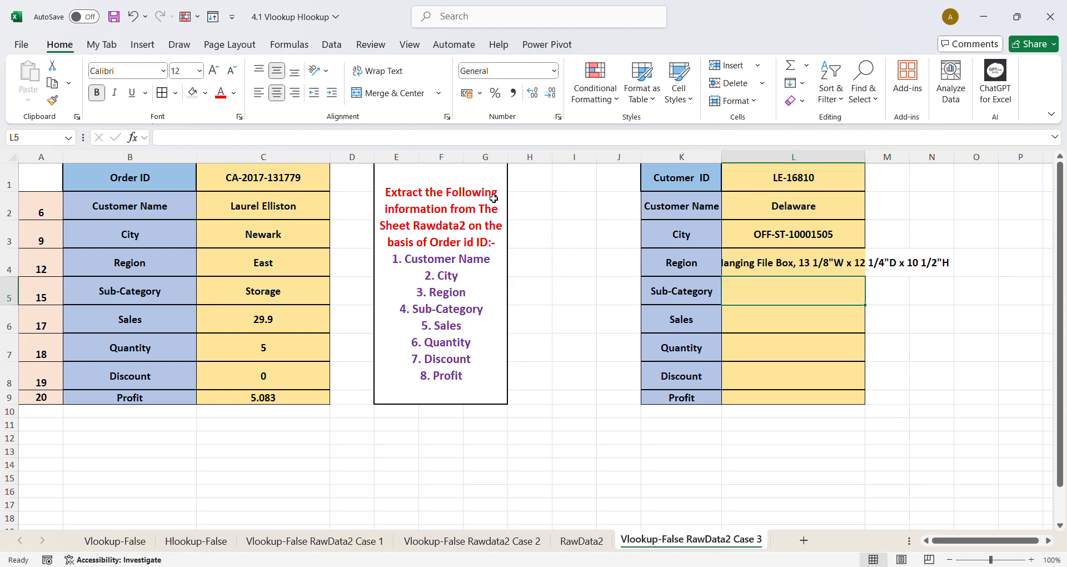
Widen column L to make more room for the text returned in L4.
left_click(822, 264)
left_click_drag(865, 158, 927, 163)
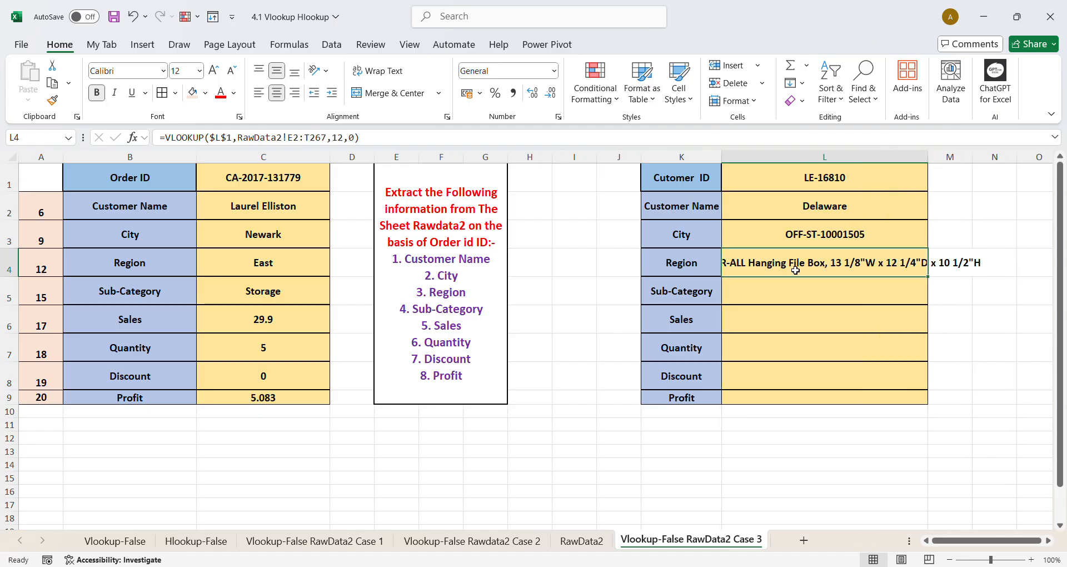
left_click(35, 271)
left_click(782, 264)
Check the column numbering on the Case 2 sheet and set the column index in the L2 Customer Name formula to 2.
left_click(577, 542)
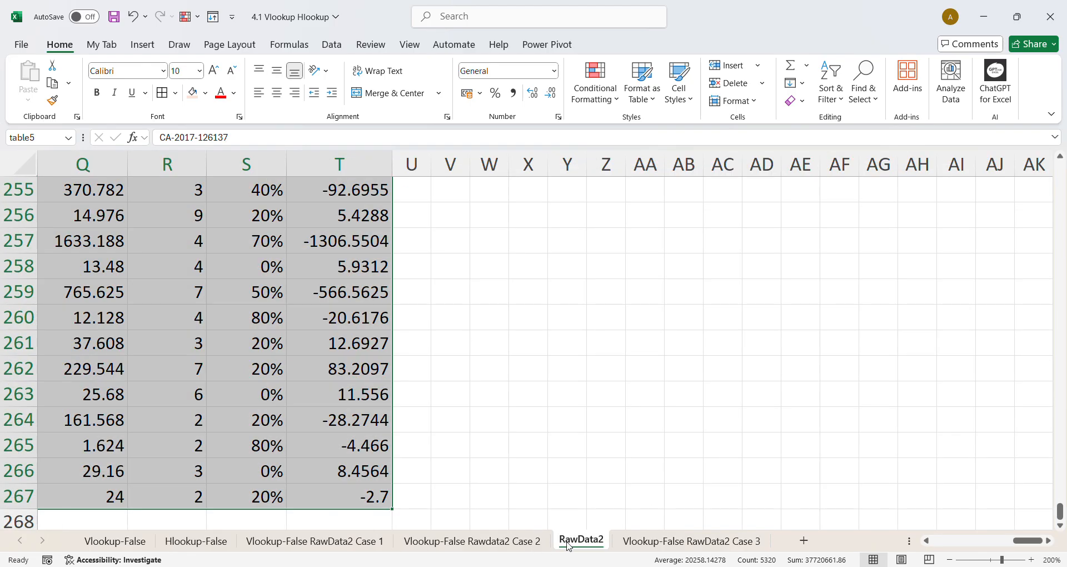
left_click(428, 542)
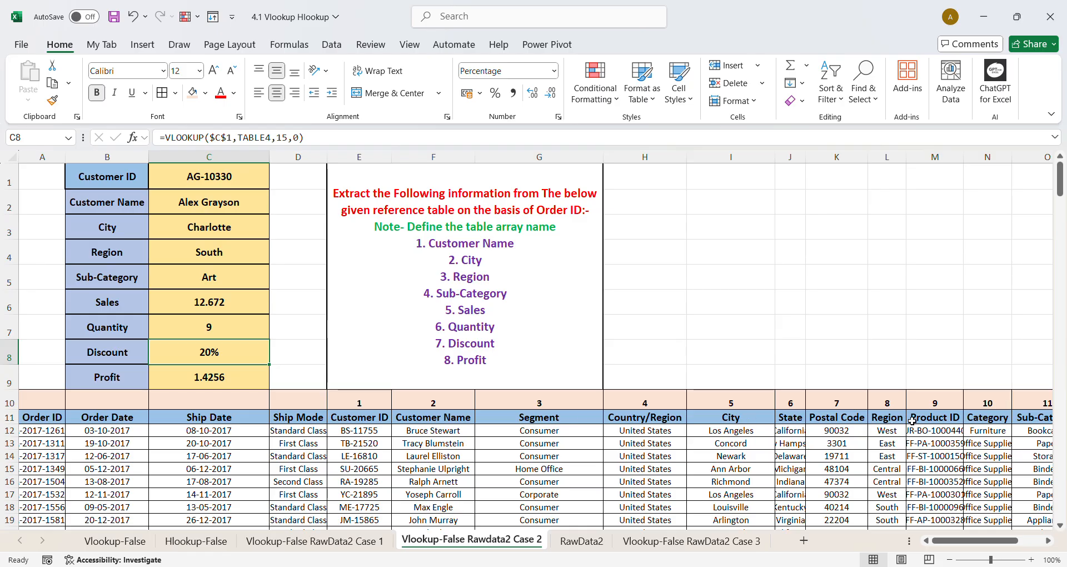
left_click(896, 404)
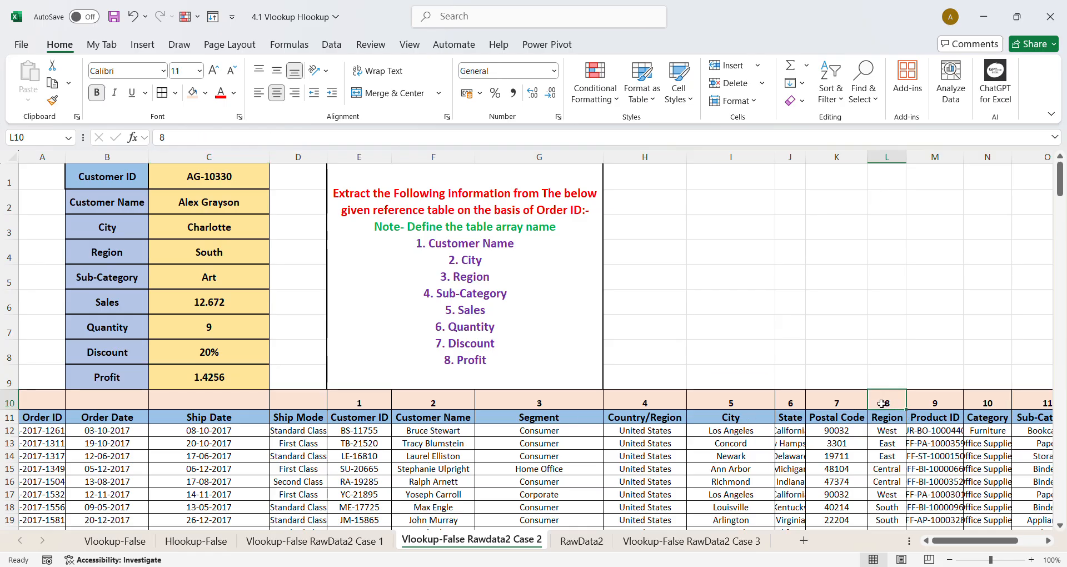
left_click(436, 402)
left_click(712, 539)
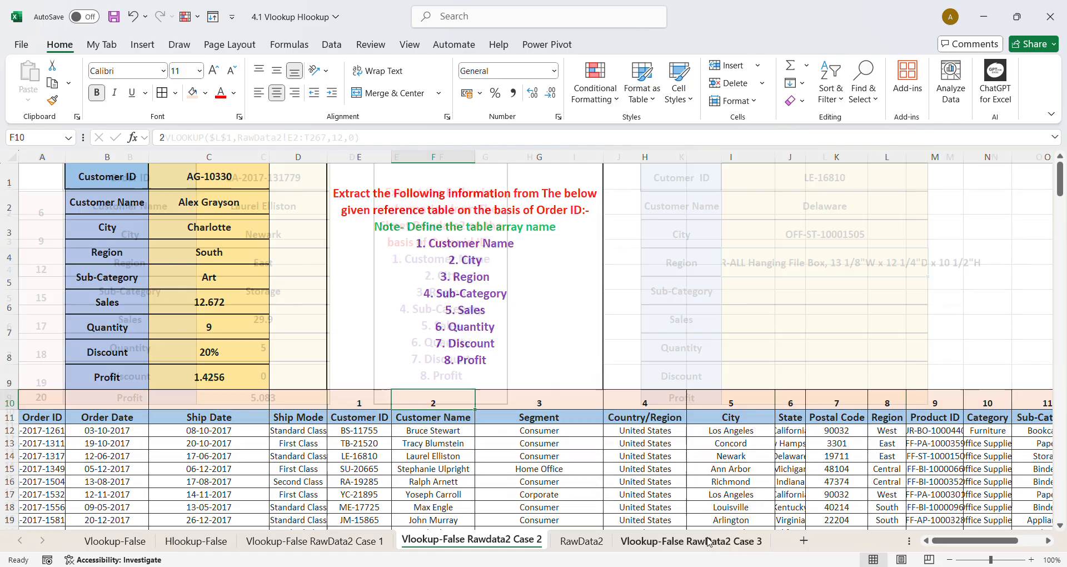
left_click(812, 213)
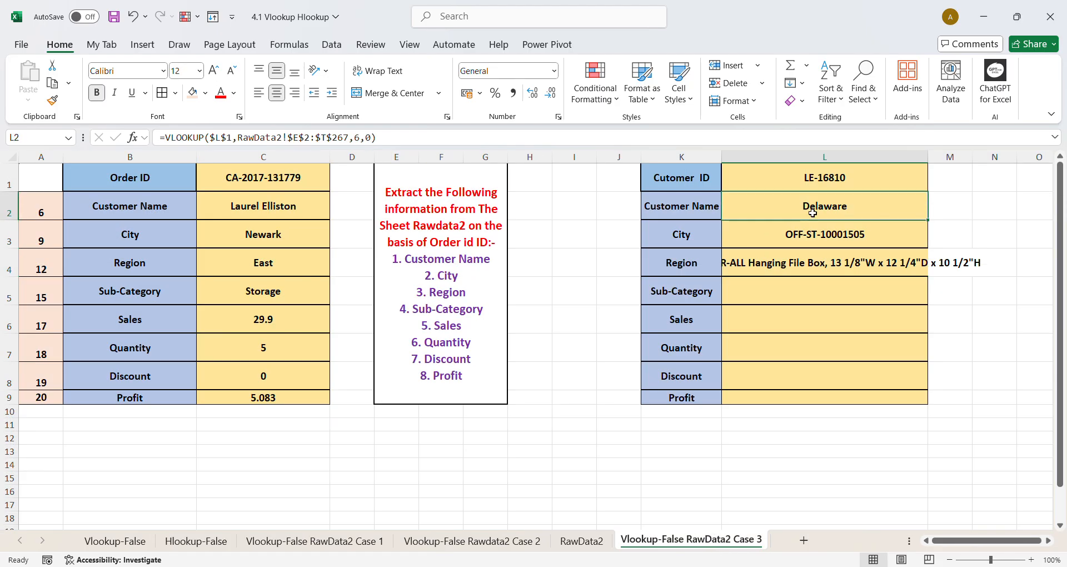
double_click(812, 213)
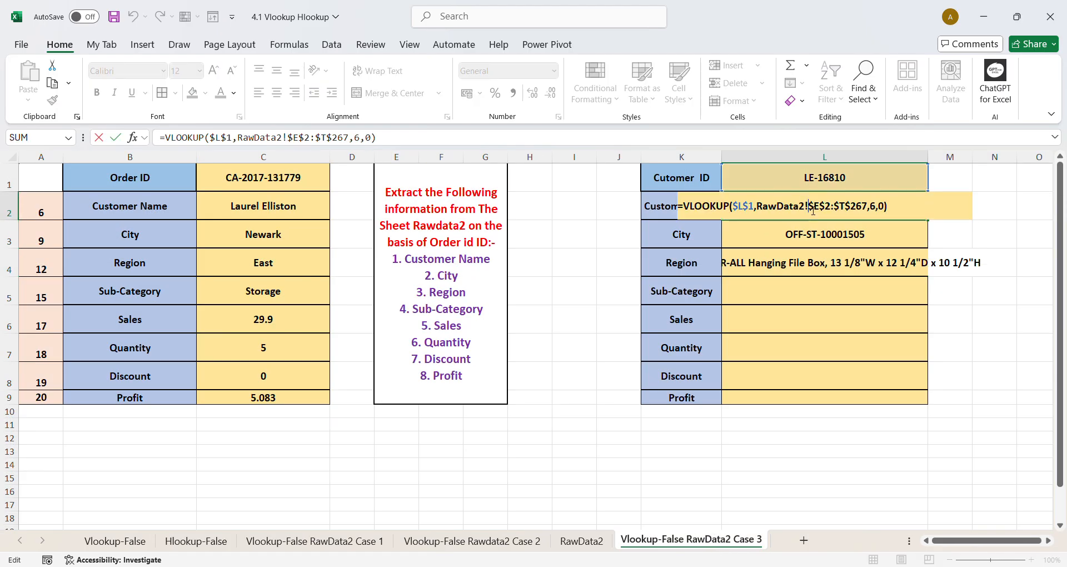
double_click(873, 206)
type("2")
key("Return")
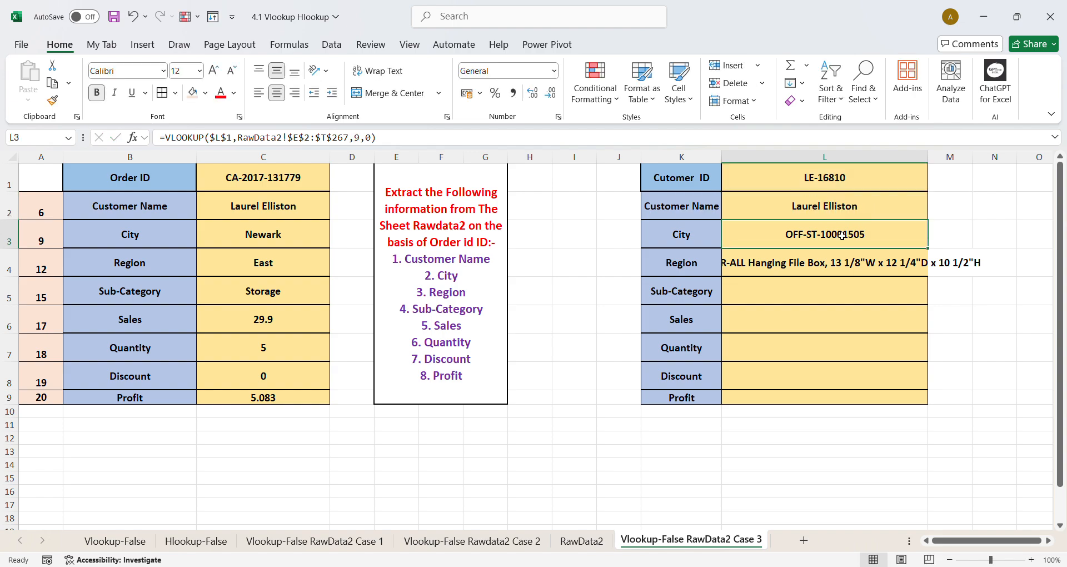
Consult the Case 2 column numbering, and note 2 in J2 and 5 in J3 beside Customer Name and City on Case 3.
left_click(492, 546)
left_click(717, 539)
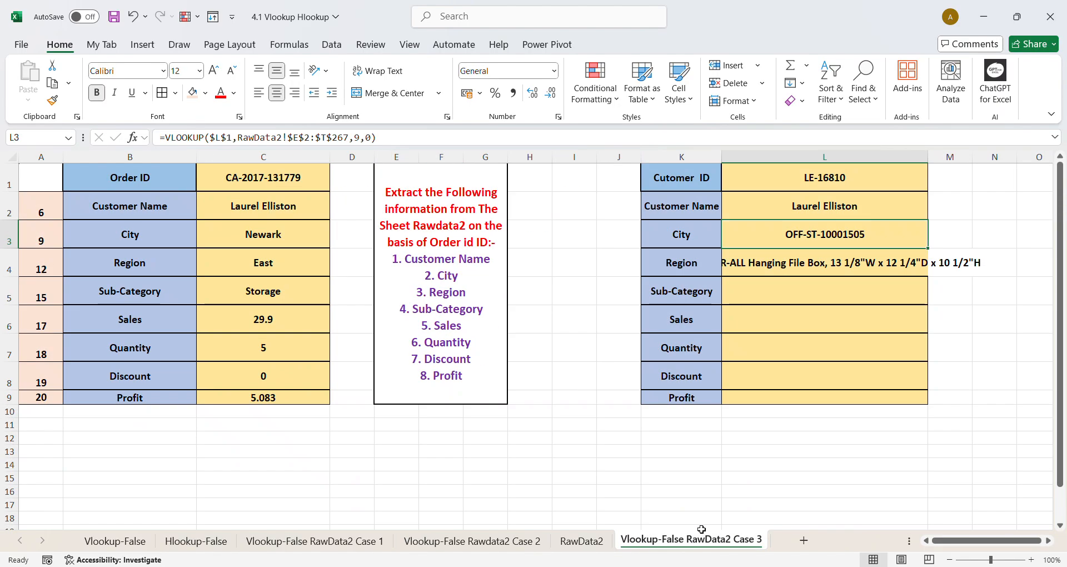
left_click(618, 213)
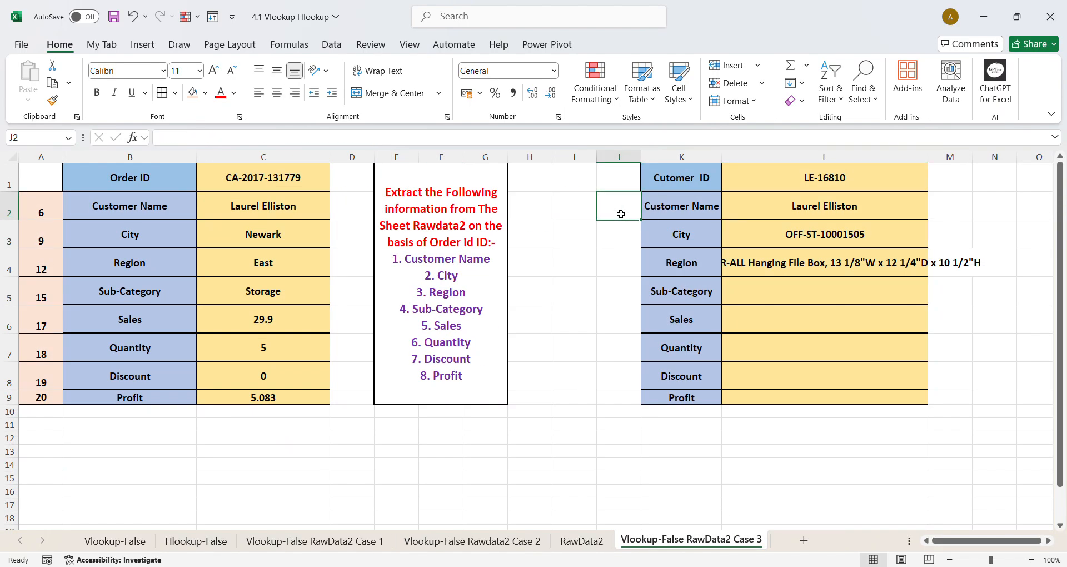
type("2")
key("Return")
type("5")
key("Return")
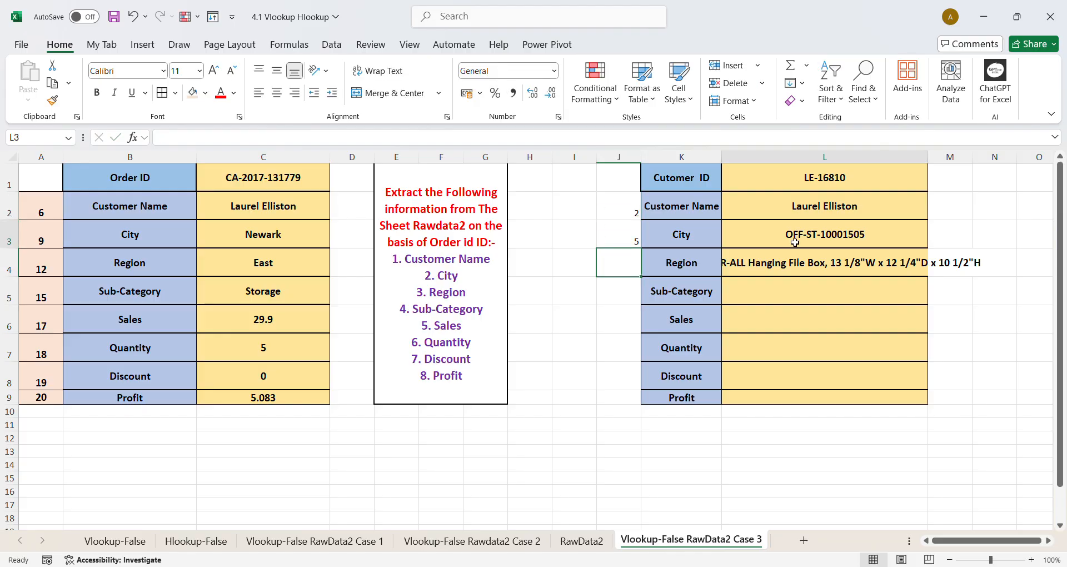
Set the column index in the L3 City formula to 5.
double_click(800, 236)
double_click(872, 234)
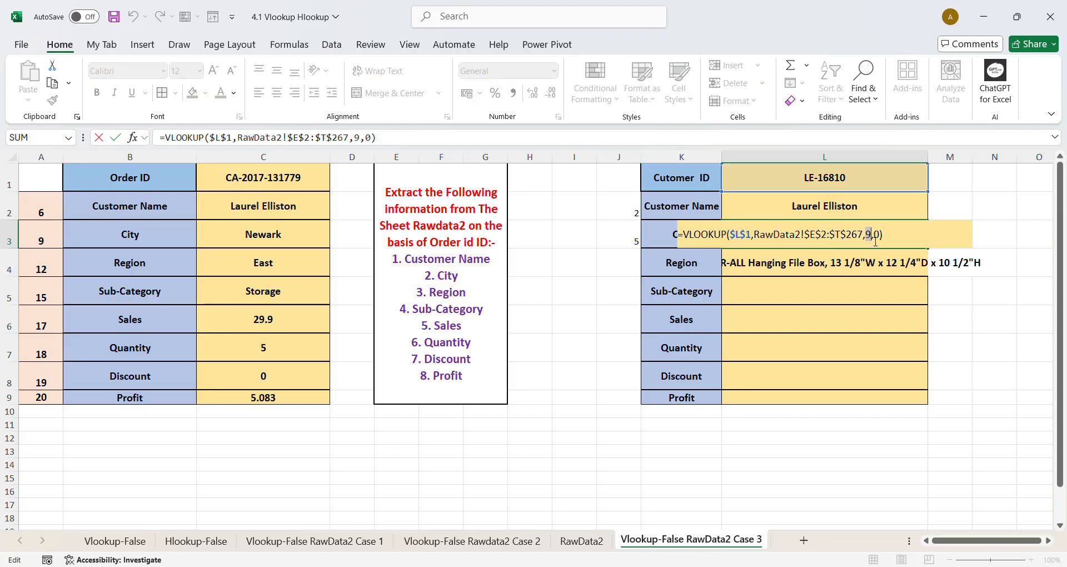
type("5")
key("Return")
Look up Region's column number on the Case 2 sheet and set the column index in the L4 formula to 8.
left_click(537, 542)
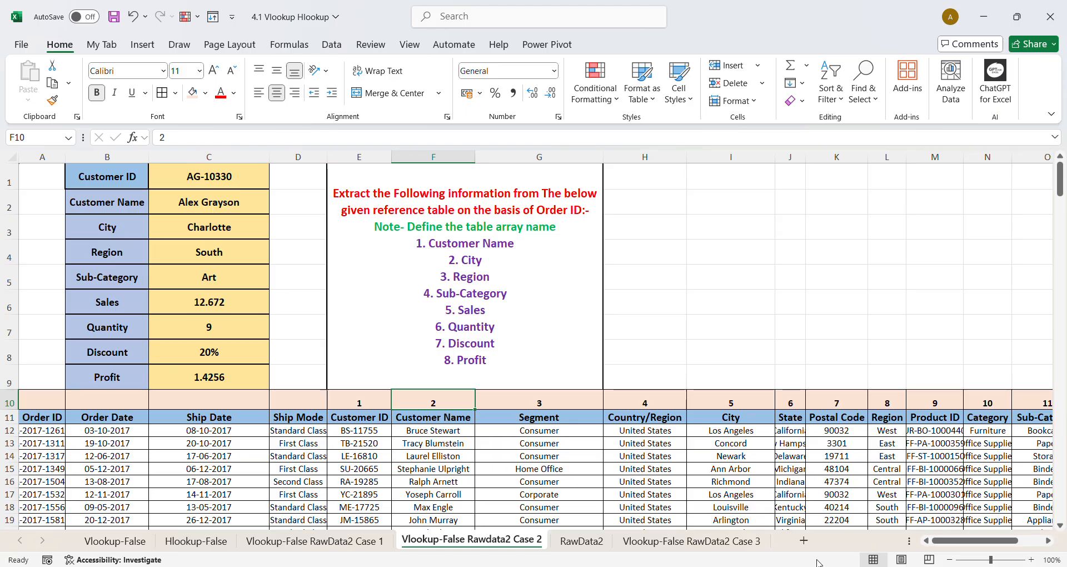
left_click(745, 541)
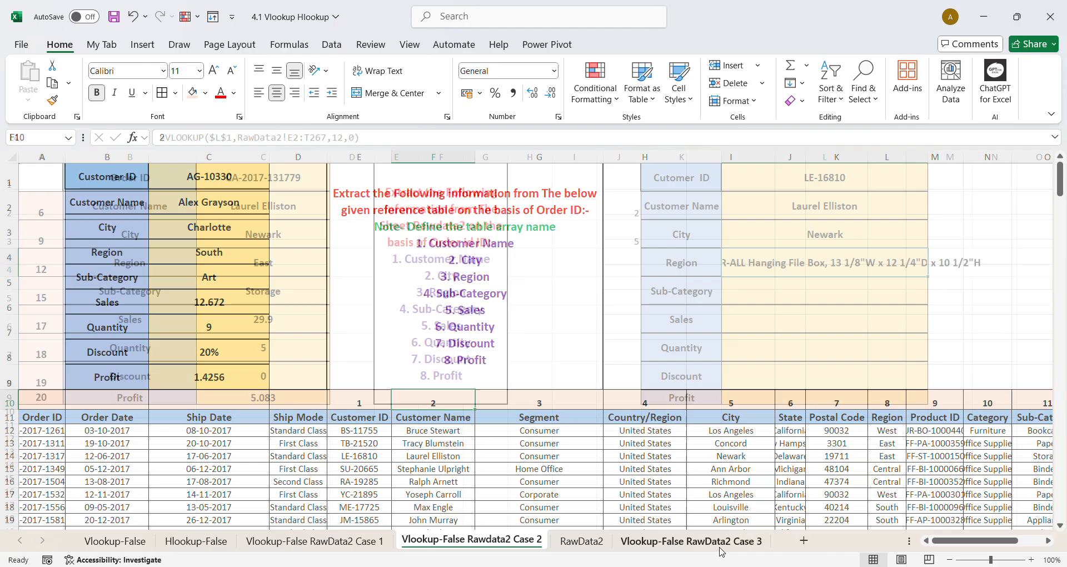
double_click(893, 271)
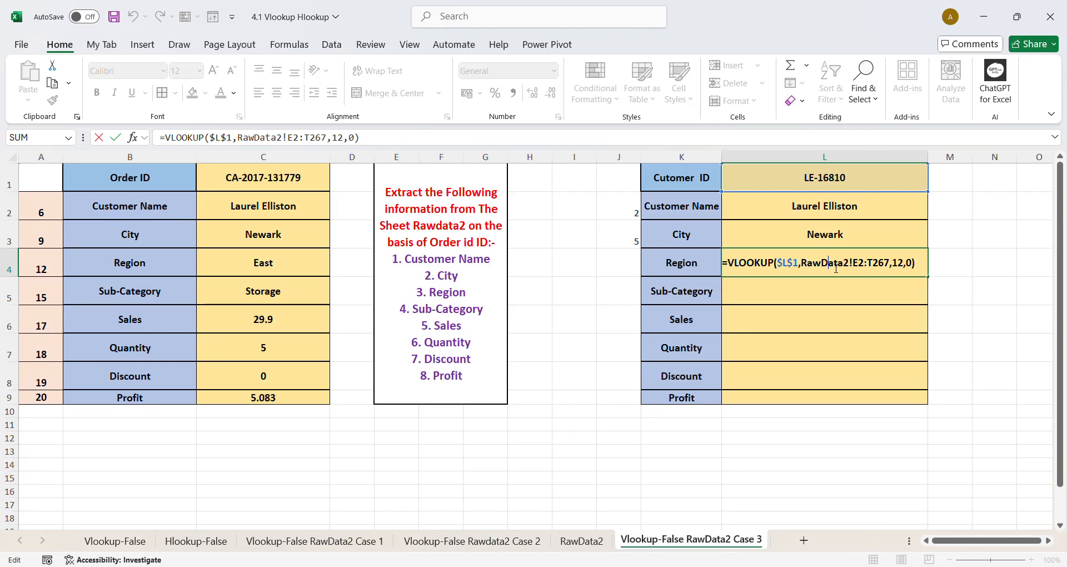
double_click(897, 269)
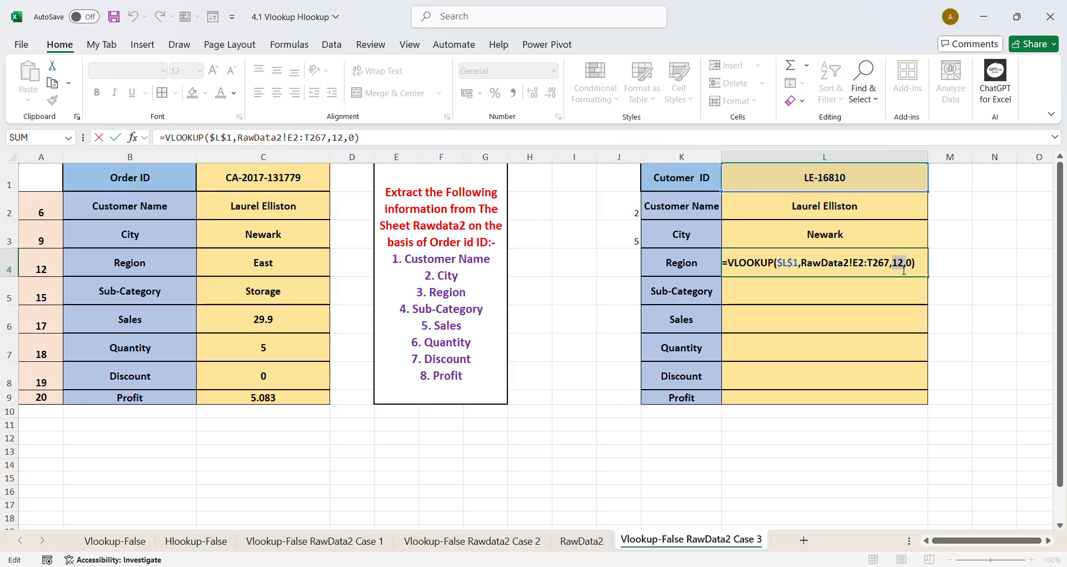
type("8")
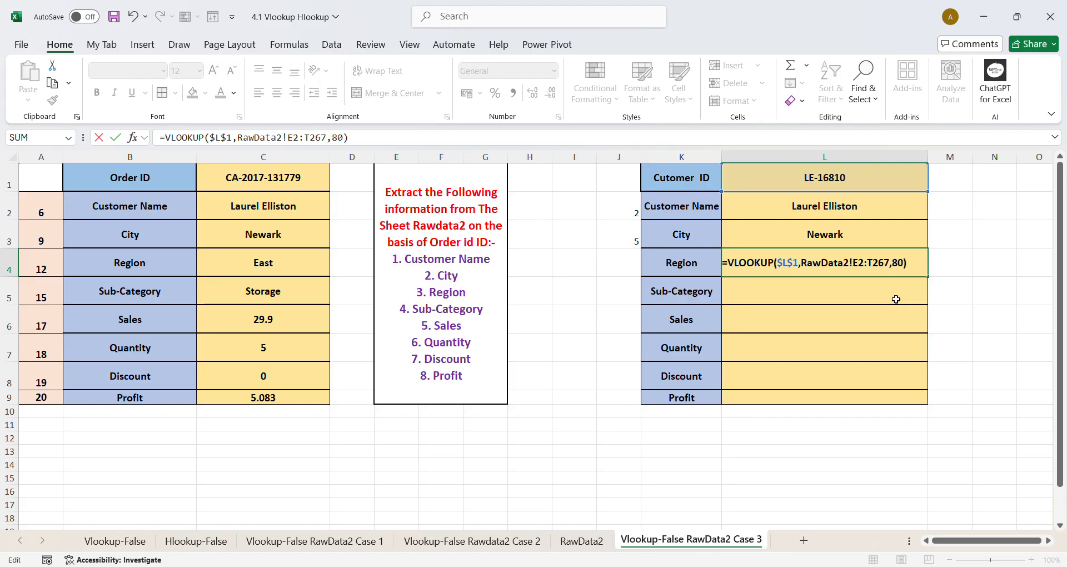
type(",")
key("Return")
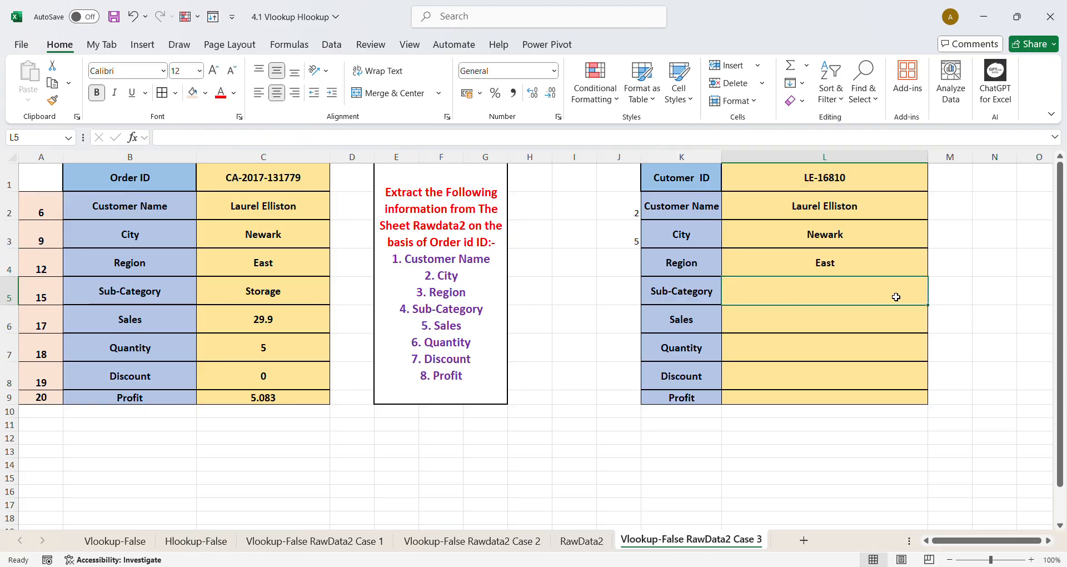
Fill the L4 Region formula down through L9 and set the column index in the L5 Sub-Category formula to 11.
key("Up")
left_click_drag(927, 277, 938, 398)
double_click(843, 301)
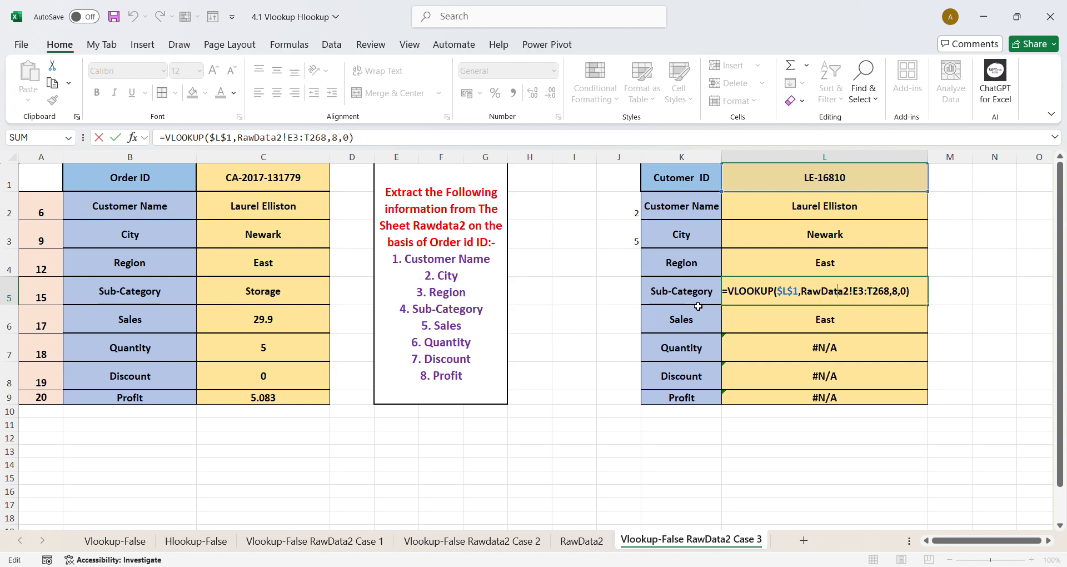
double_click(900, 292)
type("11")
key("Return")
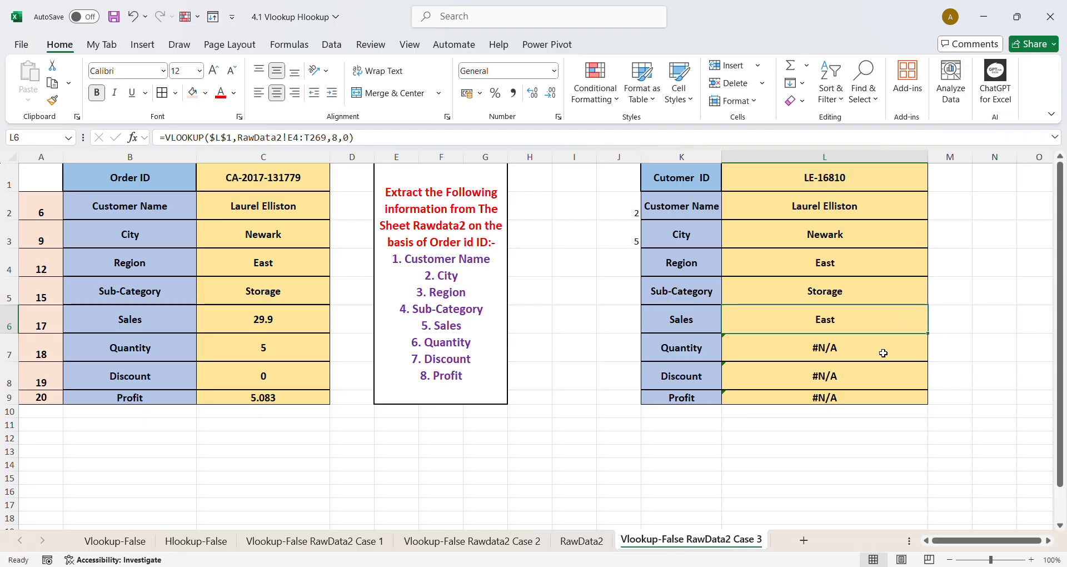
Look up Sales' column number on the Case 2 sheet and set the column index in the L6 formula to 13.
key("ctrl+Page_Up")
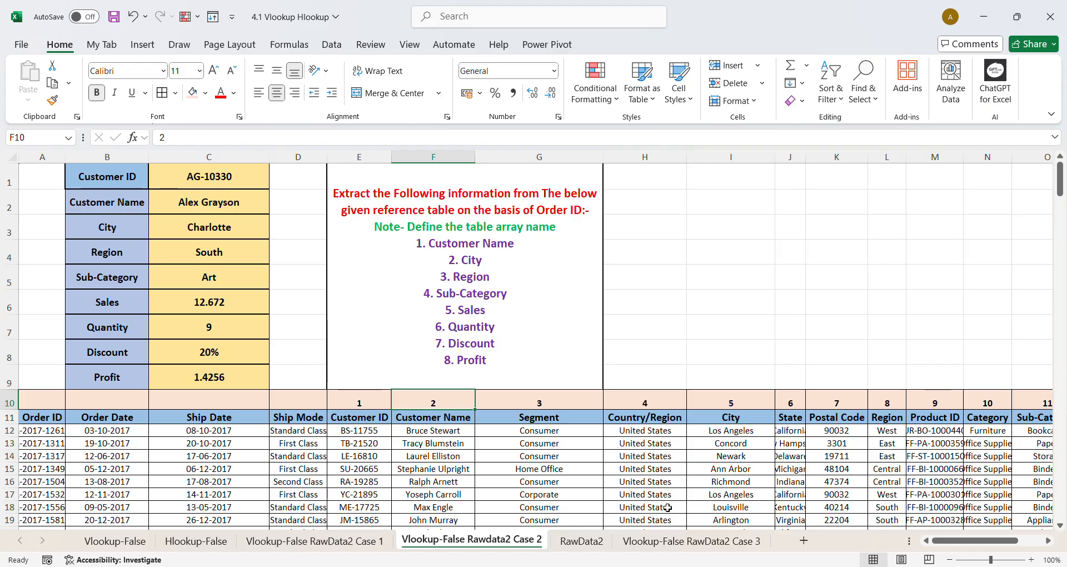
left_click_drag(987, 540, 1010, 542)
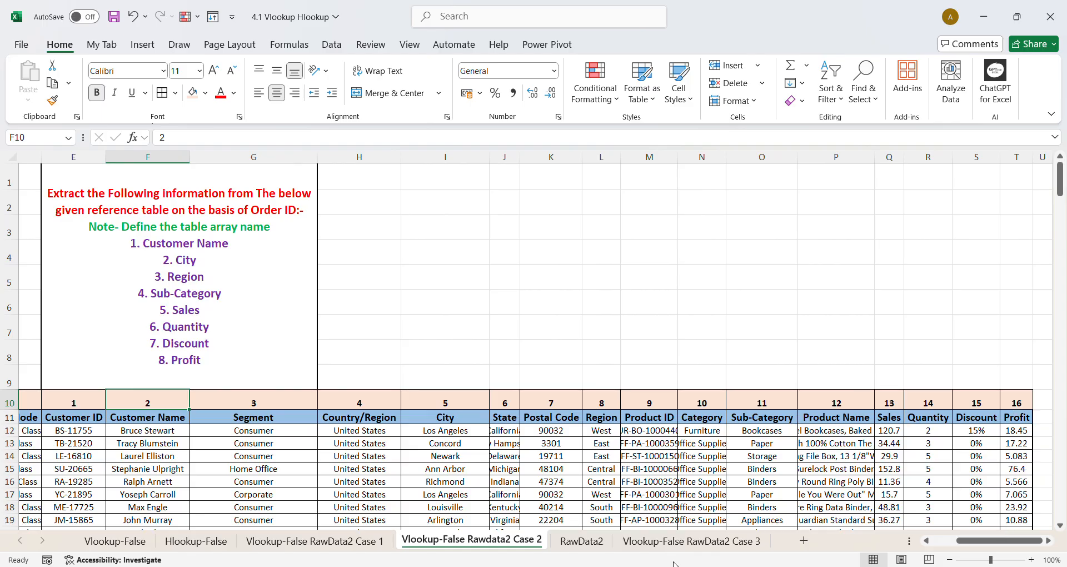
left_click(672, 540)
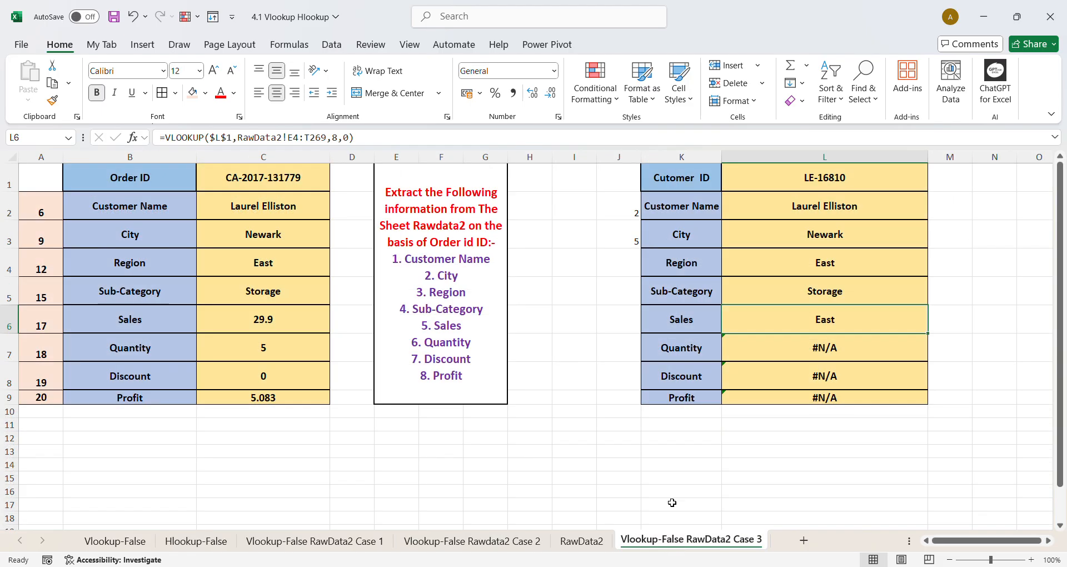
double_click(844, 324)
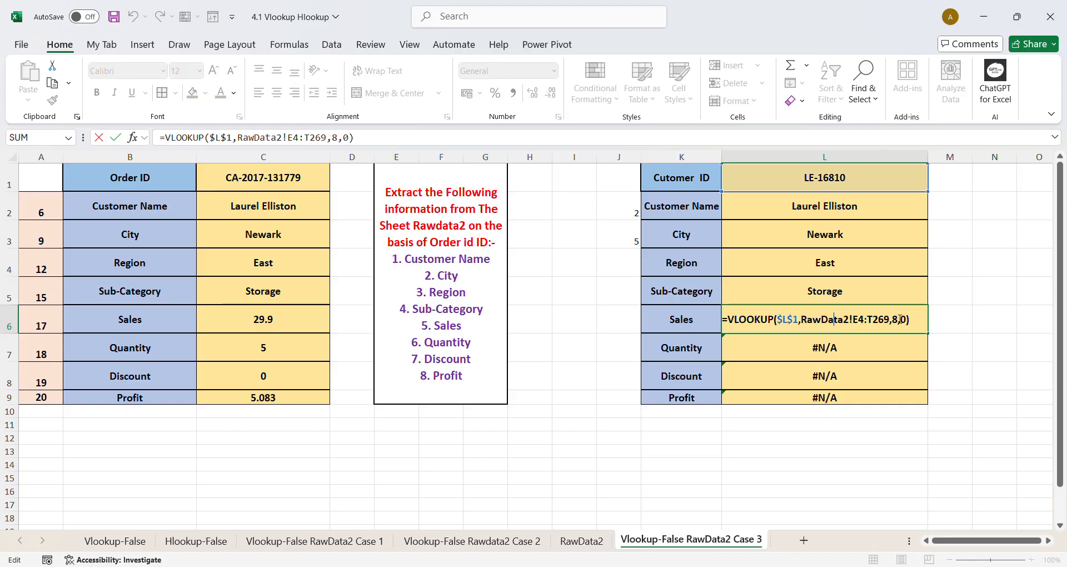
type("13")
key("Return")
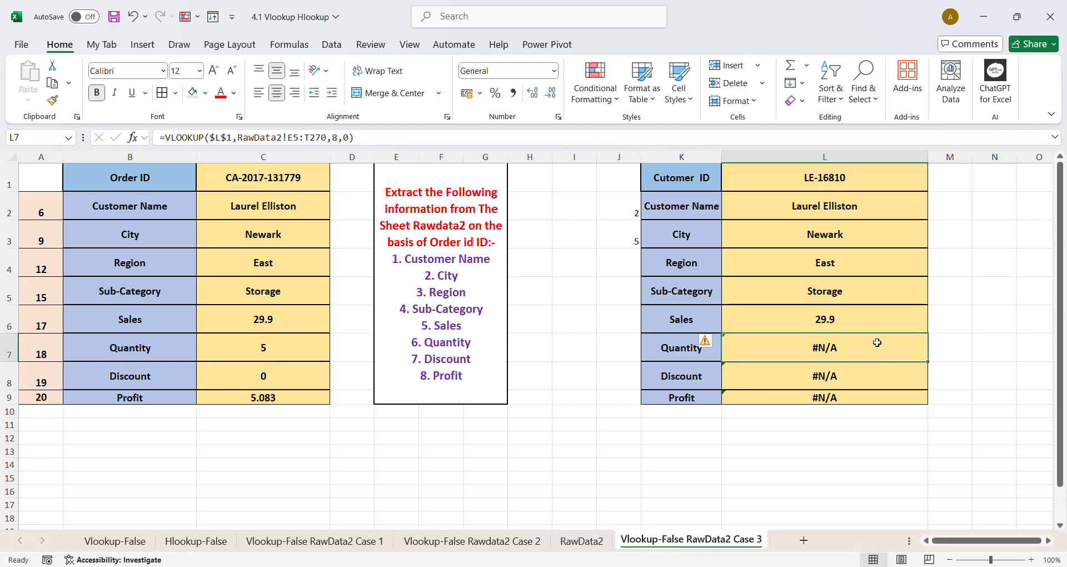
Set the column index in the L7 Quantity formula to 14.
double_click(867, 353)
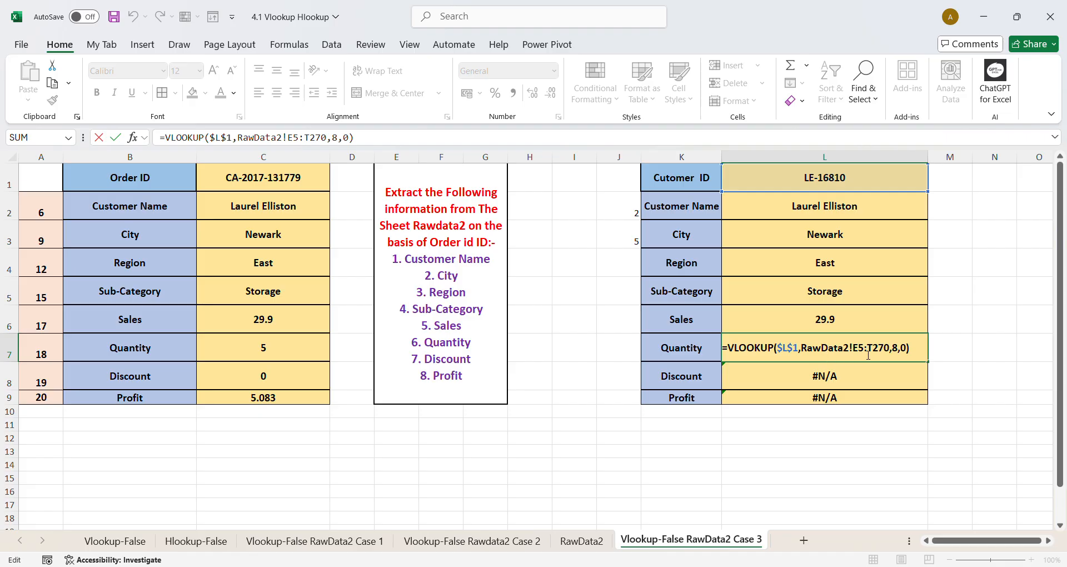
double_click(899, 351)
type("14")
key("Return")
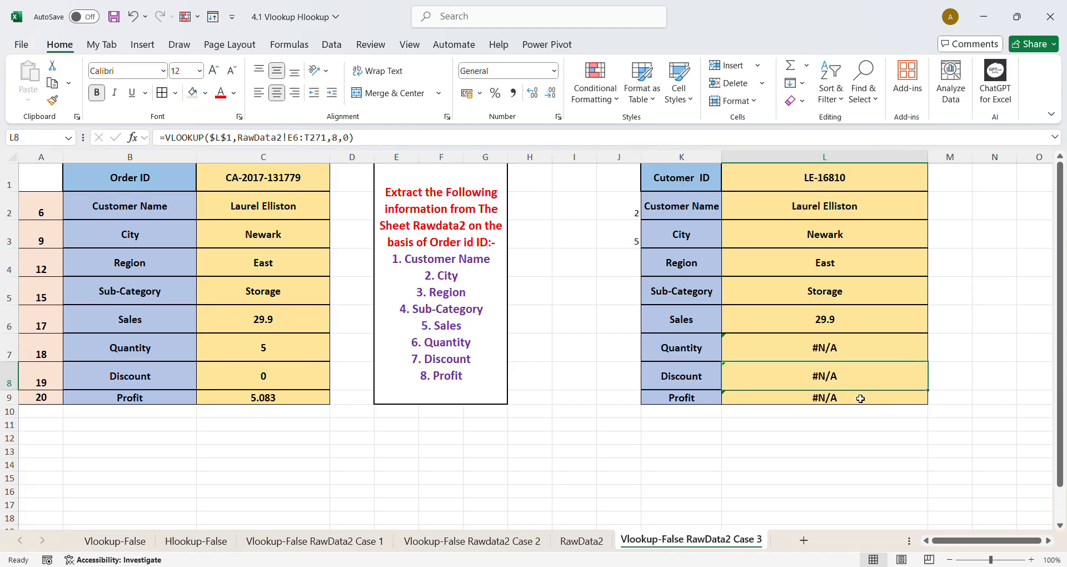
Check the lookup value and table range references in the L7 Quantity and L4 Region formulas.
left_click(839, 349)
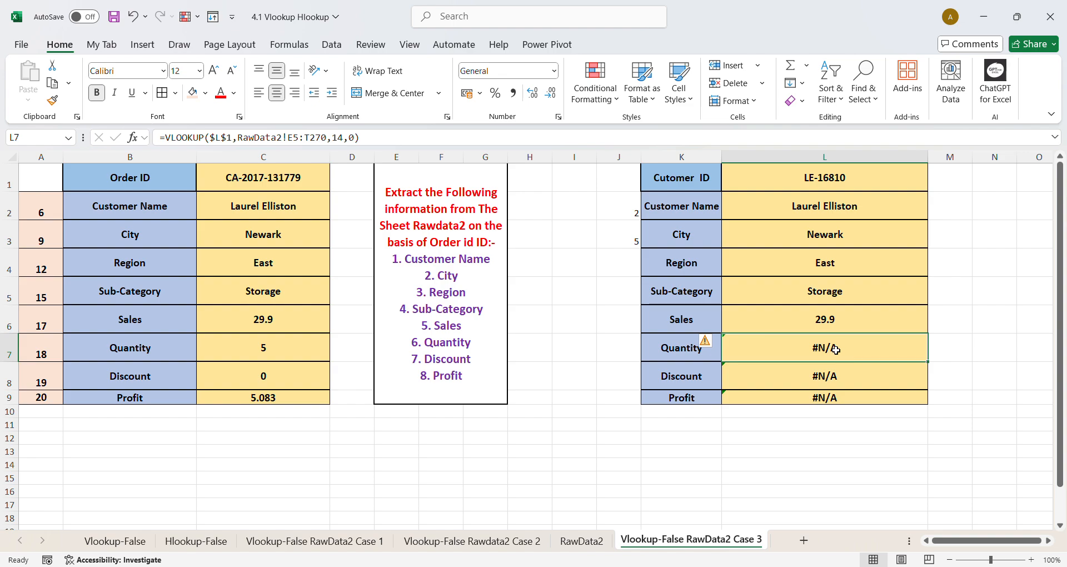
key("F2")
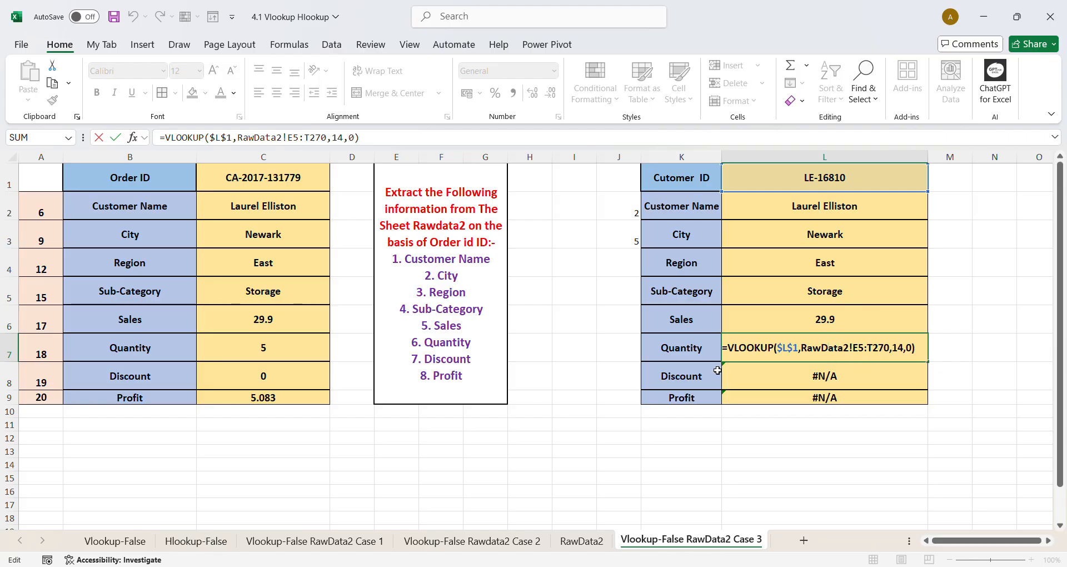
left_click(806, 185)
double_click(811, 185)
left_click(831, 270)
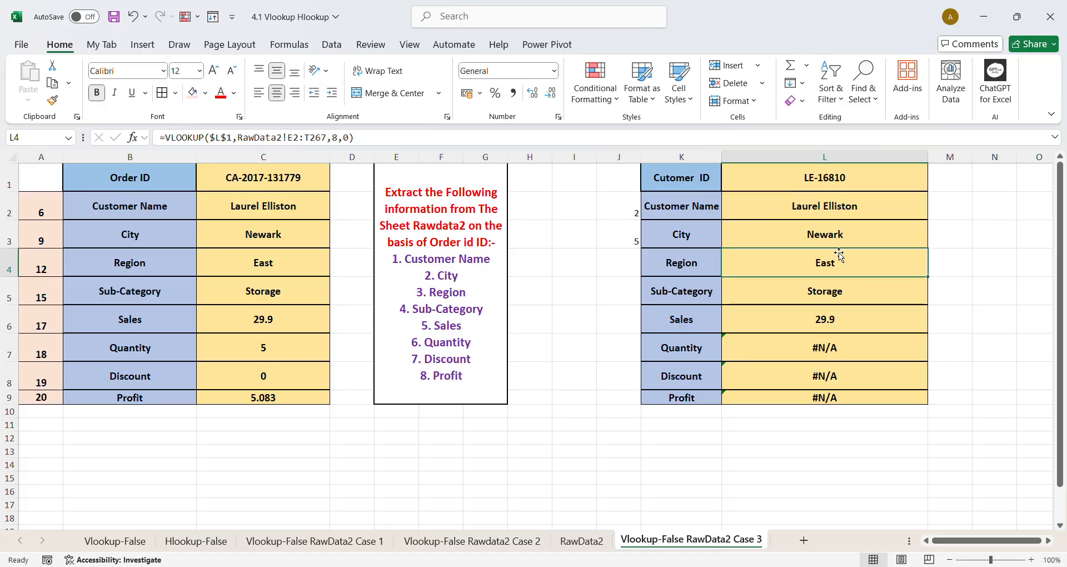
Fill the L2 Customer Name formula, with its absolute range RawData2!$E$2:$T$267, down through L9.
left_click(828, 208)
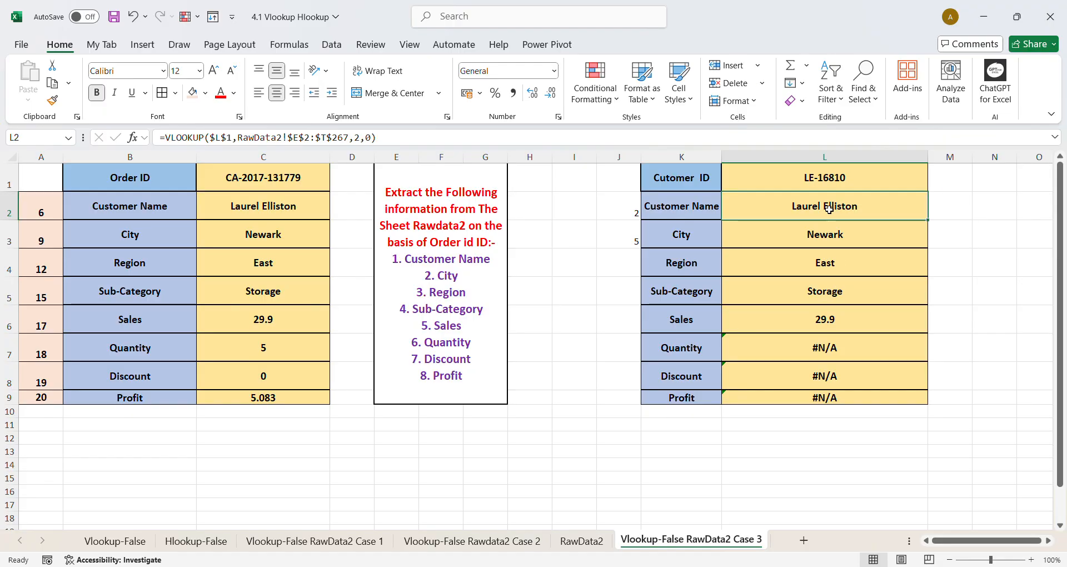
double_click(829, 209)
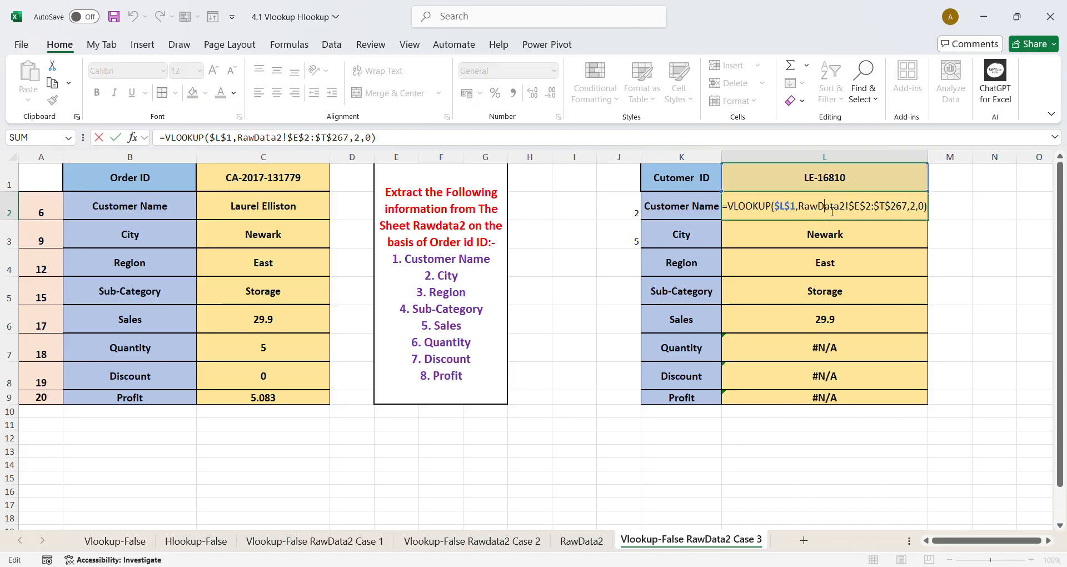
left_click(959, 216)
left_click(906, 209)
left_click_drag(928, 221, 941, 401)
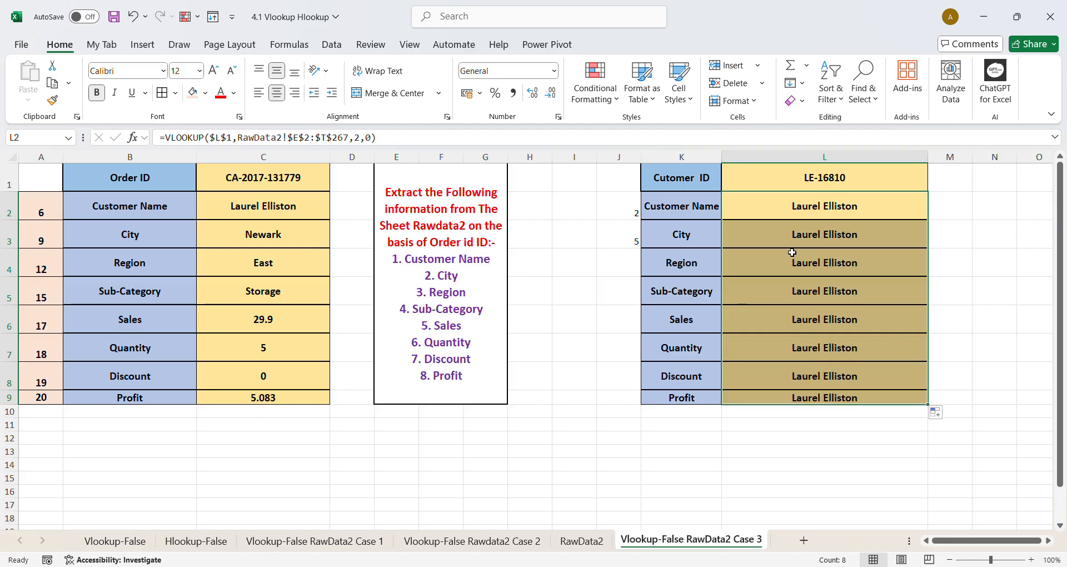
Set the column index in the refilled L3 City formula to 5.
double_click(832, 243)
double_click(871, 235)
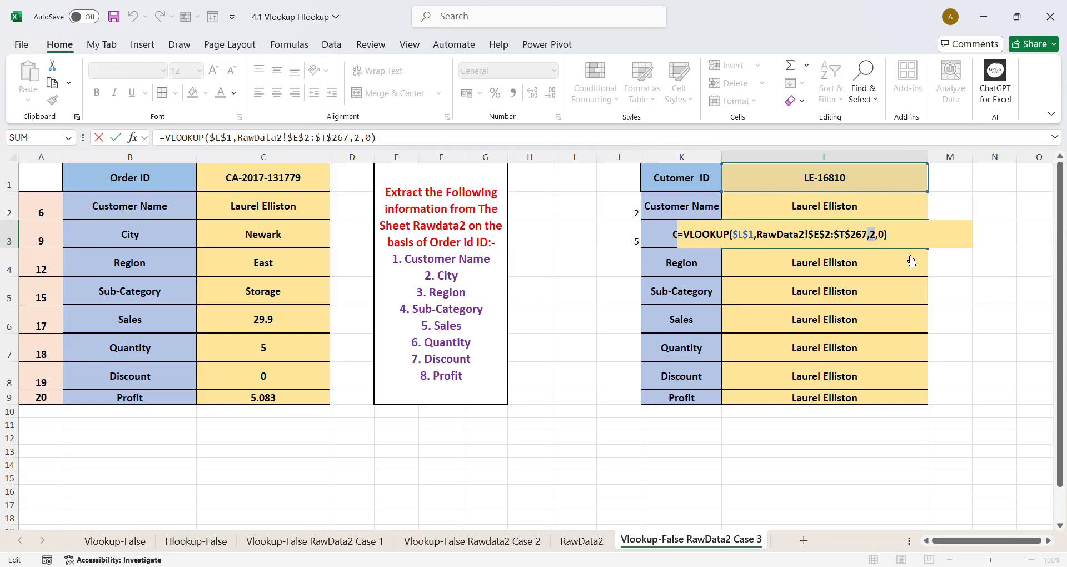
key("BackSpace")
type("5")
key("Return")
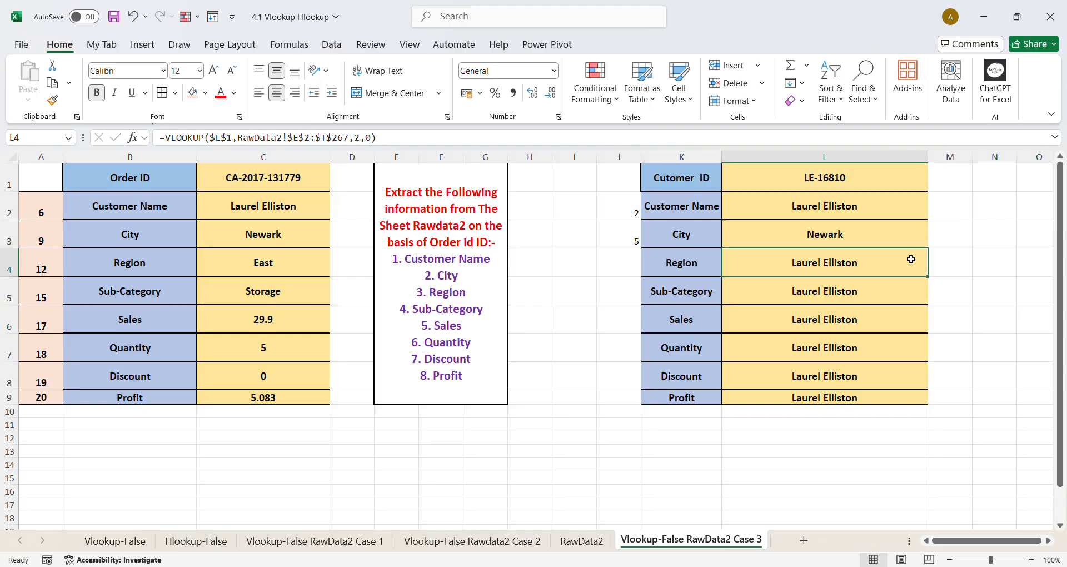
Look up Region's column number on the Case 2 sheet, and enter 8 in J4 and 11 in J5 on the Case 3 sheet.
left_click(880, 272)
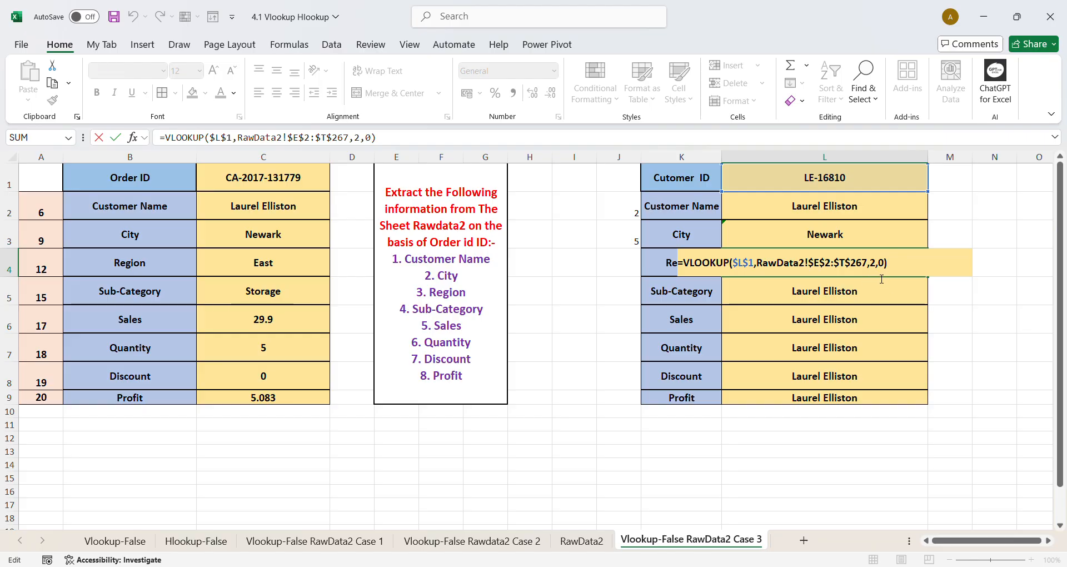
key("Escape")
left_click(537, 542)
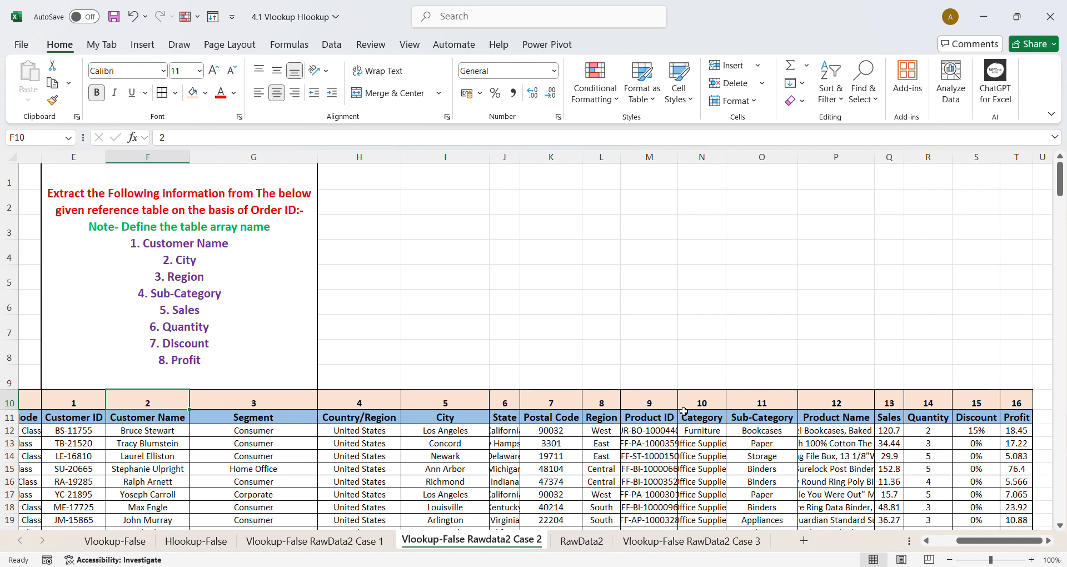
left_click(606, 408)
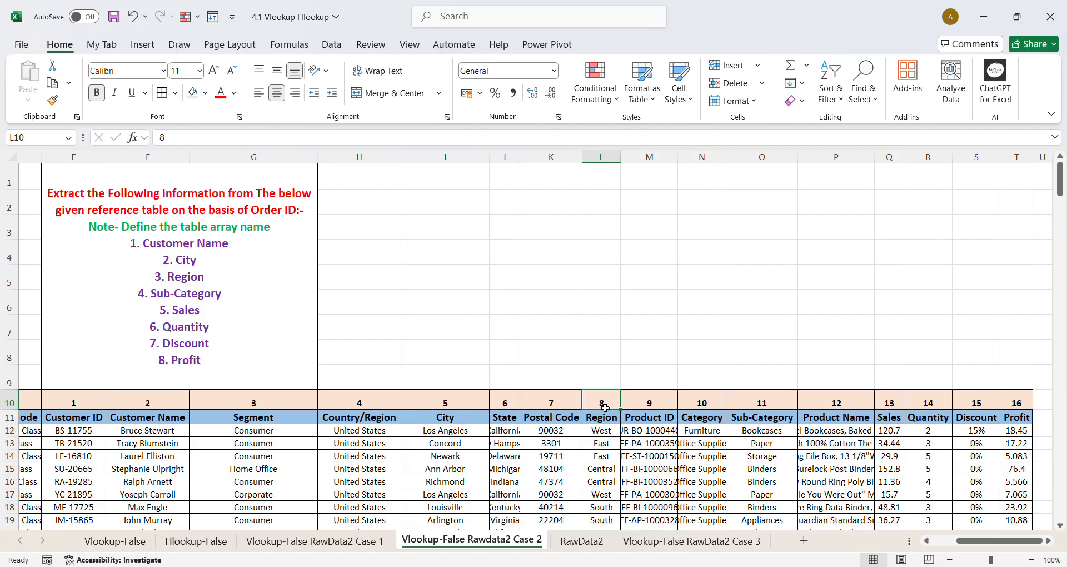
left_click(671, 541)
left_click(636, 269)
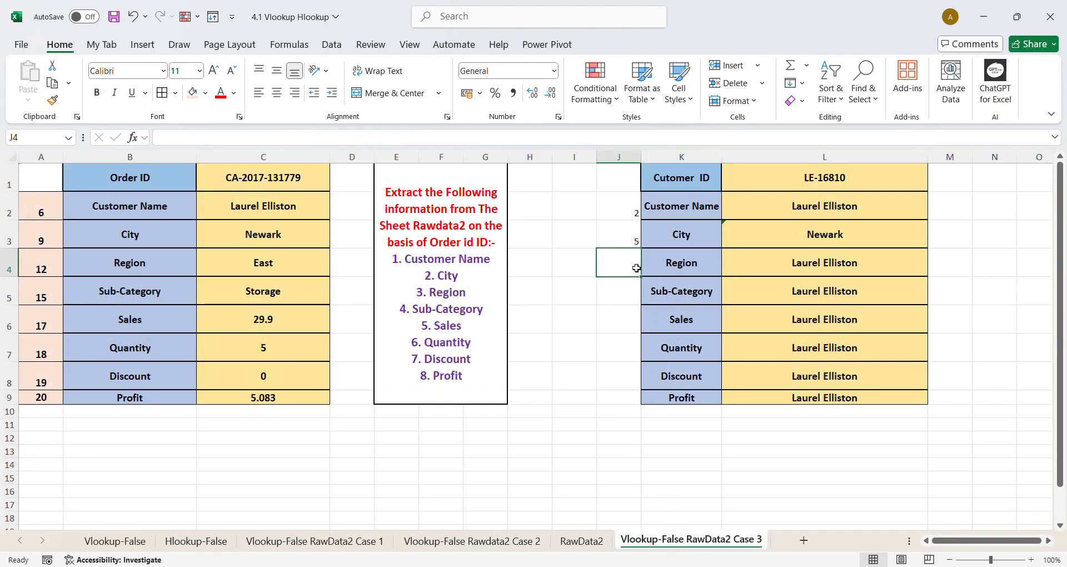
type("8")
left_click(605, 296)
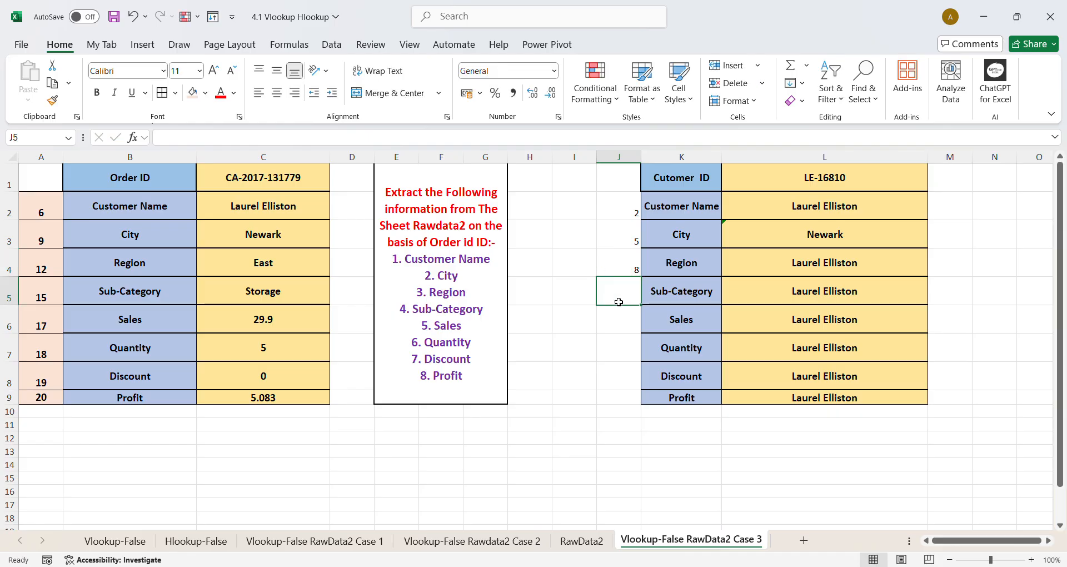
type("11")
left_click(631, 328)
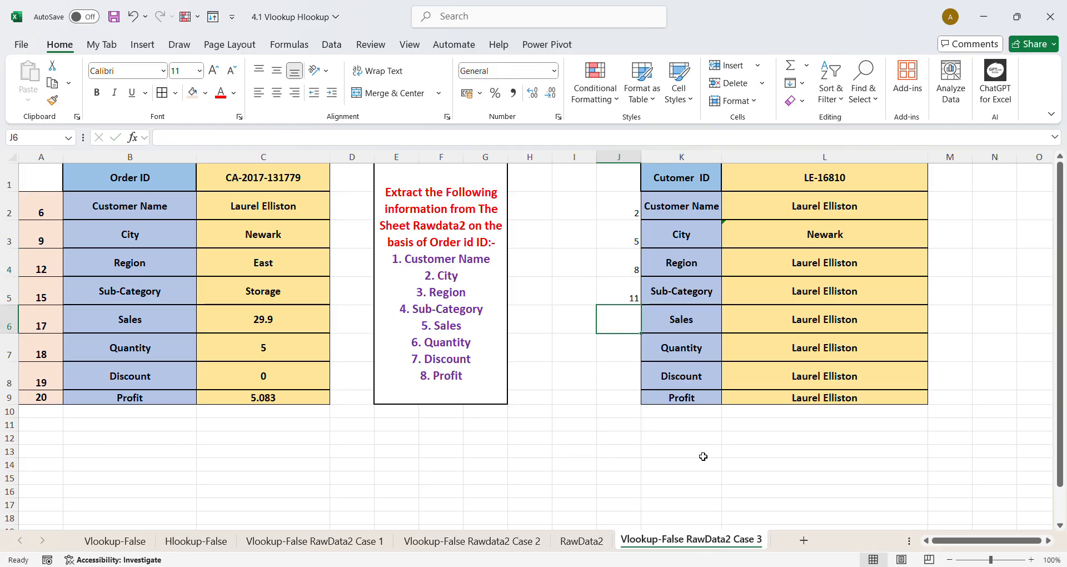
Look up the remaining column numbers on the Case 2 sheet, and enter 13, 14 and 15 in J6:J8 and 16 in J10 on Case 3.
left_click(609, 540)
left_click(469, 540)
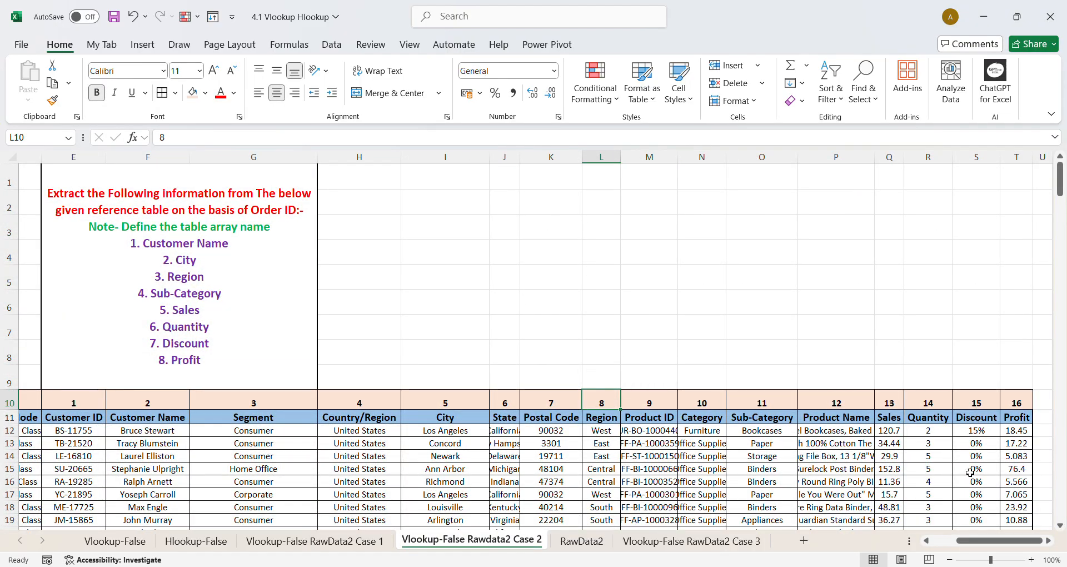
left_click(657, 551)
type("13")
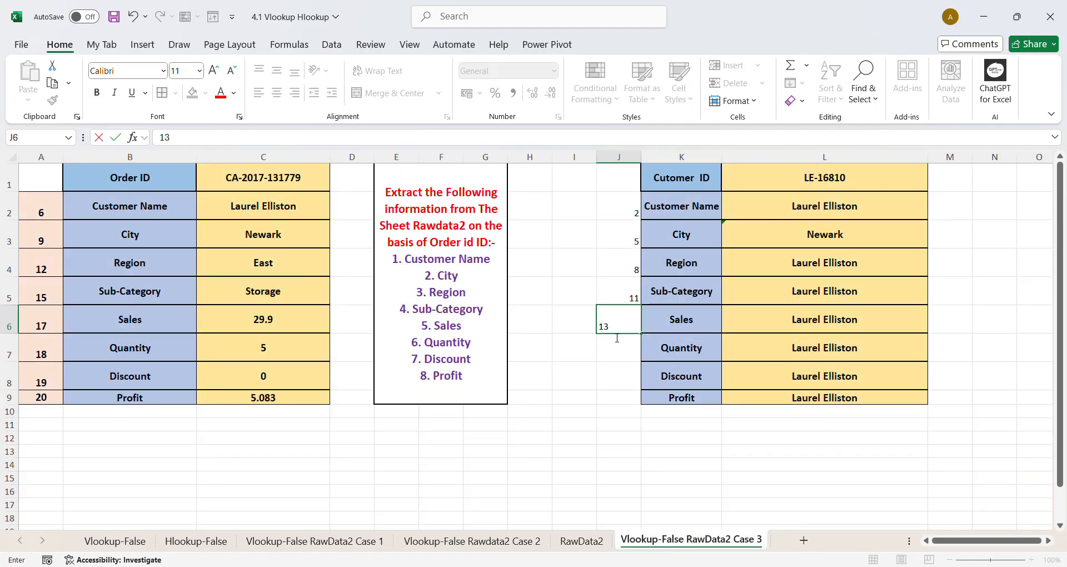
key("Return")
type("14")
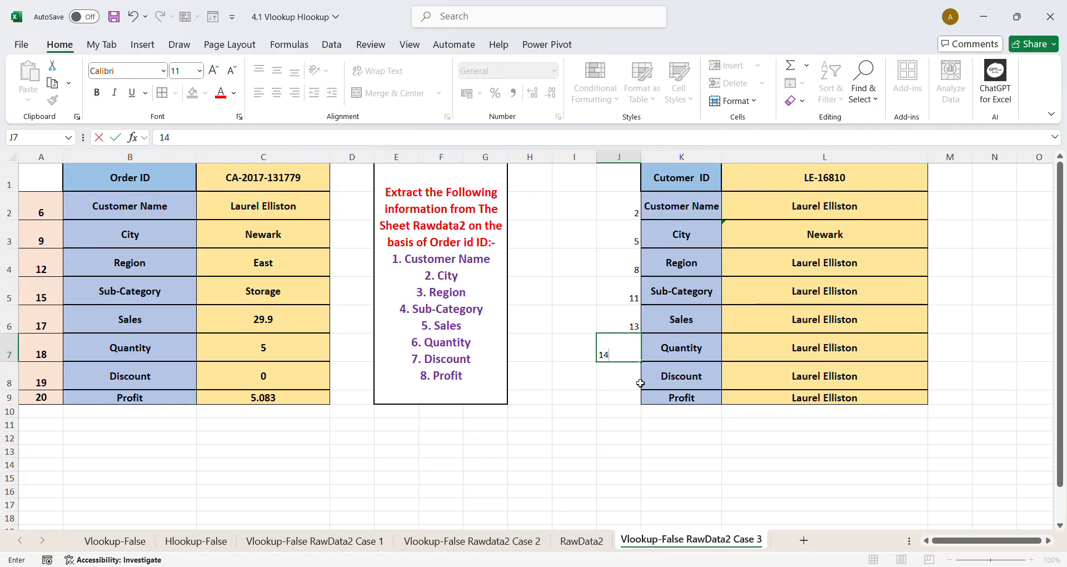
key("Return")
type("15")
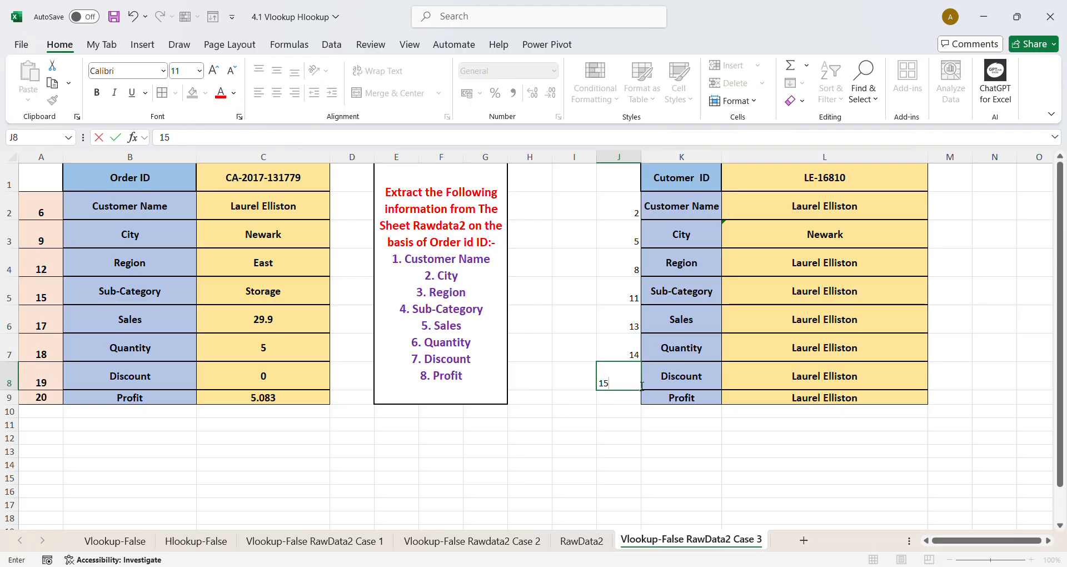
left_click(638, 409)
type("16")
left_click(785, 329)
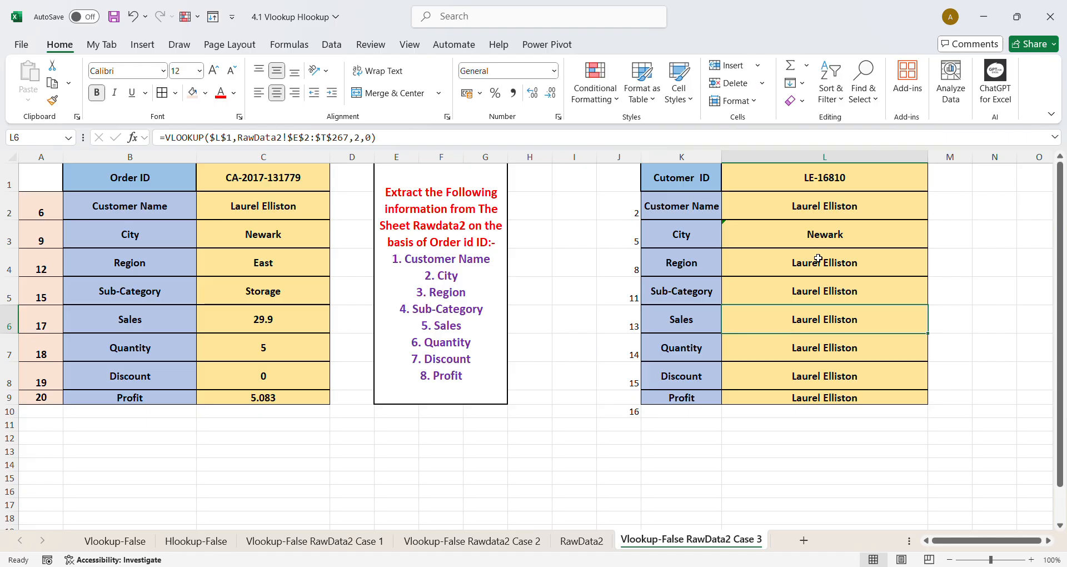
Review the L3 City formula and set the column index in the L5 Sub-Category formula to 11.
double_click(795, 239)
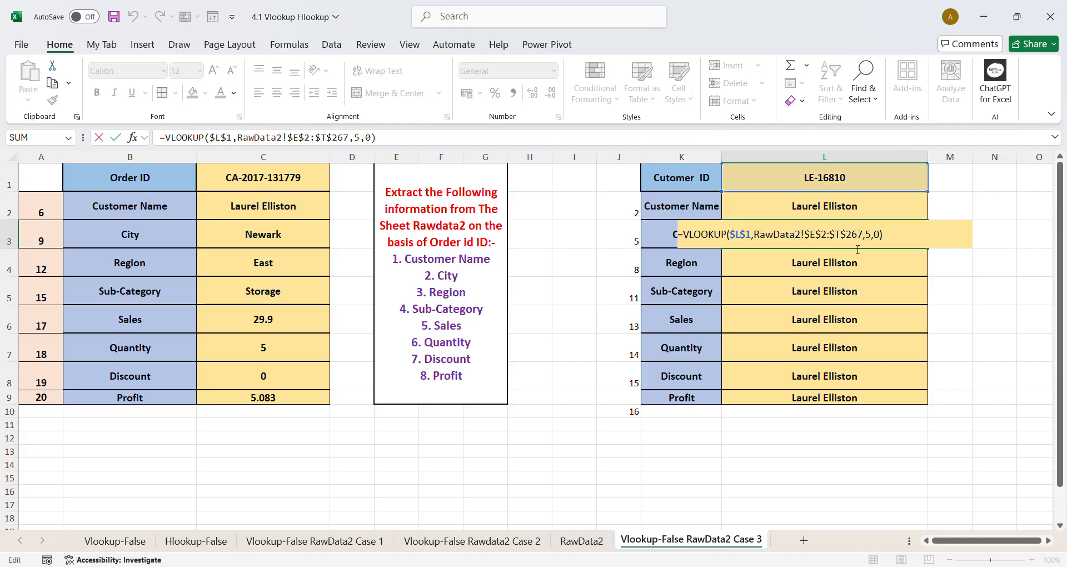
key("ctrl+Return")
left_click(787, 297)
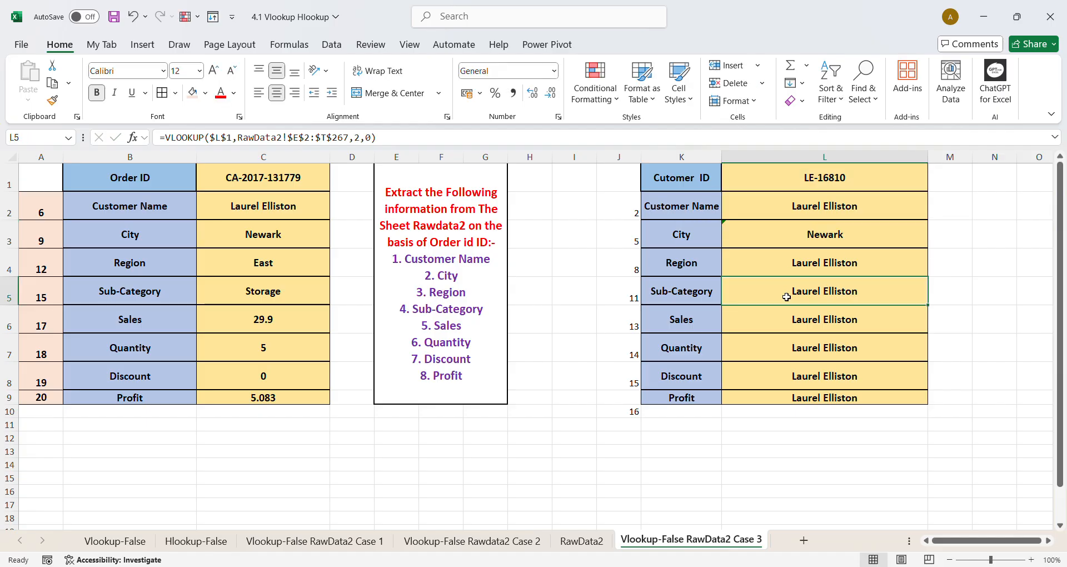
double_click(786, 297)
left_click(876, 295)
key("BackSpace")
type("11")
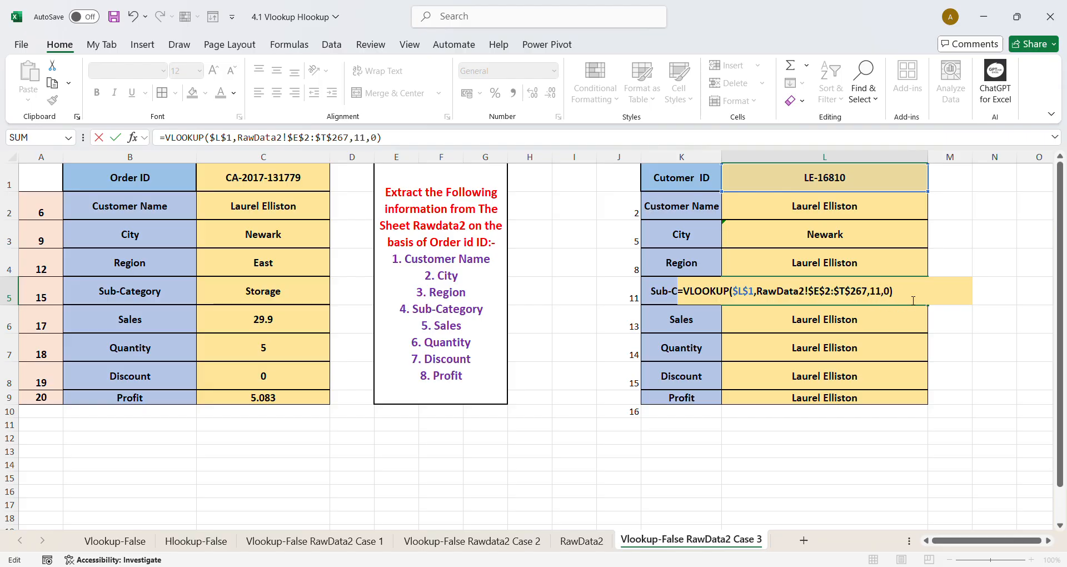
key("Return")
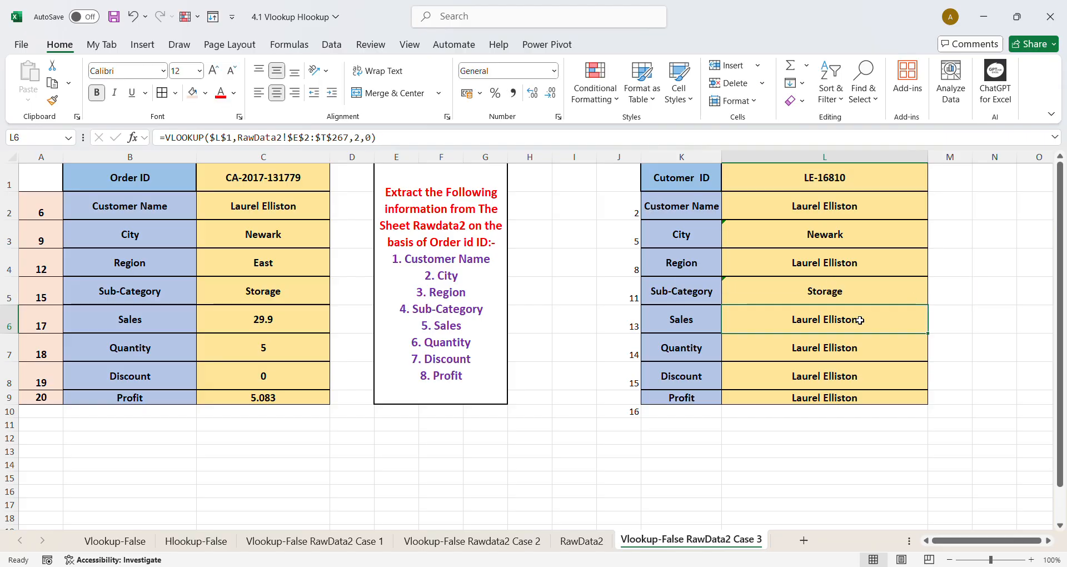
Replace the column index in the L6 Sales formula with ROW(R13).
double_click(866, 326)
left_click(877, 322)
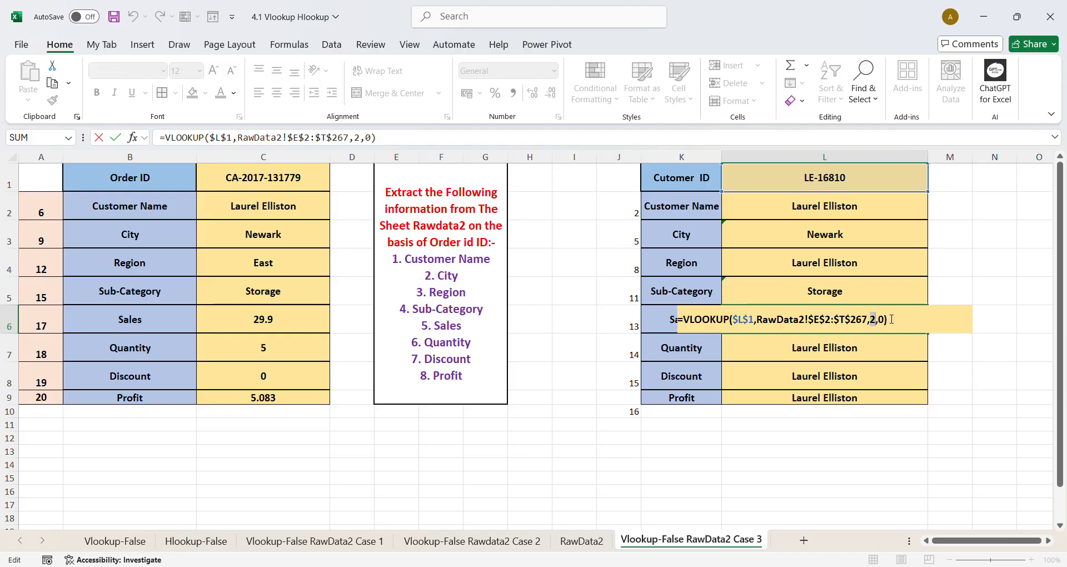
key("BackSpace")
type("row(r13")
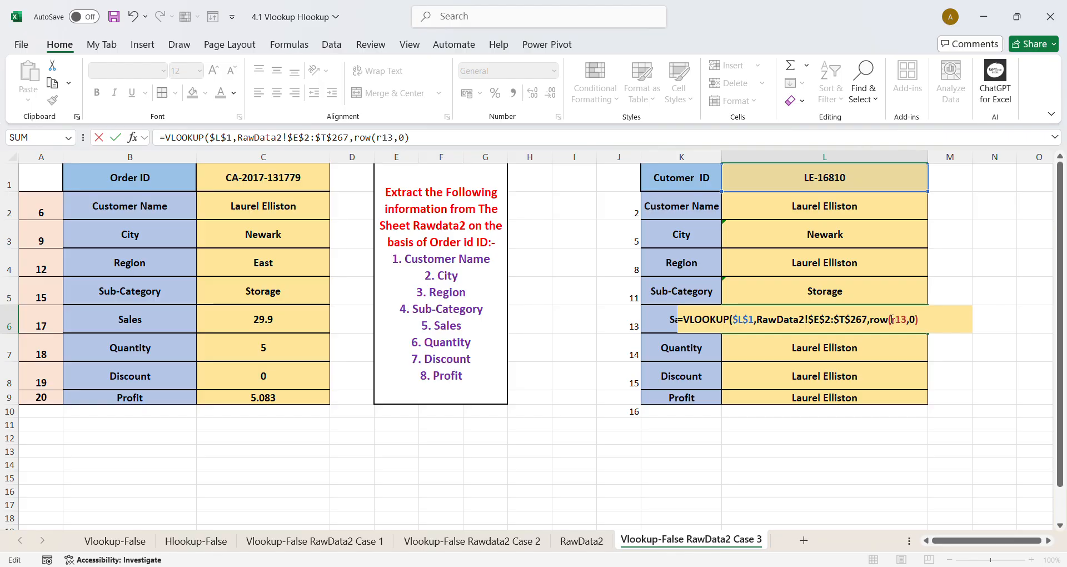
type(")")
key("Return")
Fill the L6 Sales formula down through L9 and check the ROW reference in the L7 Quantity formula.
left_click(889, 314)
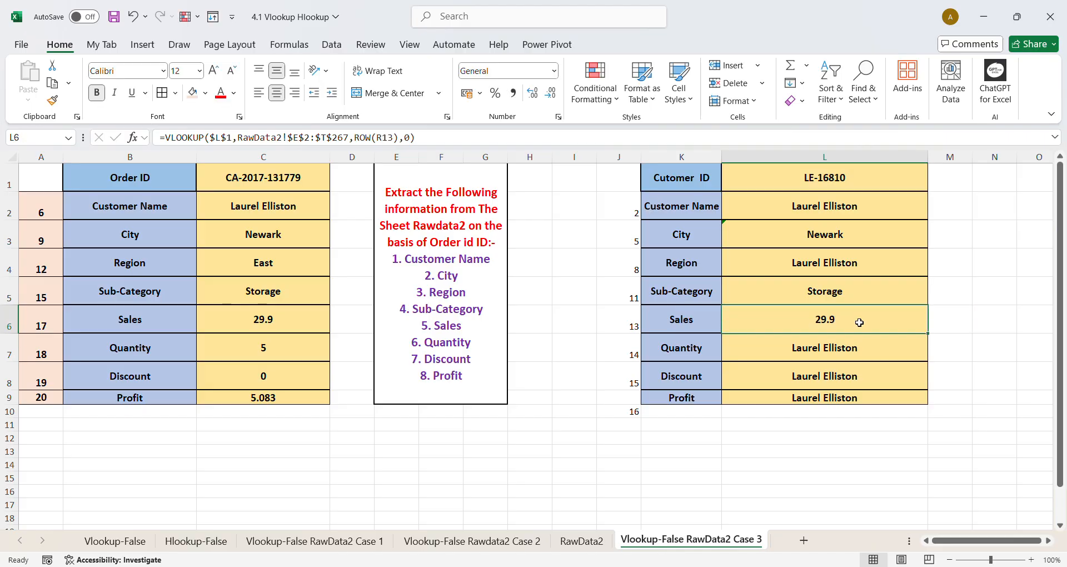
left_click_drag(926, 338, 945, 404)
double_click(859, 350)
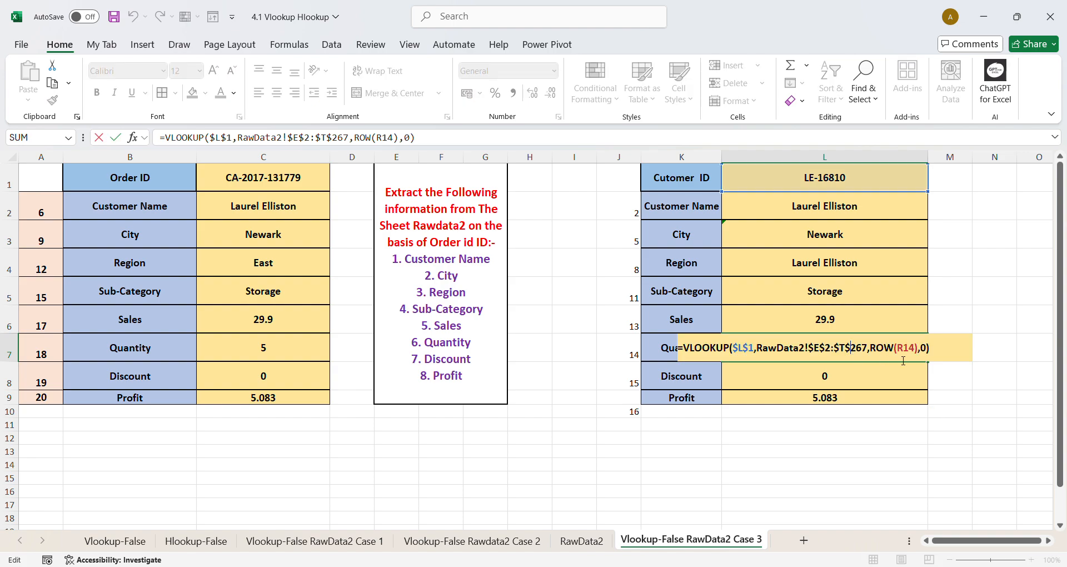
type("`")
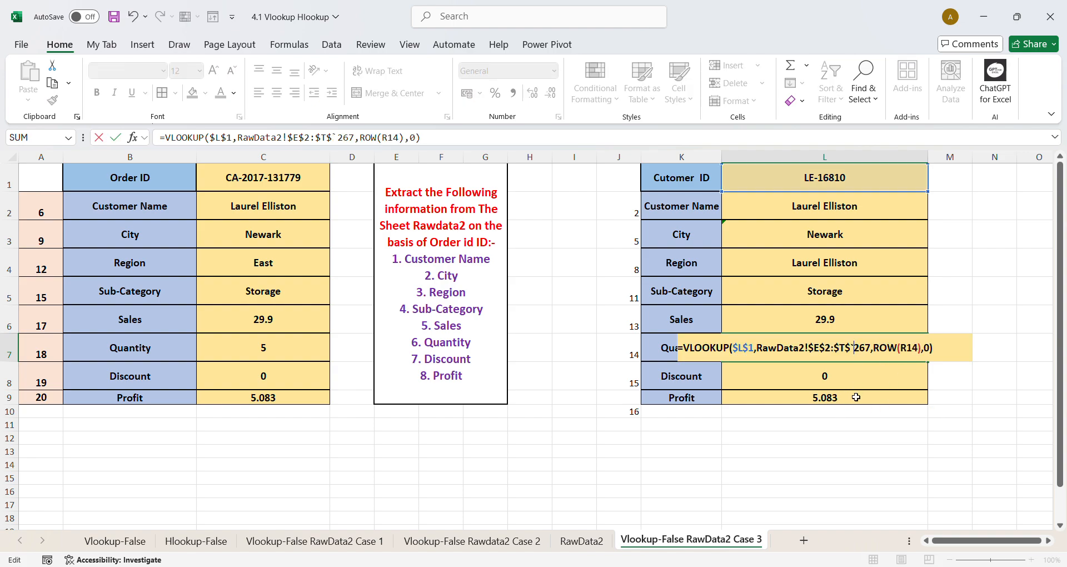
key("BackSpace")
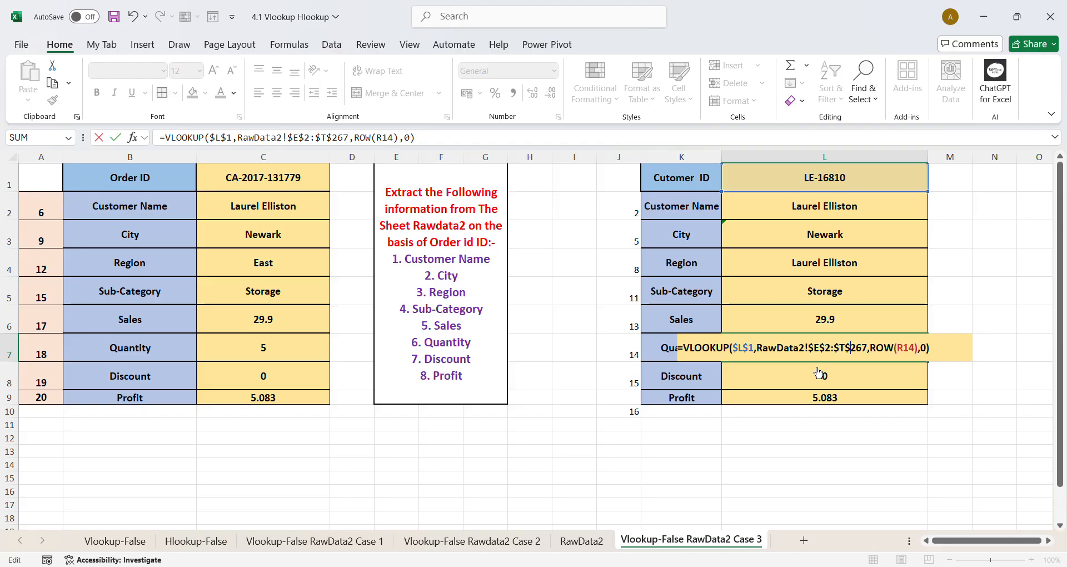
key("Escape")
Turn on Show Formulas for the Case 3 sheet.
left_click(821, 438)
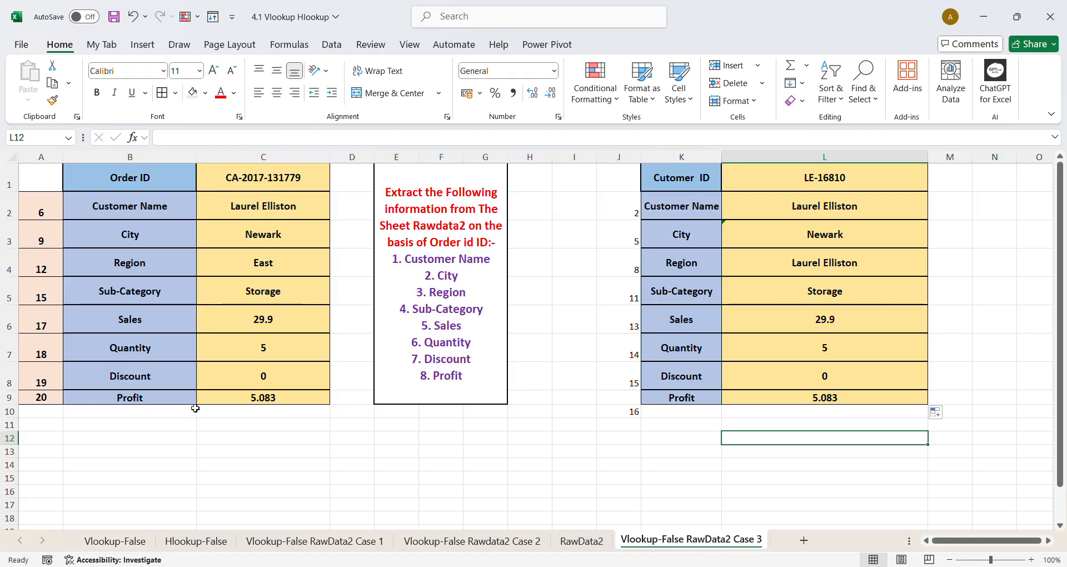
left_click_drag(974, 540, 975, 539)
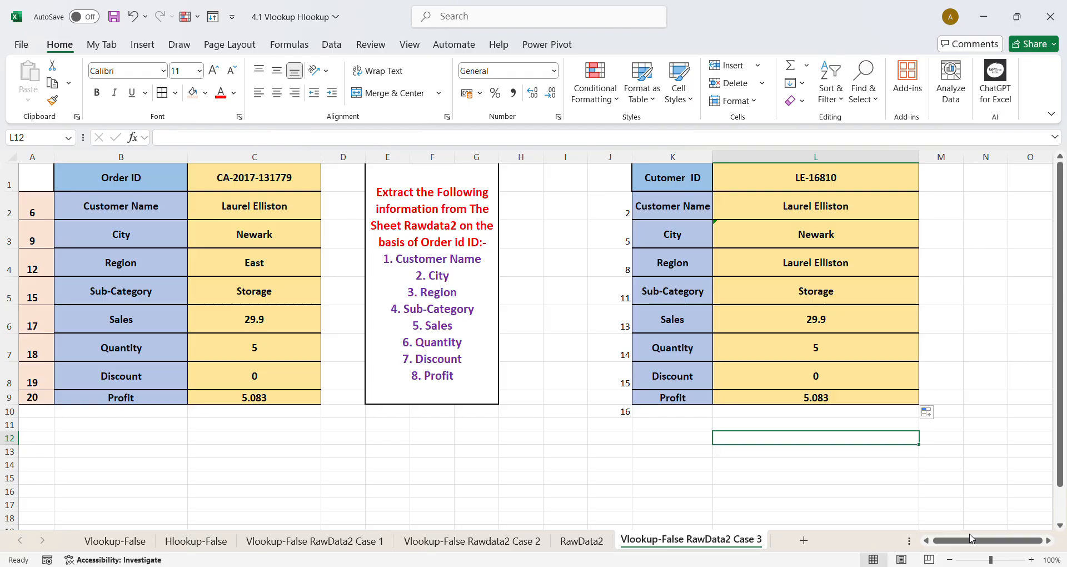
left_click(300, 41)
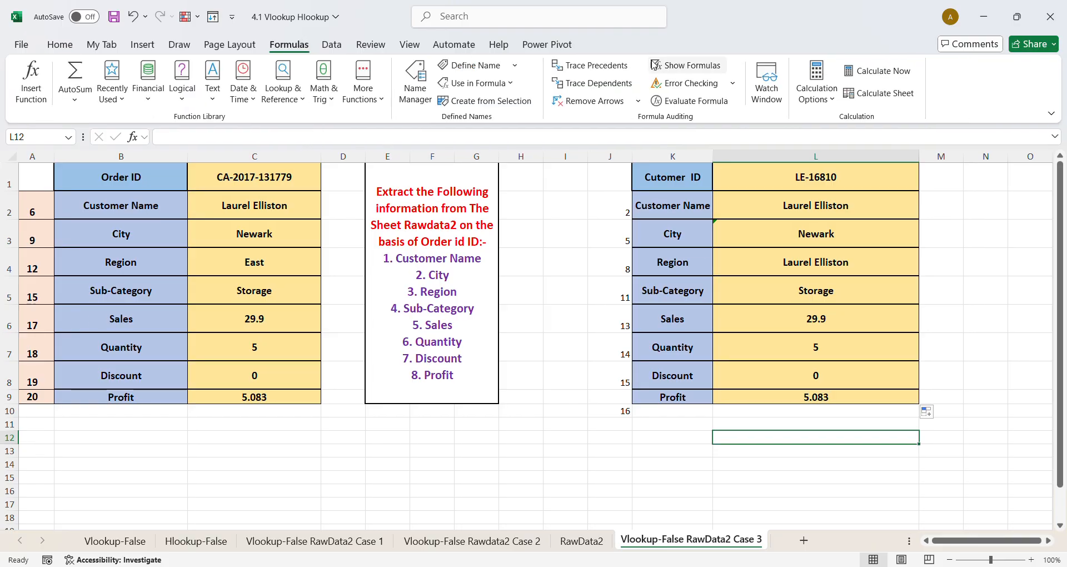
left_click(692, 66)
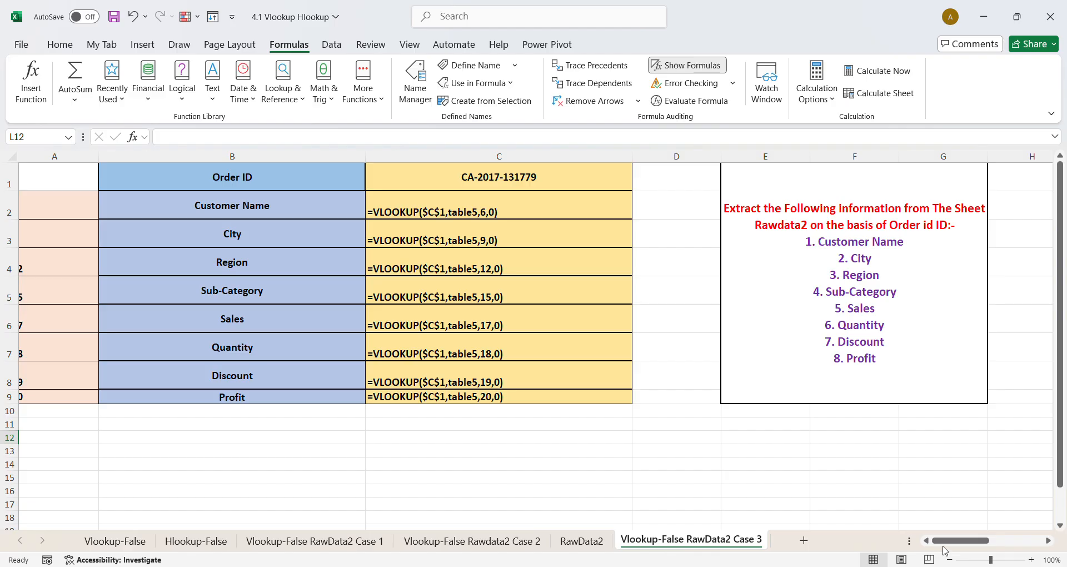
Mark the lookup value and the RawData2 range argument of the L9 Profit formula with red pen strokes and arrows.
left_click_drag(946, 541, 996, 545)
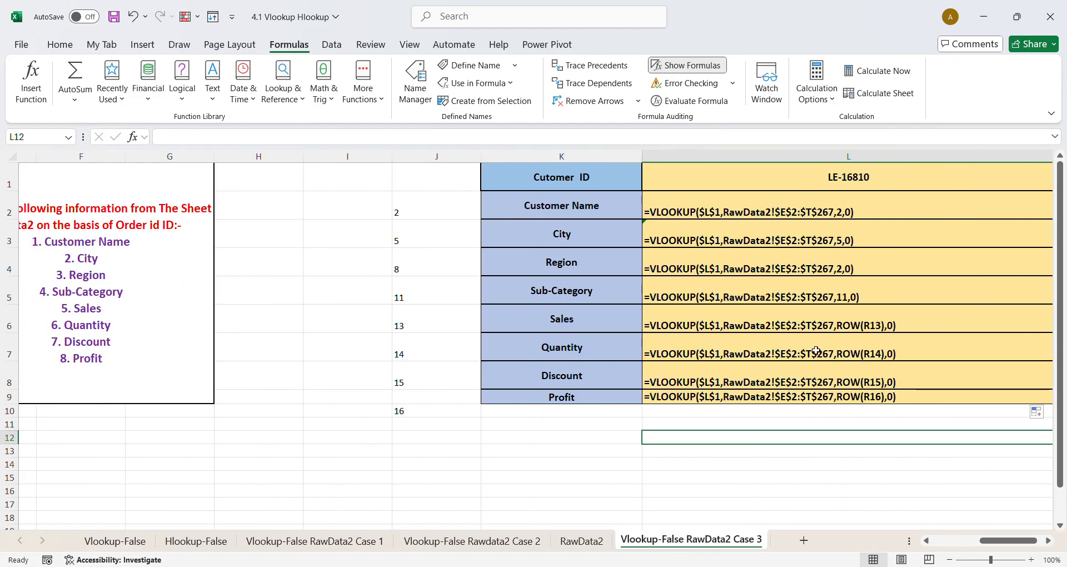
left_click(177, 45)
left_click(197, 77)
mouse_move(564, 518)
left_mouse_down()
mouse_move(592, 504)
mouse_move(694, 494)
mouse_move(740, 411)
left_mouse_up()
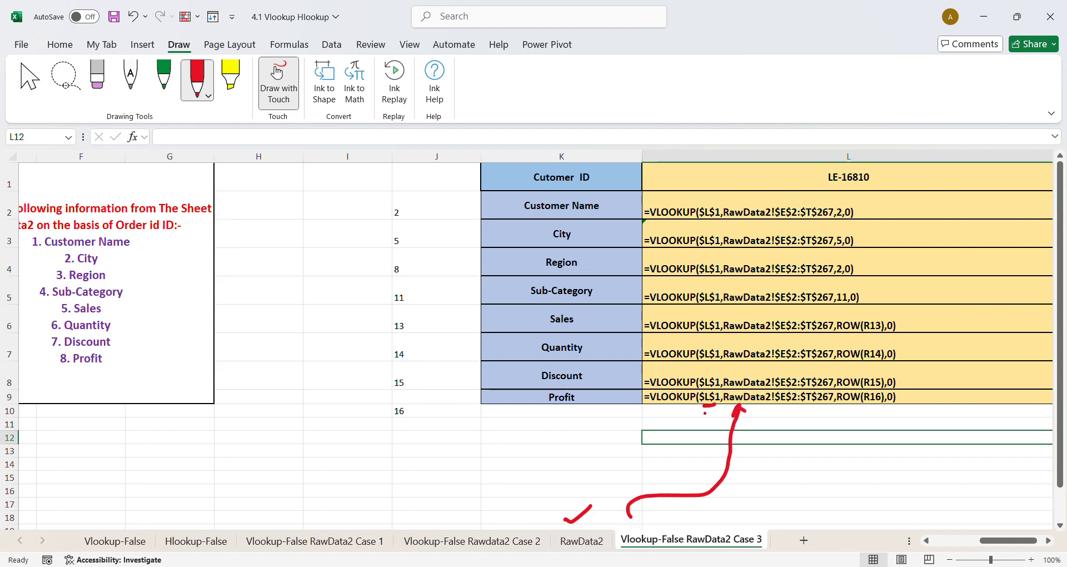
mouse_move(734, 411)
left_mouse_down()
mouse_move(732, 427)
mouse_move(845, 423)
left_mouse_up()
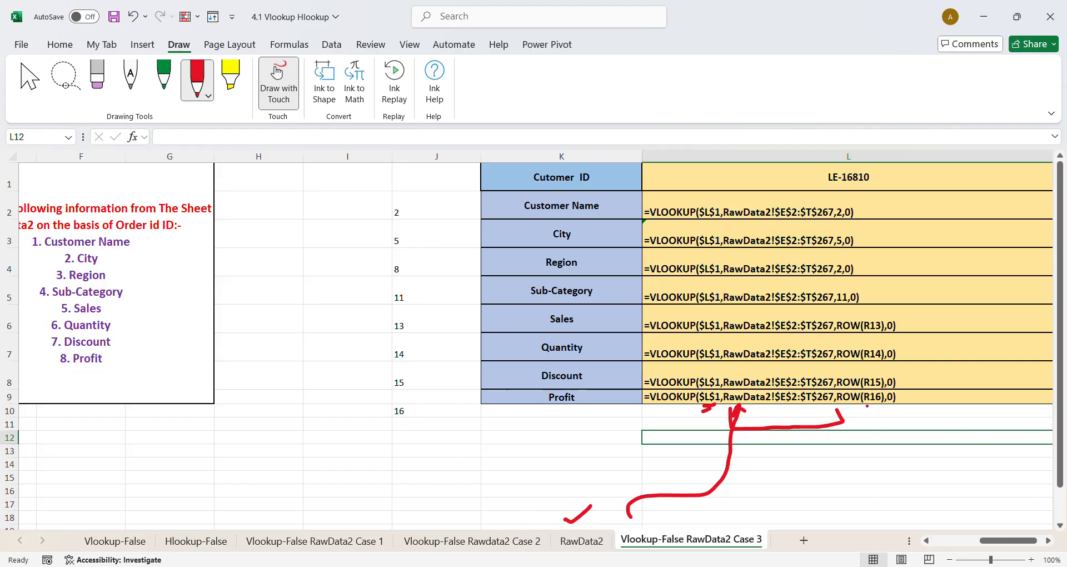
Draw red arrows to the column index arguments in L2 and L9, and bracket the two groups of index numbers in column J.
left_click_drag(830, 192, 843, 203)
left_click_drag(873, 409, 883, 454)
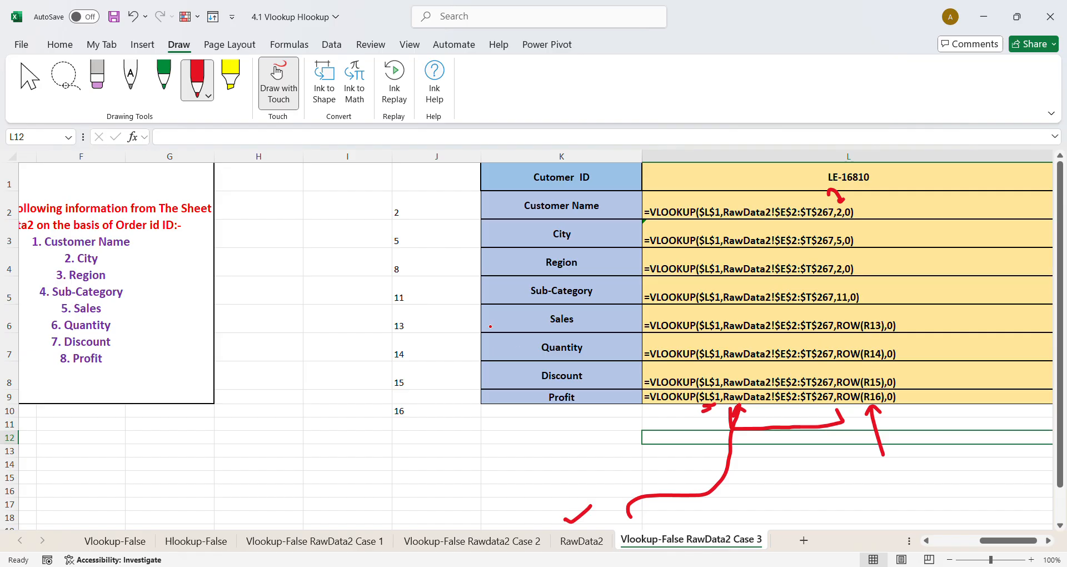
mouse_move(368, 321)
left_mouse_down()
mouse_move(370, 392)
mouse_move(387, 440)
left_mouse_up()
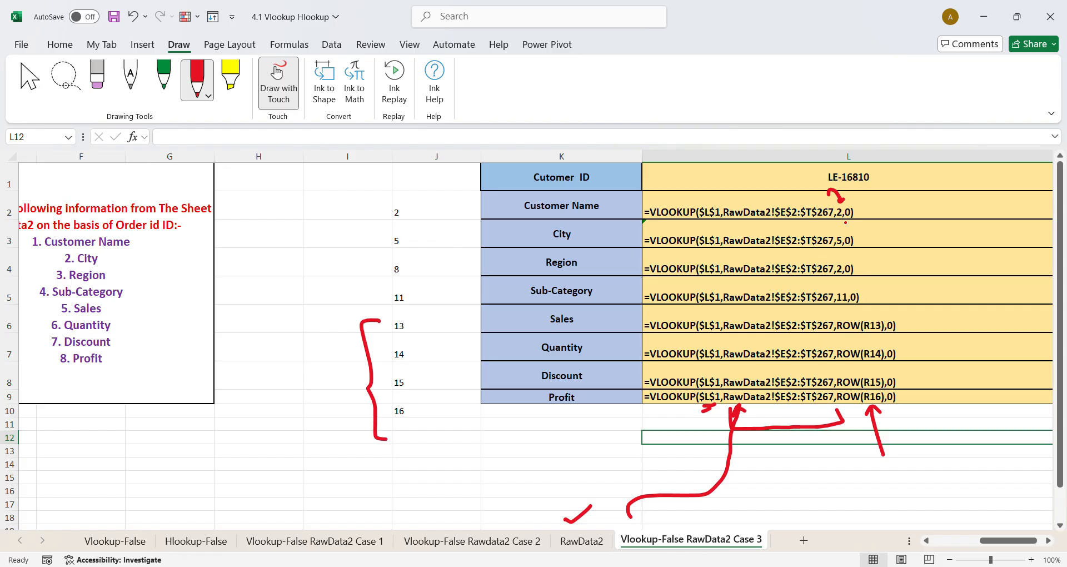
mouse_move(357, 199)
left_mouse_down()
mouse_move(347, 219)
mouse_move(357, 264)
mouse_move(384, 305)
left_mouse_up()
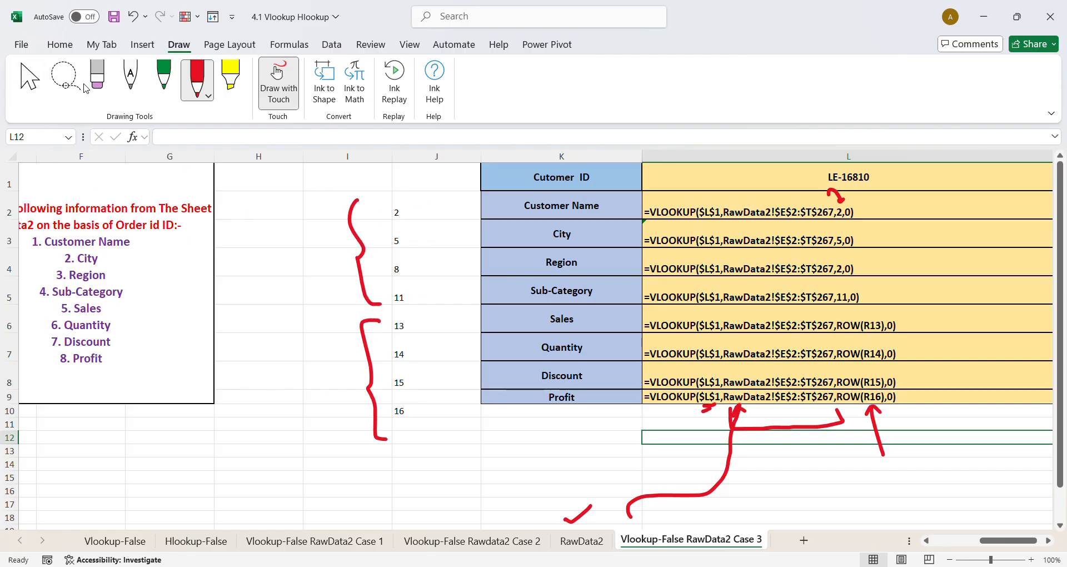
Erase all the red ink annotations from the Case 3 sheet.
left_click(98, 70)
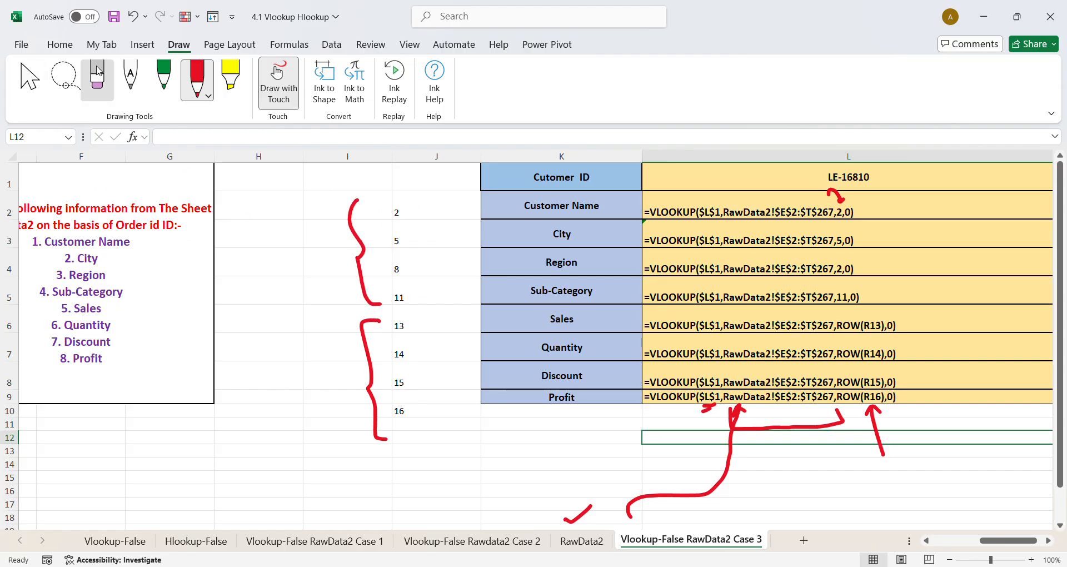
left_click(23, 81)
left_click(97, 78)
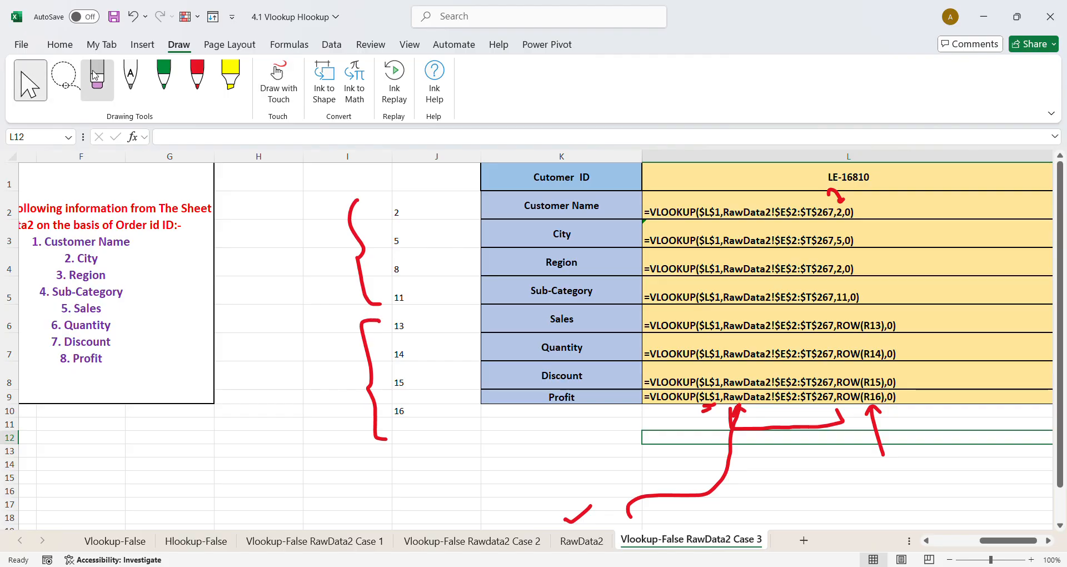
mouse_move(381, 434)
left_mouse_down()
mouse_move(411, 439)
mouse_move(357, 202)
mouse_move(548, 517)
mouse_move(843, 410)
mouse_move(832, 414)
mouse_move(886, 429)
mouse_move(891, 445)
mouse_move(867, 196)
left_mouse_up()
left_click_drag(818, 236, 723, 405)
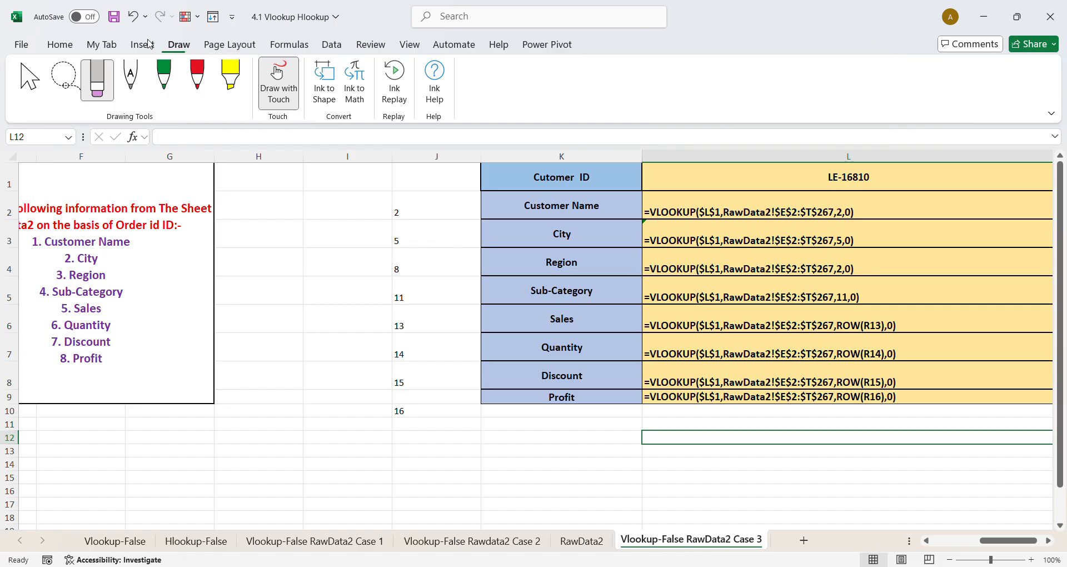
Turn off Show Formulas and set the column index in the L4 Region formula to 8.
left_click(288, 45)
left_click(689, 62)
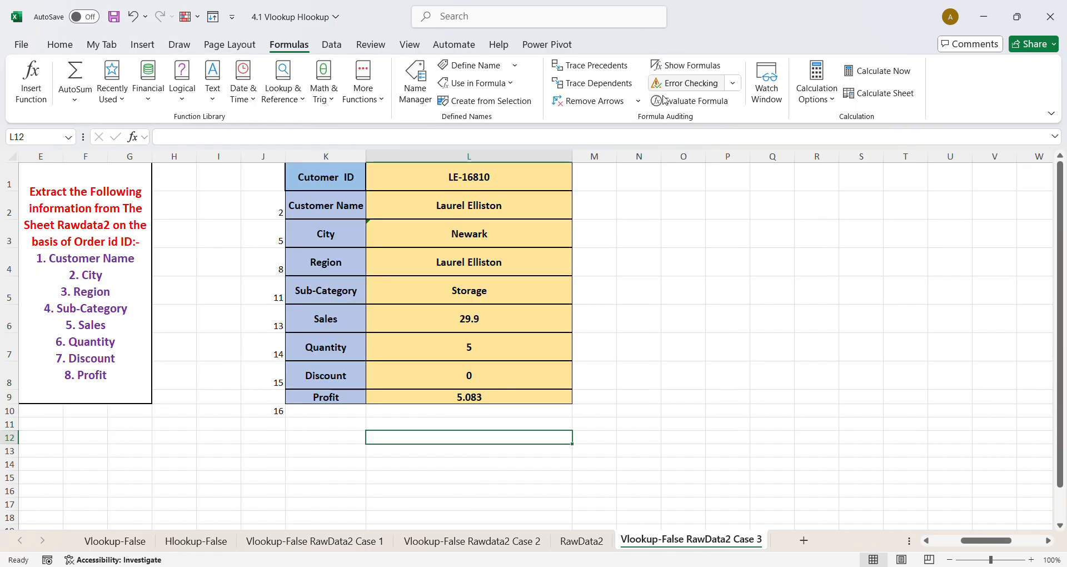
left_click(461, 261)
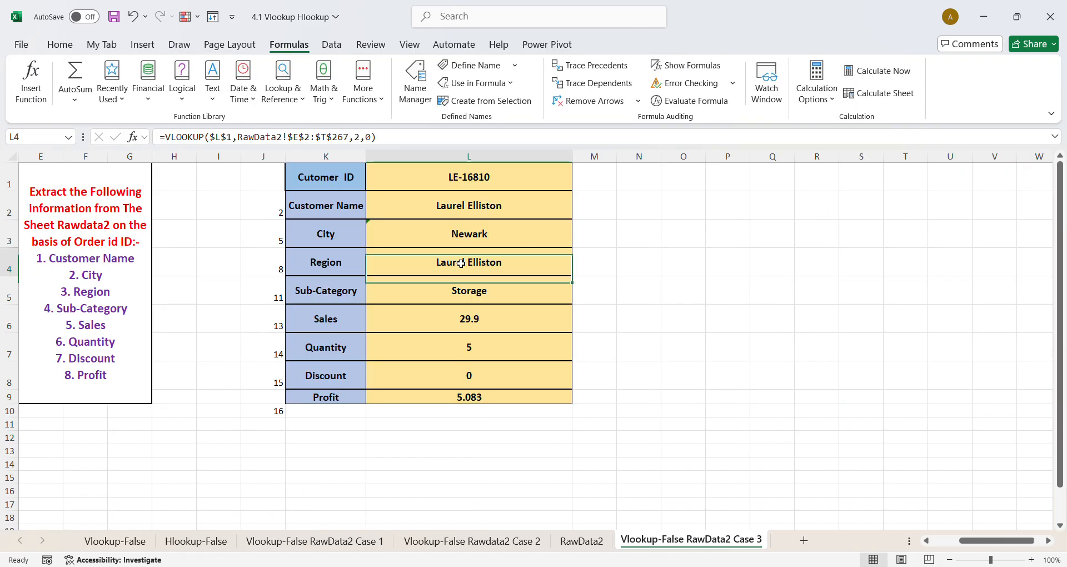
double_click(458, 262)
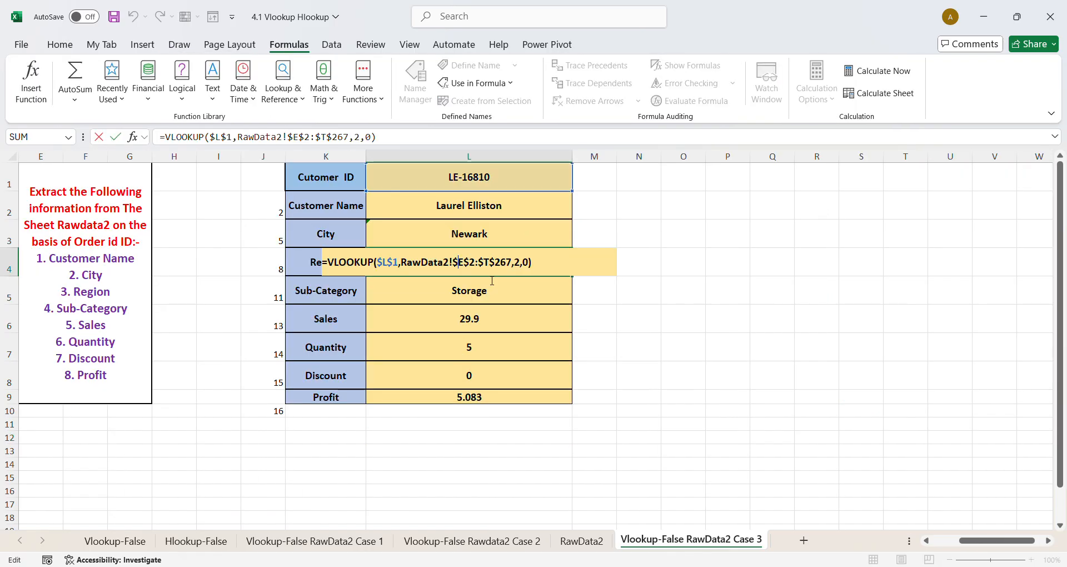
left_click(517, 268)
type("8")
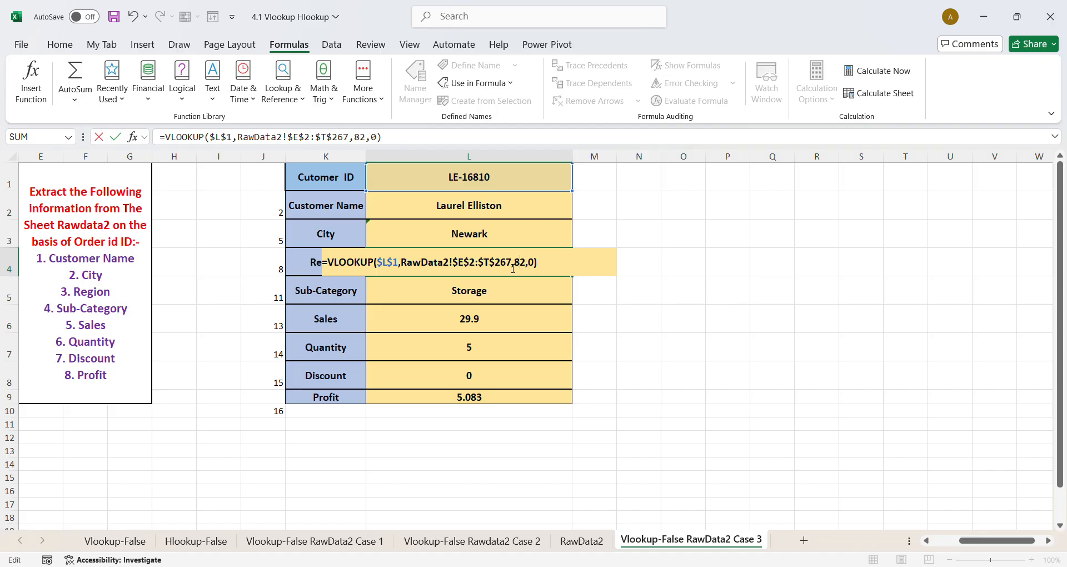
key("Return")
double_click(469, 271)
key("Delete")
key("Return")
left_click(548, 384)
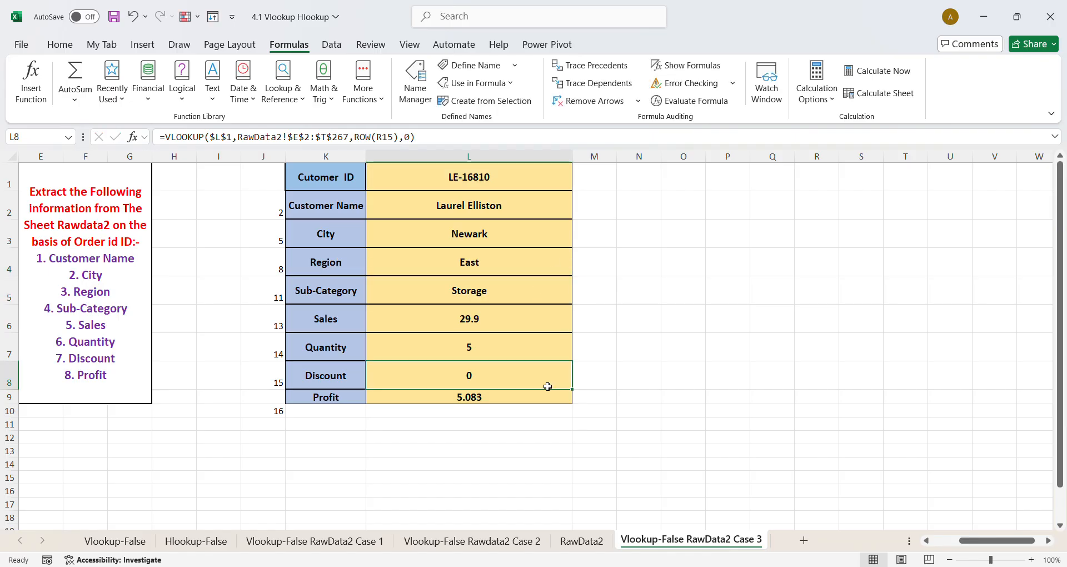